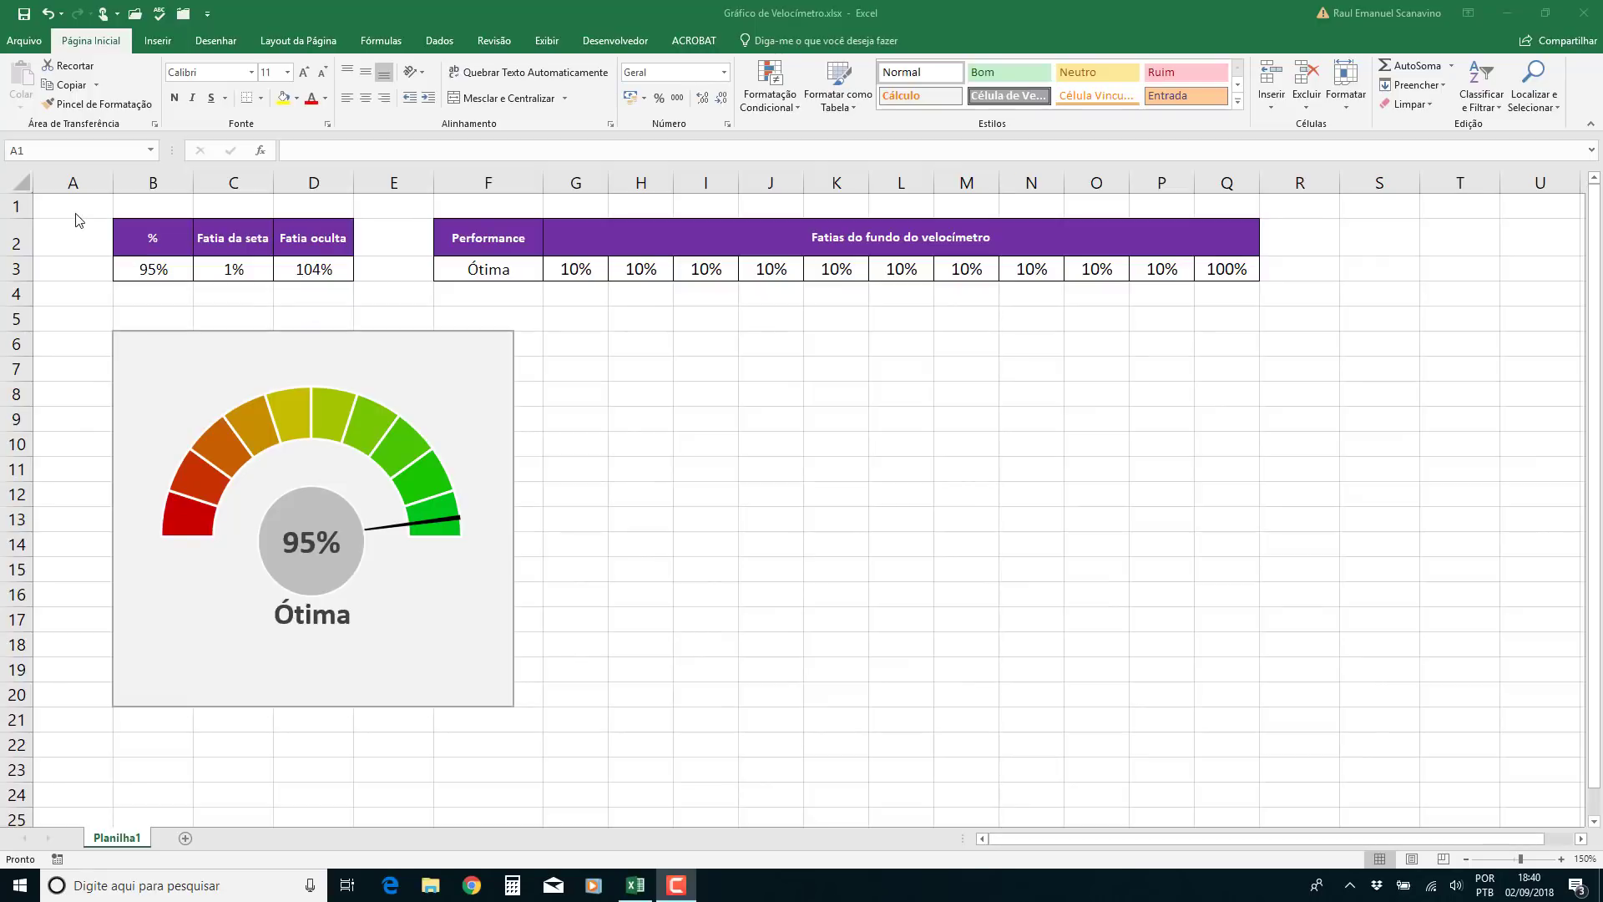
Recalculate the sheet twice so the gauge lands on 25% Ruim, then inspect B3's formula
{"action": "left_click", "coordinate": [75, 216]}
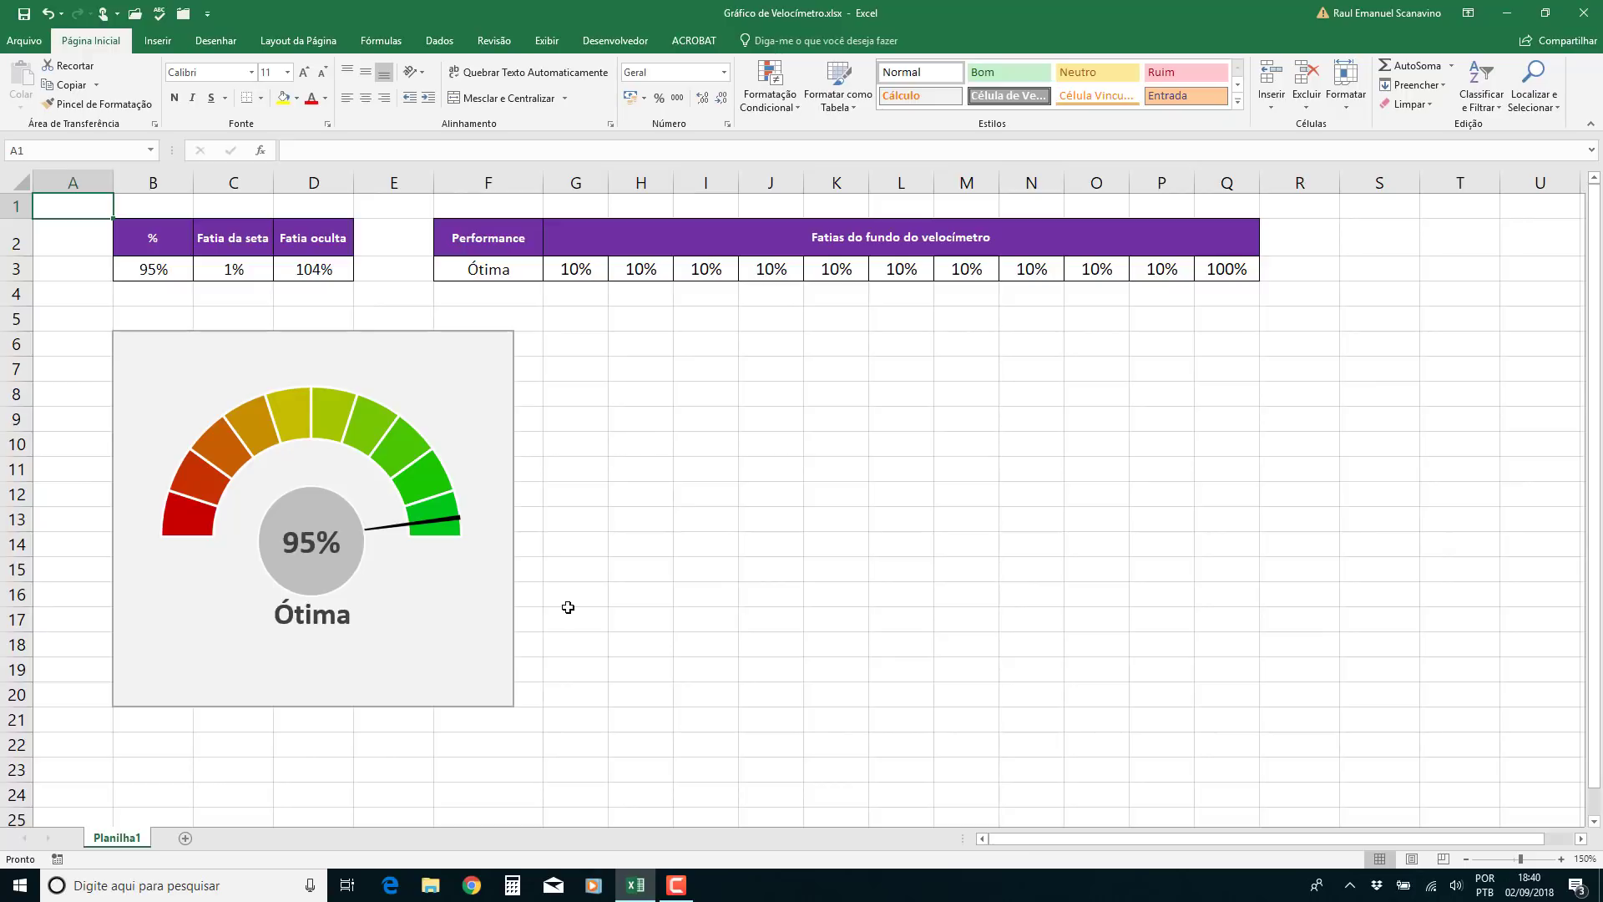
{"action": "key", "text": "F9"}
{"action": "key", "text": "F9"}
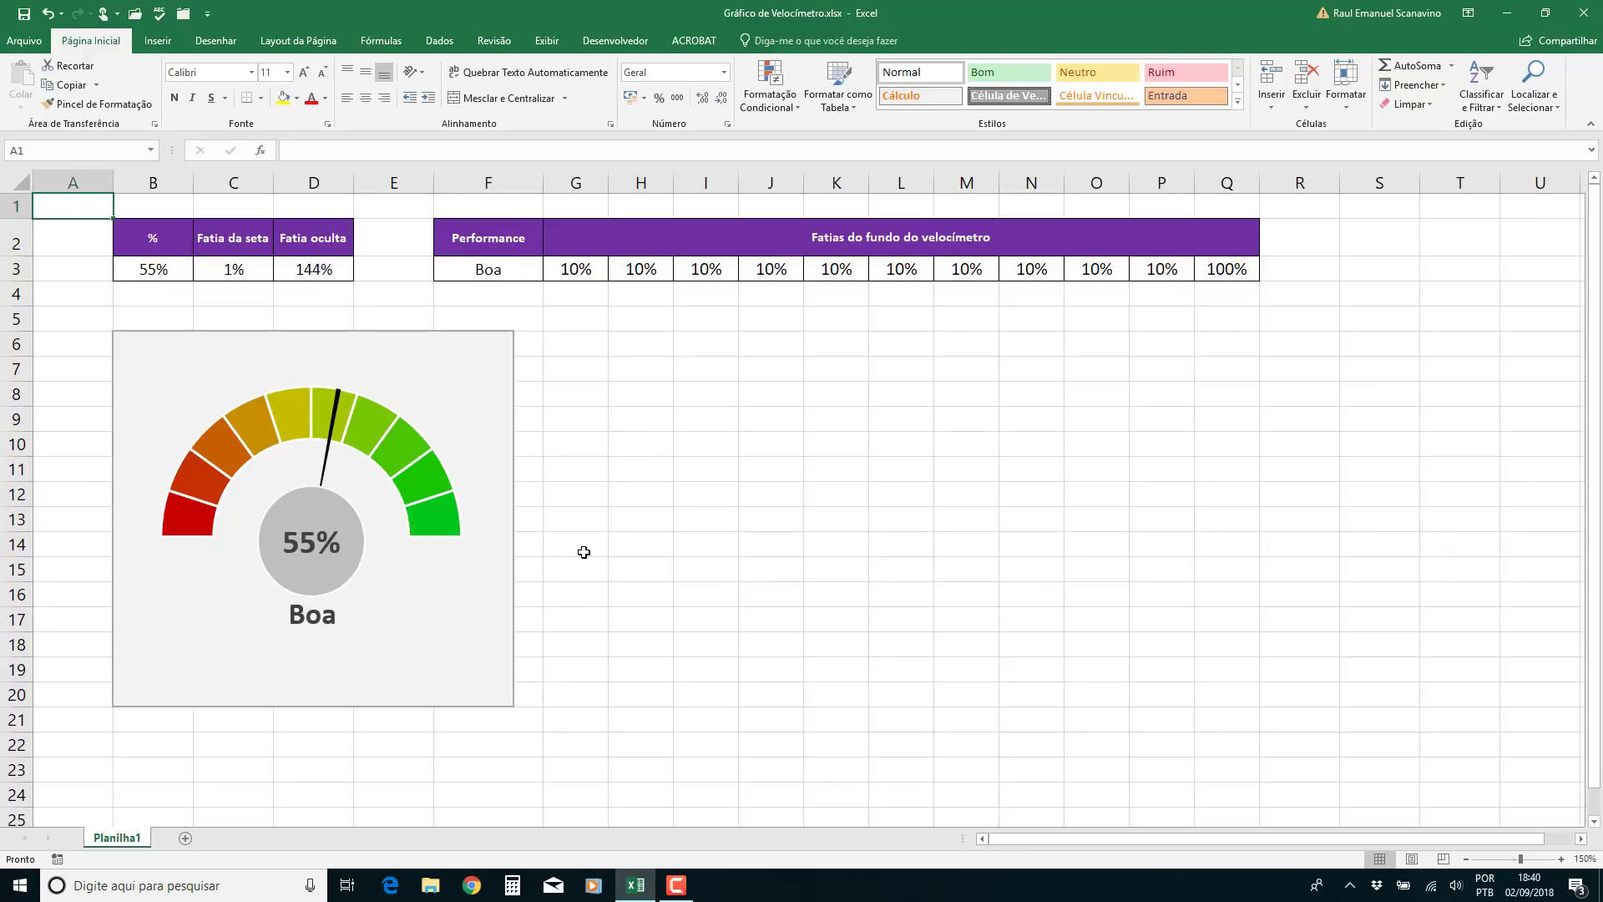
{"action": "key", "text": "F9"}
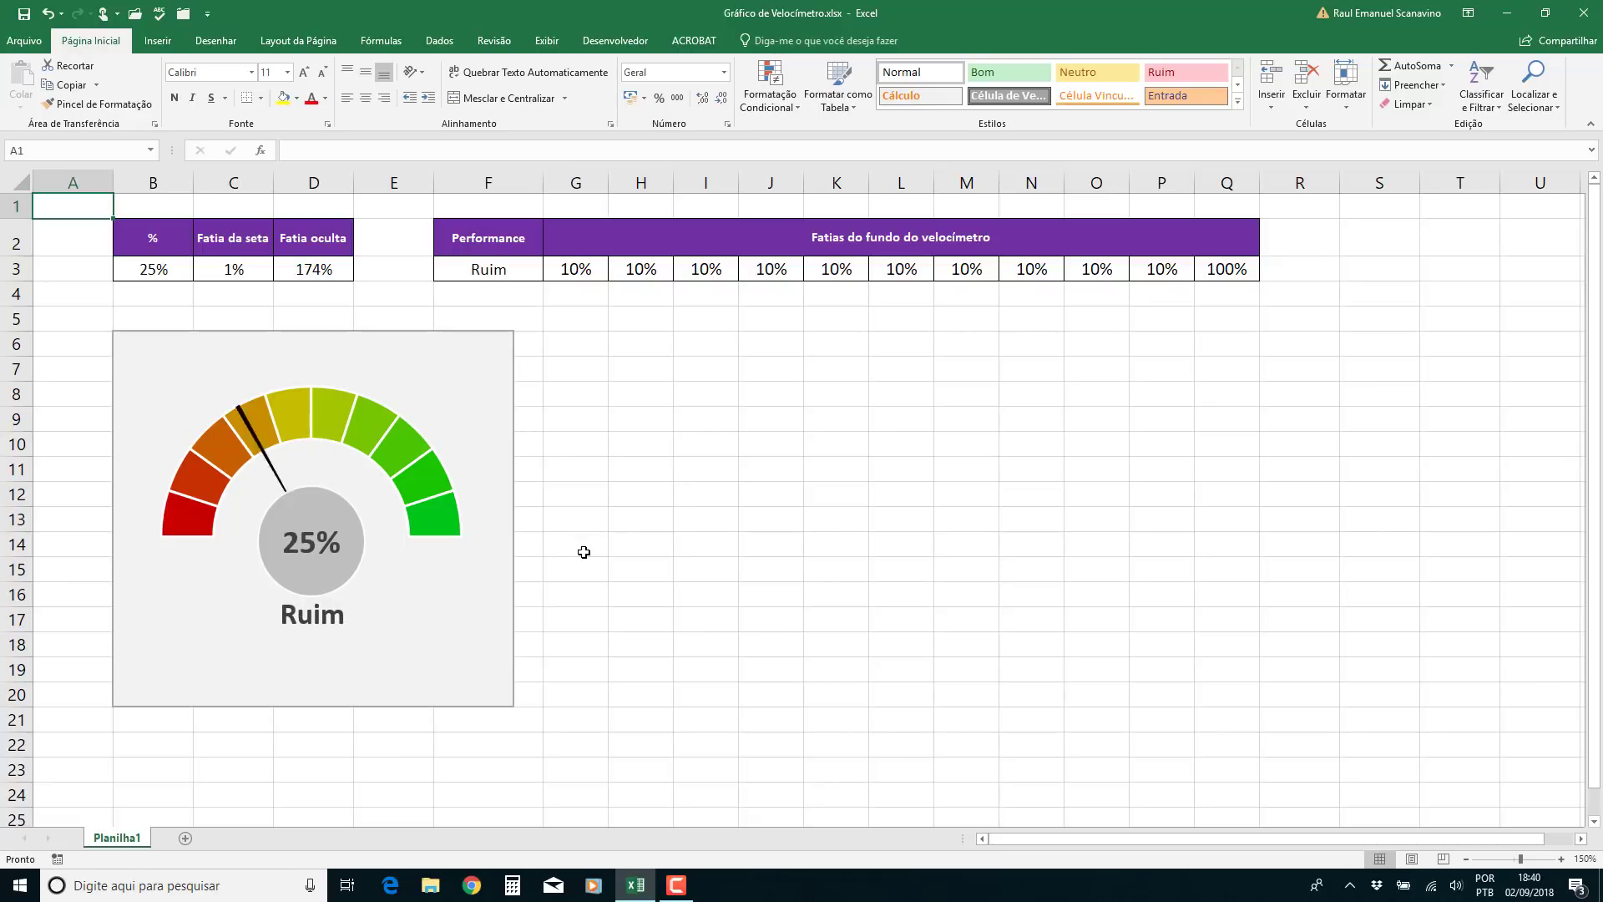
{"action": "left_click", "coordinate": [164, 271]}
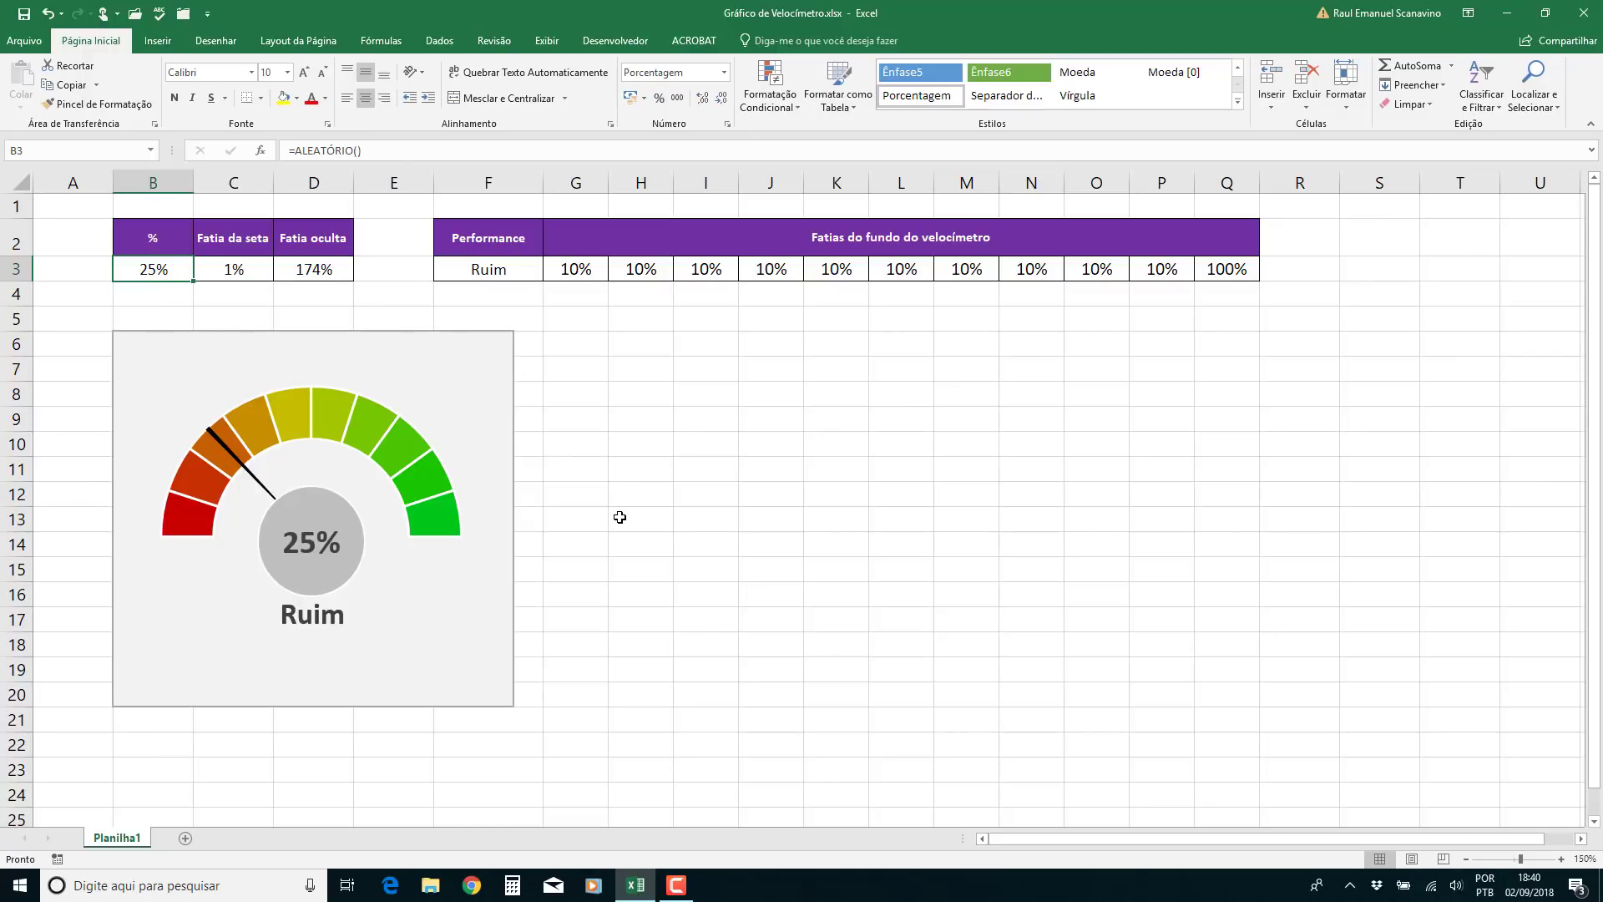
{"action": "left_click", "coordinate": [326, 498]}
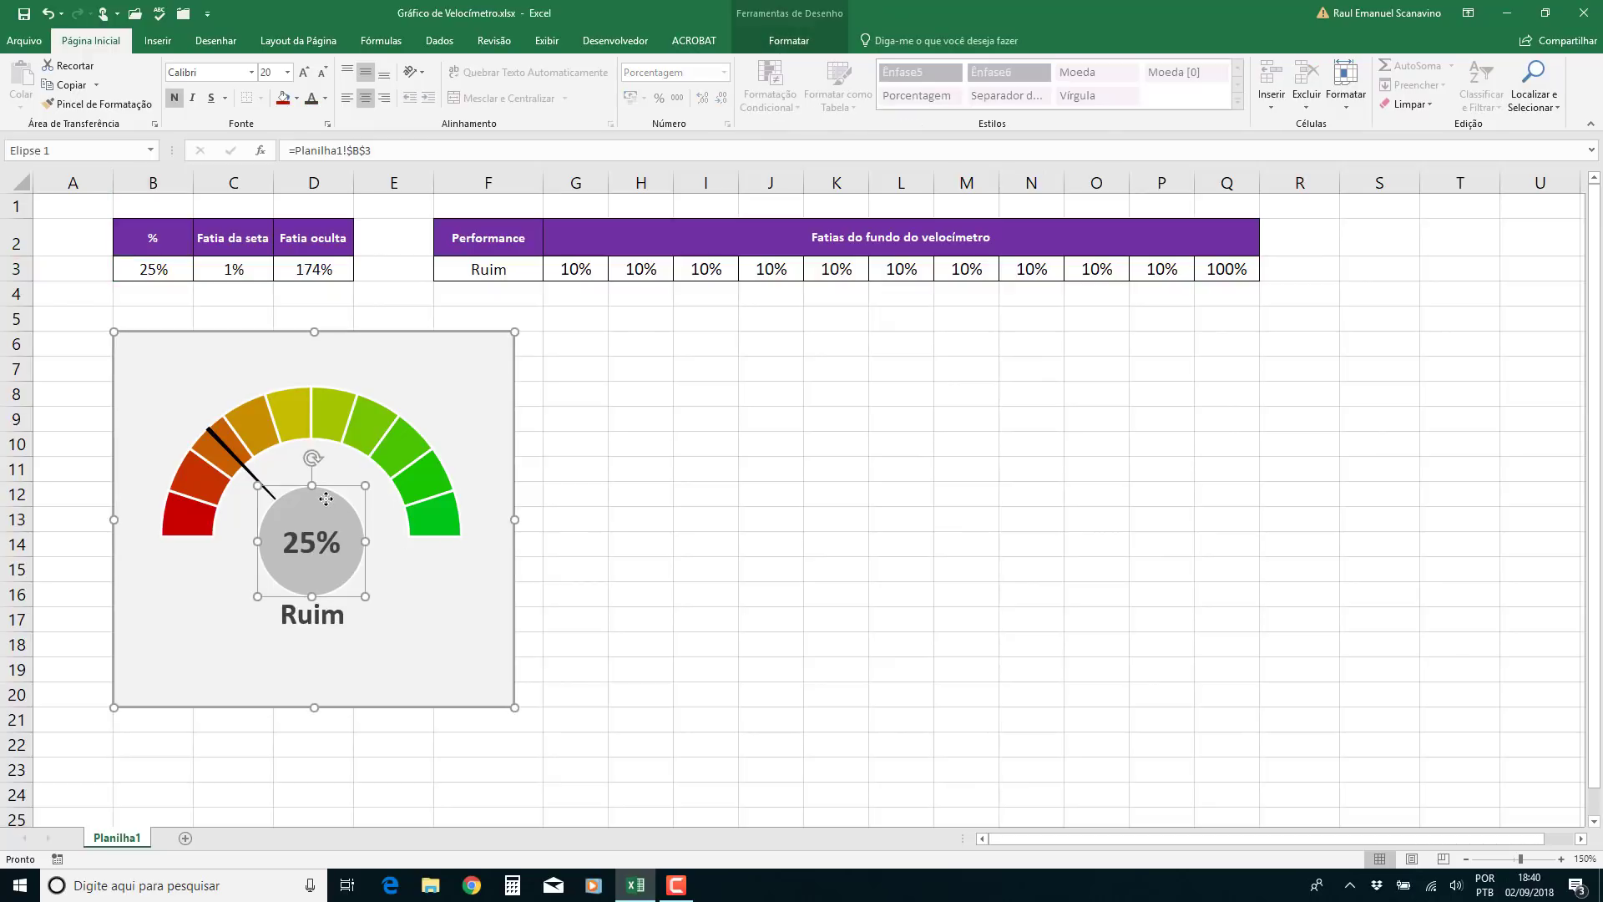
{"action": "left_click", "coordinate": [365, 622]}
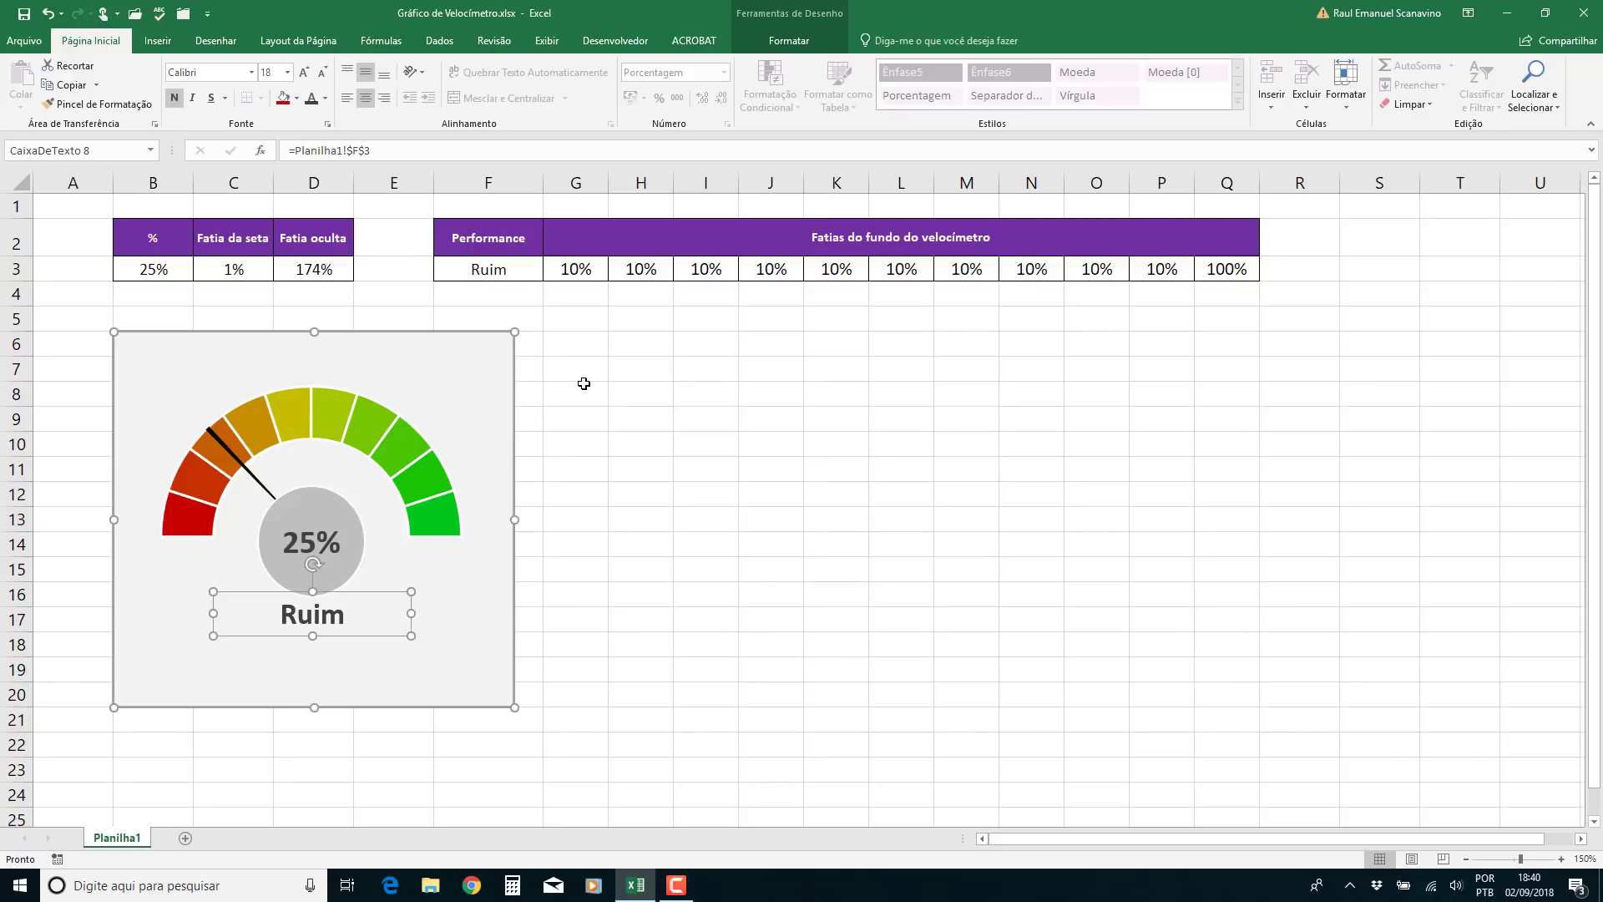
{"action": "left_click", "coordinate": [582, 386]}
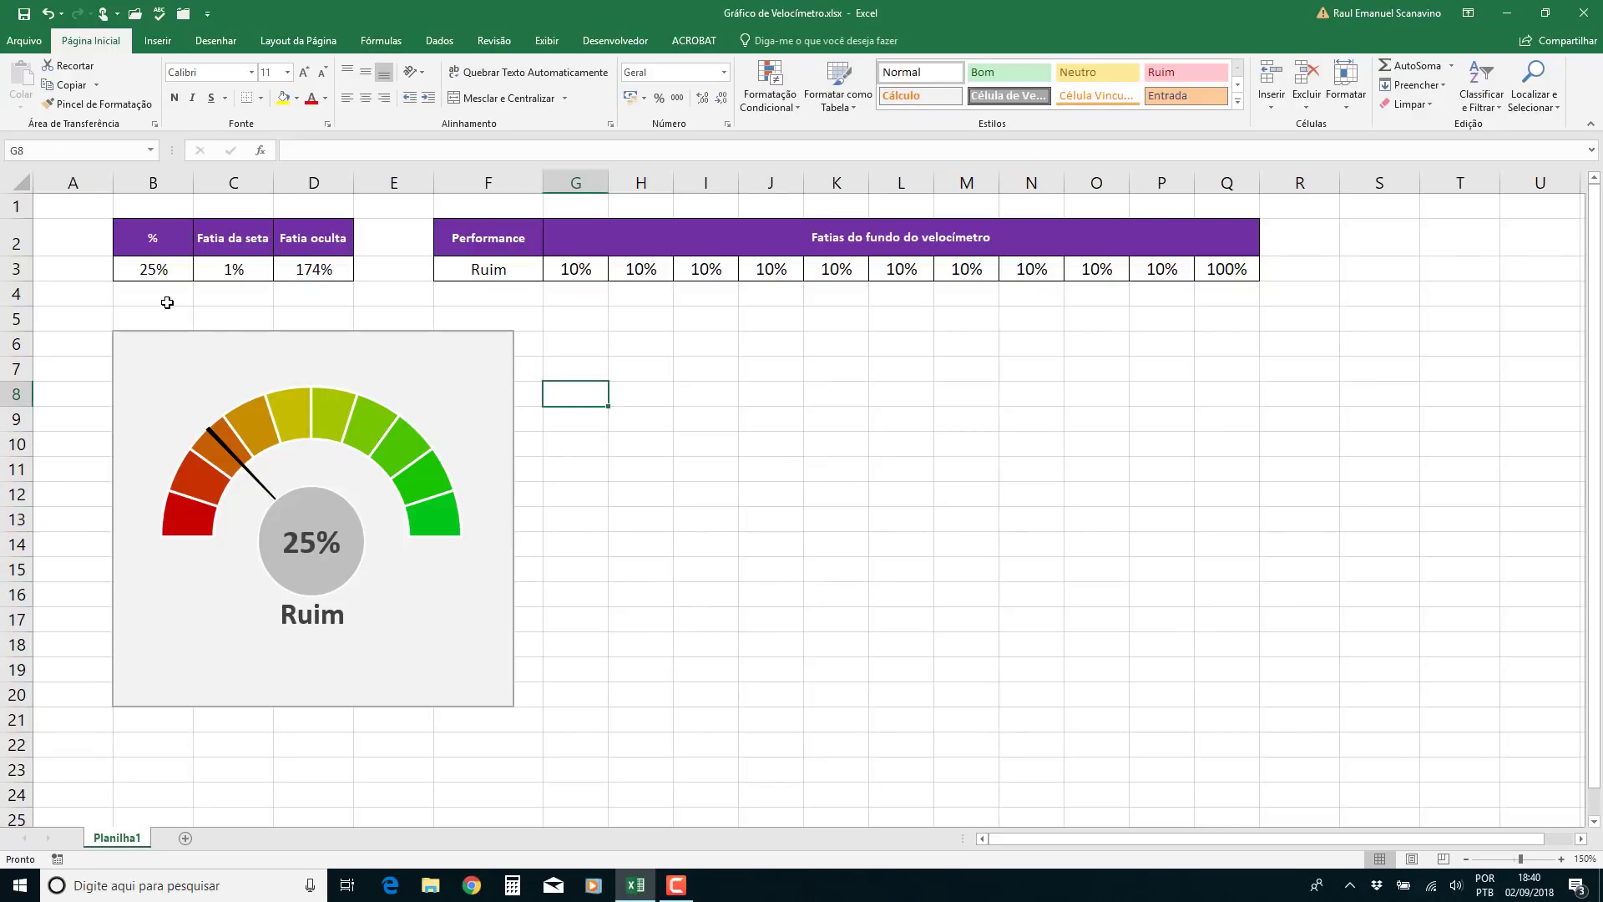
{"action": "left_click", "coordinate": [152, 270]}
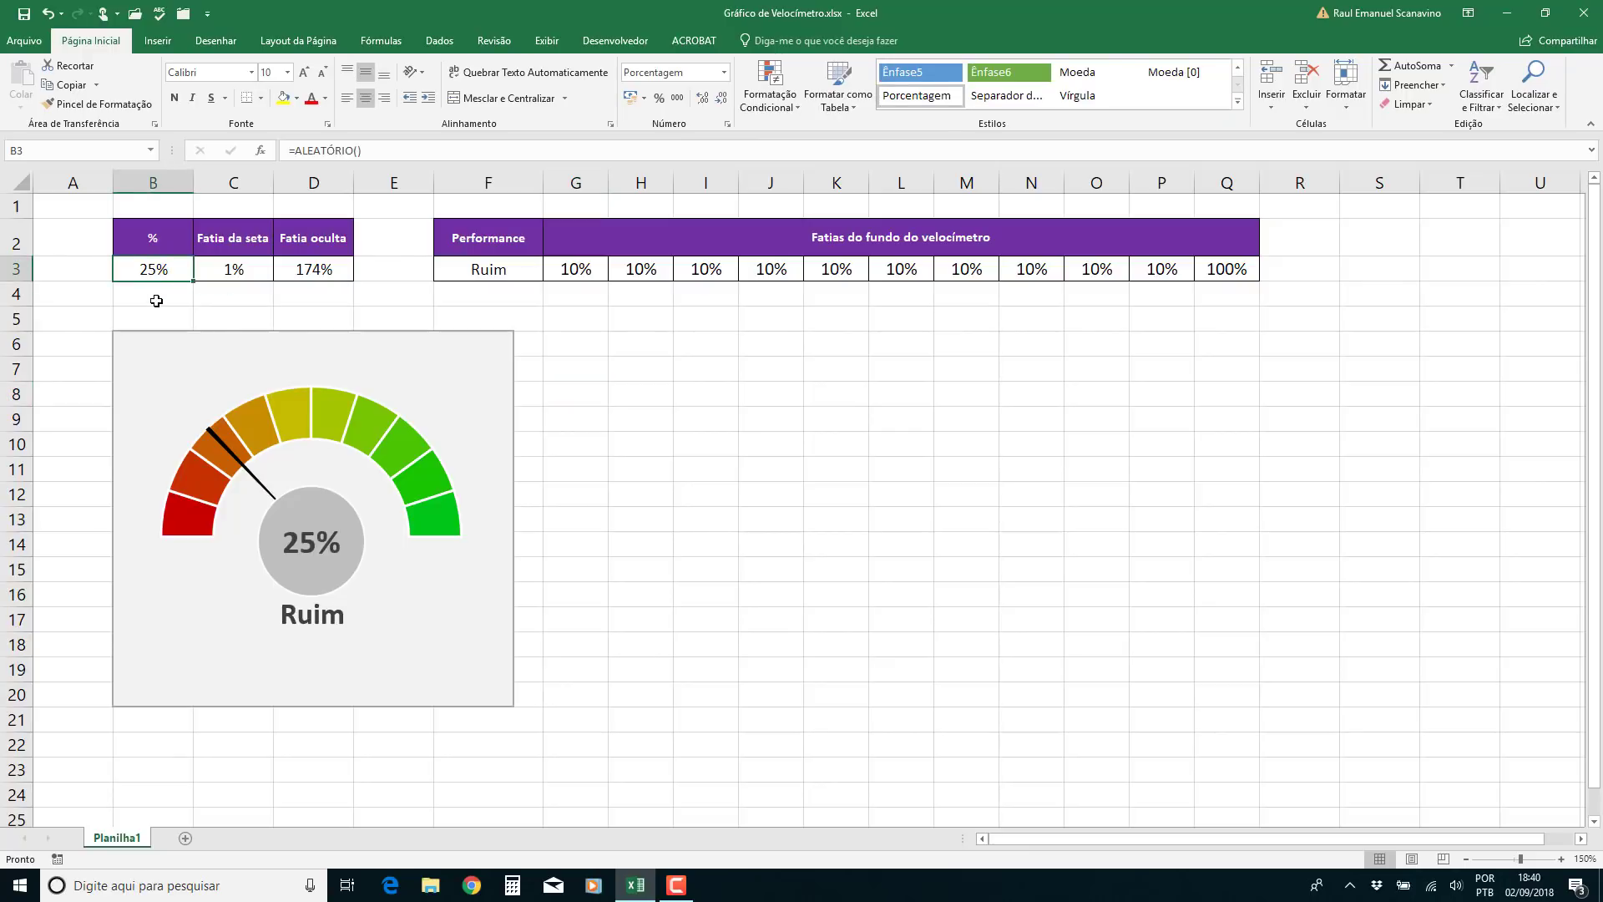
Re-enter =ALEATÓRIO() in B3, producing a new value of 32% with the label Baixa
{"action": "type", "text": "=ale"}
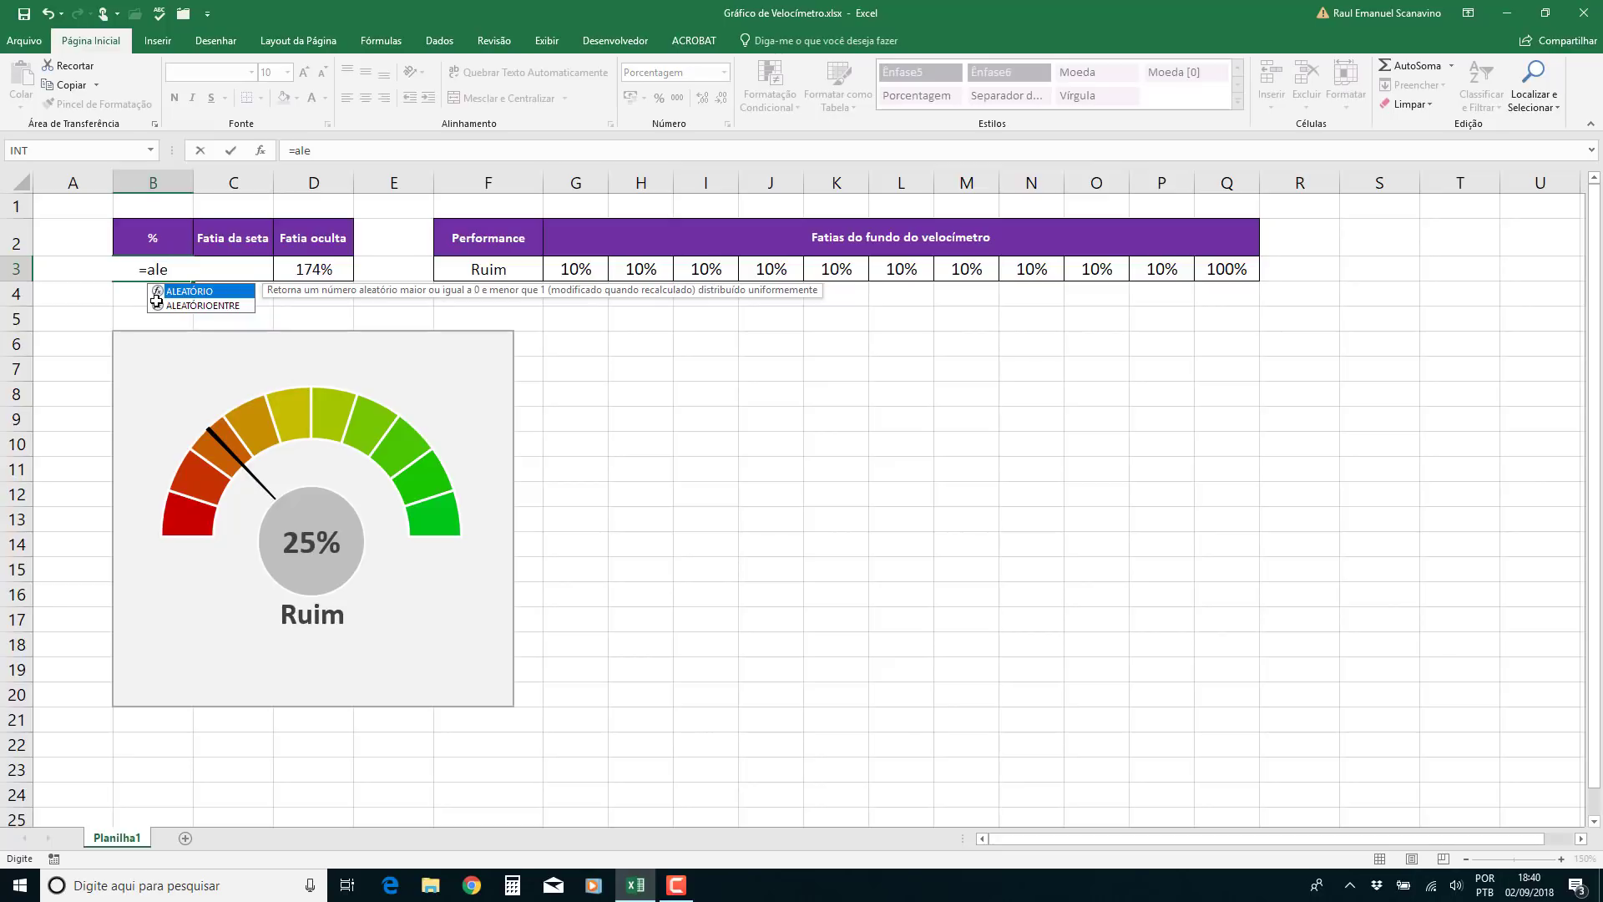
{"action": "key", "text": "Tab"}
{"action": "type", "text": ")"}
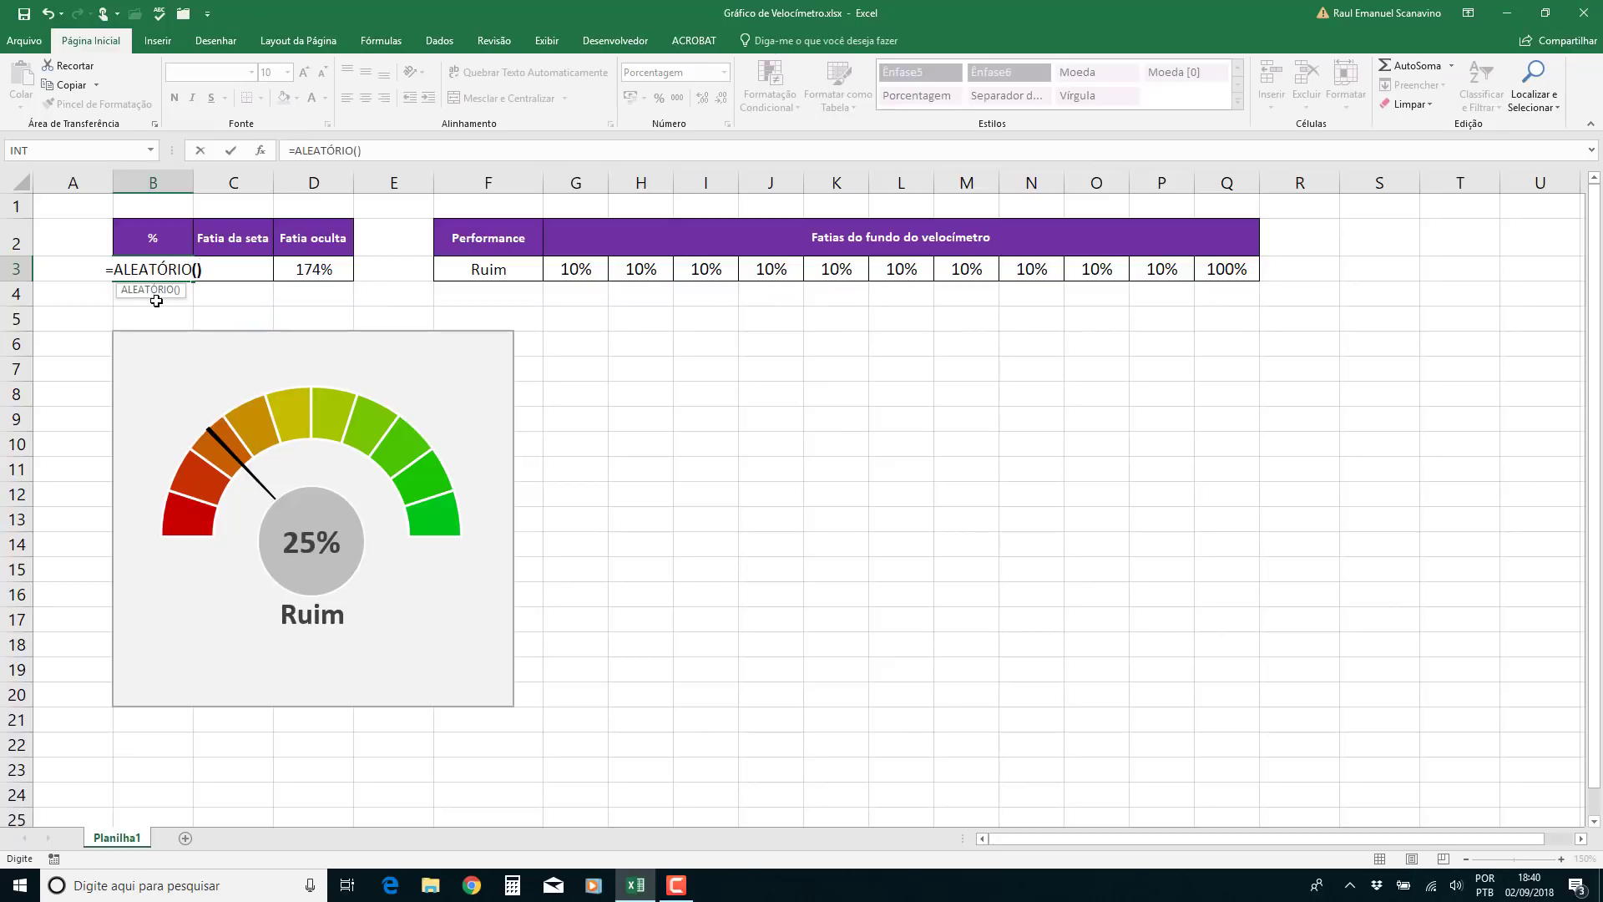
{"action": "key", "text": "Return"}
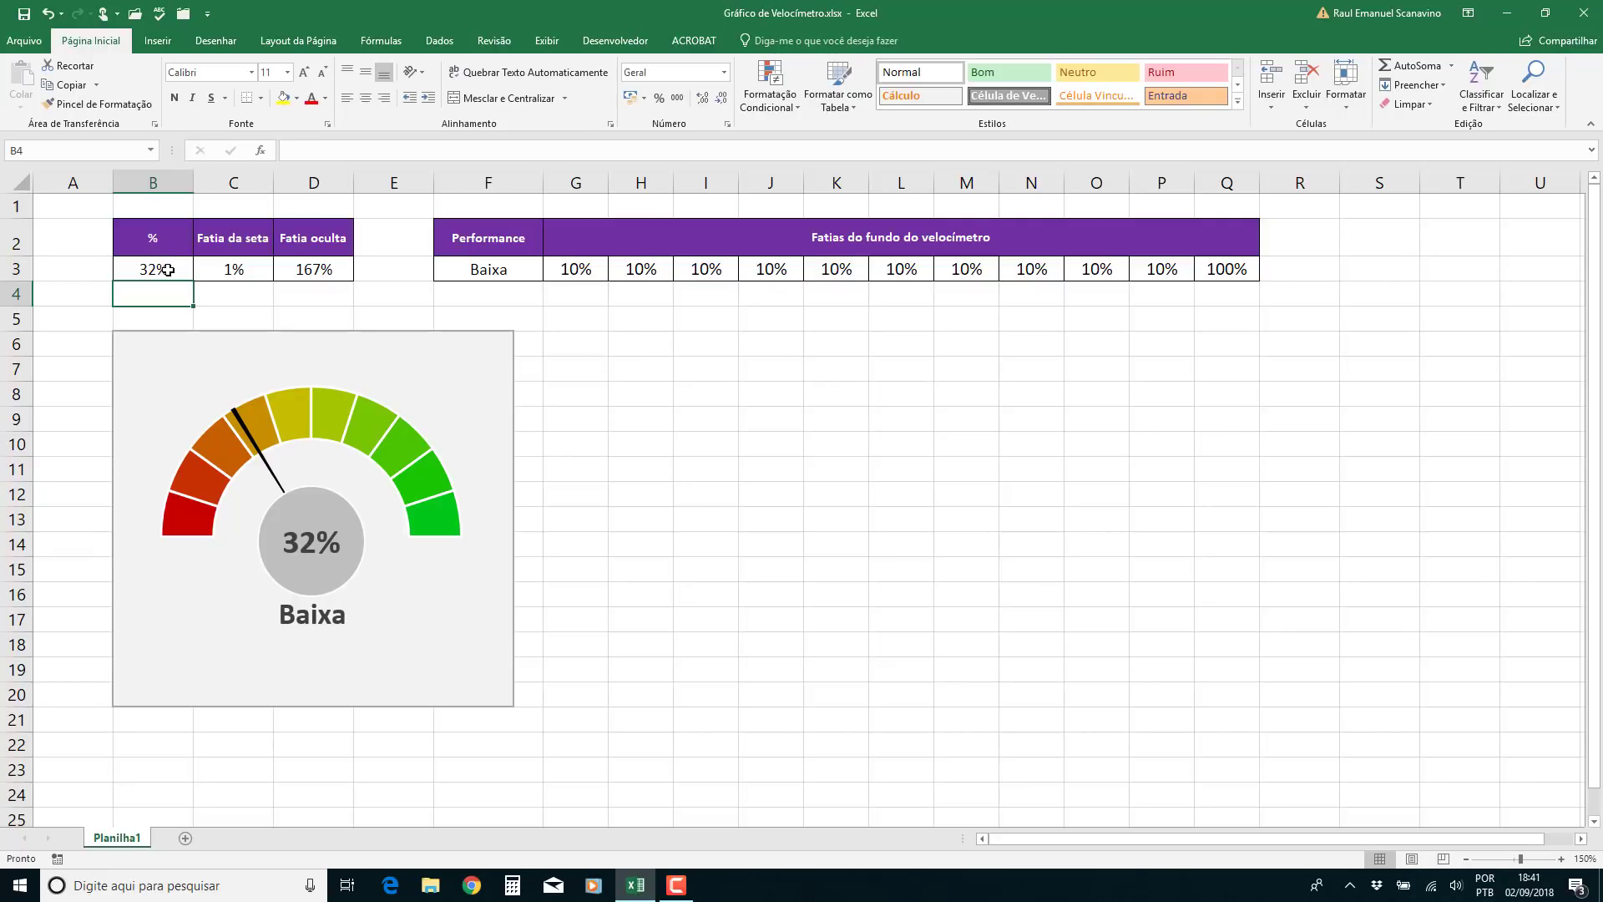
Check the values in B3 and C3, then clear the hidden-slice formula from D3
{"action": "left_click", "coordinate": [168, 270]}
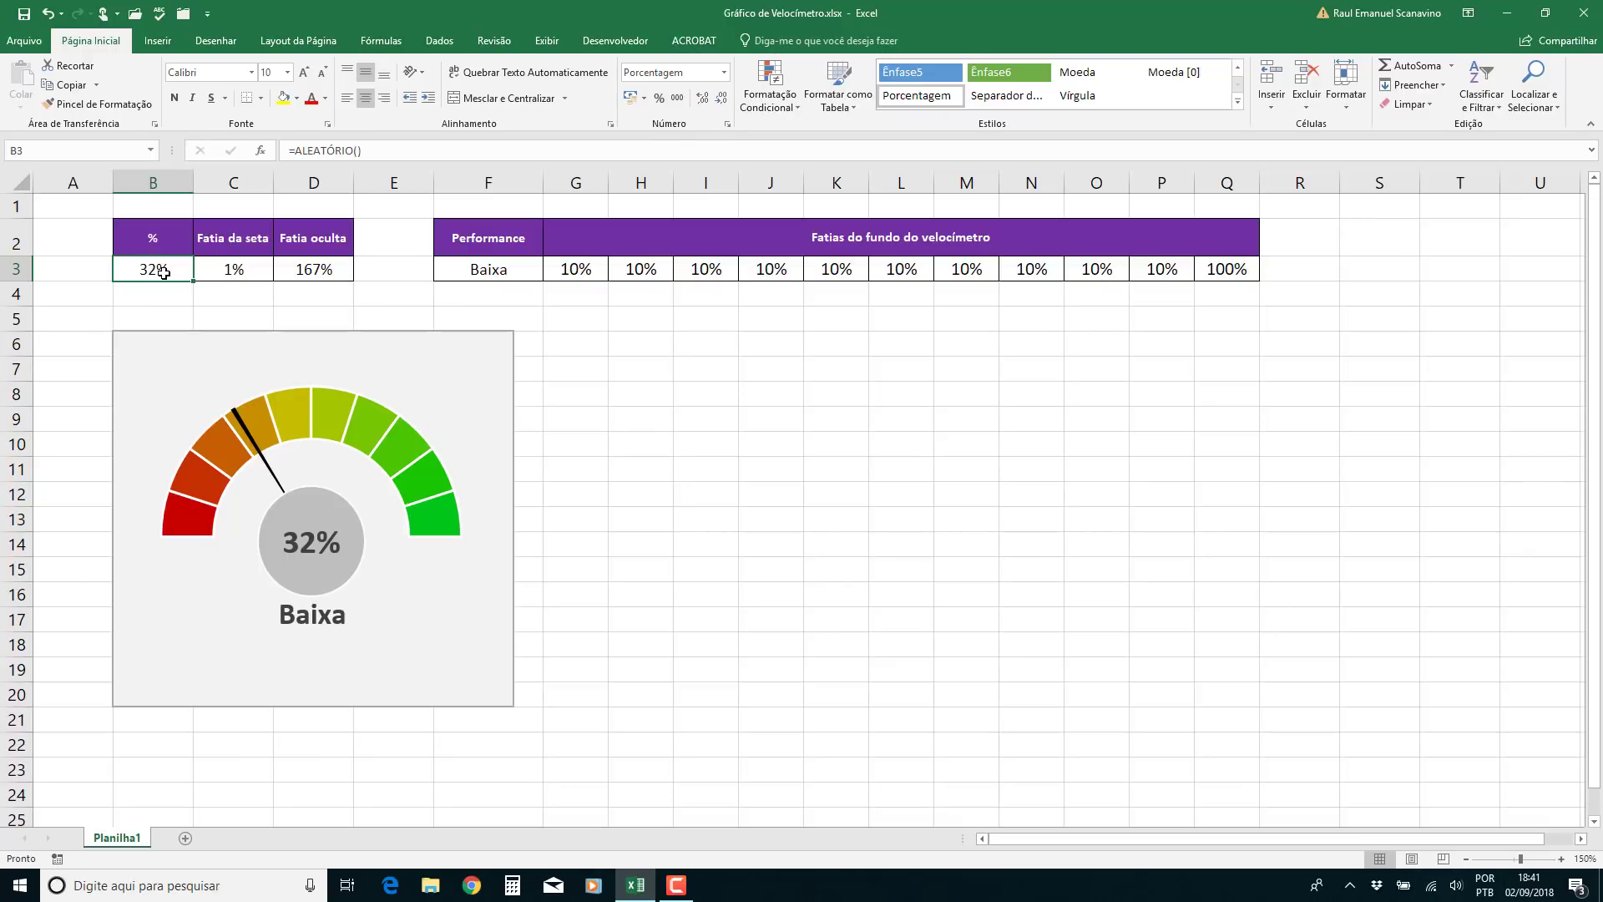
{"action": "left_click", "coordinate": [249, 270]}
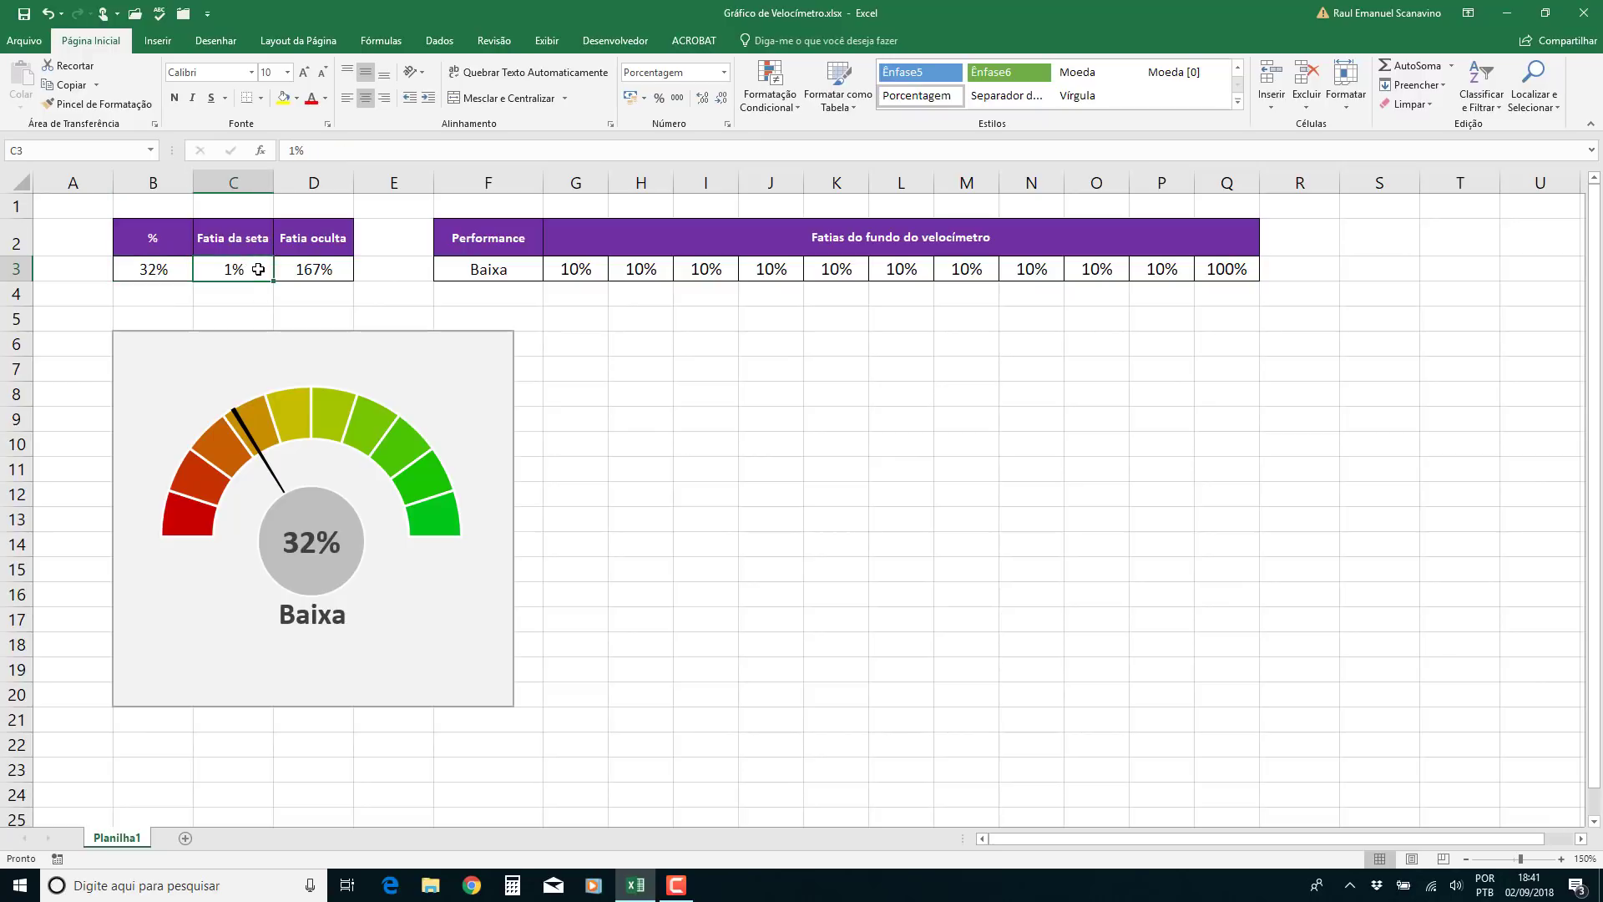
{"action": "key", "text": "F2"}
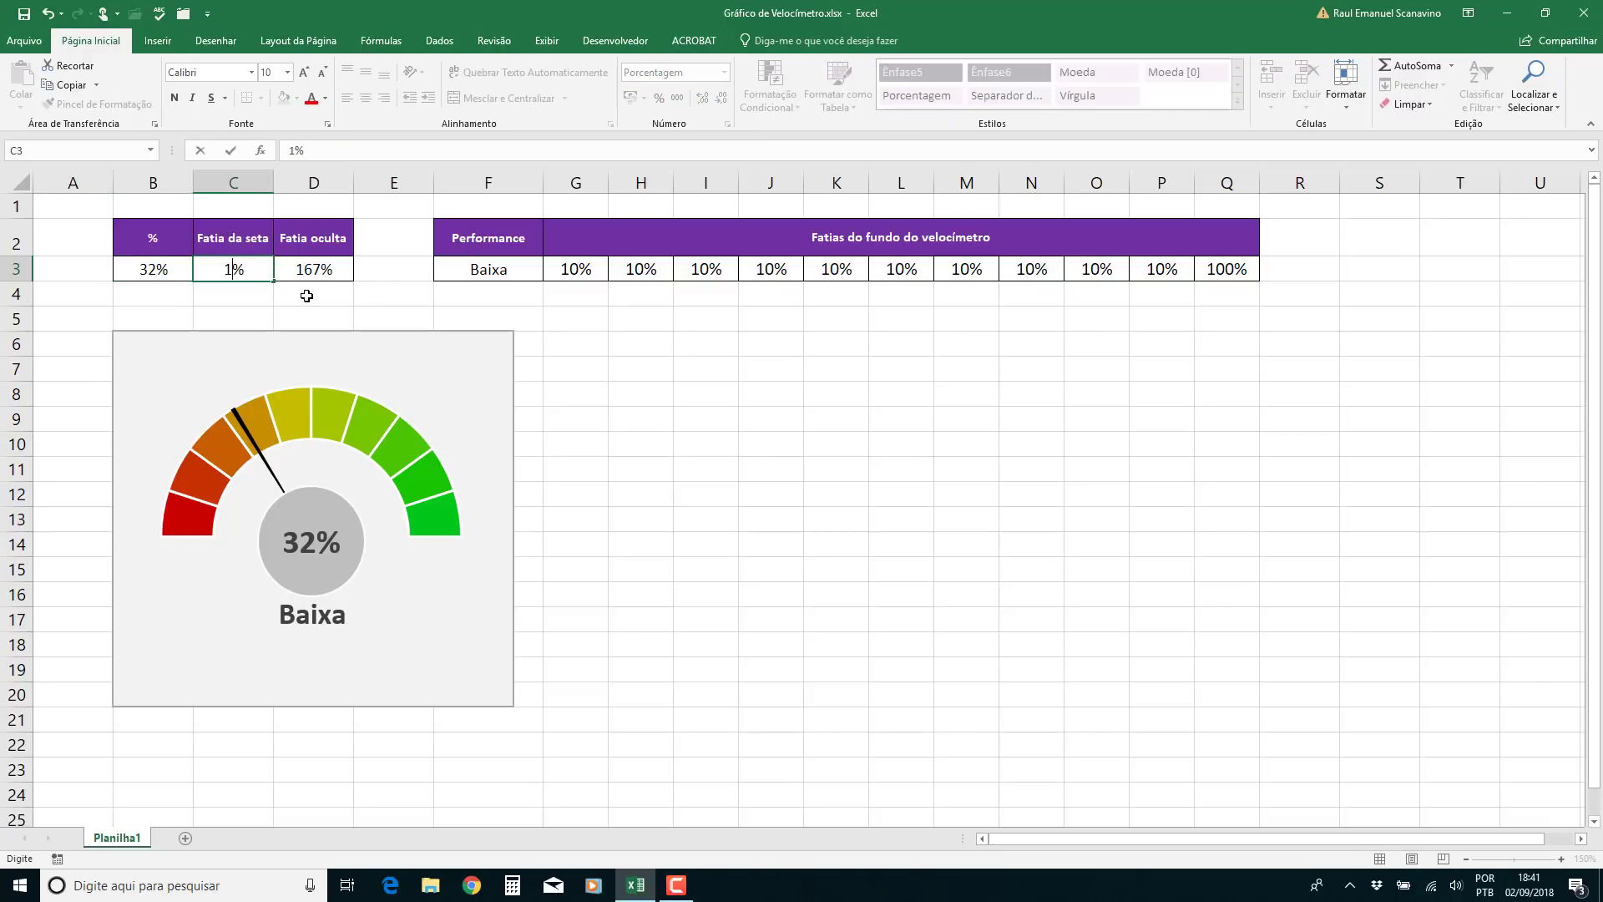
{"action": "left_click", "coordinate": [310, 270]}
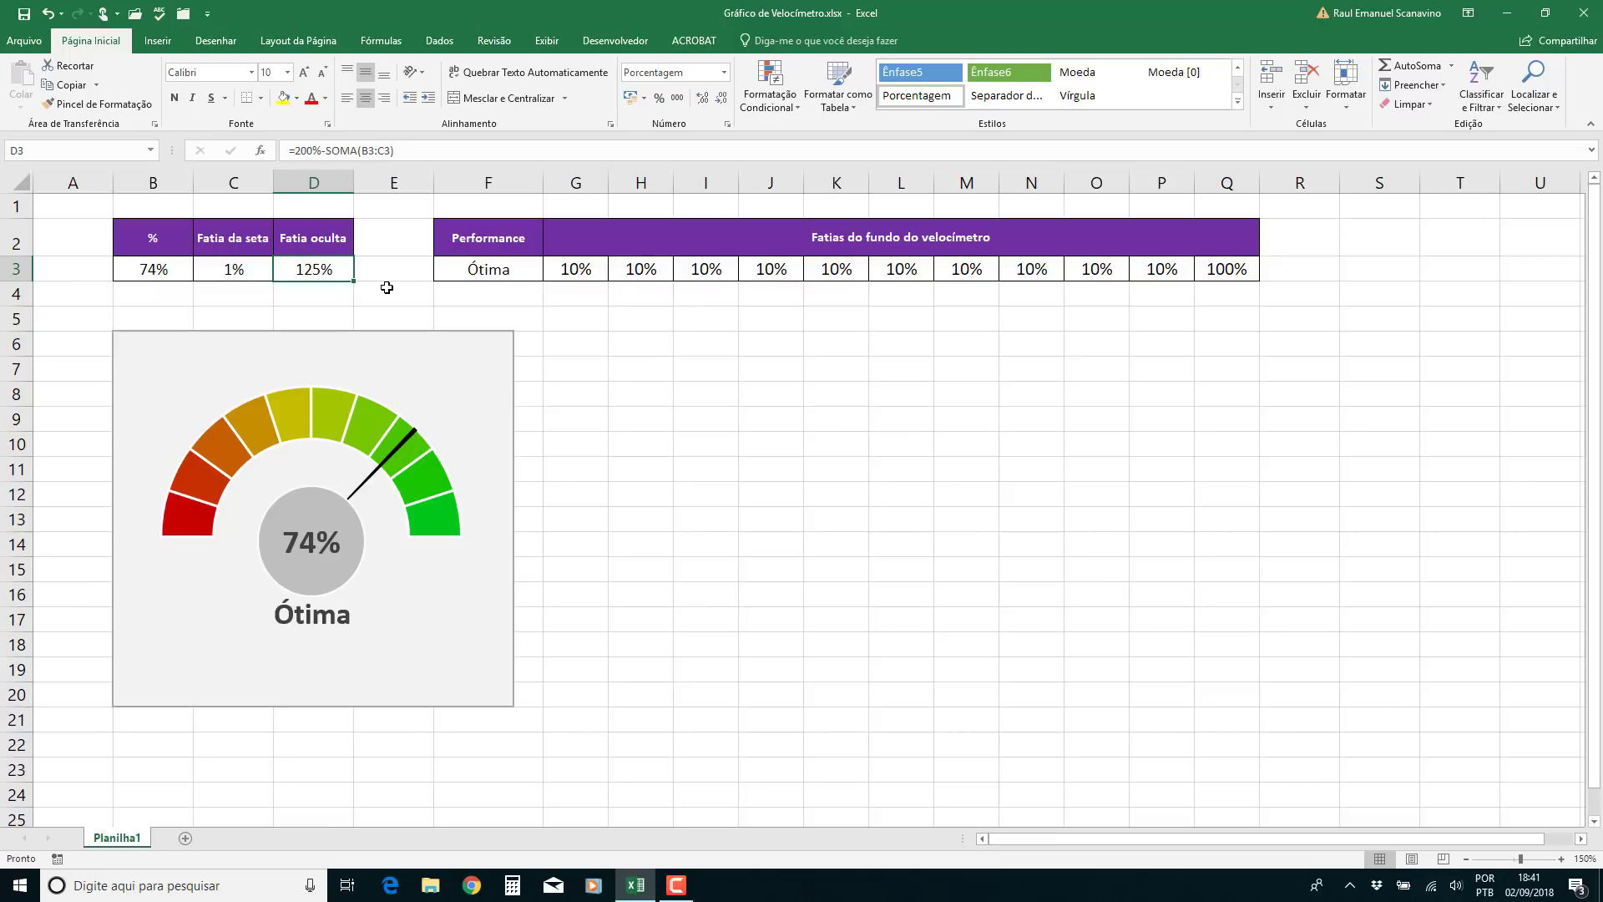
{"action": "key", "text": "Delete"}
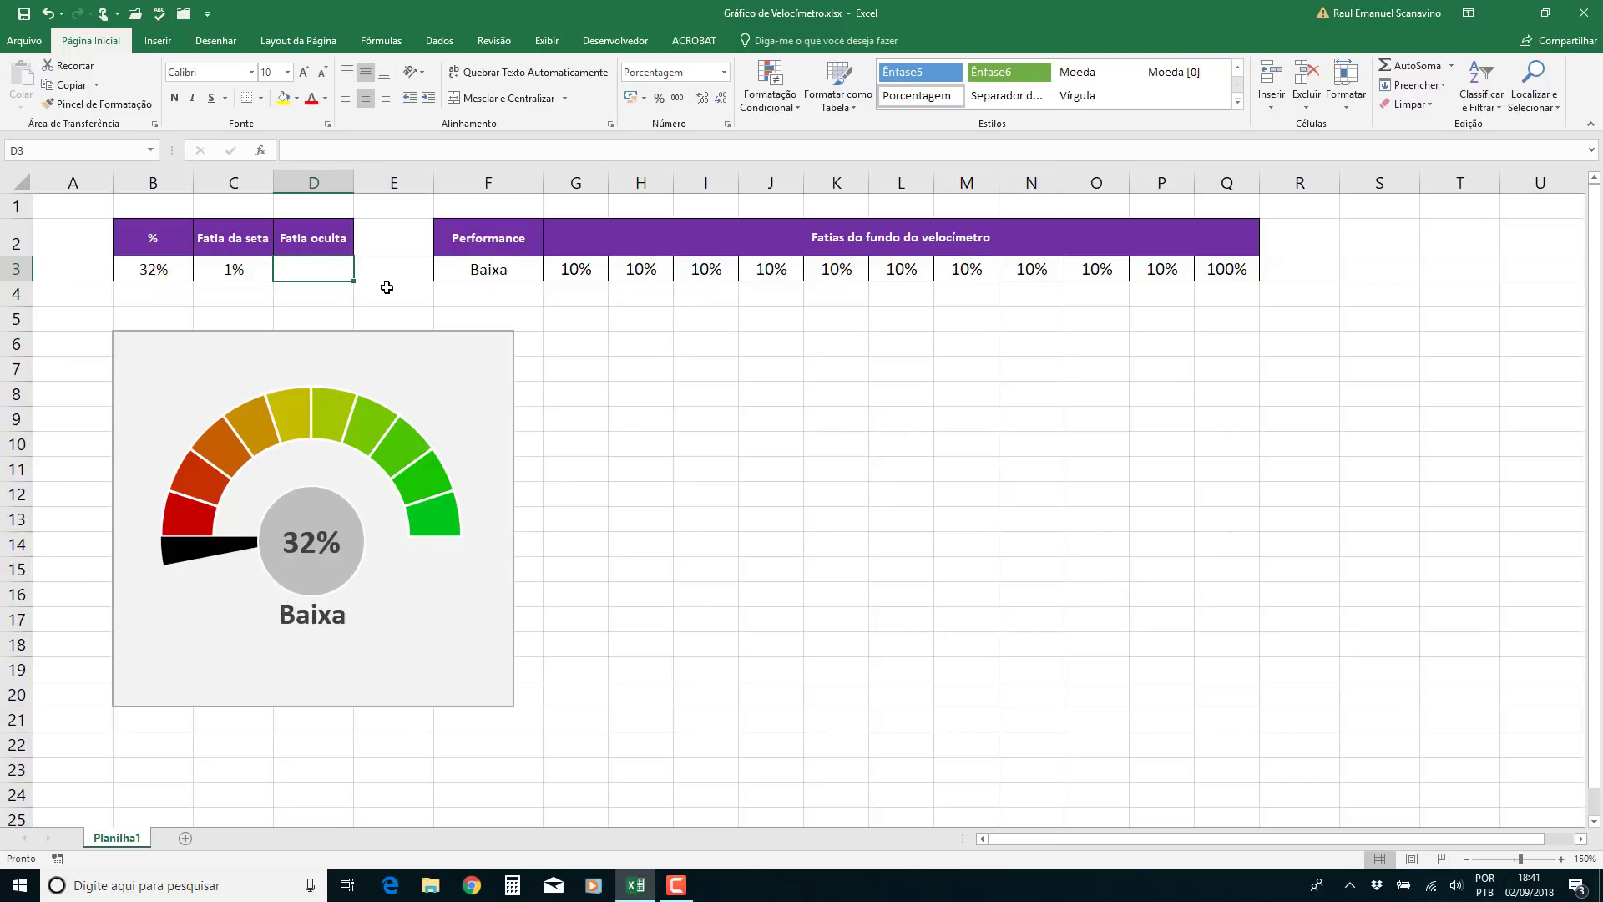
Enter =200%-SOMA(B3:C3) in D3, accepting Excel's correction, so the needle returns at 43%
{"action": "type", "text": "="}
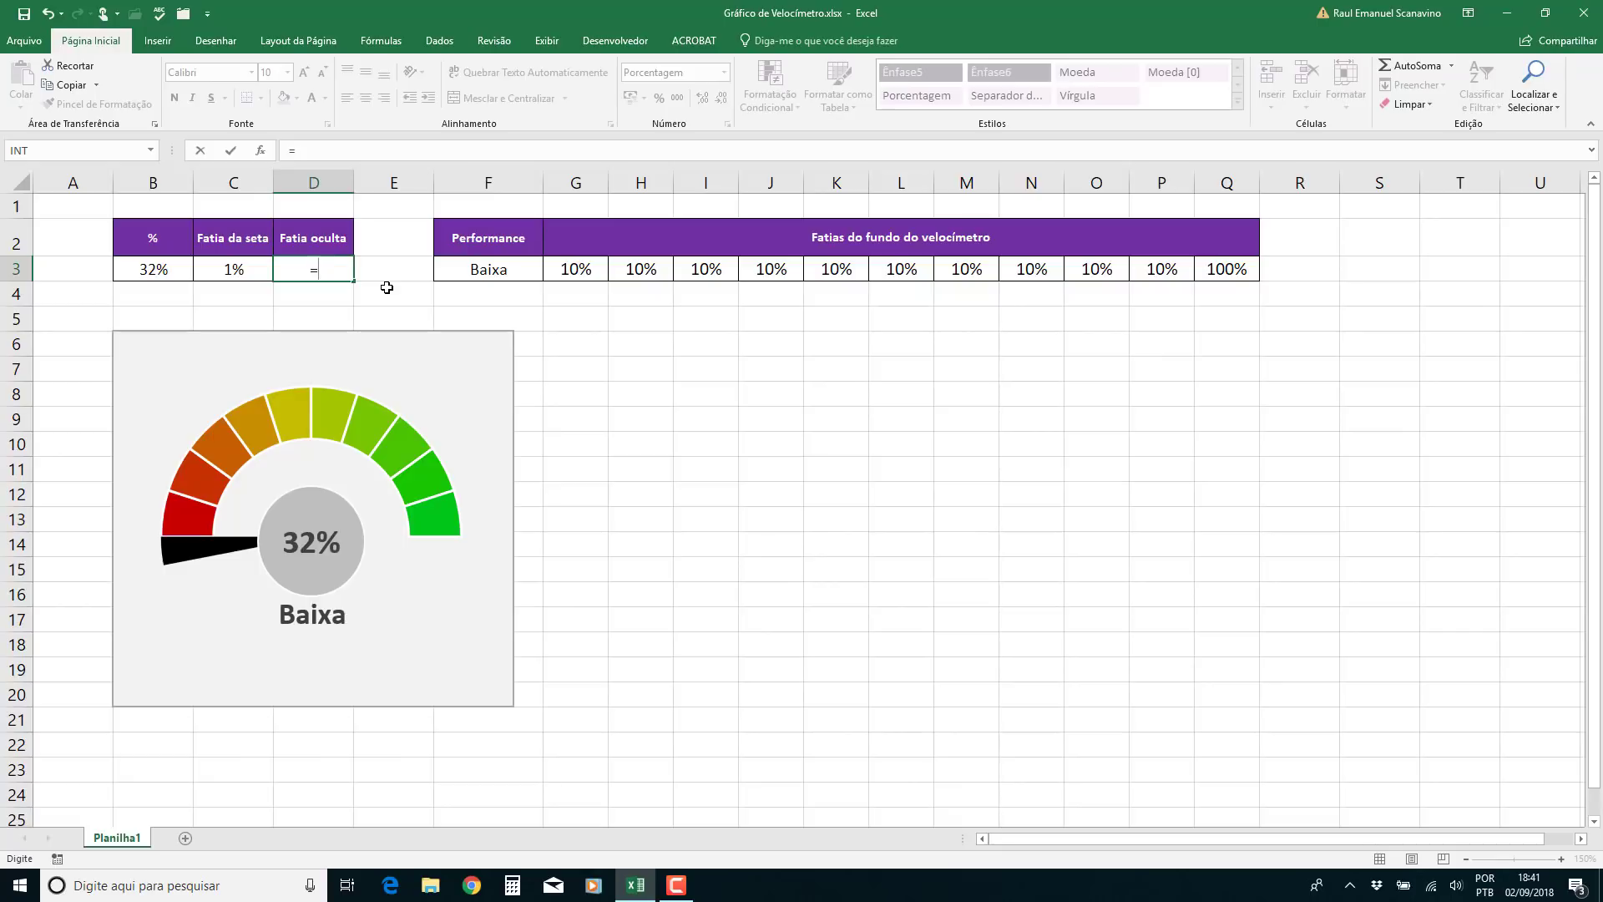
{"action": "type", "text": "200"}
{"action": "type", "text": "%"}
{"action": "type", "text": "-"}
{"action": "type", "text": "soma"}
{"action": "double_click", "coordinate": [379, 290]}
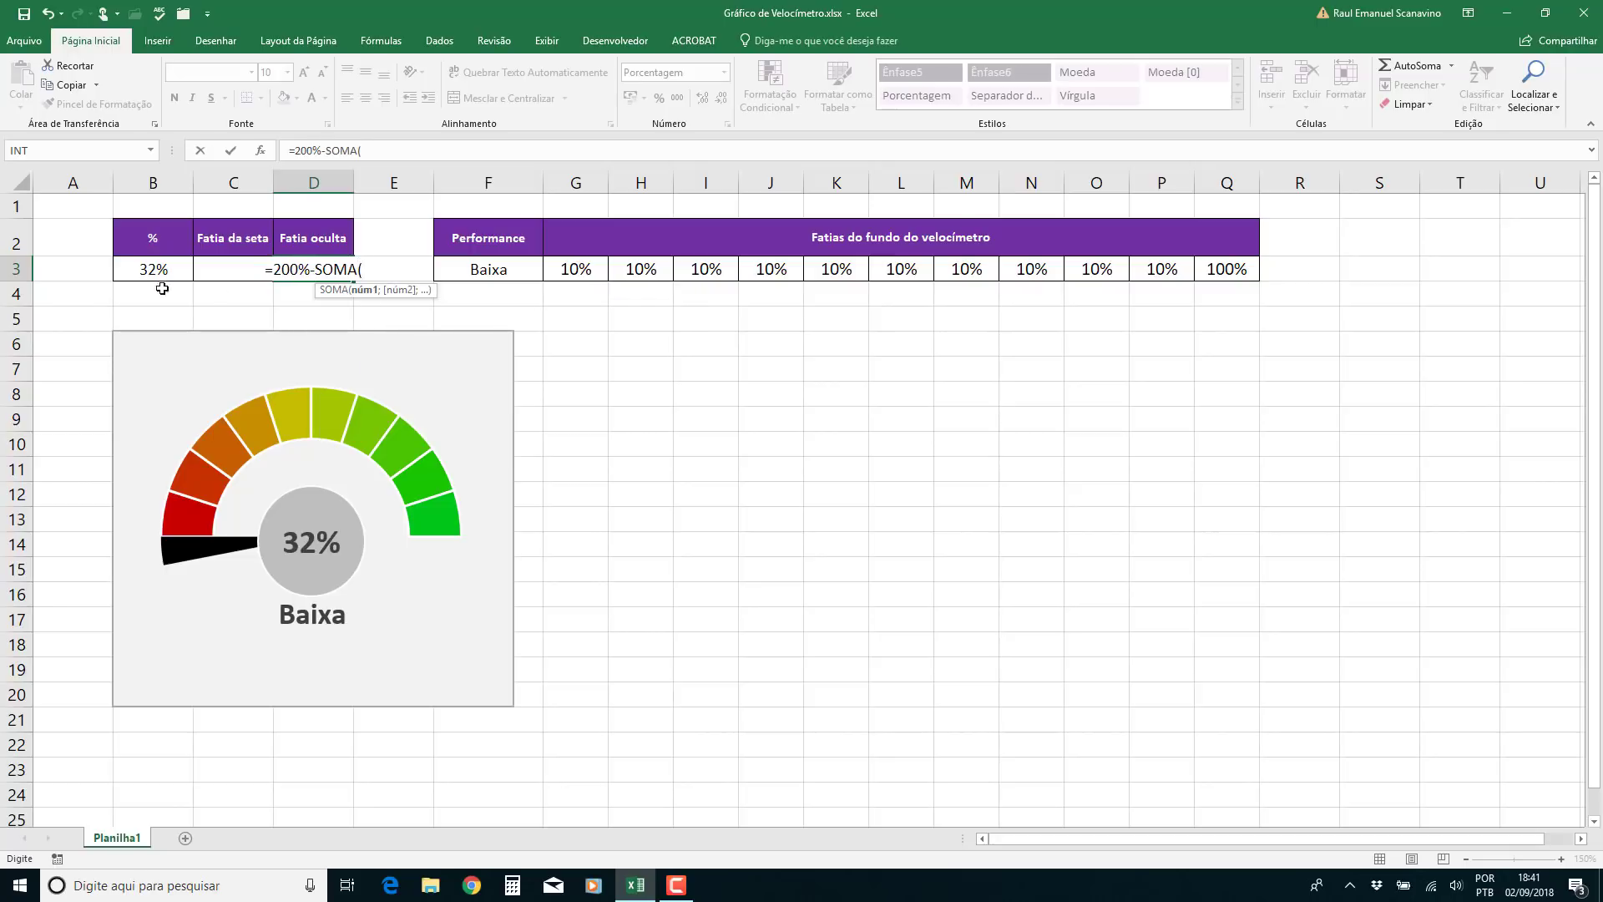
{"action": "left_click_drag", "start_coordinate": [145, 272], "coordinate": [227, 269]}
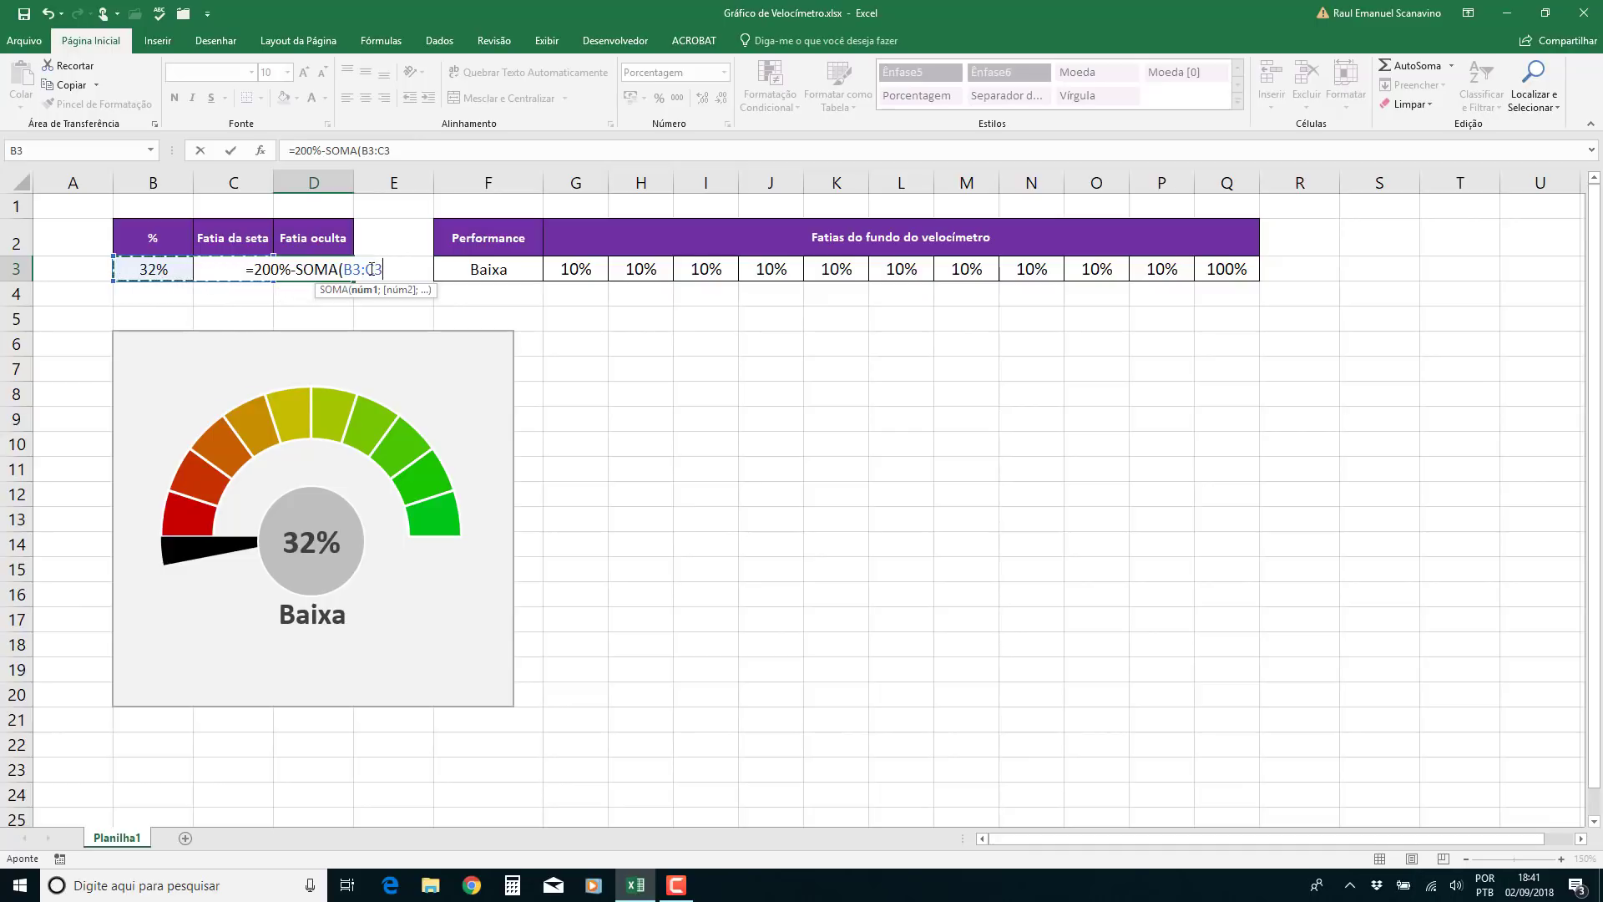
{"action": "key", "text": "Return"}
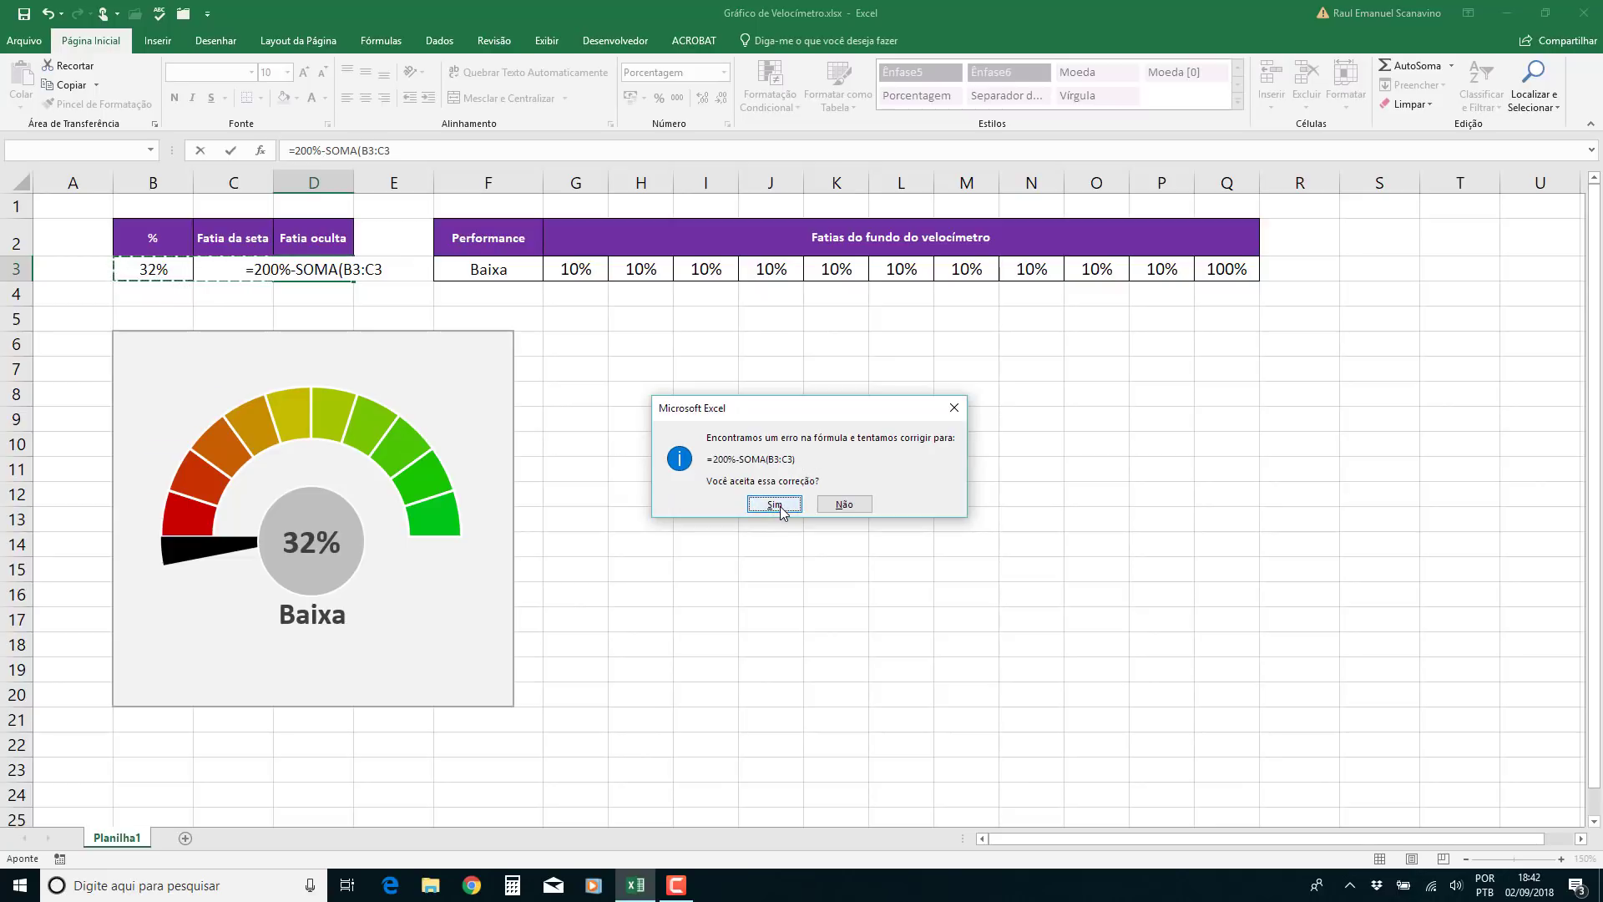
{"action": "left_click", "coordinate": [775, 504]}
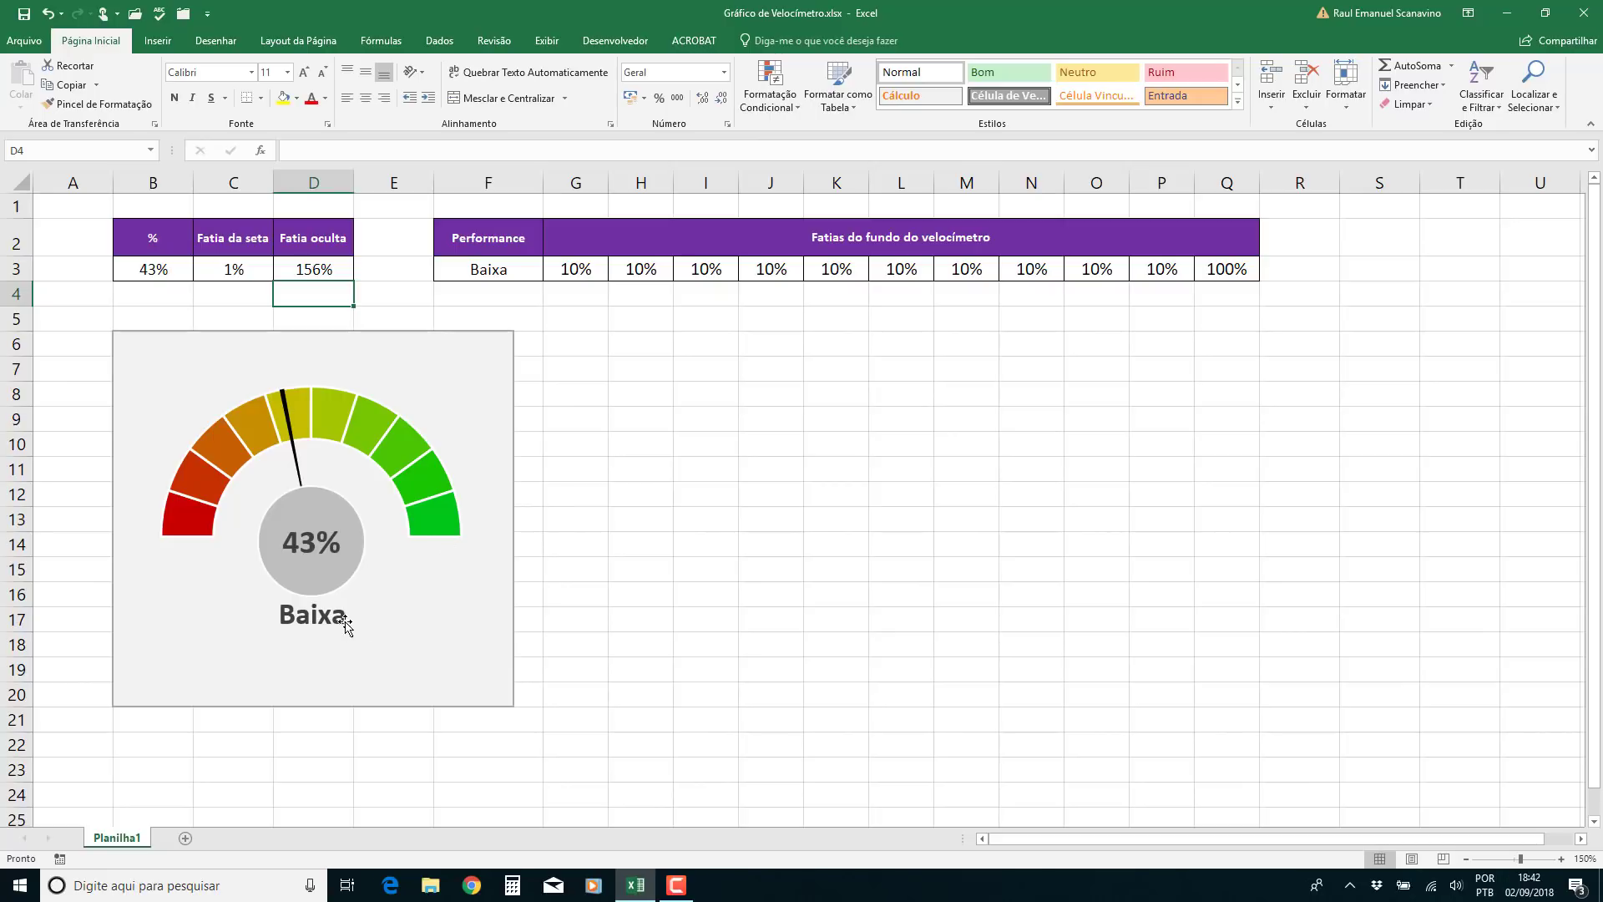
{"action": "left_click", "coordinate": [522, 276]}
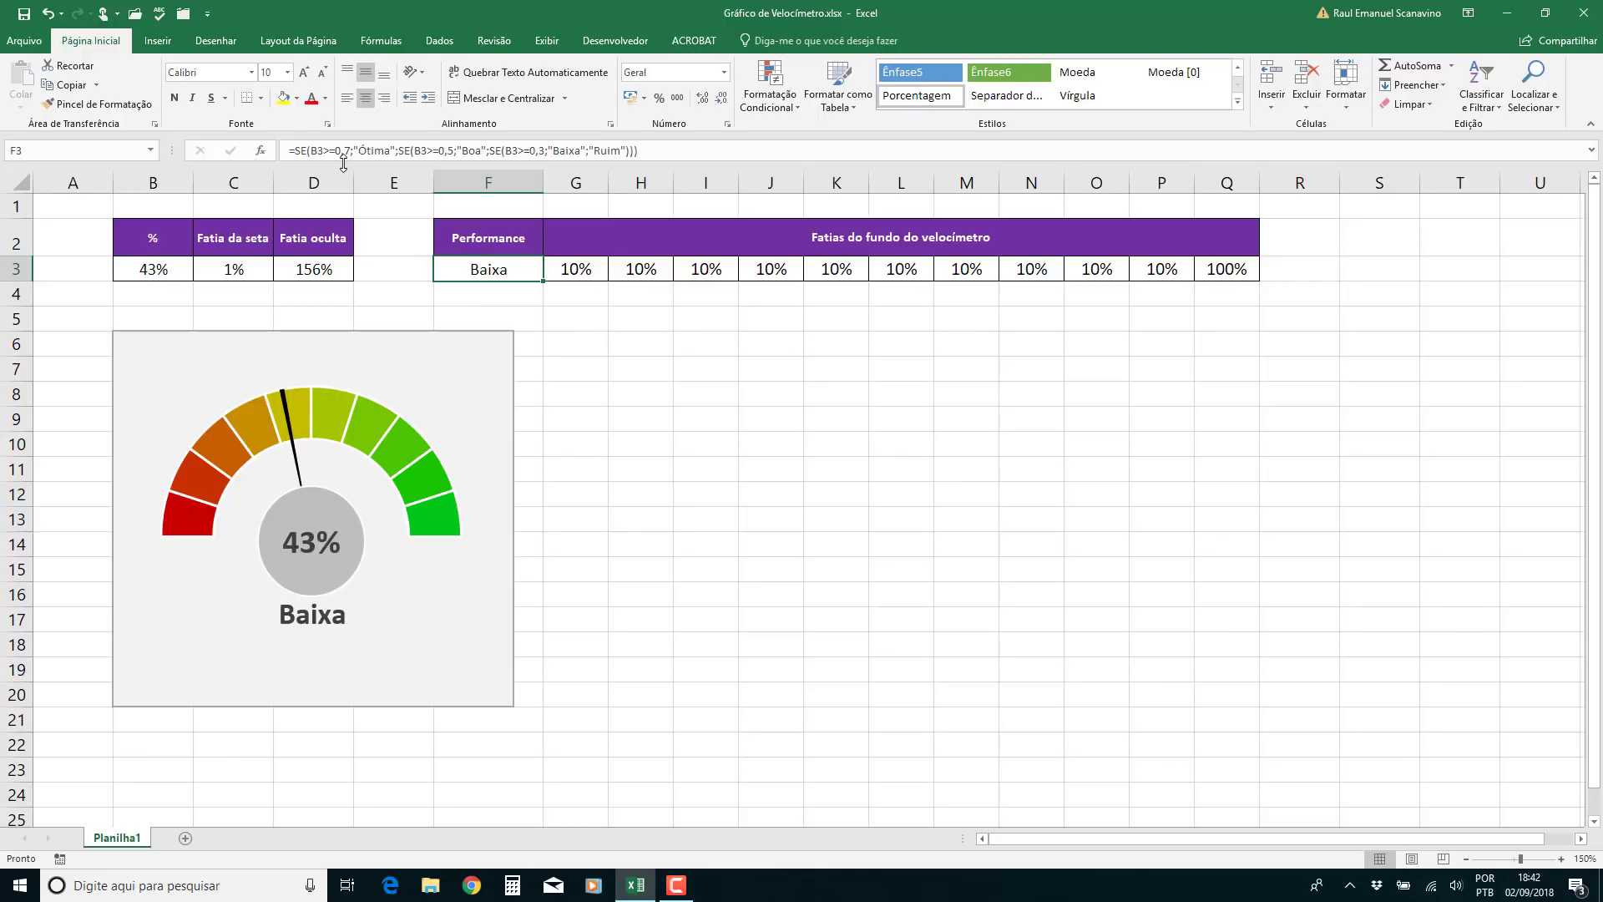
{"action": "key", "text": "super+plus"}
{"action": "left_click", "coordinate": [580, 270]}
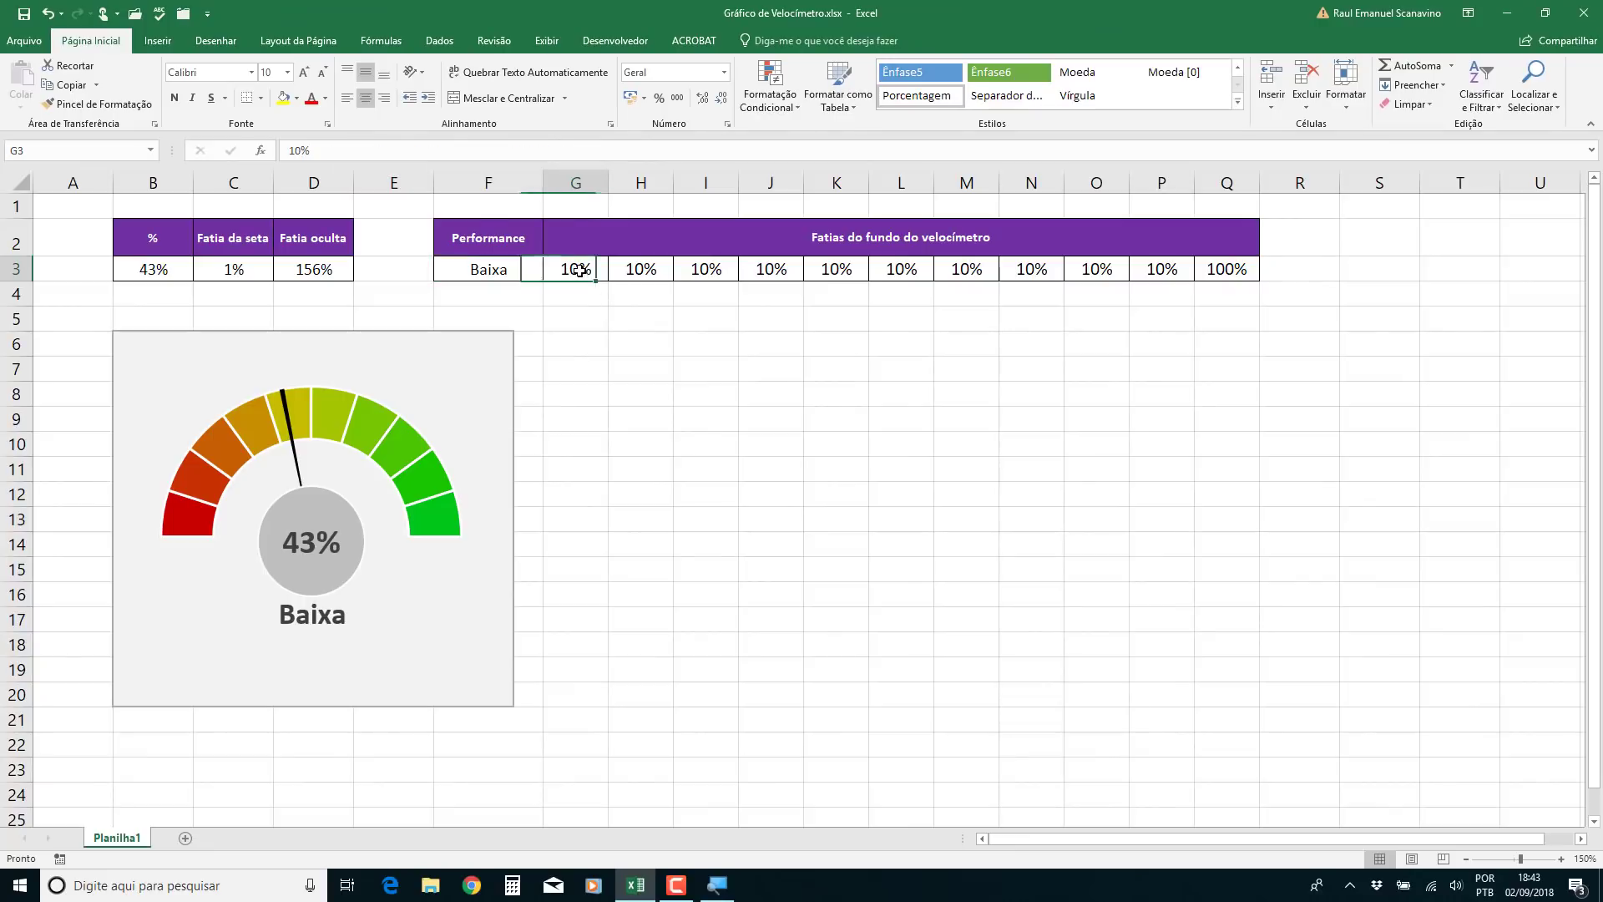
{"action": "left_click_drag", "start_coordinate": [580, 270], "coordinate": [1145, 267]}
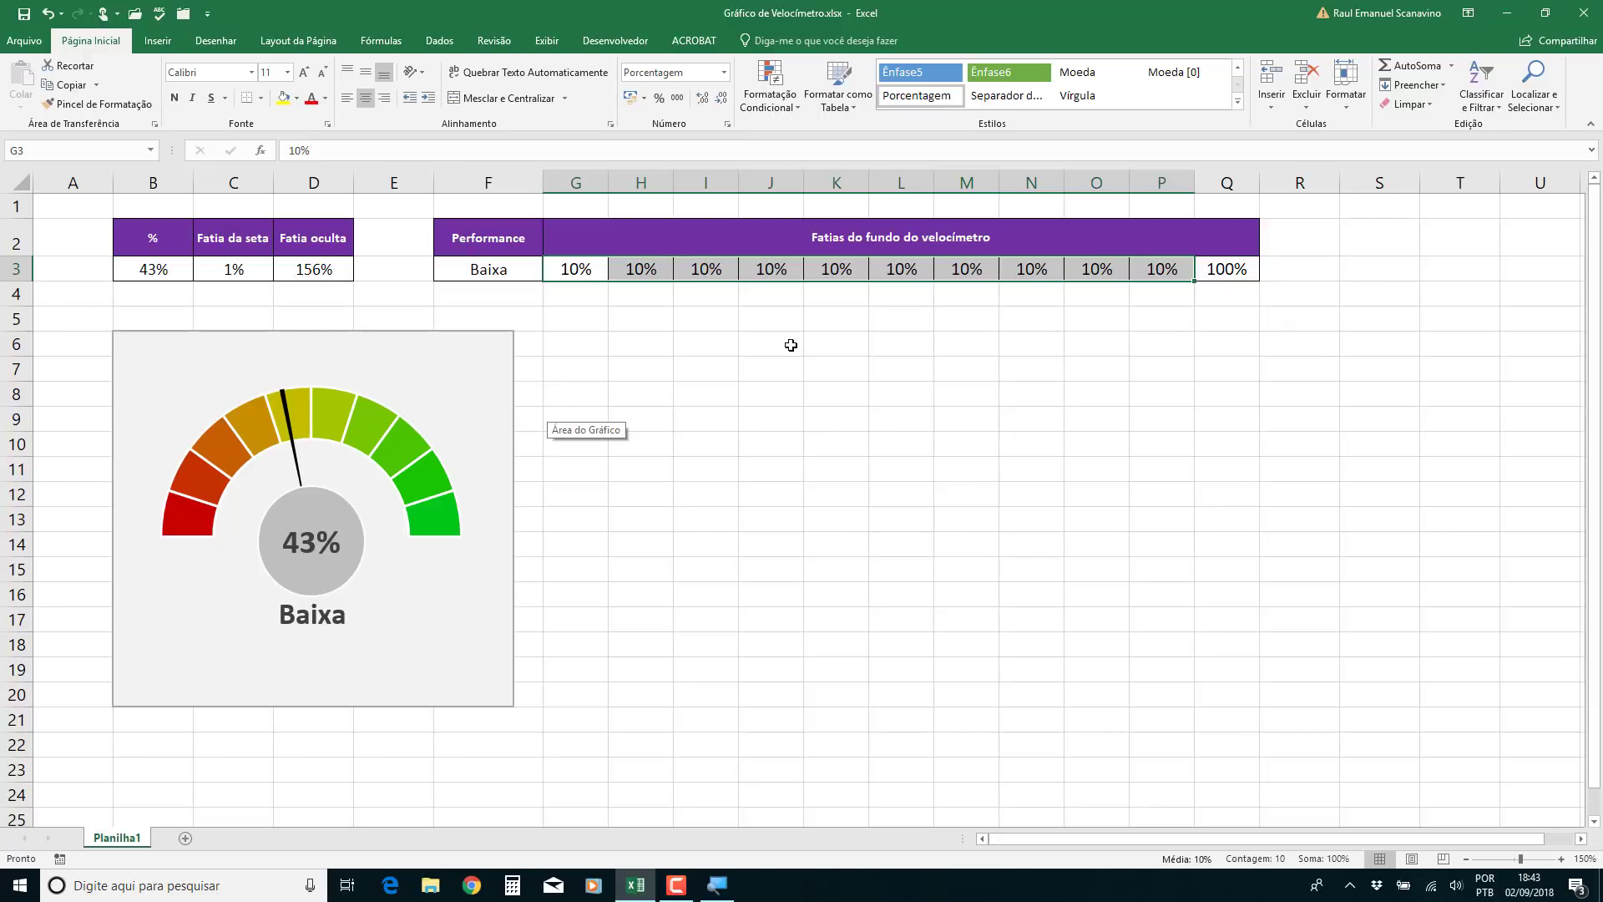
{"action": "left_click", "coordinate": [398, 565]}
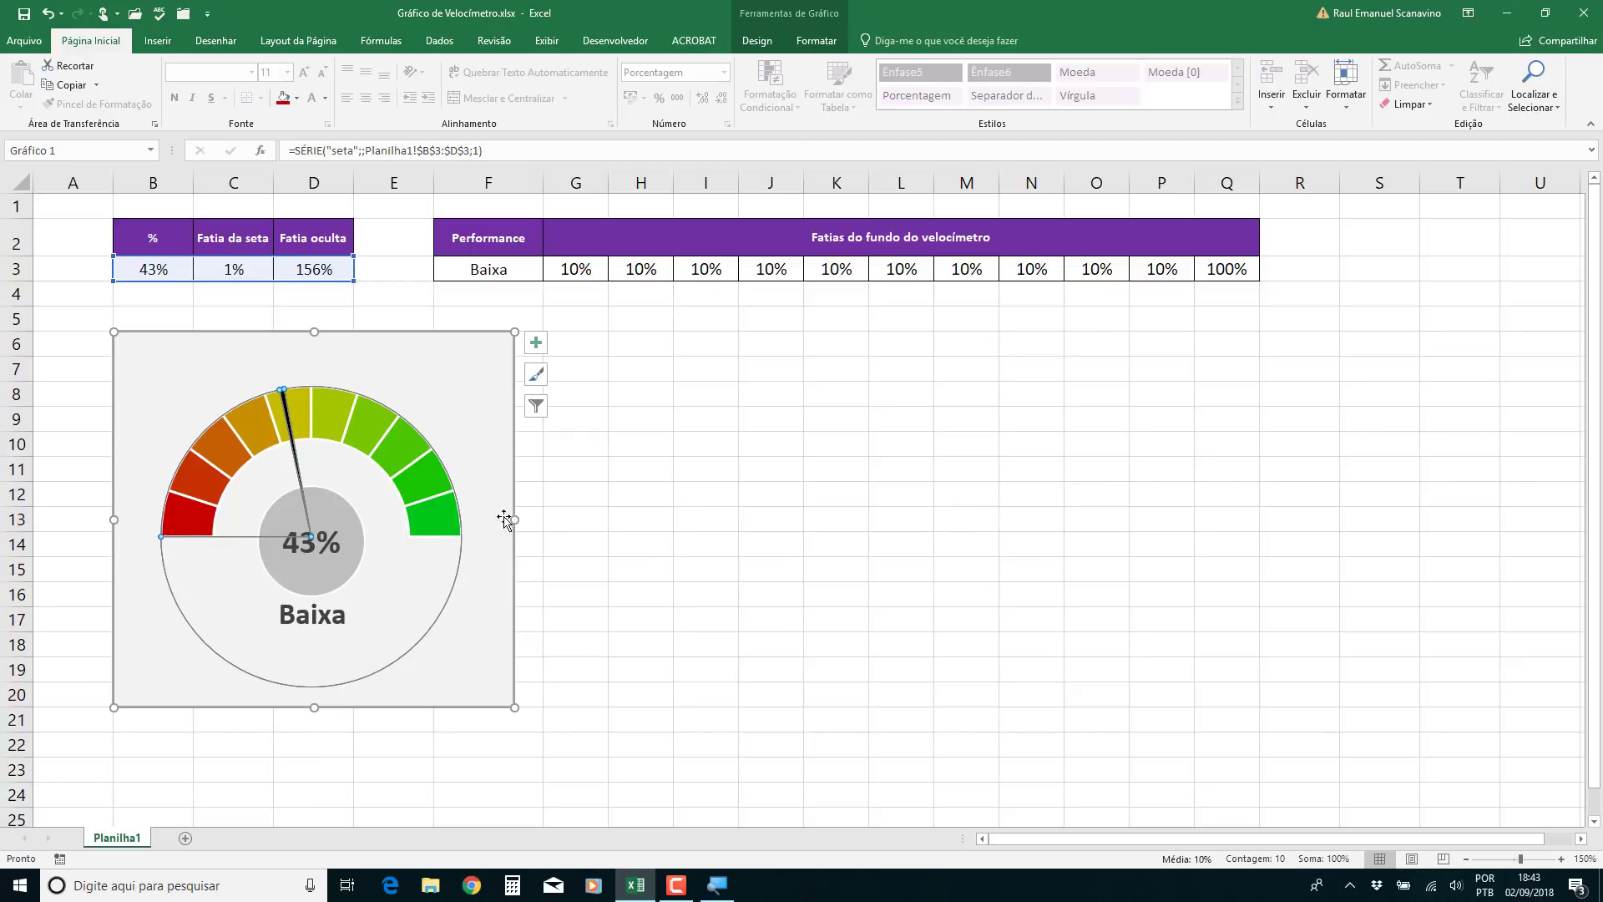
{"action": "left_click", "coordinate": [468, 428]}
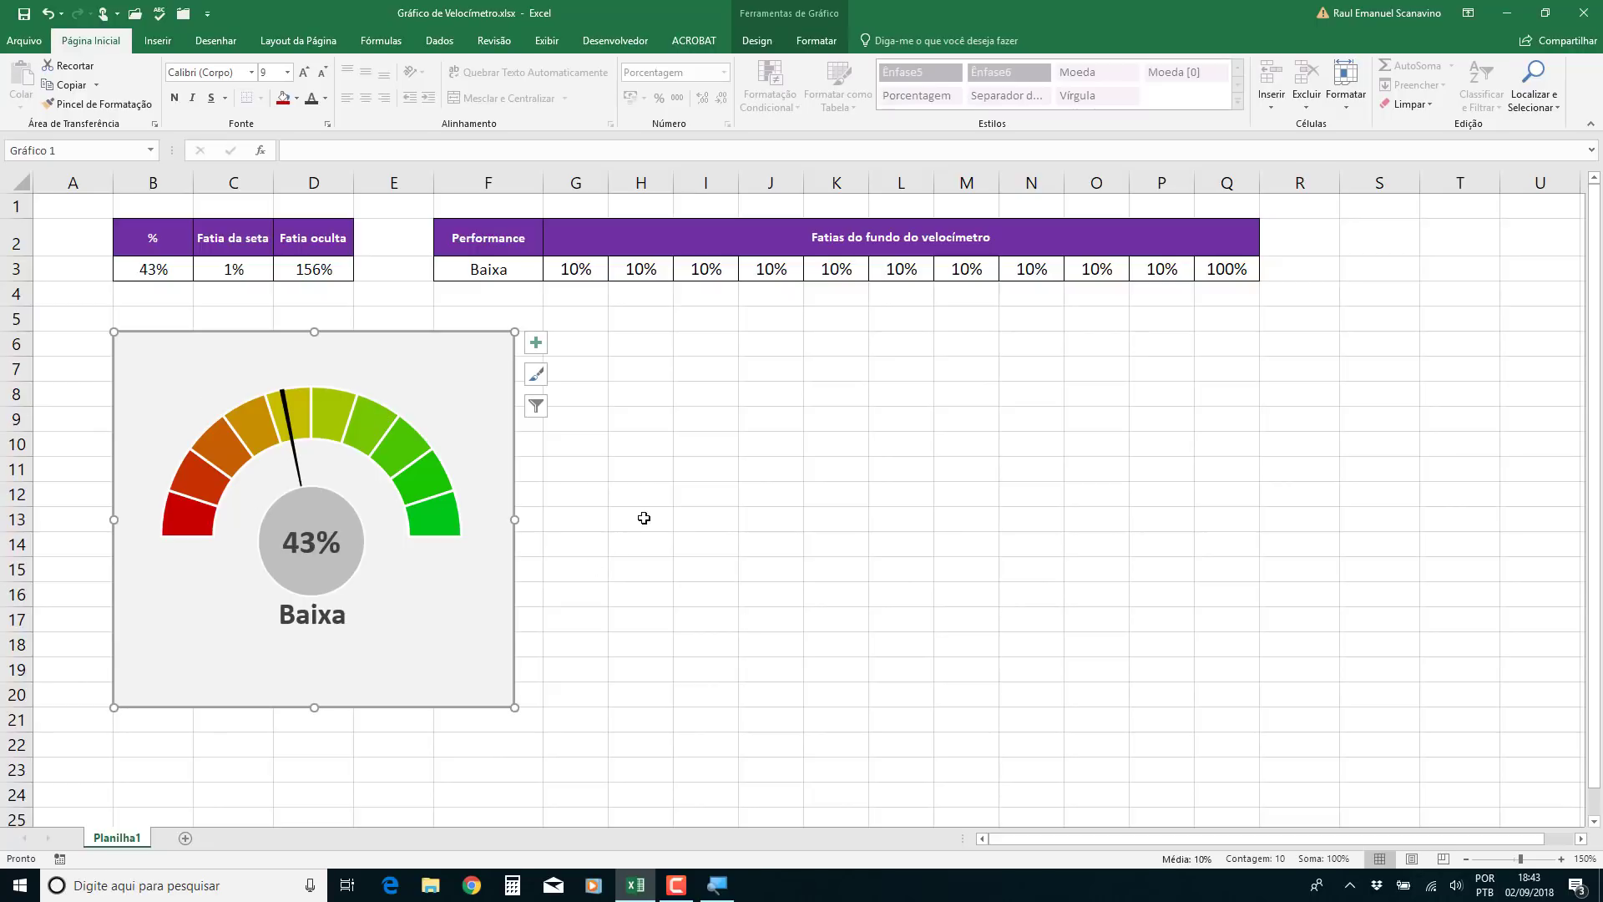
{"action": "left_click", "coordinate": [646, 356]}
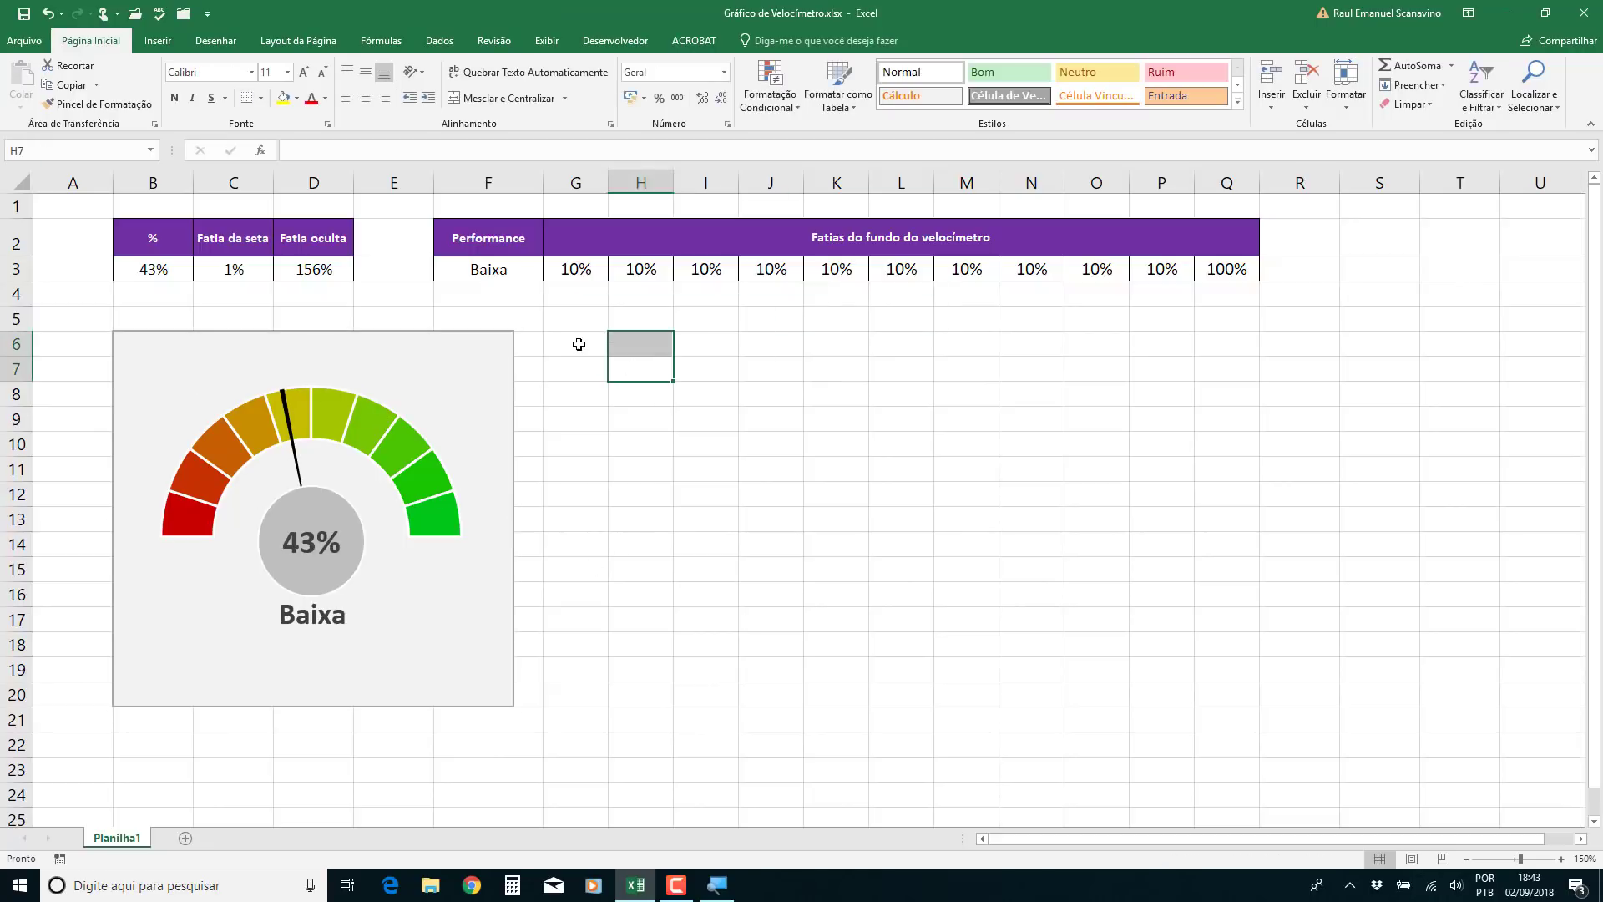
{"action": "left_click", "coordinate": [582, 348]}
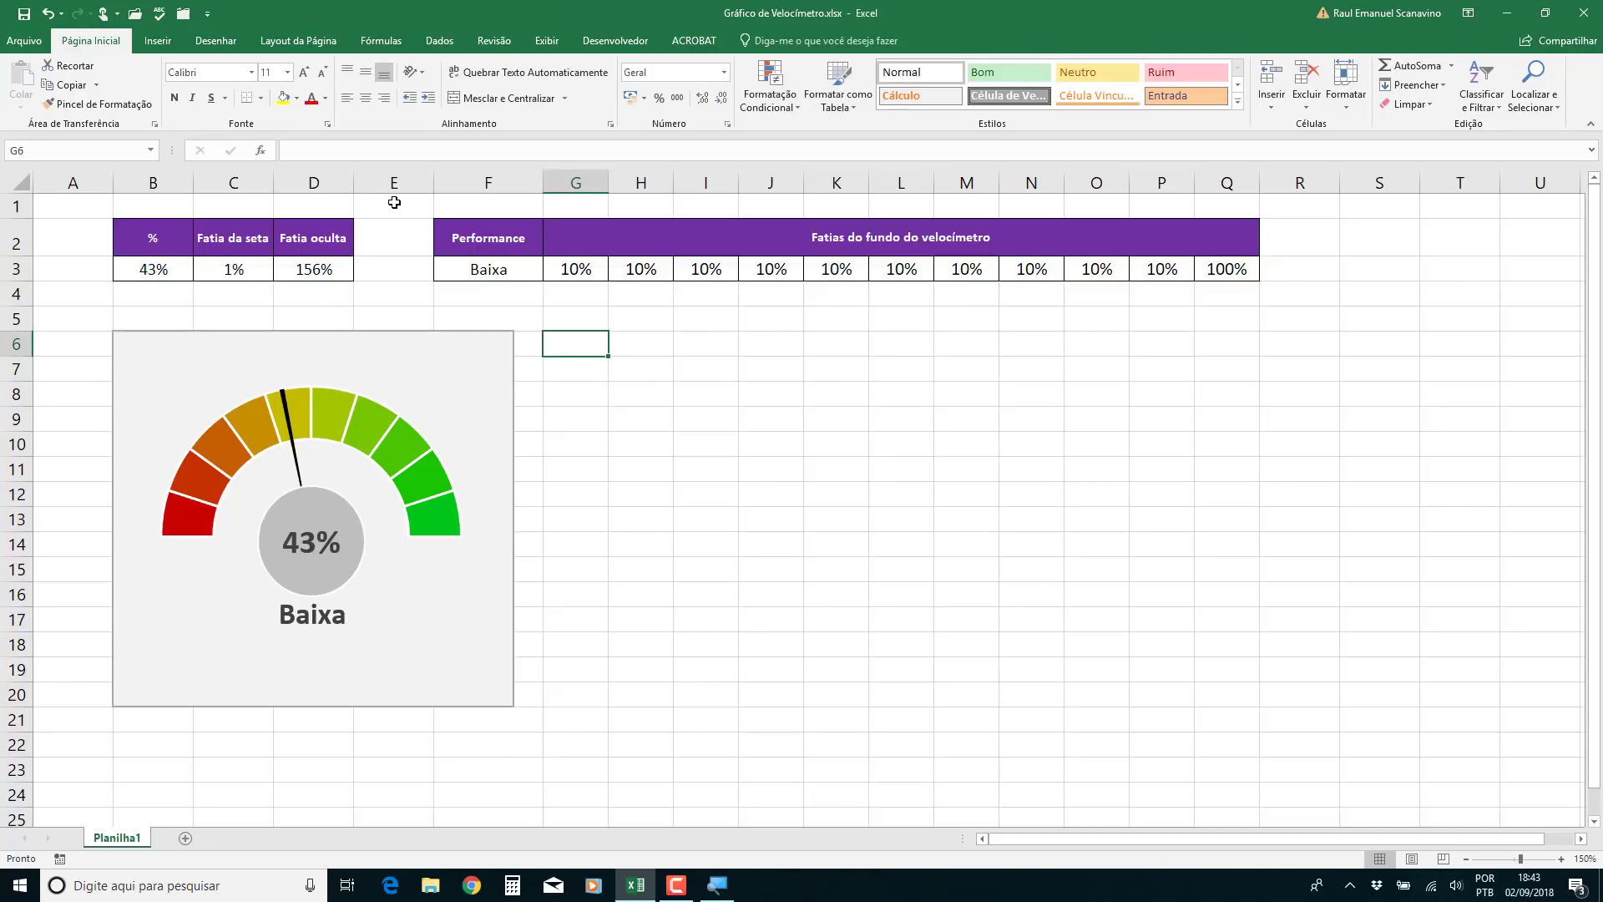
Insert a doughnut (Rosca) chart beside the gauge
{"action": "left_click", "coordinate": [167, 42]}
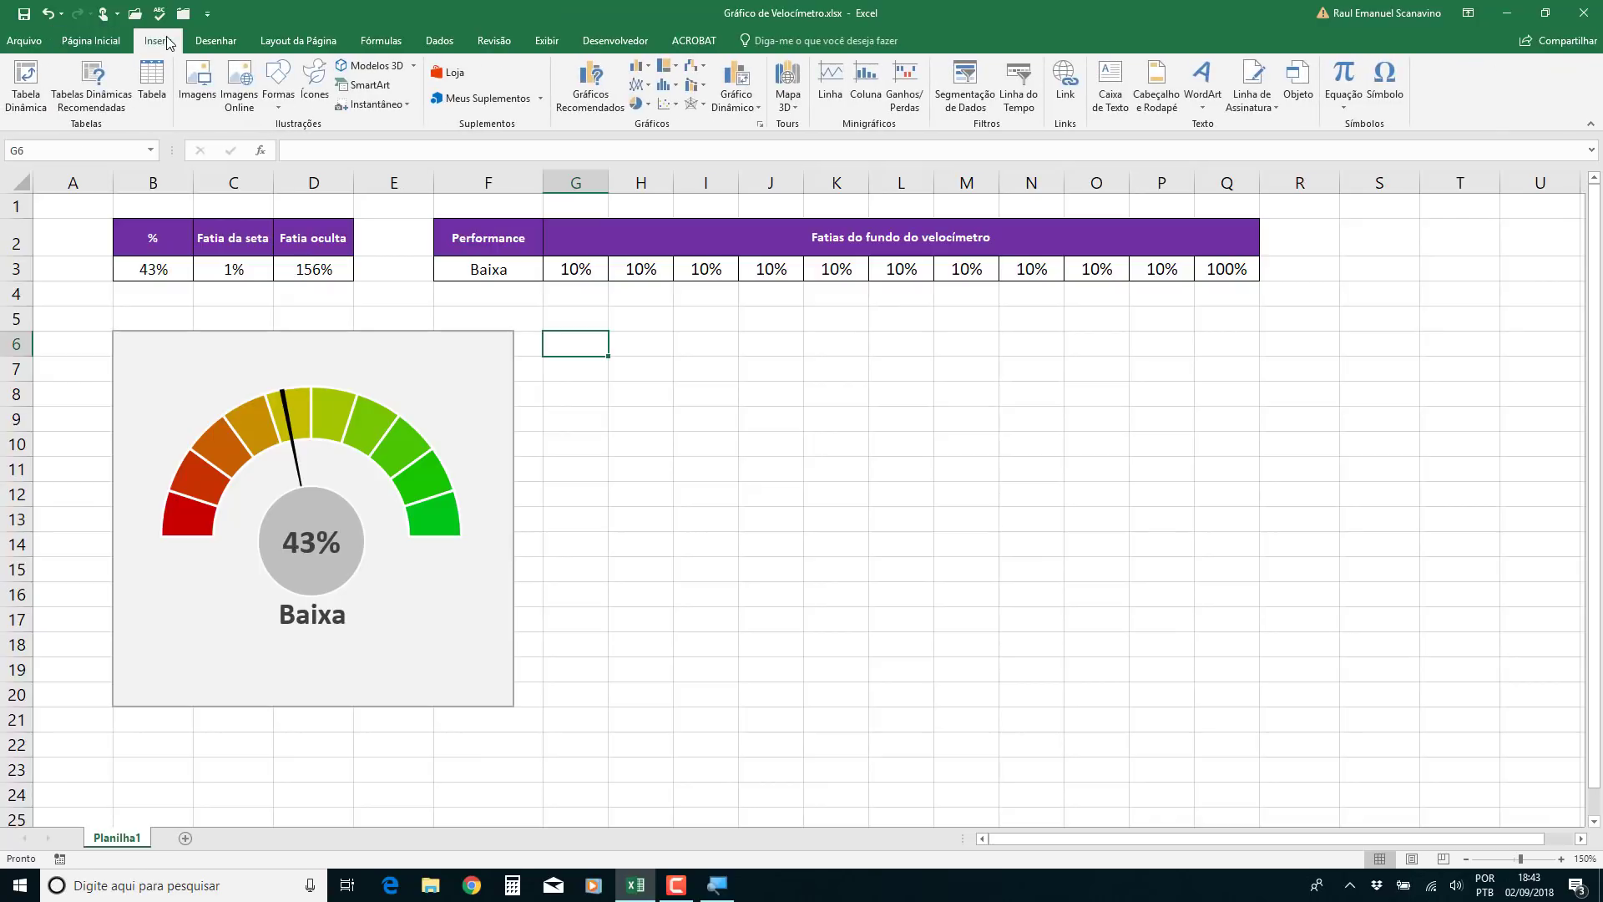
{"action": "left_click", "coordinate": [649, 103]}
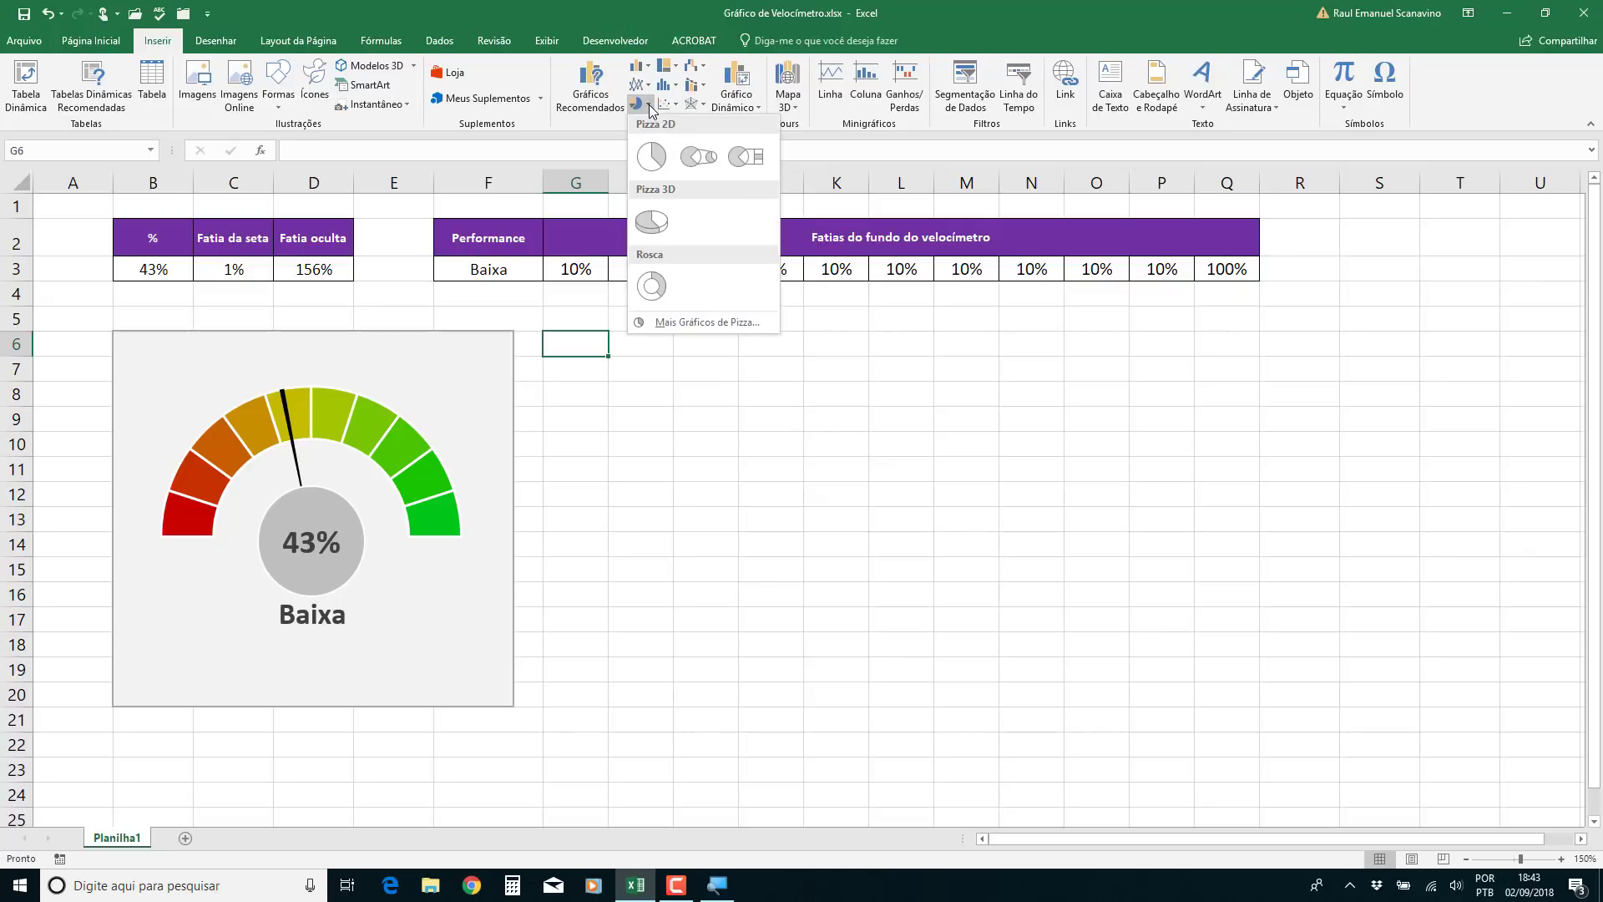
{"action": "left_click", "coordinate": [648, 290]}
Narrow the chart from both sides and extend it downward, then bring up Selecionar Dados
{"action": "left_click_drag", "start_coordinate": [508, 510], "coordinate": [581, 510]}
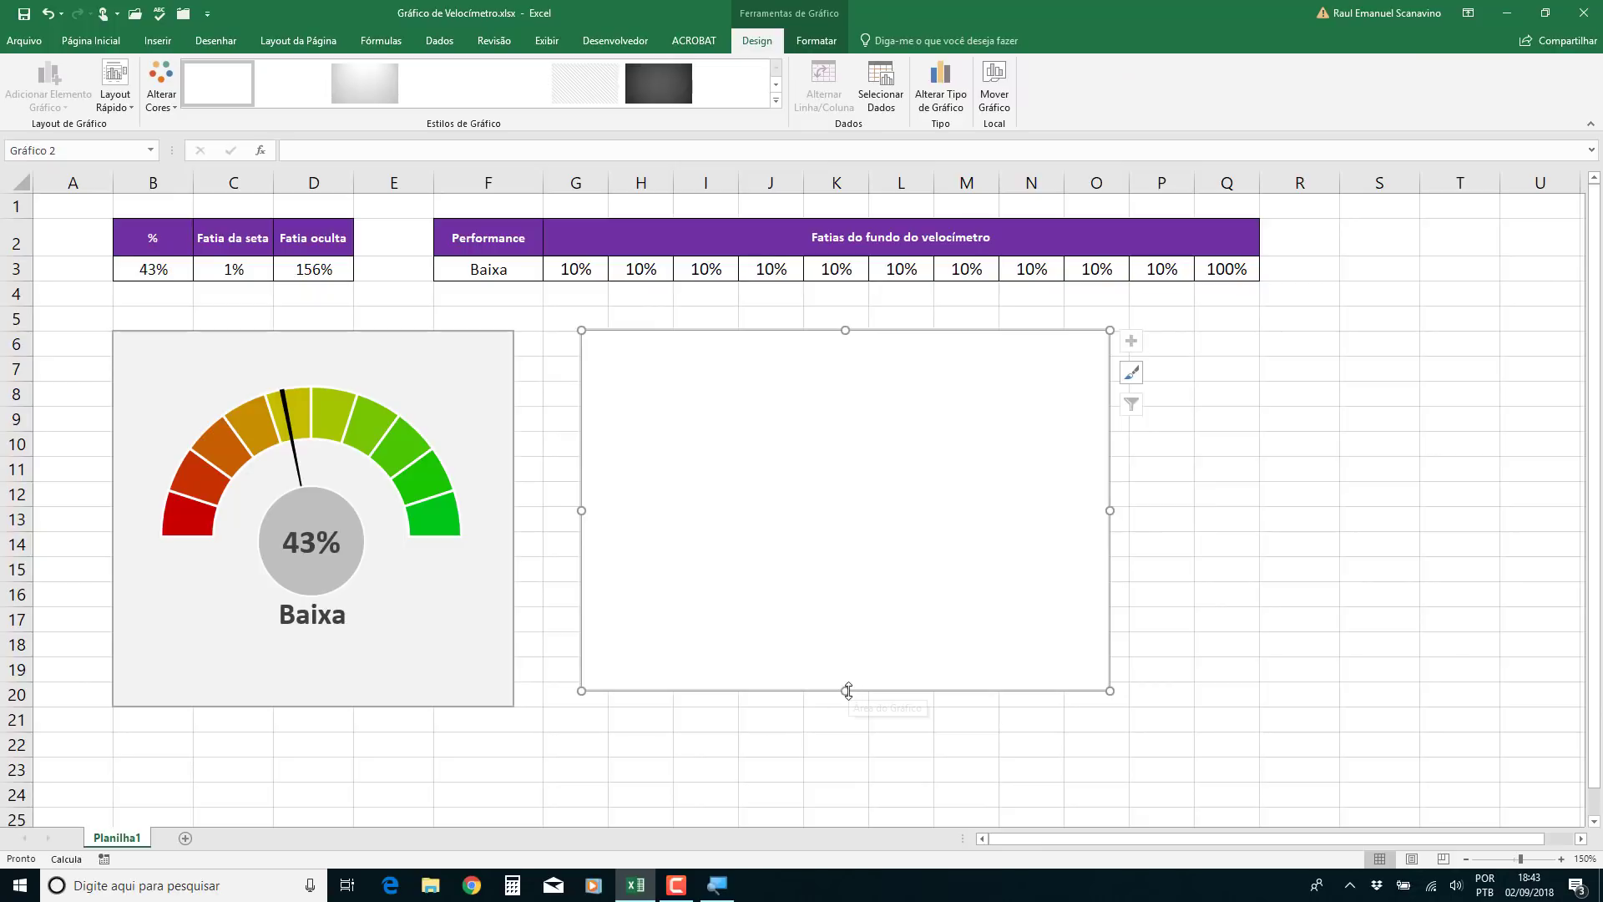
{"action": "left_click_drag", "start_coordinate": [845, 691], "coordinate": [846, 707]}
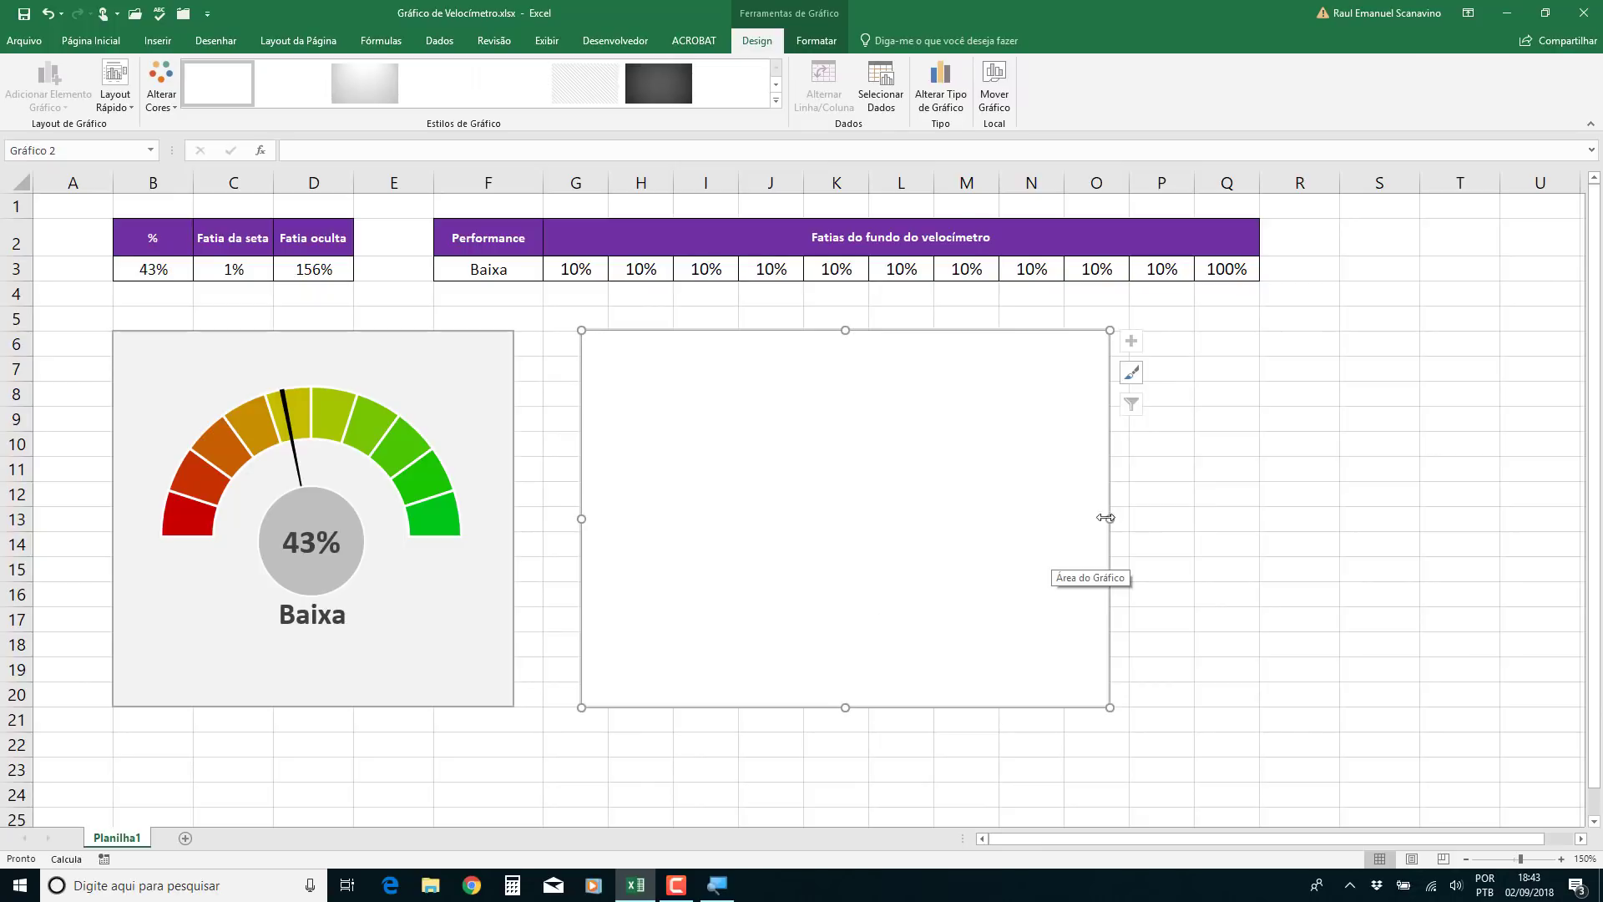
{"action": "mouse_move", "coordinate": [1110, 518]}
{"action": "left_mouse_down"}
{"action": "mouse_move", "coordinate": [948, 517]}
{"action": "mouse_move", "coordinate": [999, 516]}
{"action": "left_mouse_up"}
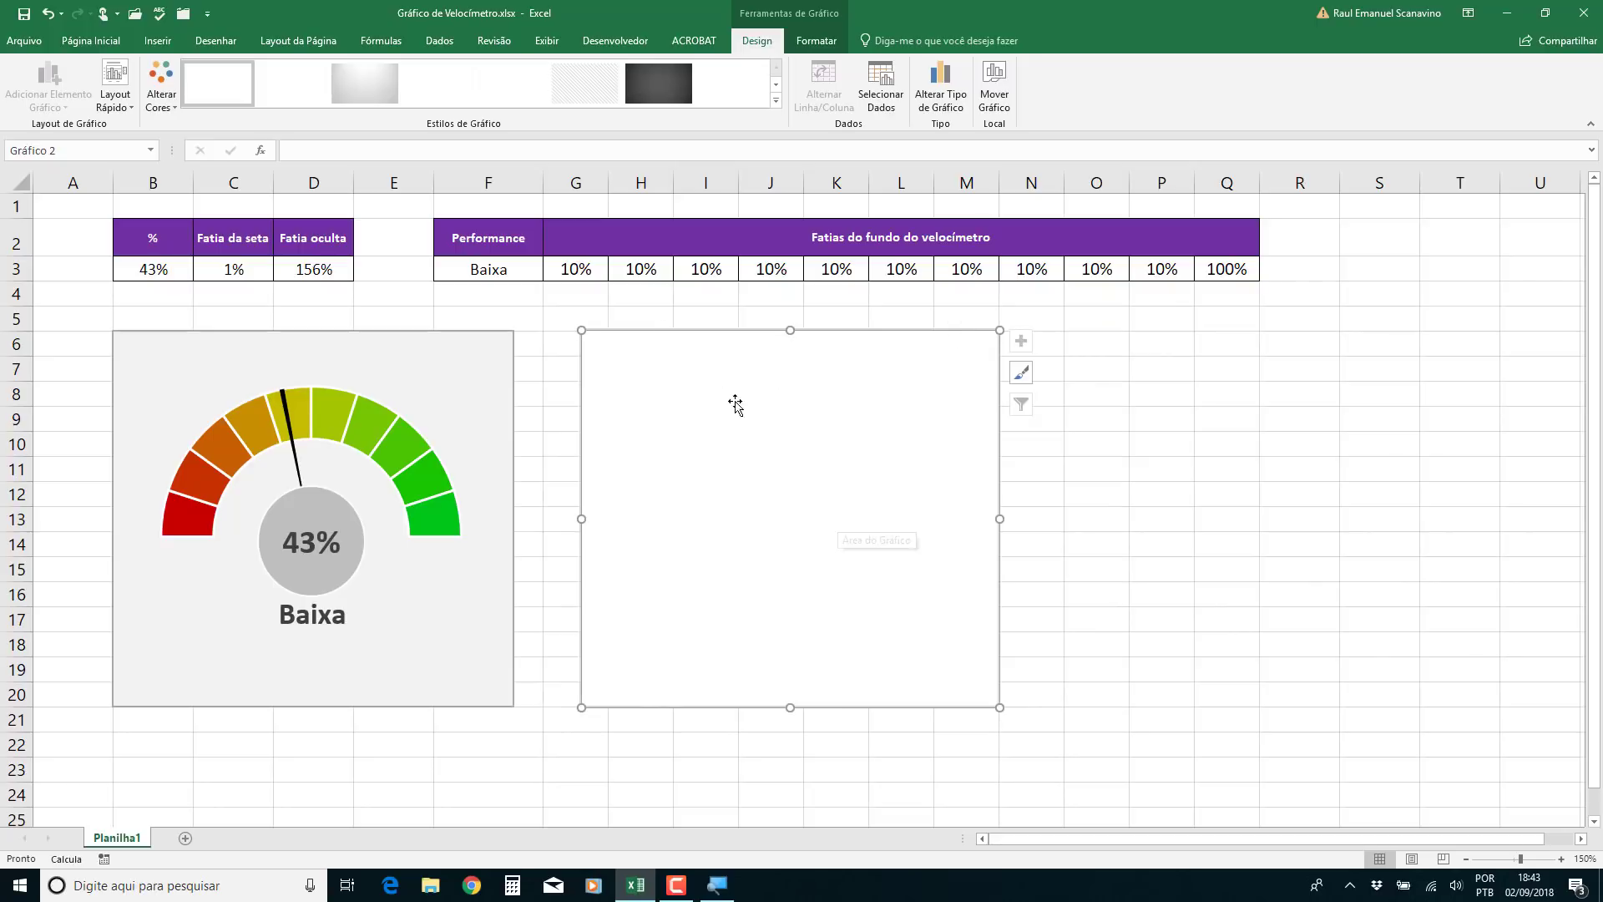
{"action": "left_click", "coordinate": [887, 107]}
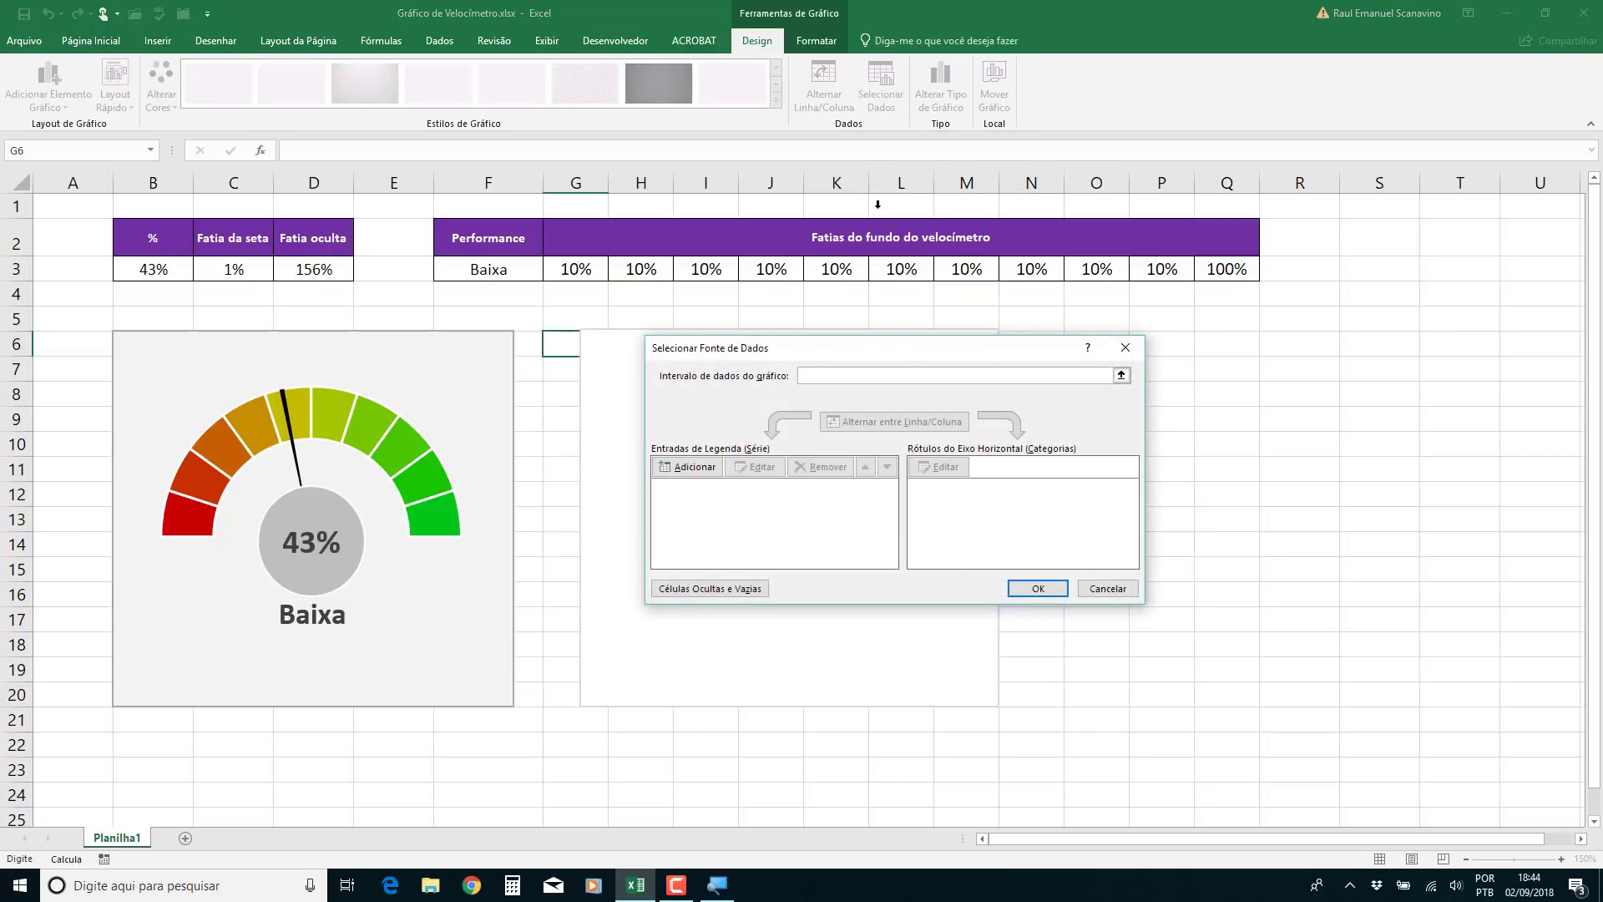
Add a series named 'divisões' with values from G3:Q3
{"action": "left_click_drag", "start_coordinate": [892, 352], "coordinate": [988, 328]}
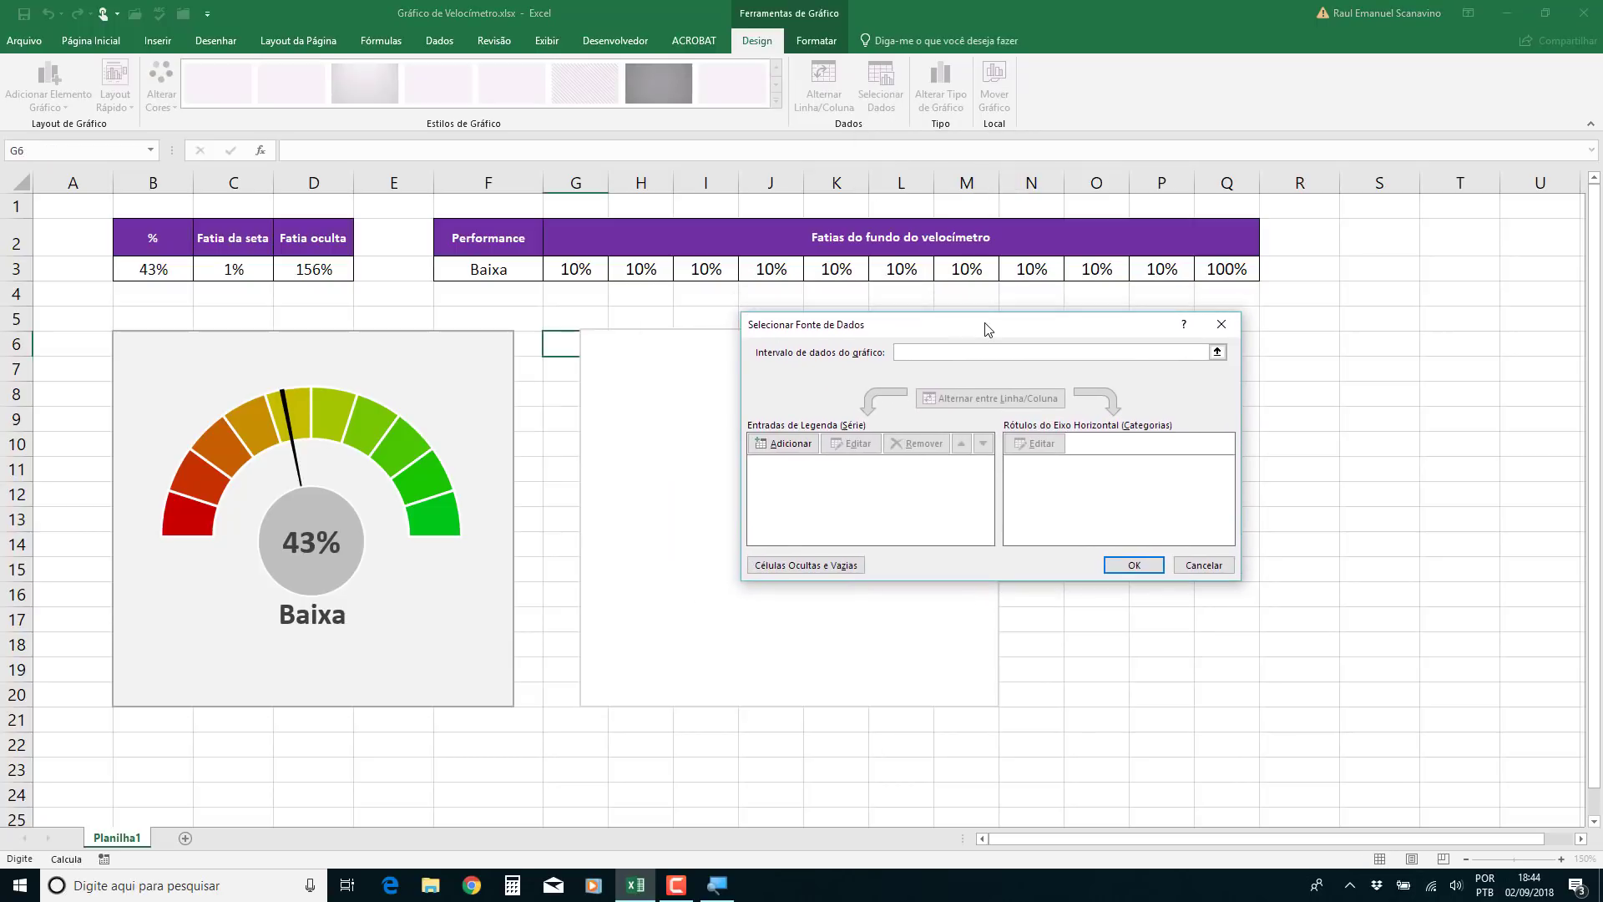
{"action": "left_click", "coordinate": [789, 443]}
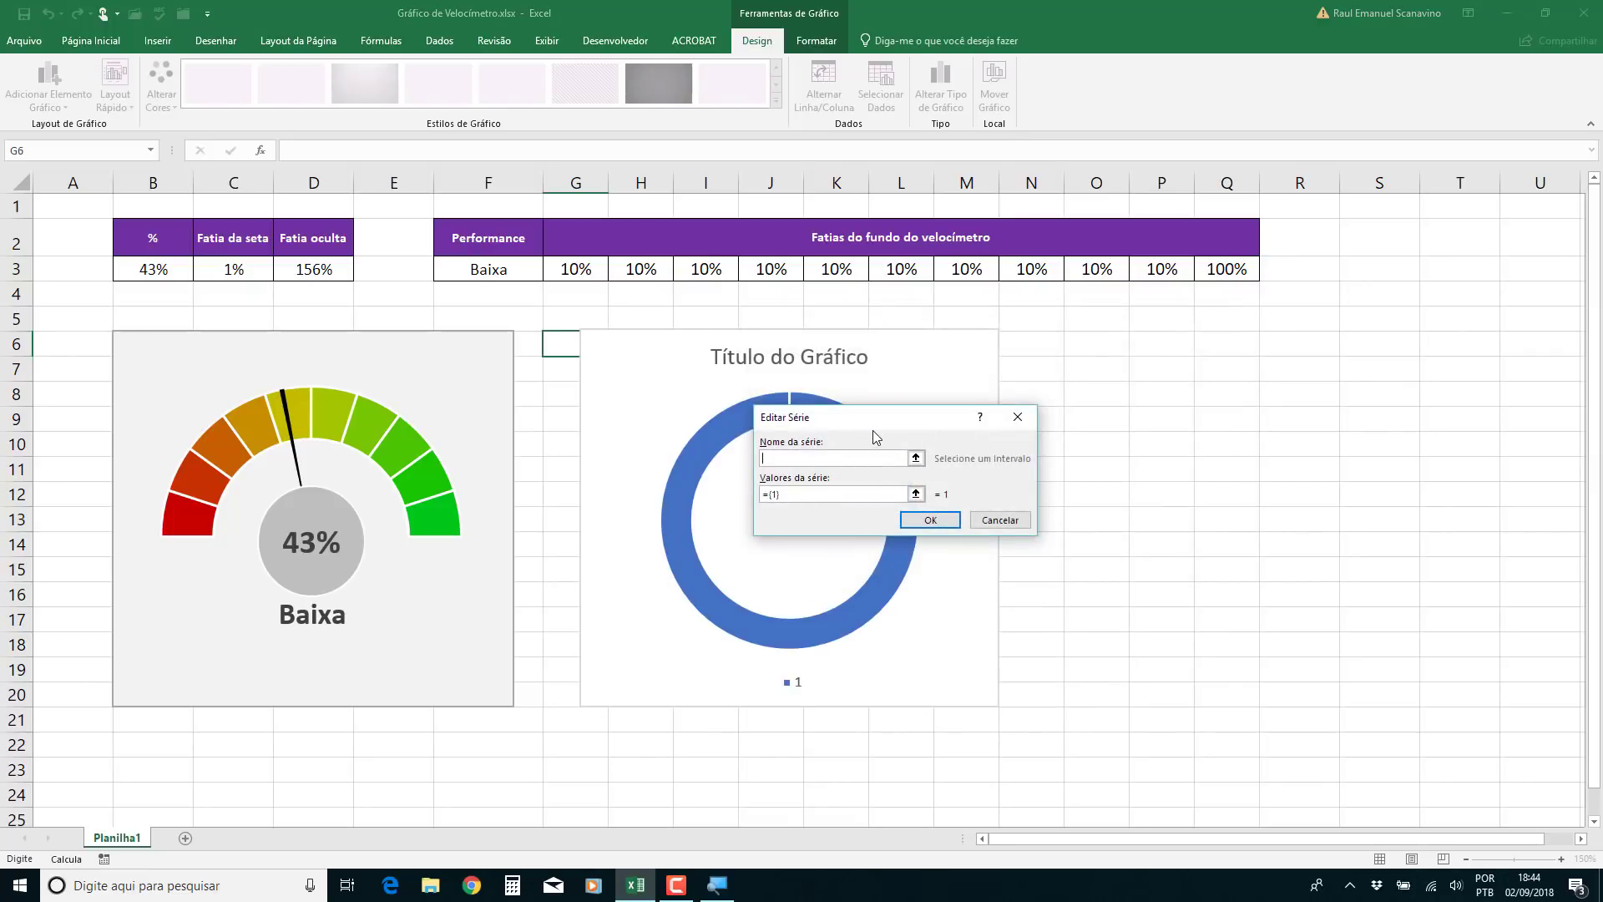
{"action": "type", "text": "divis"}
{"action": "type", "text": "ões"}
{"action": "left_click", "coordinate": [804, 493]}
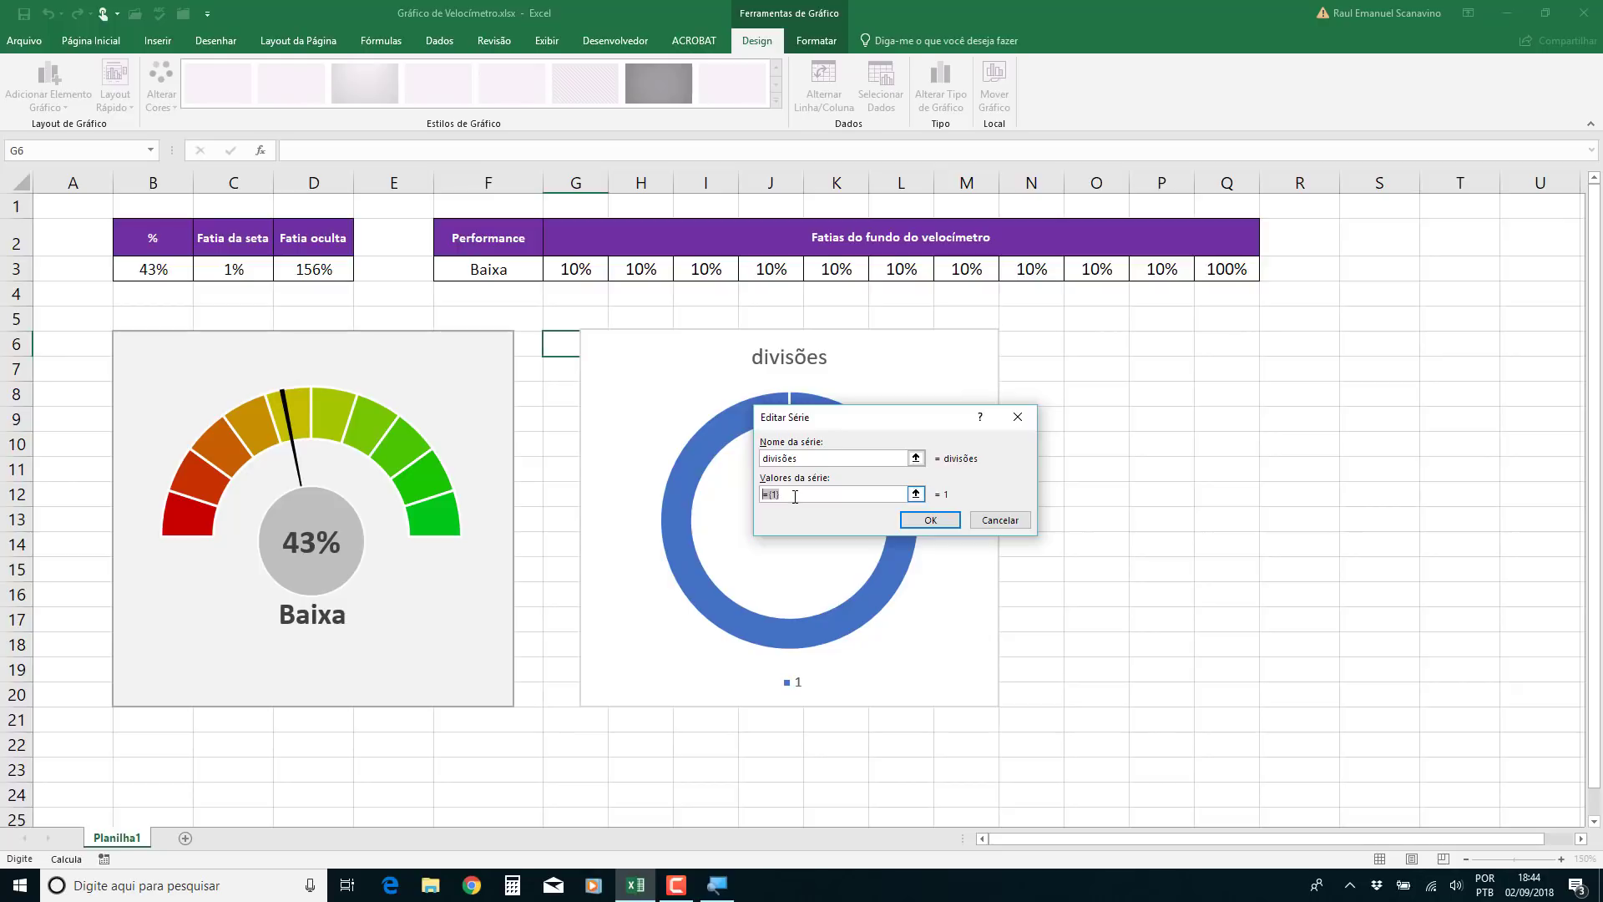
{"action": "mouse_move", "coordinate": [836, 425]}
{"action": "left_mouse_down"}
{"action": "mouse_move", "coordinate": [1050, 365]}
{"action": "mouse_move", "coordinate": [1032, 370]}
{"action": "left_mouse_up"}
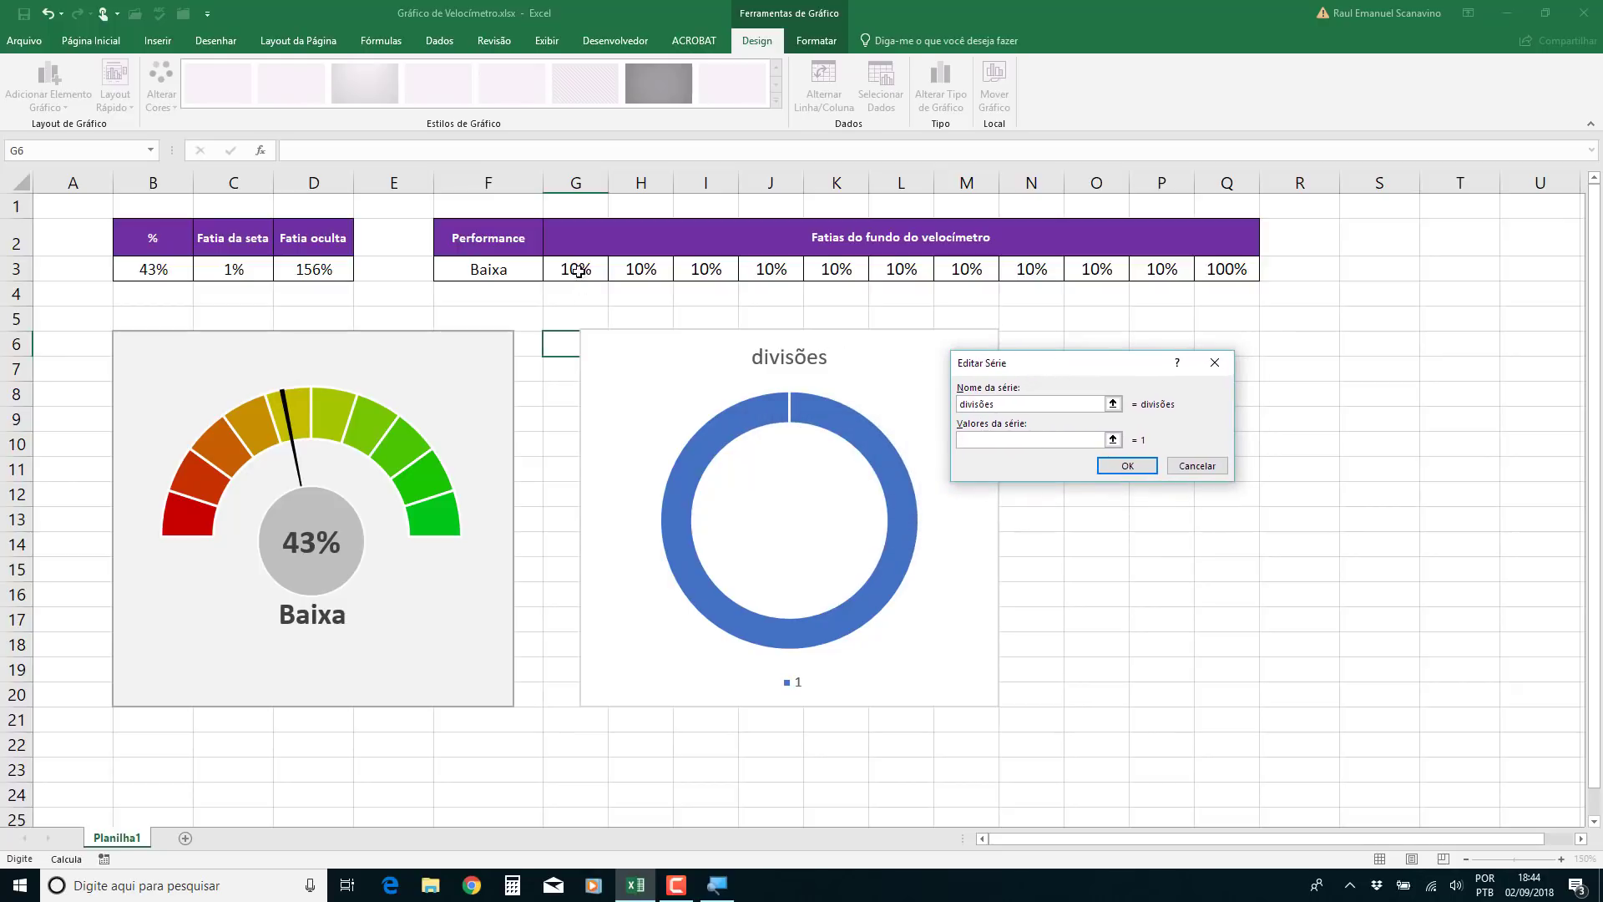
{"action": "left_click_drag", "start_coordinate": [579, 271], "coordinate": [1137, 259]}
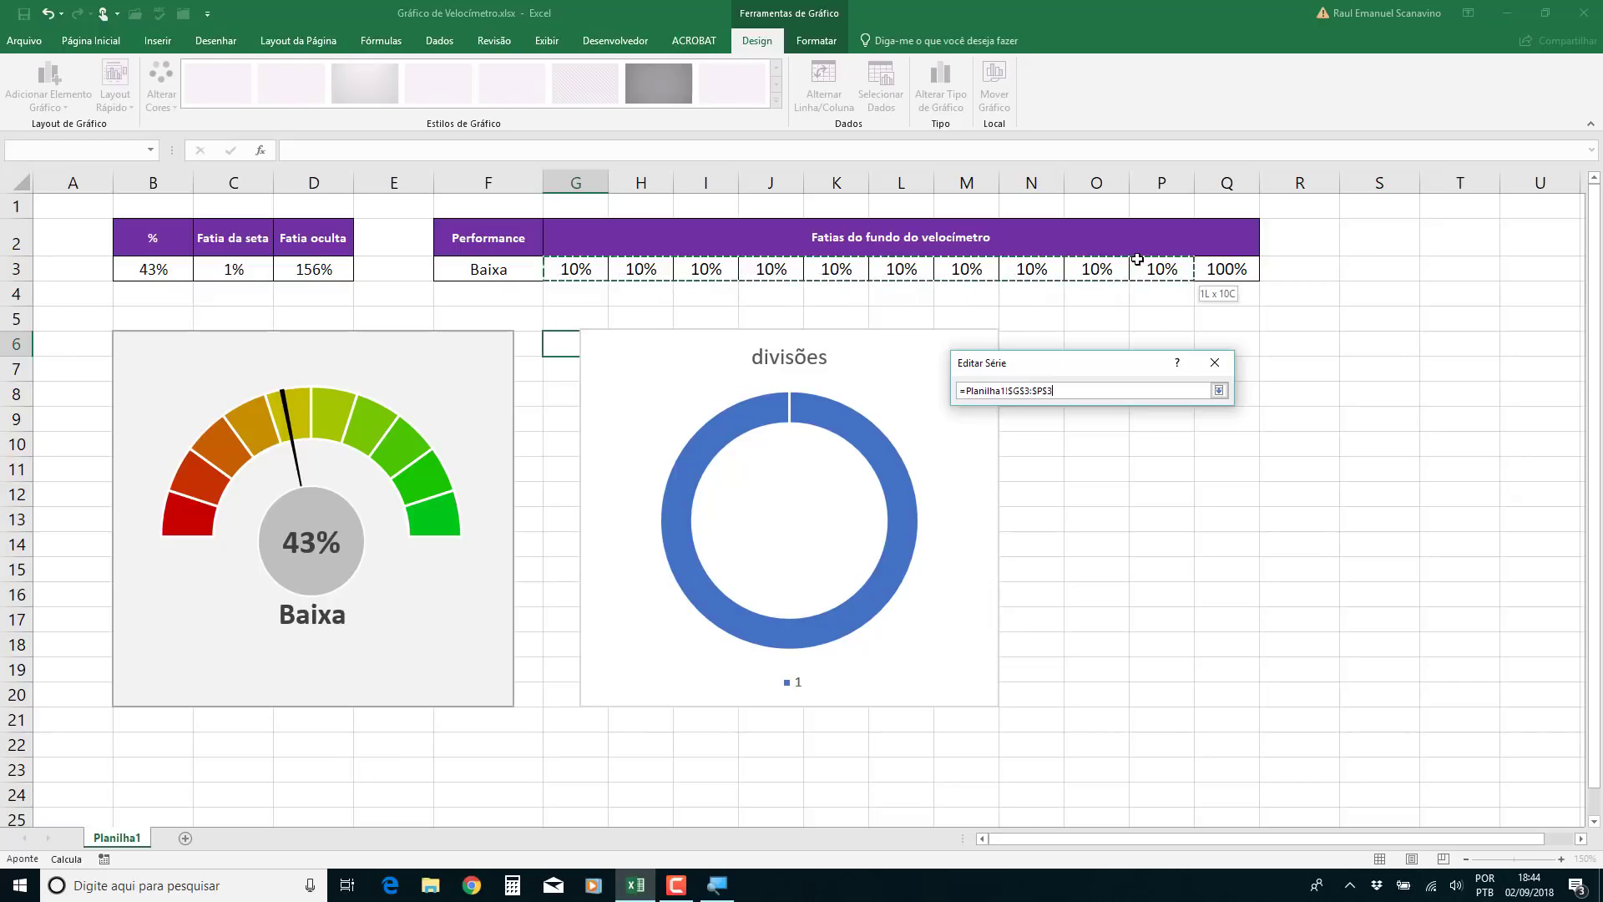
{"action": "left_click_drag", "start_coordinate": [1137, 260], "coordinate": [1213, 267]}
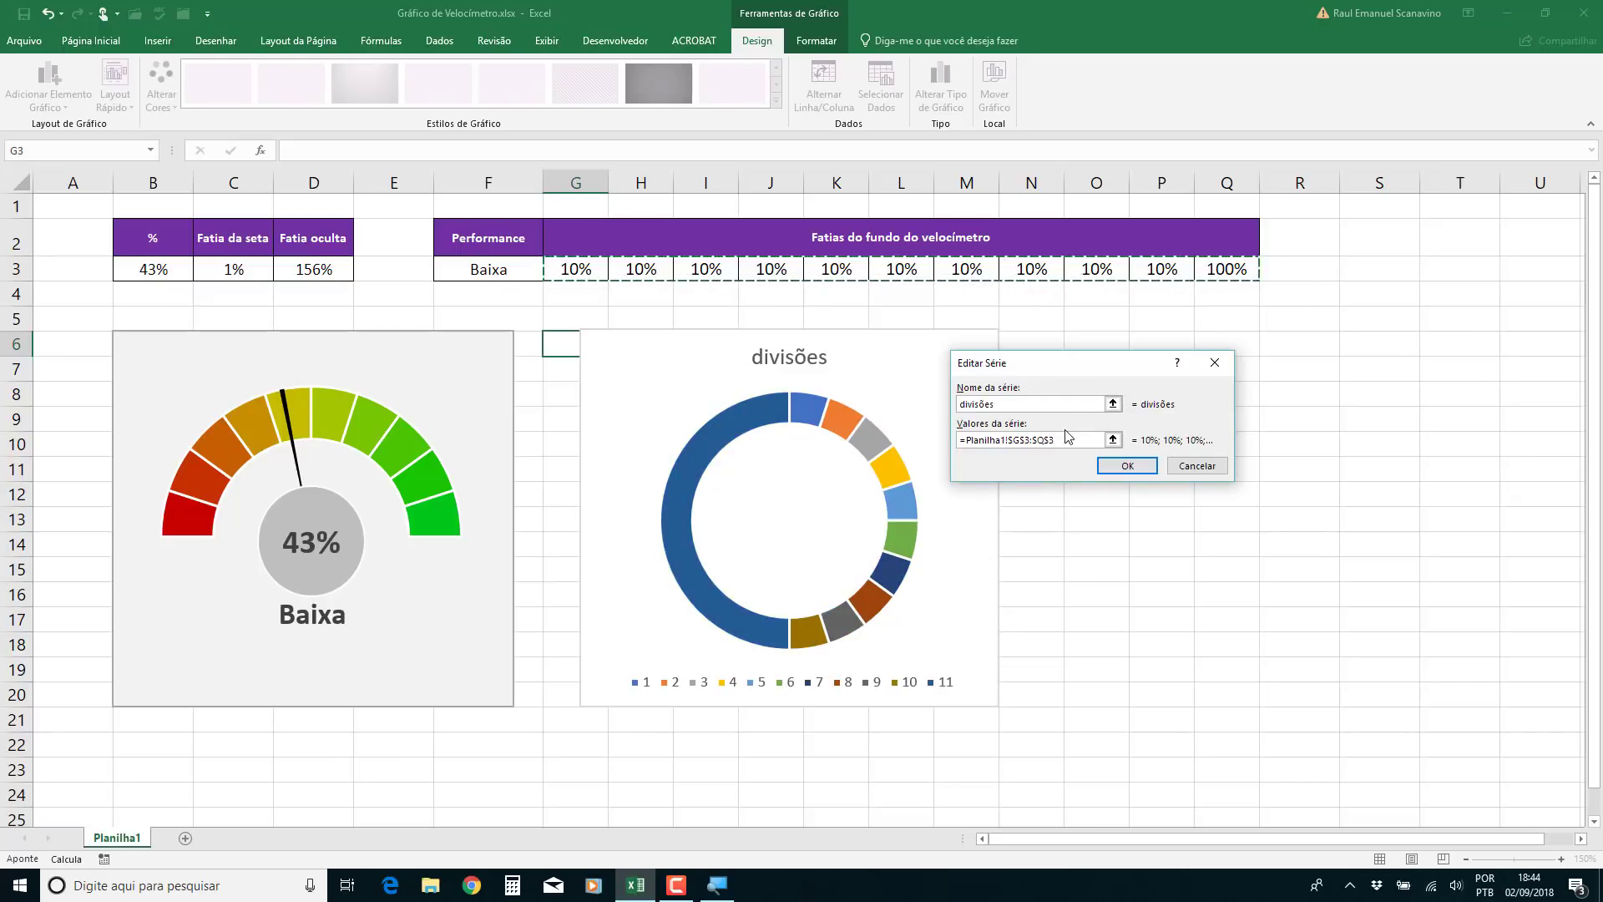
{"action": "left_click", "coordinate": [1126, 466]}
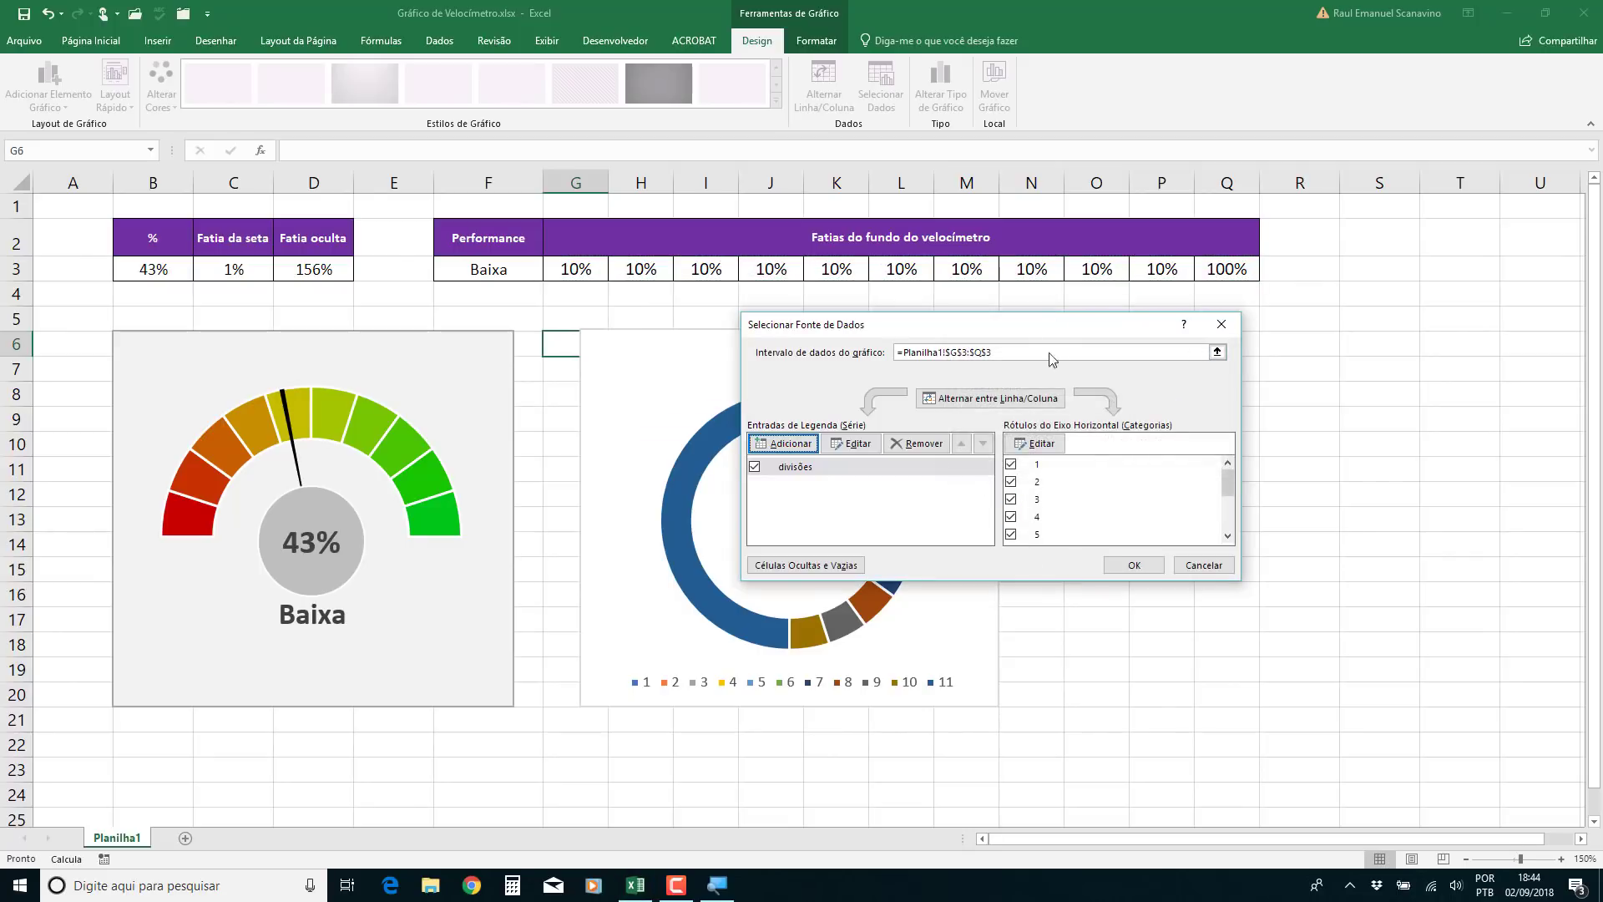
Confirm the data source, delete the chart title and legend, and format the series
{"action": "left_click", "coordinate": [1134, 565]}
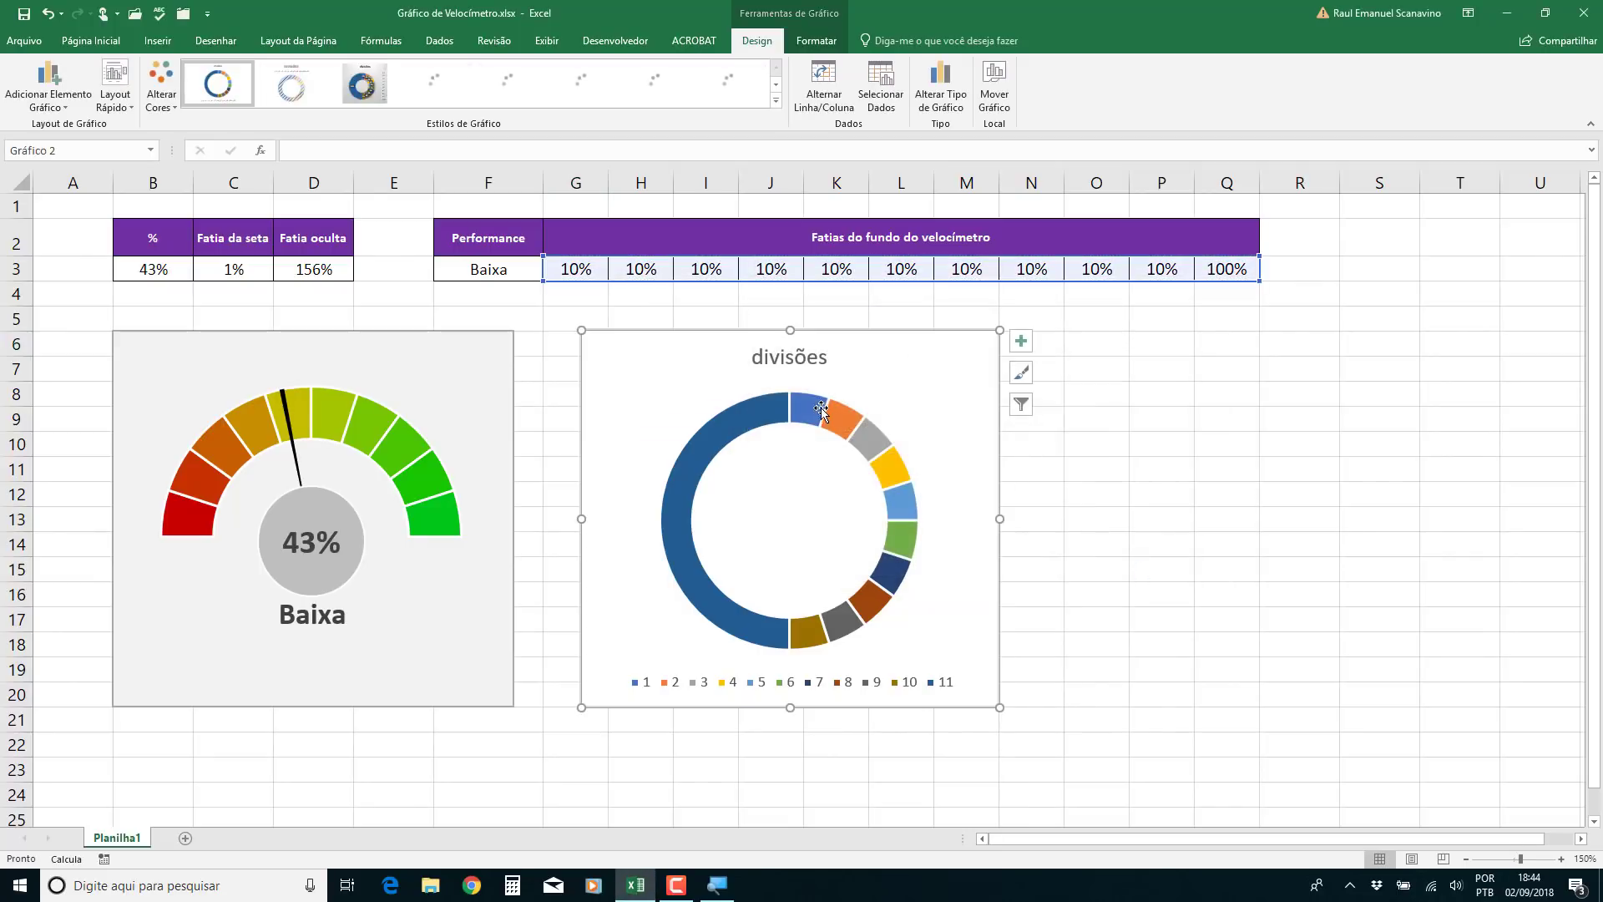
{"action": "left_click", "coordinate": [785, 360]}
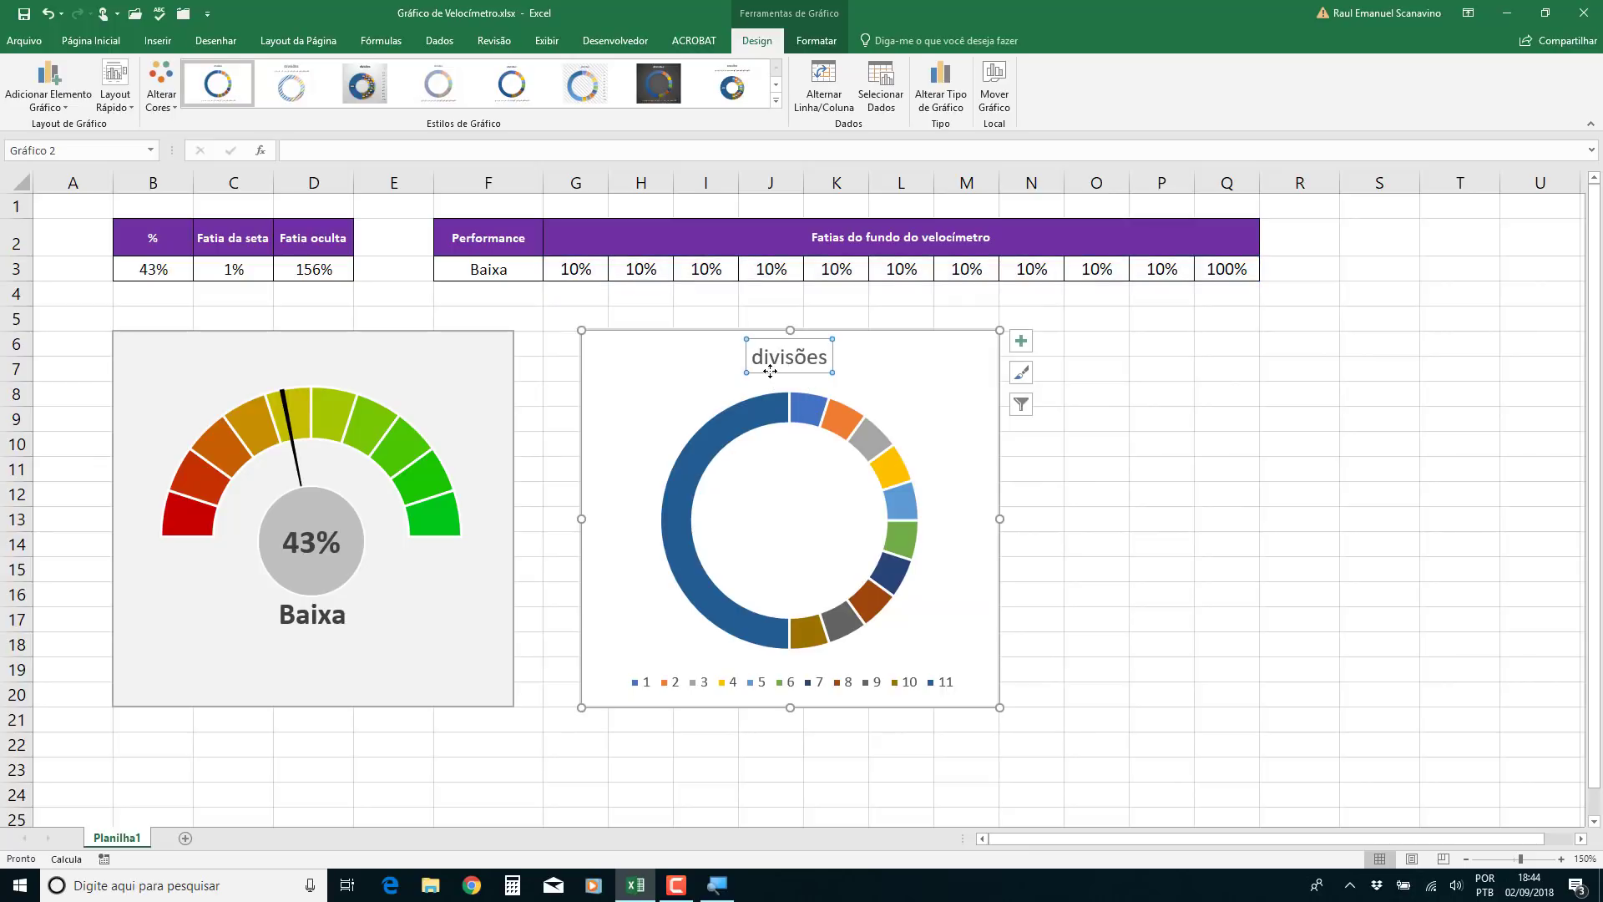
{"action": "key", "text": "Delete"}
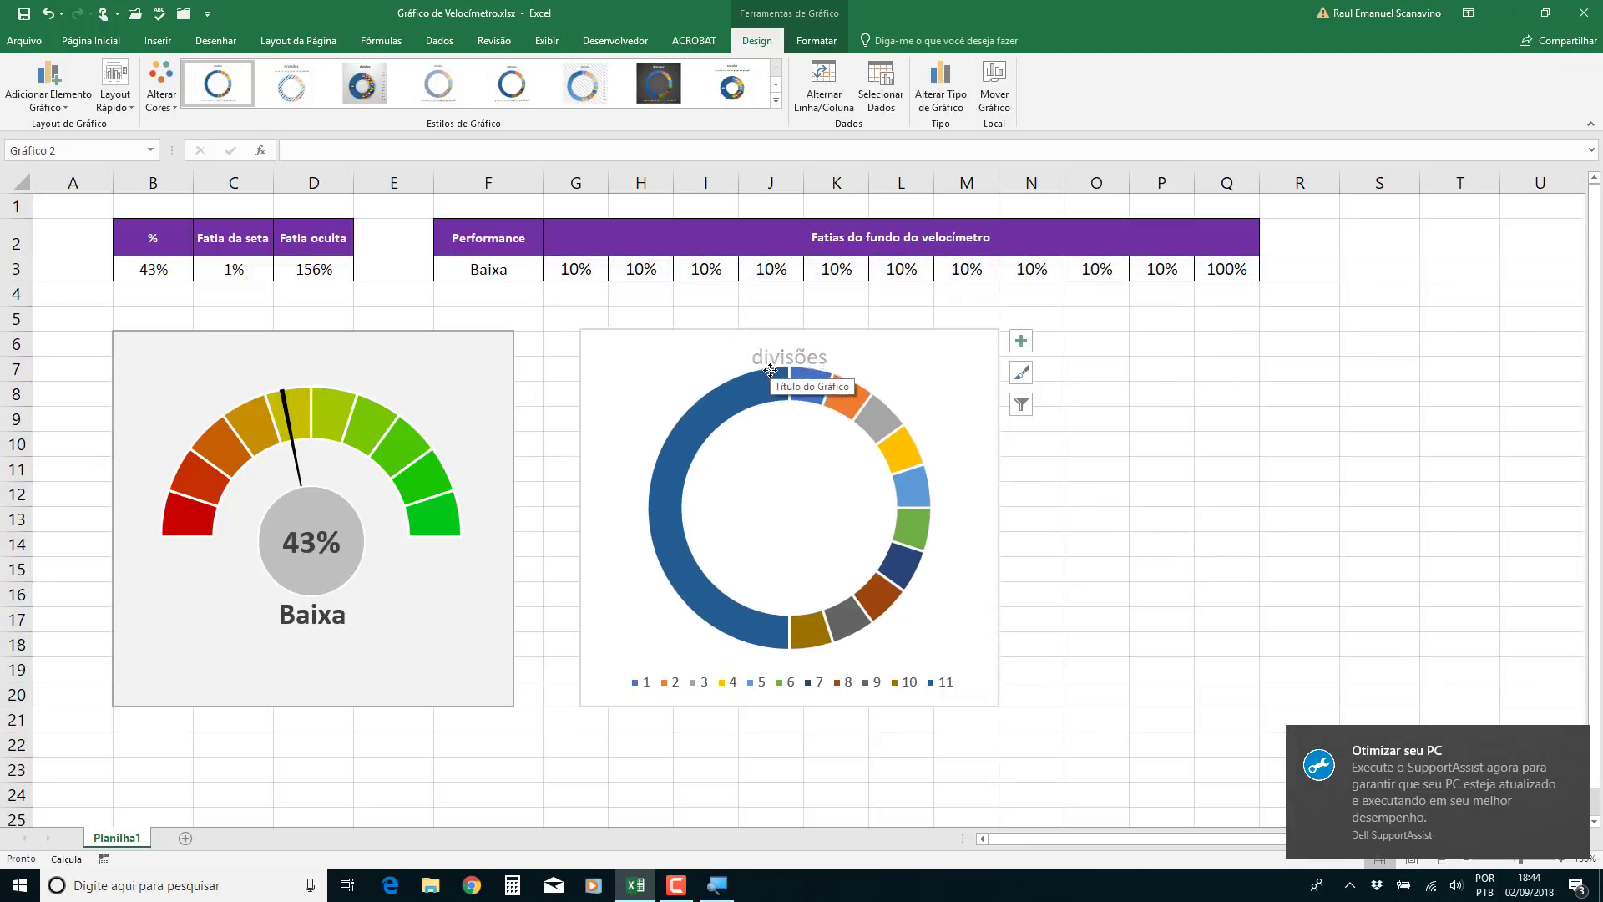
{"action": "left_click", "coordinate": [714, 683]}
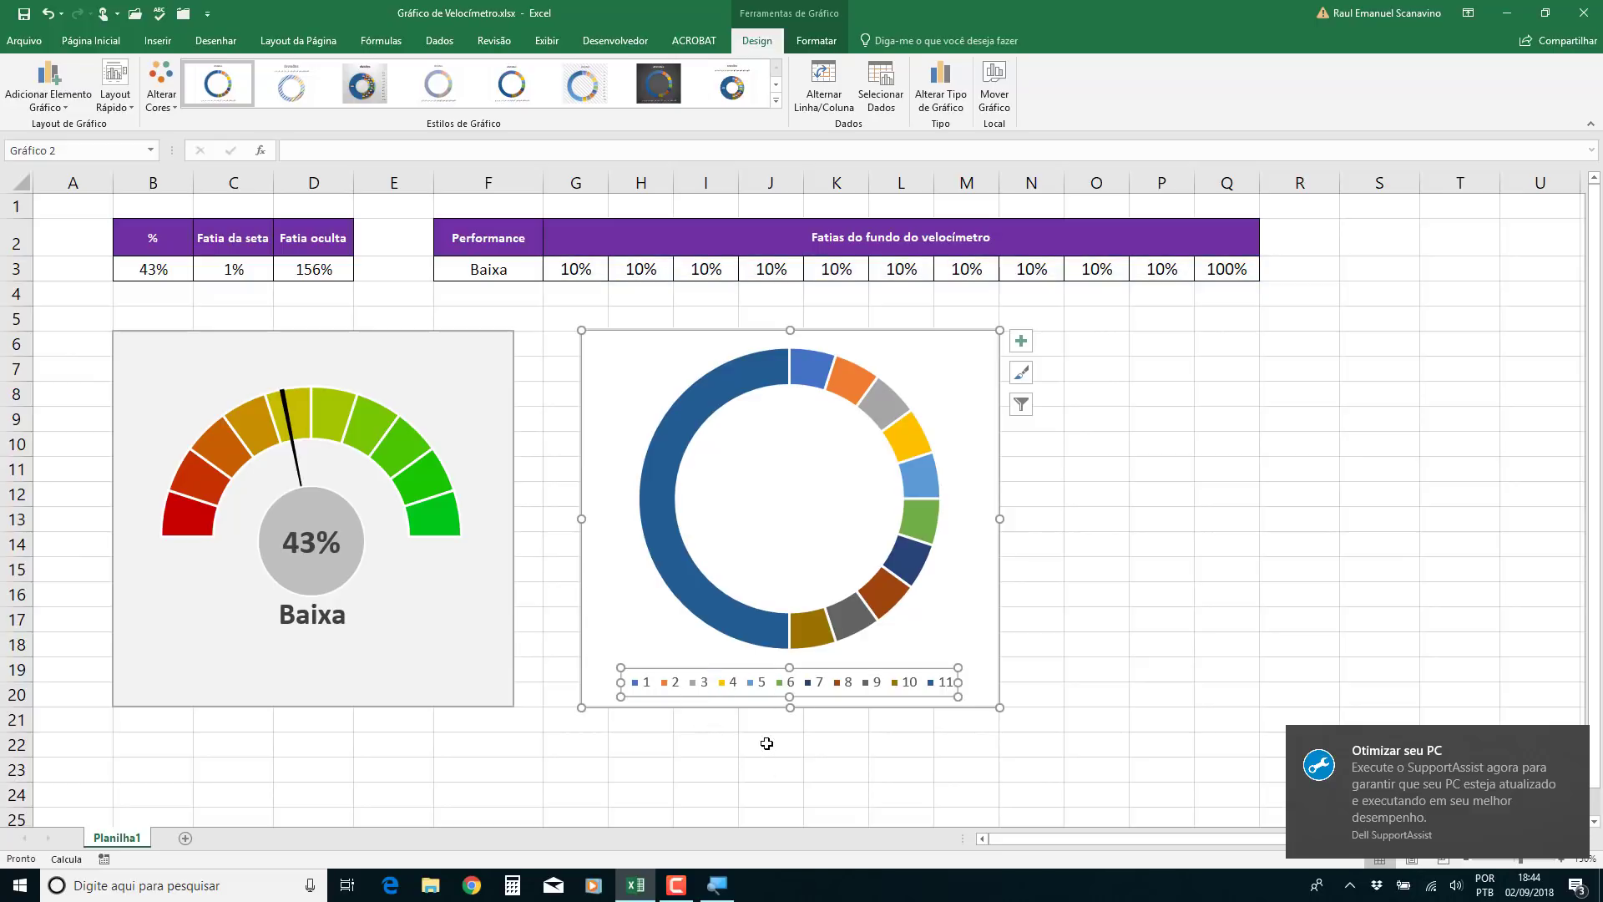
{"action": "key", "text": "Delete"}
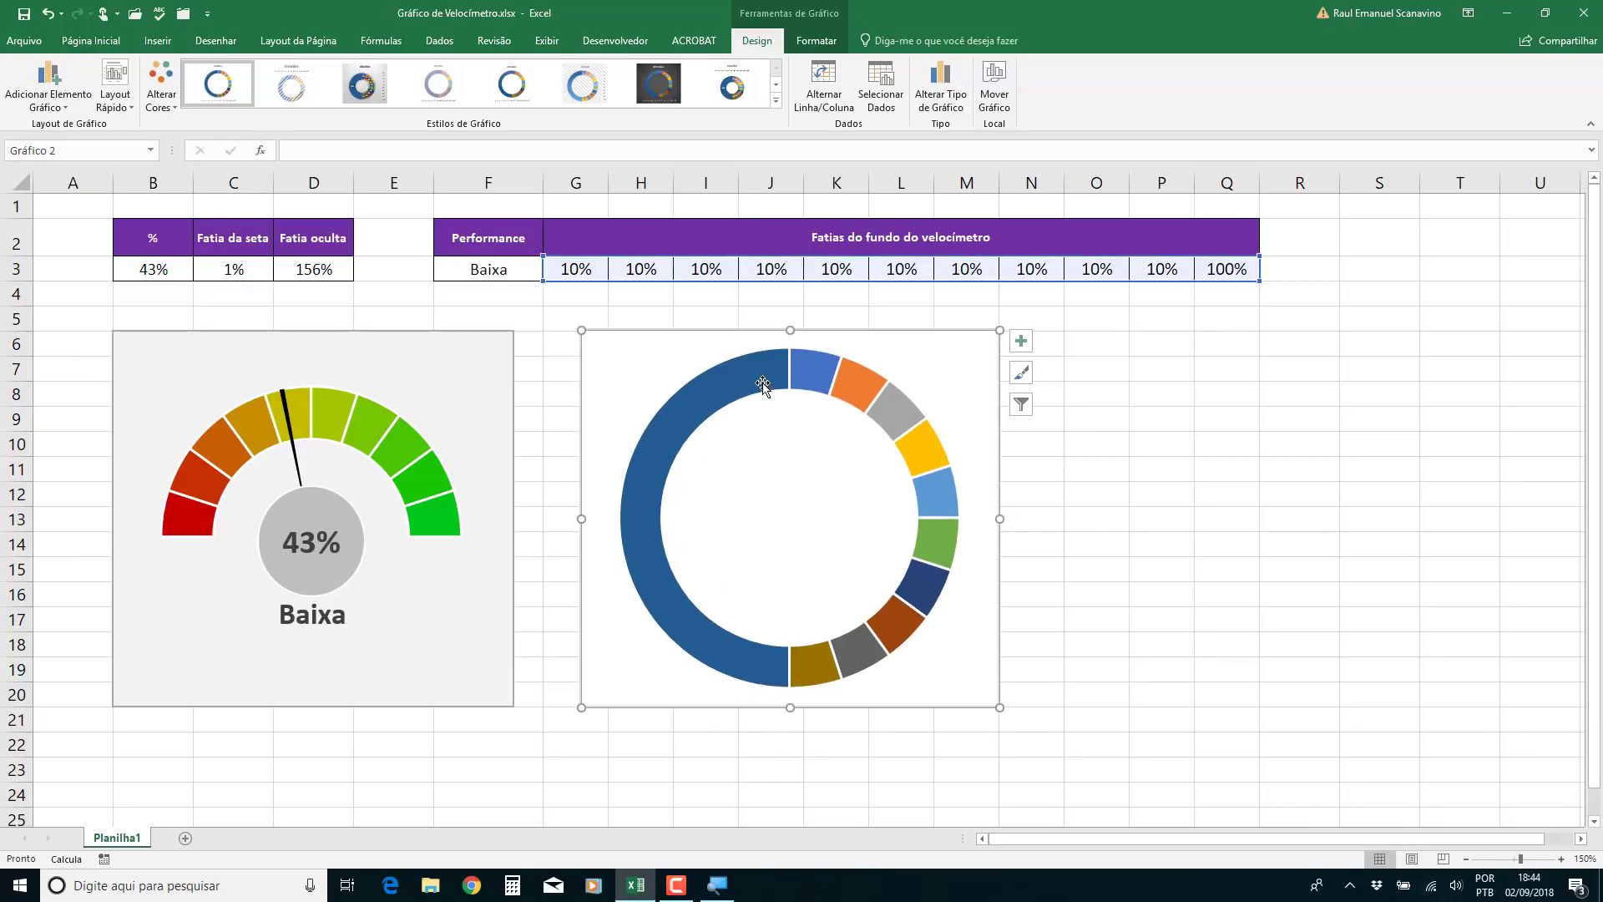
{"action": "double_click", "coordinate": [763, 382]}
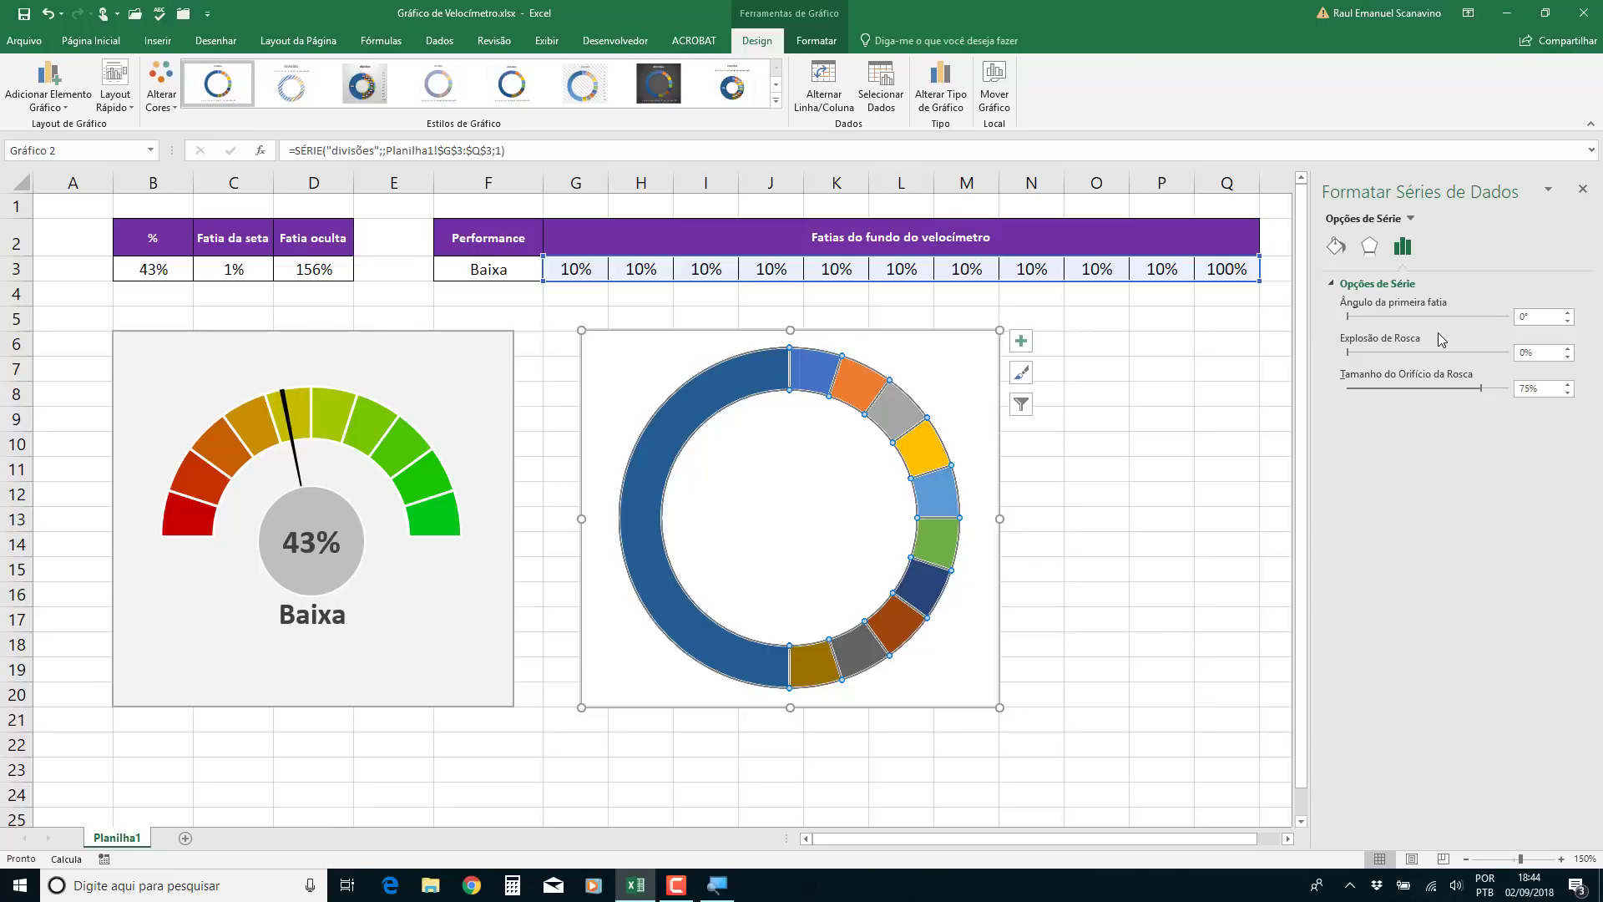
Set the first slice angle to 270° and the hole size to 65%, then select the bottom slice
{"action": "left_click", "coordinate": [1528, 317]}
{"action": "type", "text": "270"}
{"action": "key", "text": "Return"}
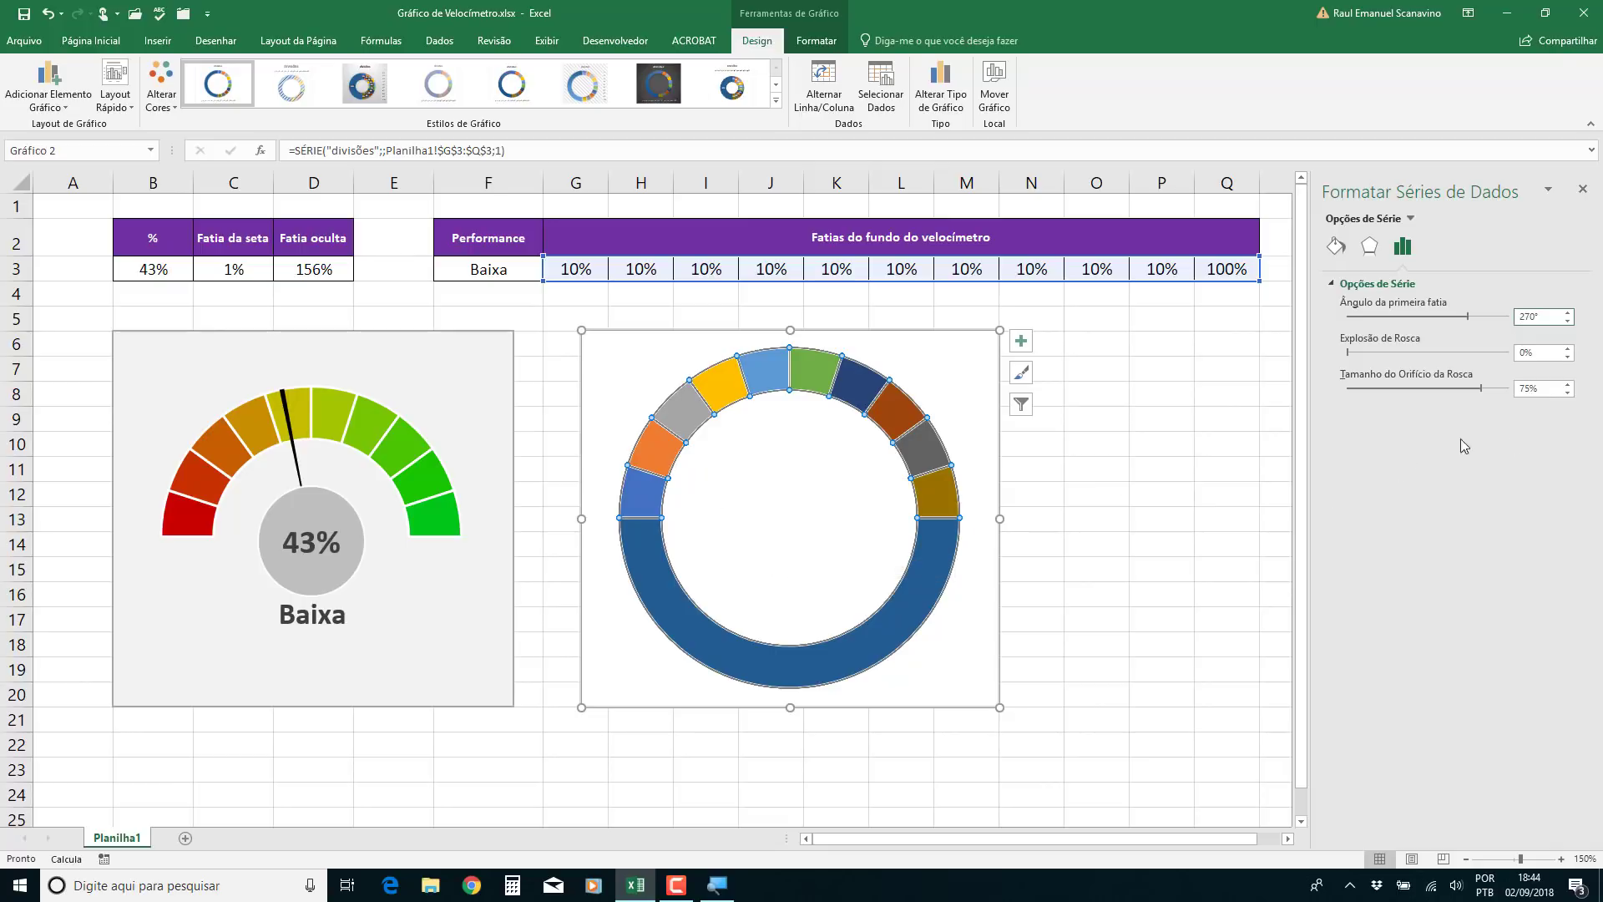
{"action": "double_click", "coordinate": [1536, 389]}
{"action": "type", "text": "65"}
{"action": "key", "text": "Return"}
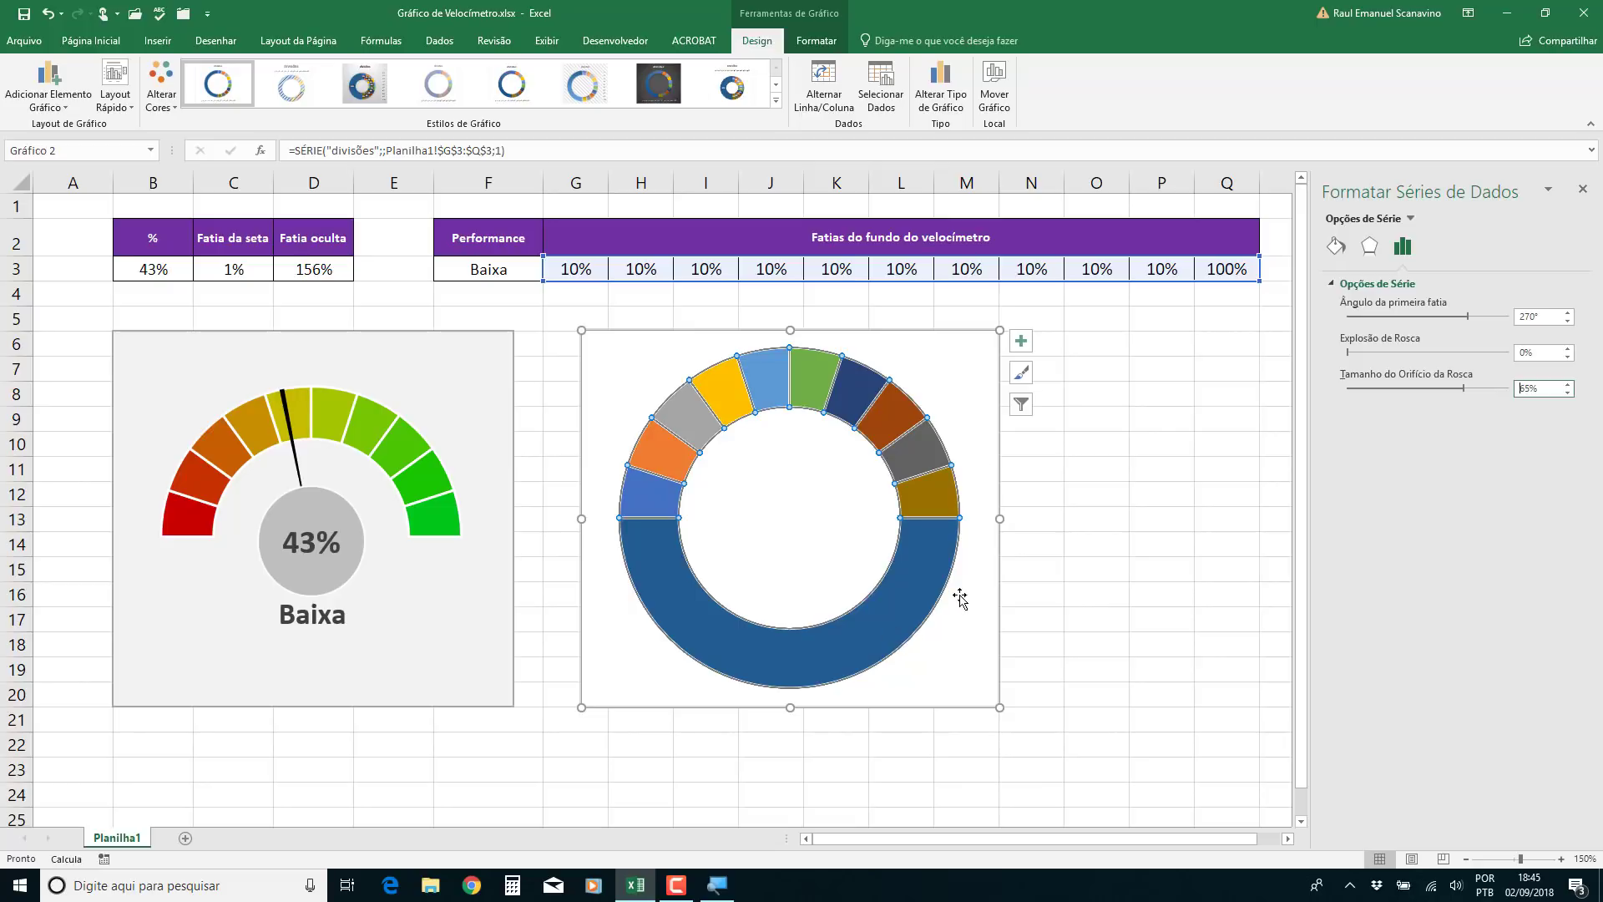
{"action": "left_click", "coordinate": [919, 566]}
{"action": "left_click", "coordinate": [919, 566]}
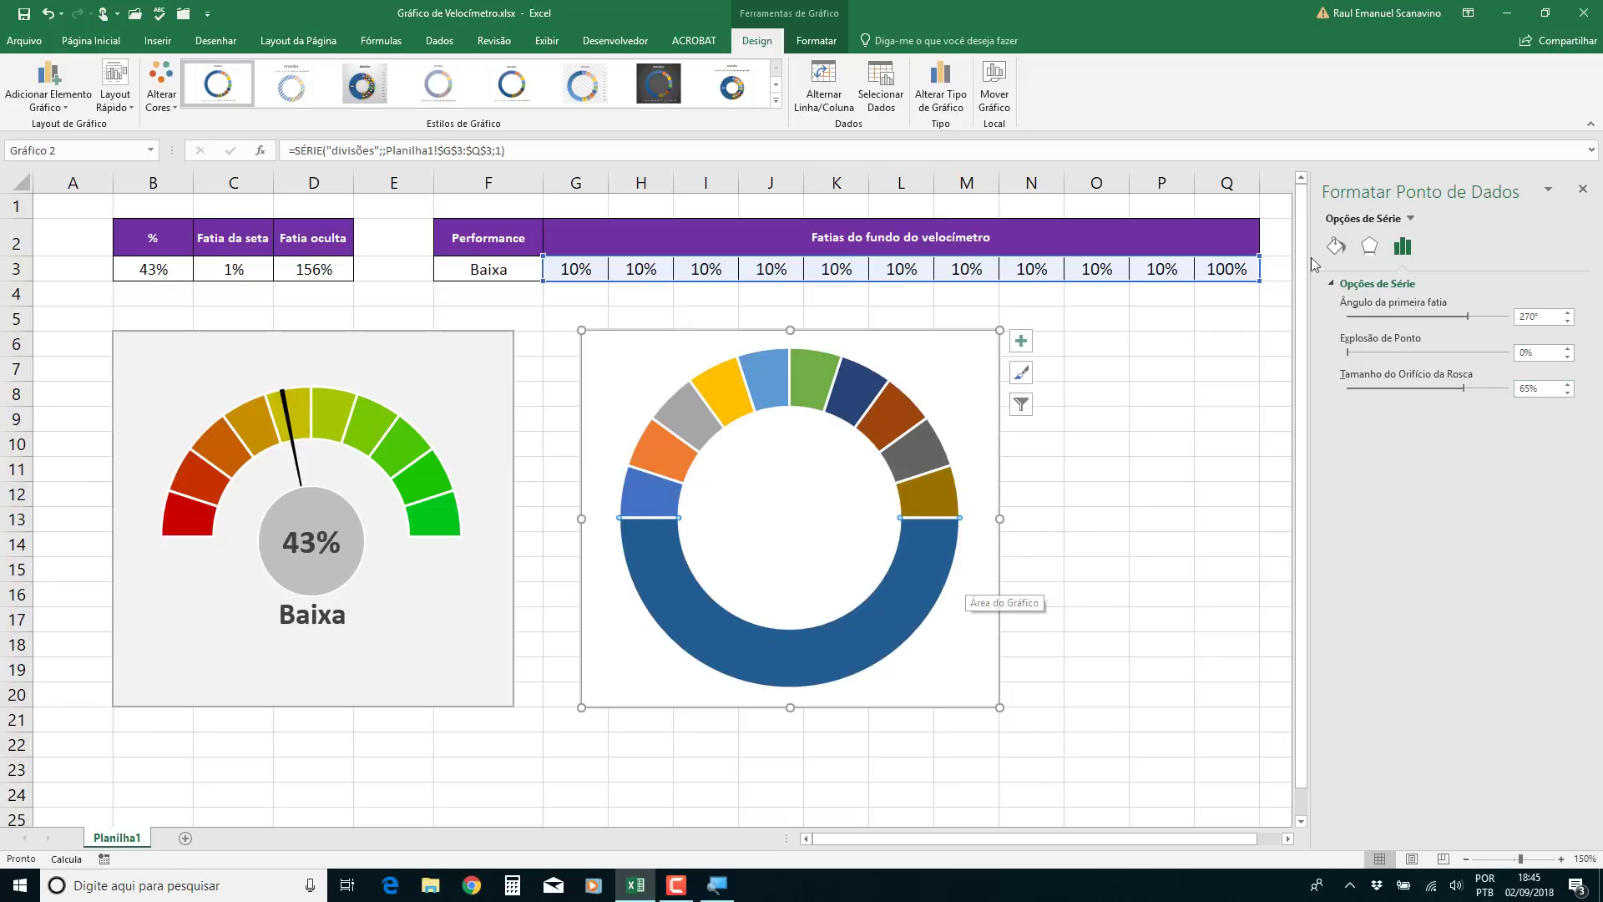
Give the large bottom slice no border (Sem linha) and no fill (Sem preenchimento)
{"action": "left_click", "coordinate": [1338, 247]}
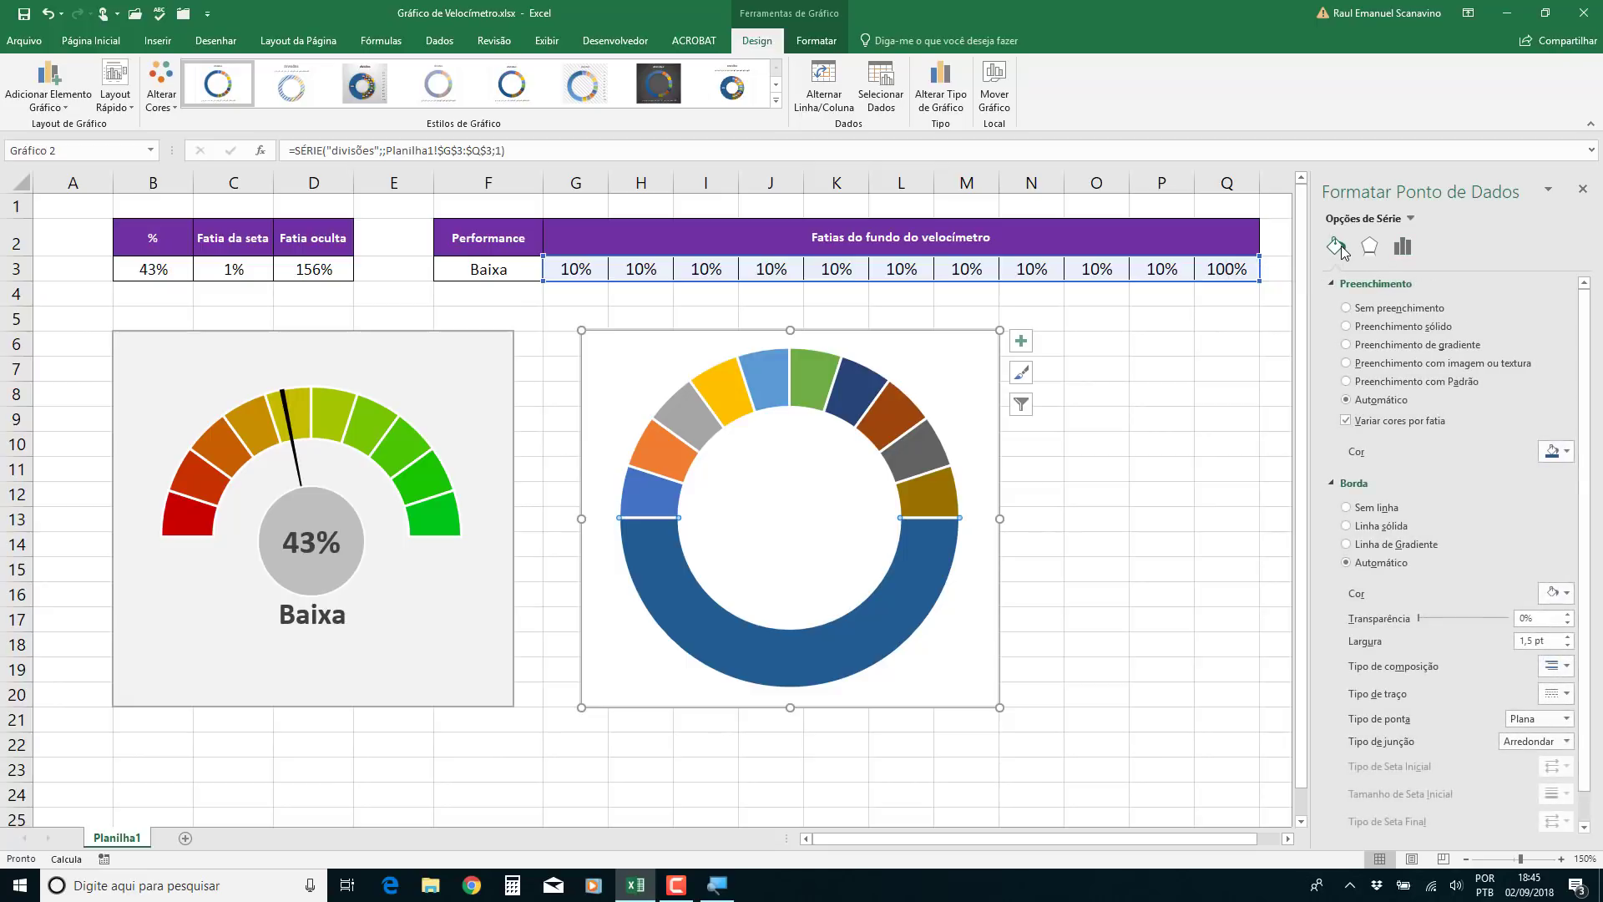
{"action": "left_click", "coordinate": [1346, 508]}
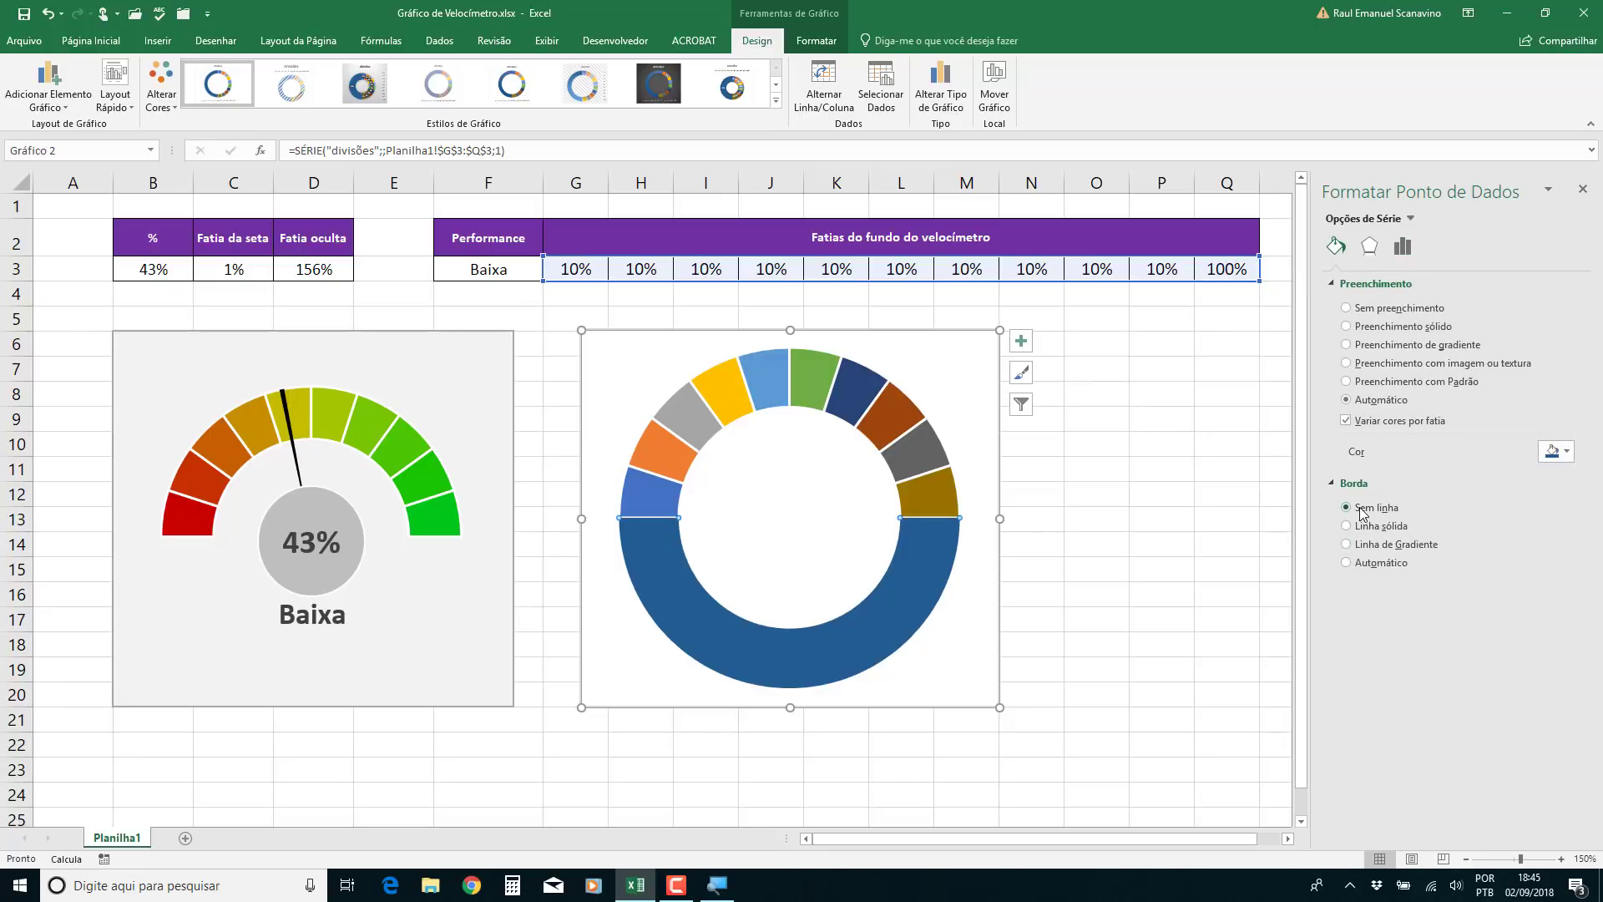
{"action": "left_click", "coordinate": [1373, 311]}
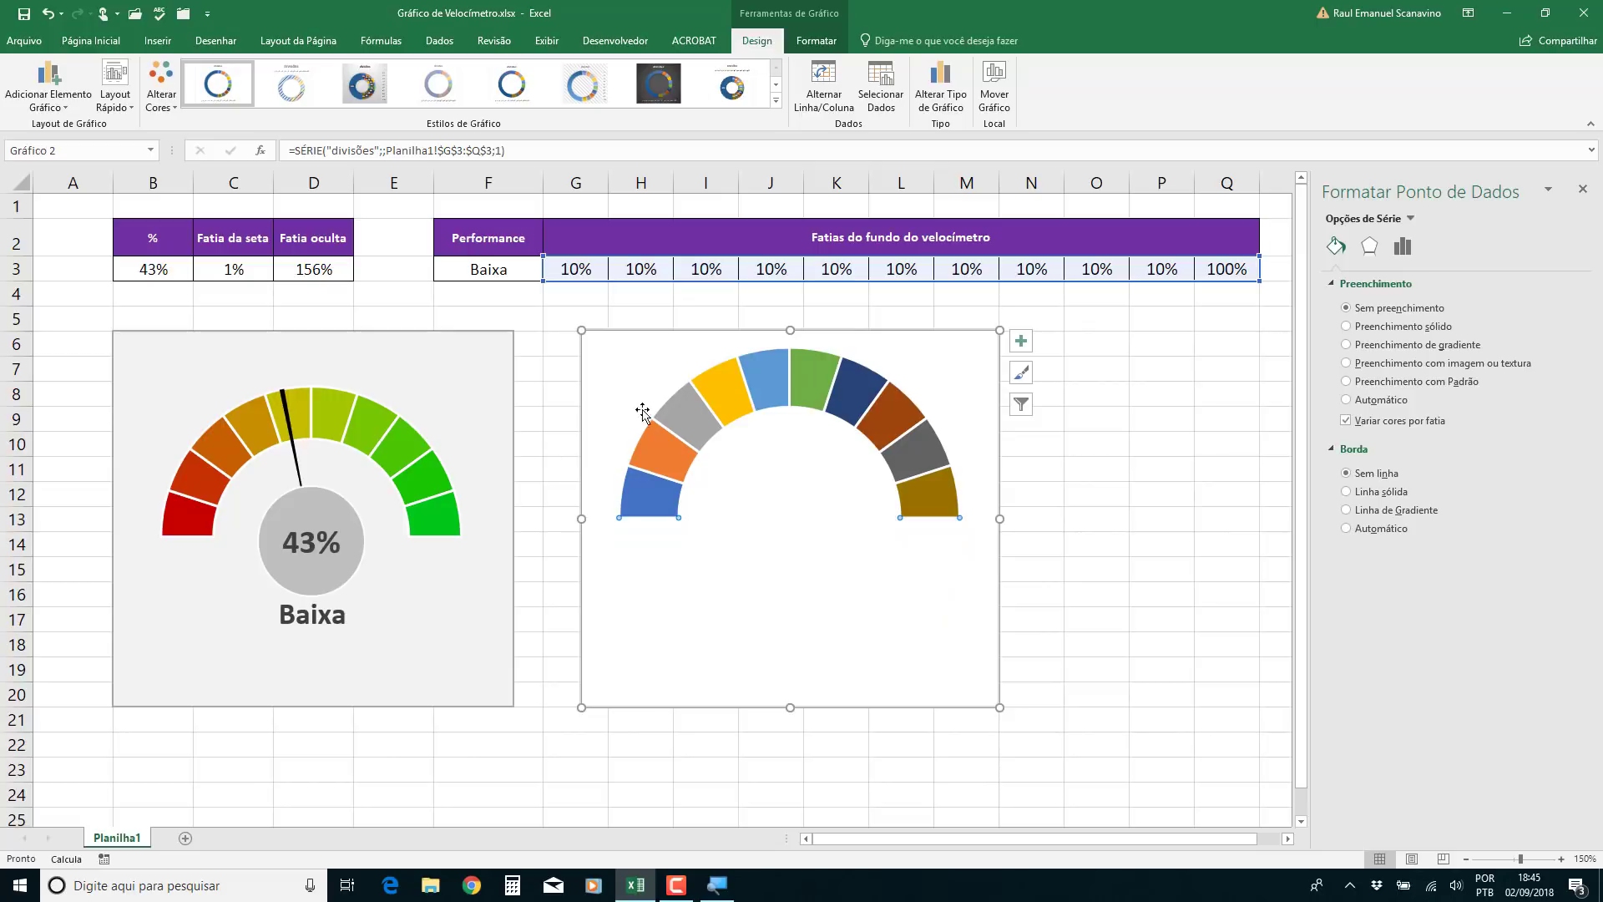
{"action": "left_click", "coordinate": [894, 360]}
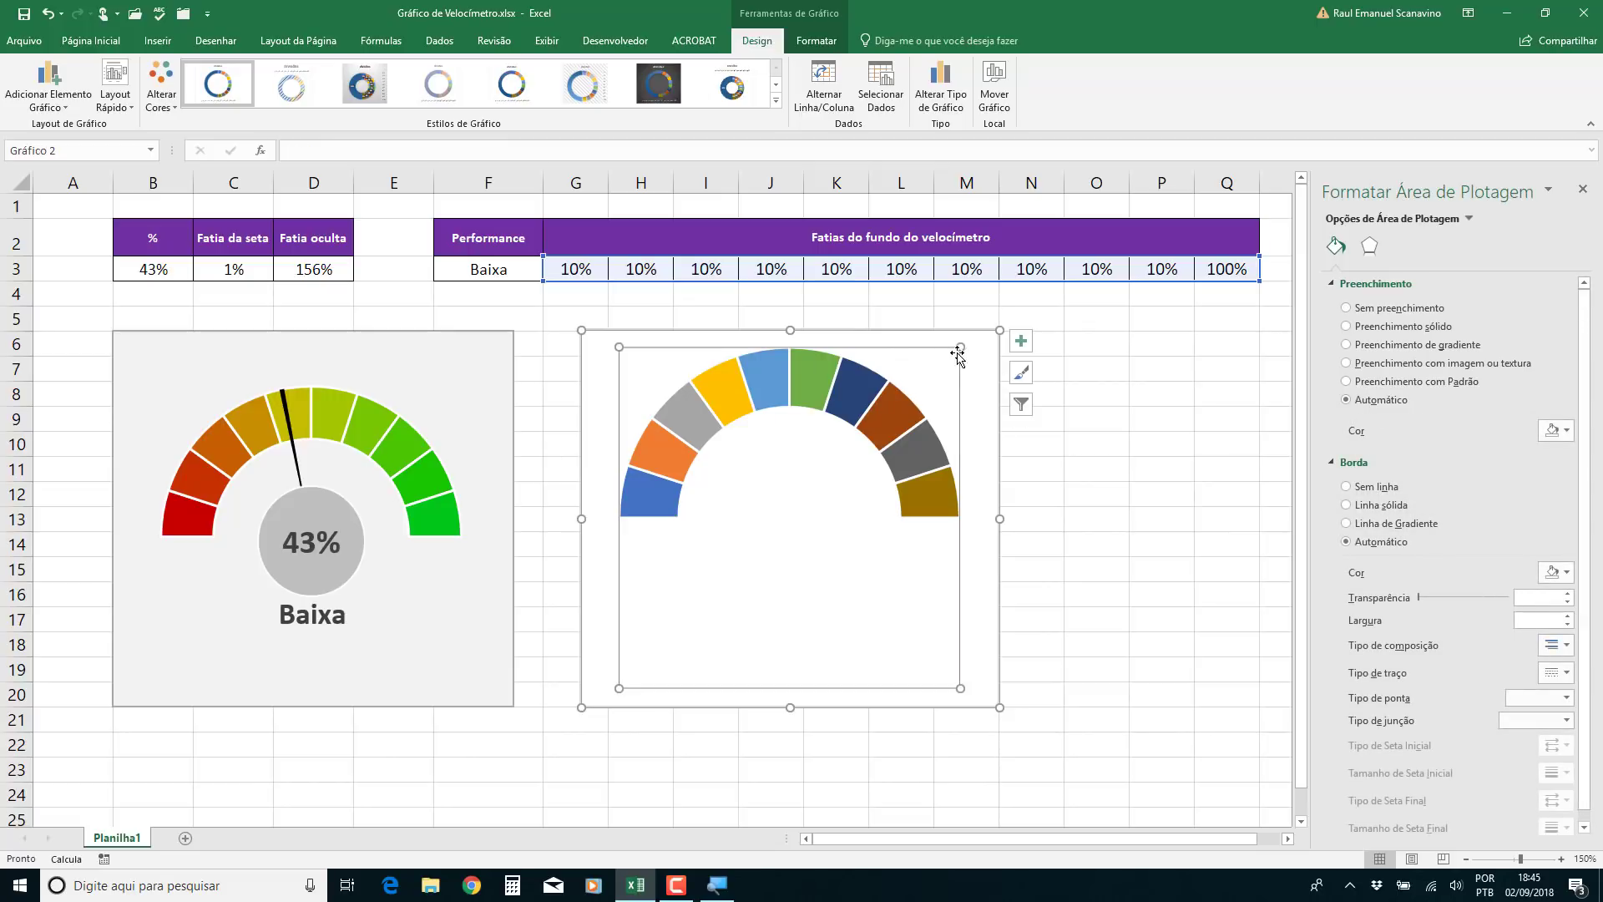
Shrink the plot area from its top-right corner and shift it slightly right
{"action": "left_click_drag", "start_coordinate": [961, 348], "coordinate": [930, 380]}
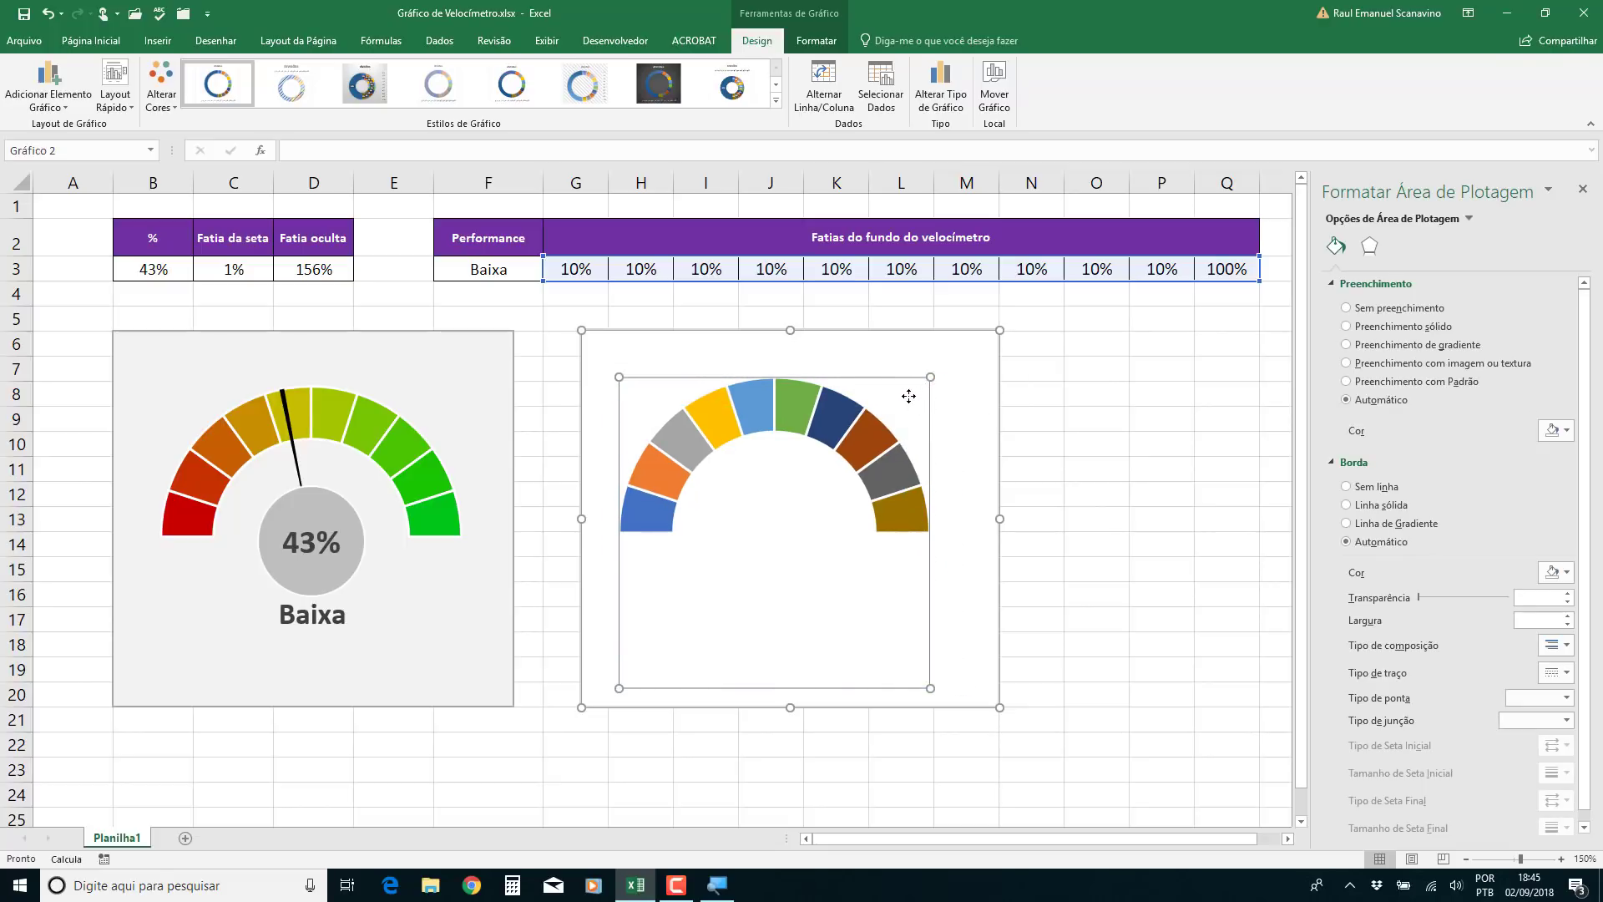
{"action": "left_click_drag", "start_coordinate": [908, 396], "coordinate": [921, 393]}
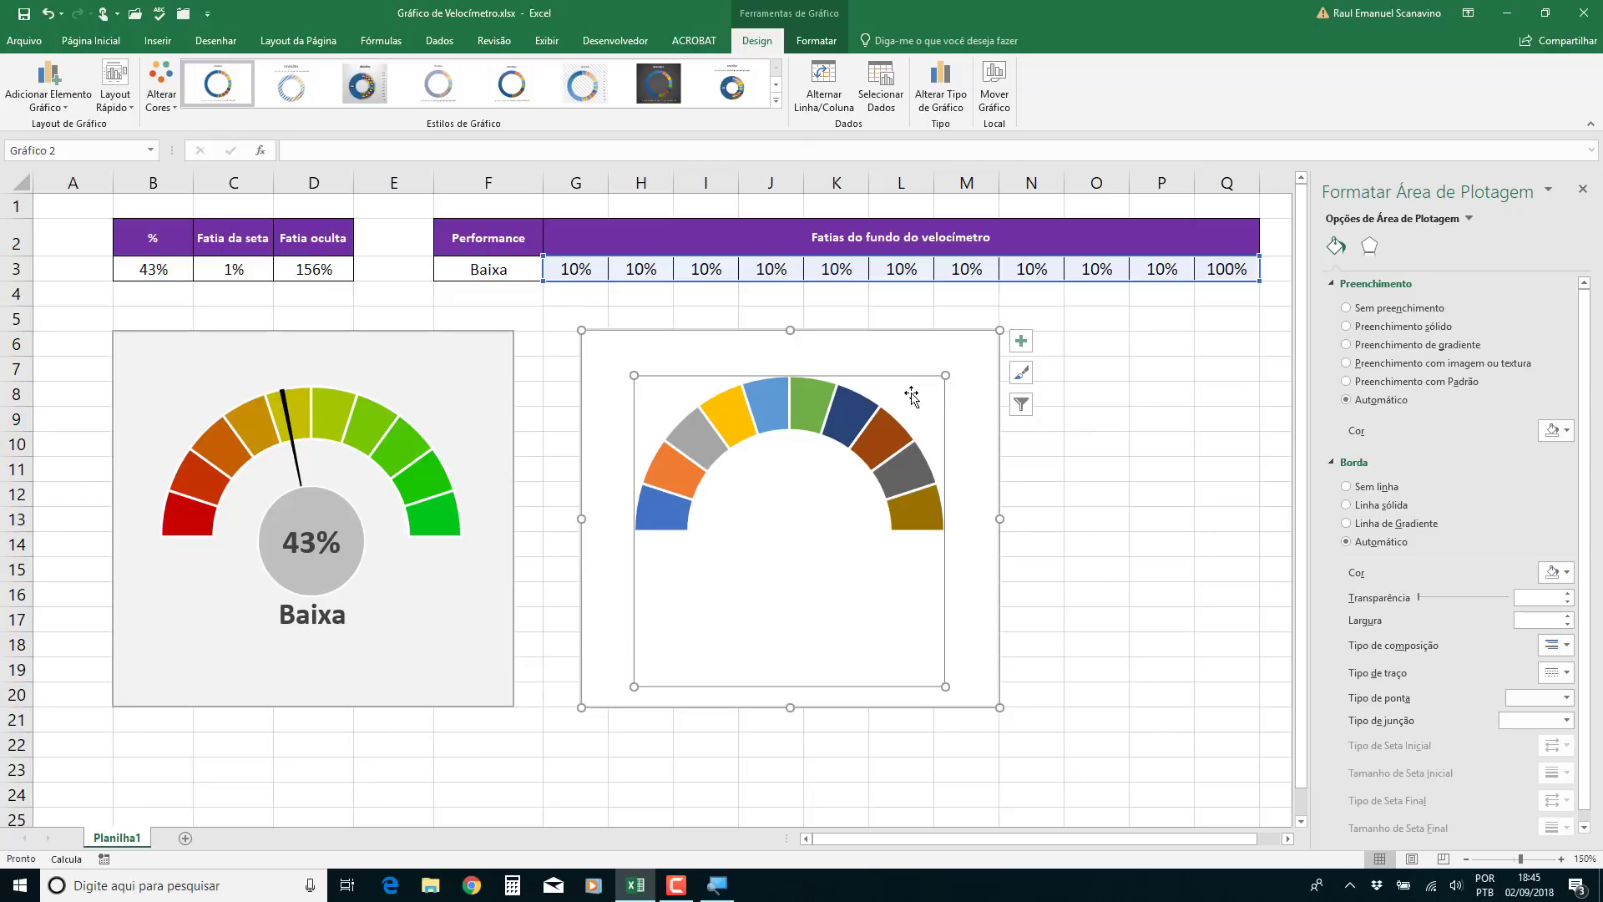
{"action": "left_click_drag", "start_coordinate": [912, 392], "coordinate": [916, 387]}
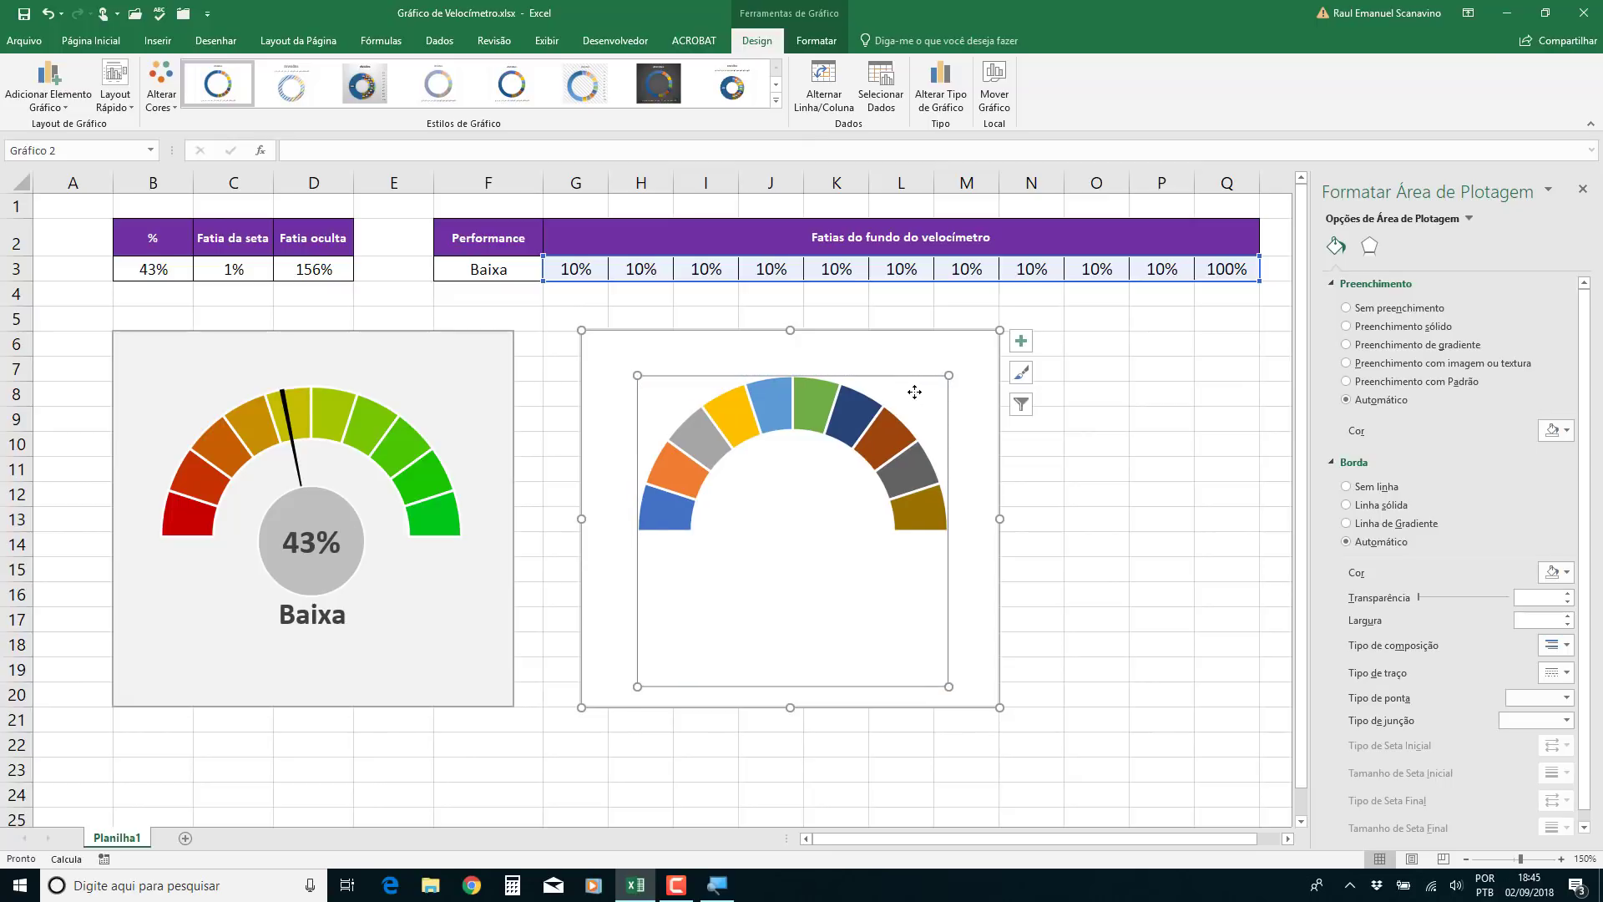
{"action": "left_click", "coordinate": [664, 511]}
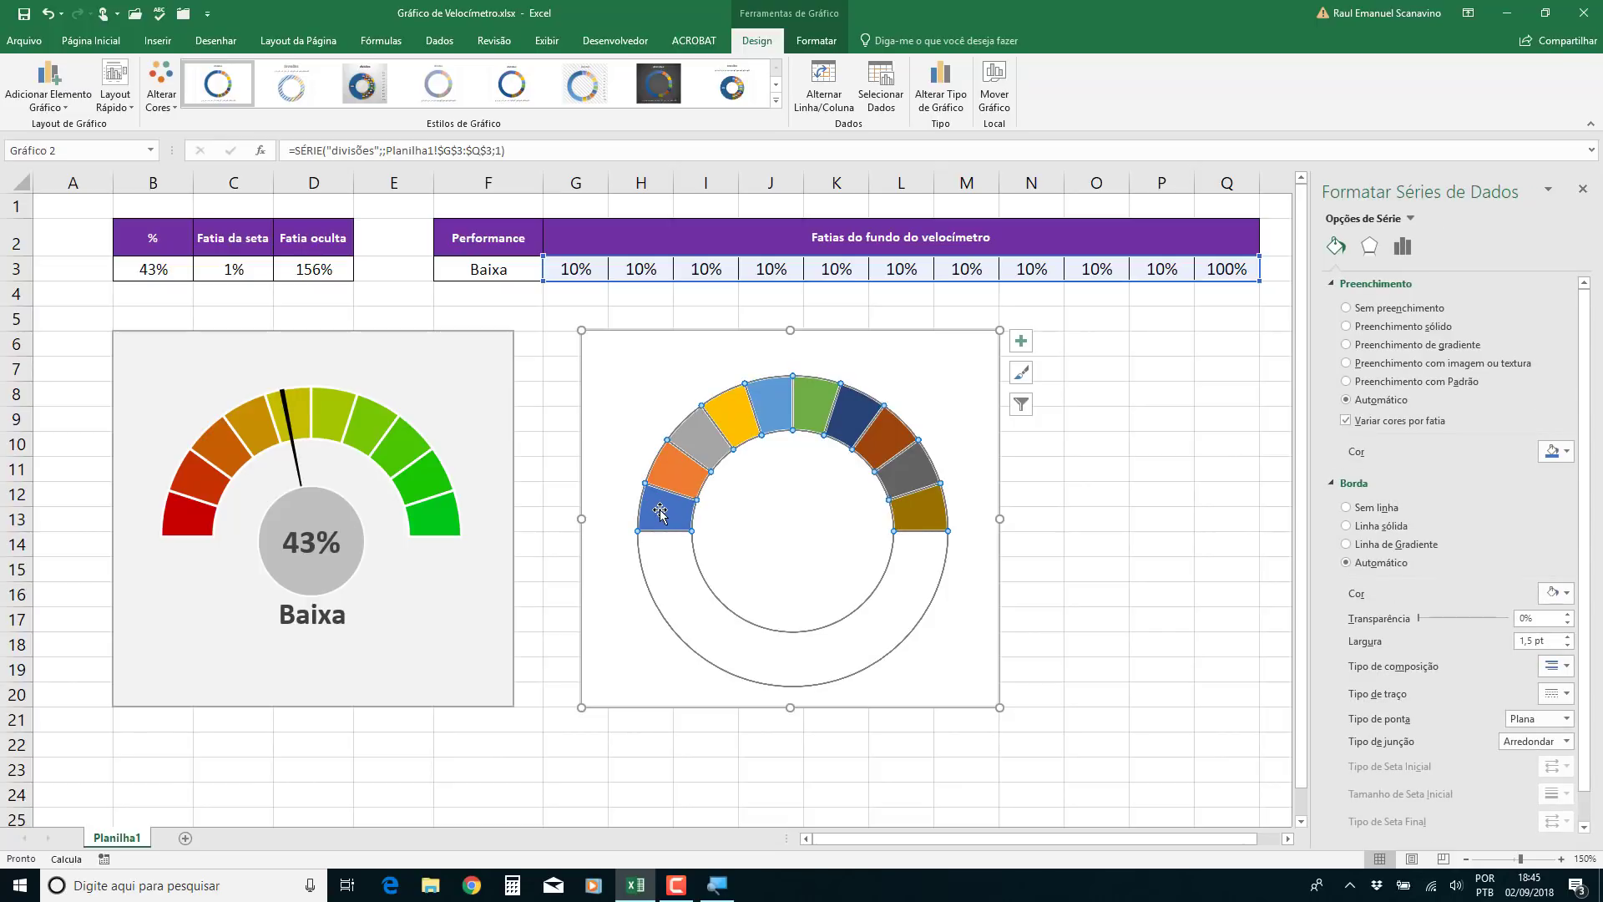
Fill the first dial slice red with HSL hue 0, saturation 250, luminance 100
{"action": "left_click", "coordinate": [660, 512]}
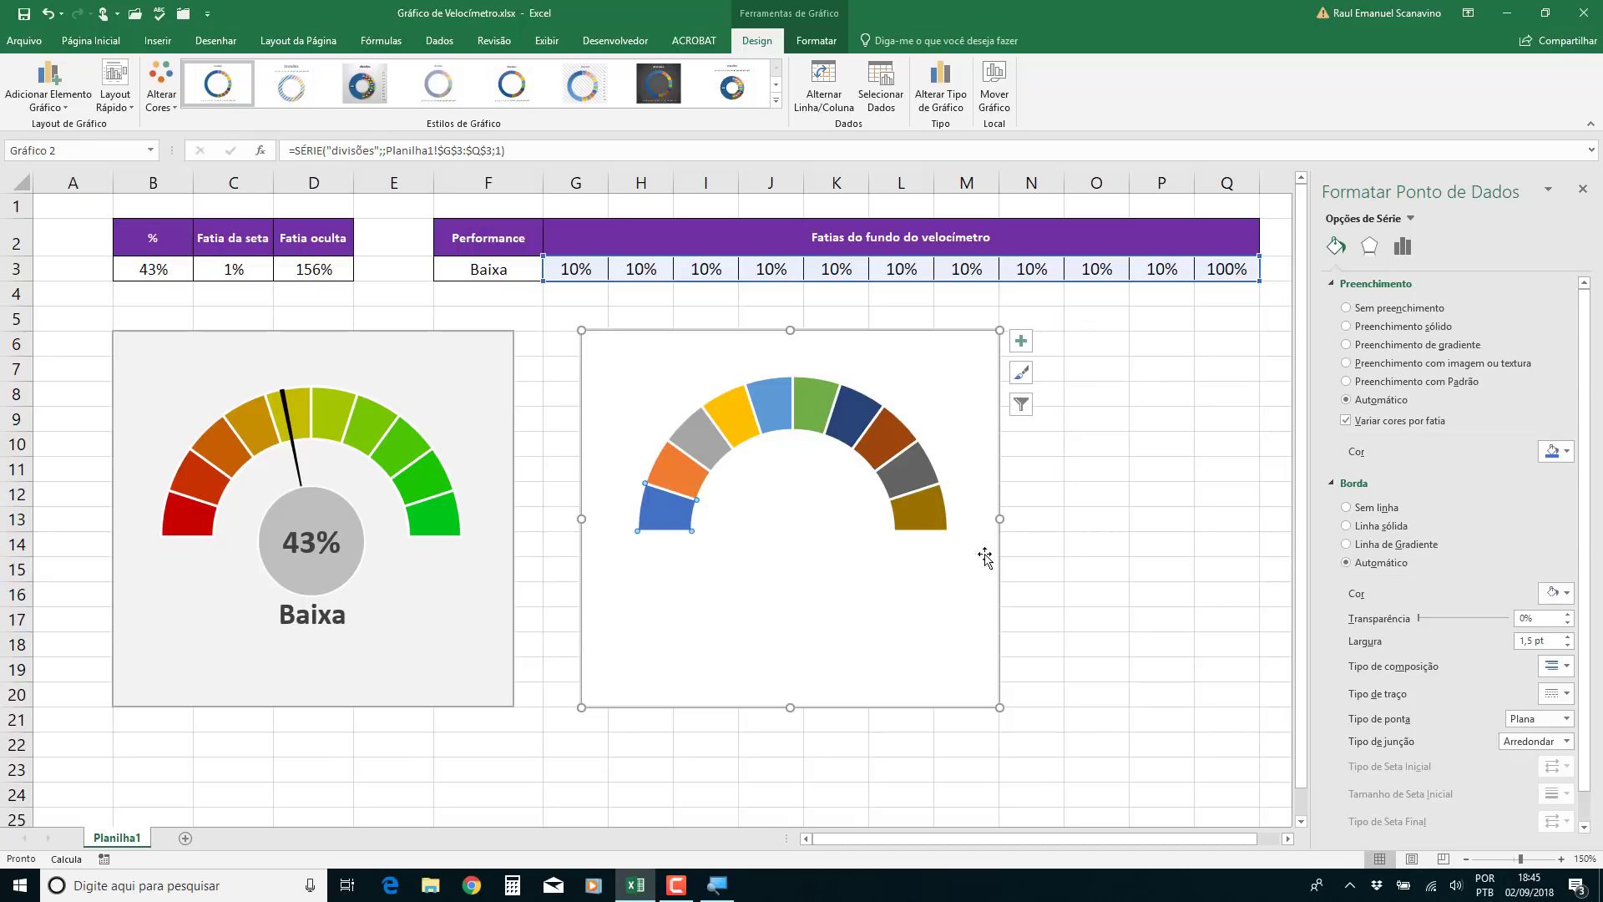
{"action": "left_click", "coordinate": [1376, 488]}
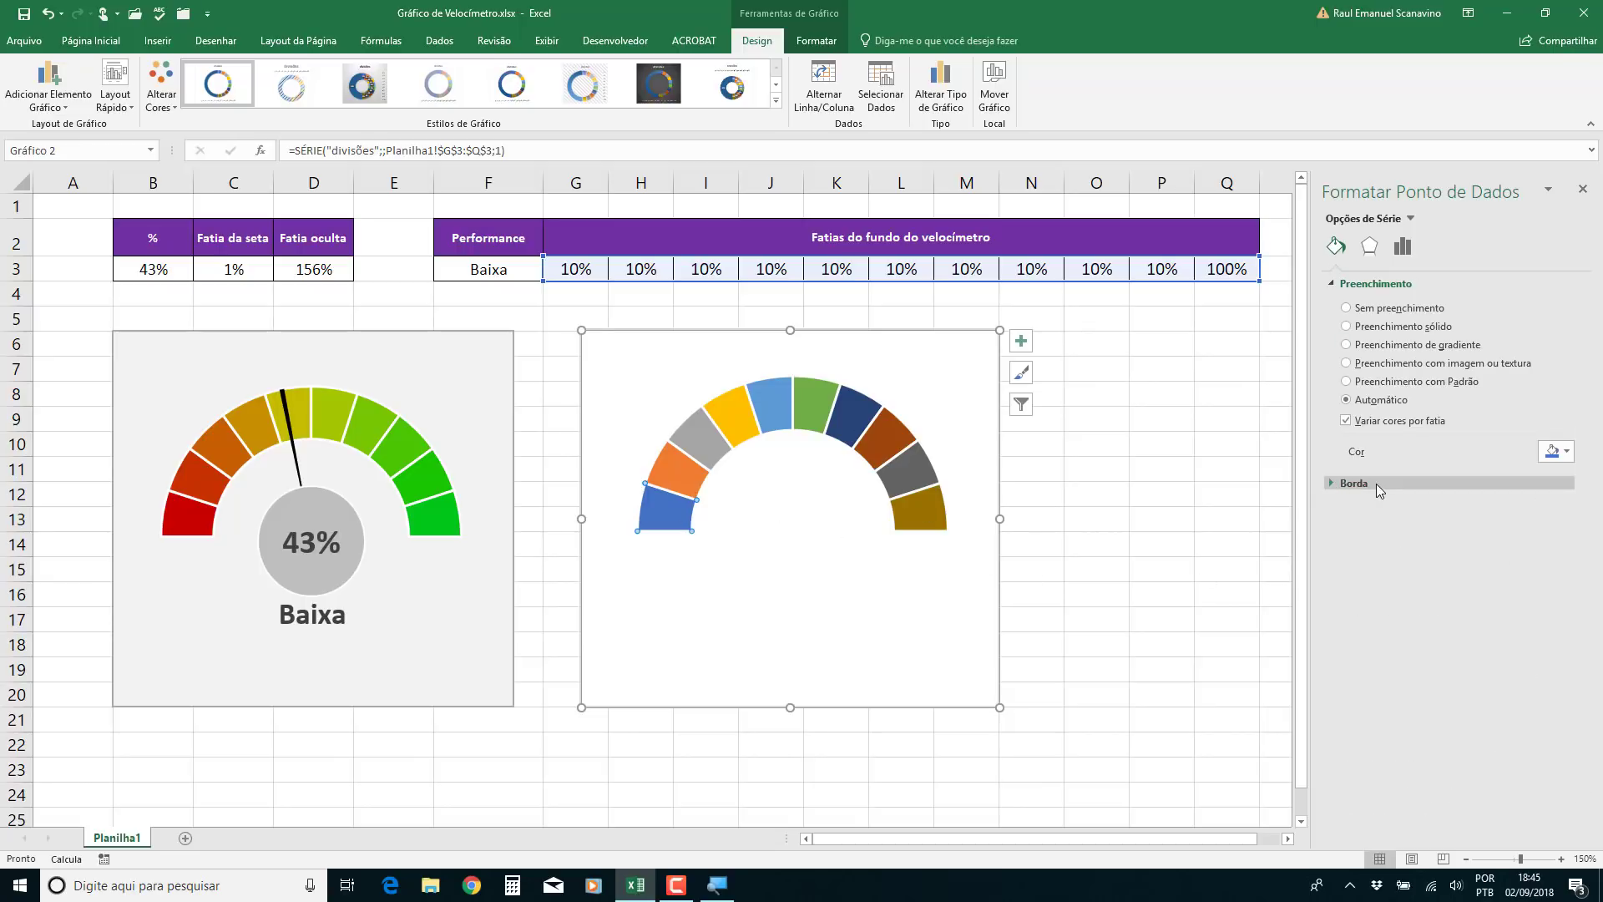
{"action": "left_click", "coordinate": [1566, 452]}
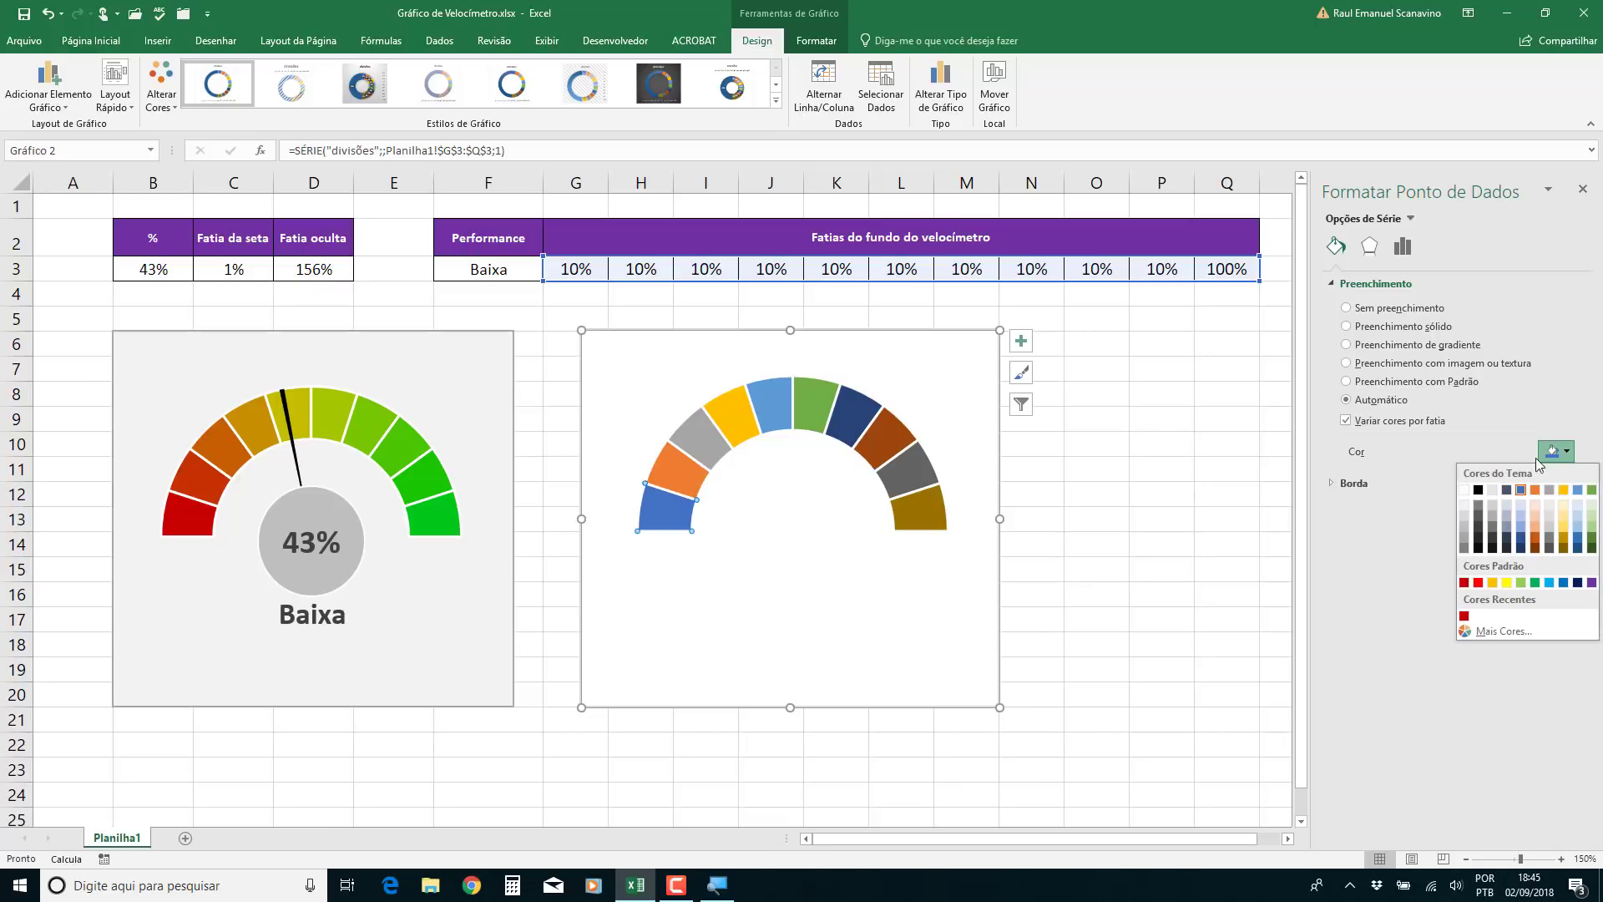
{"action": "left_click", "coordinate": [1507, 632]}
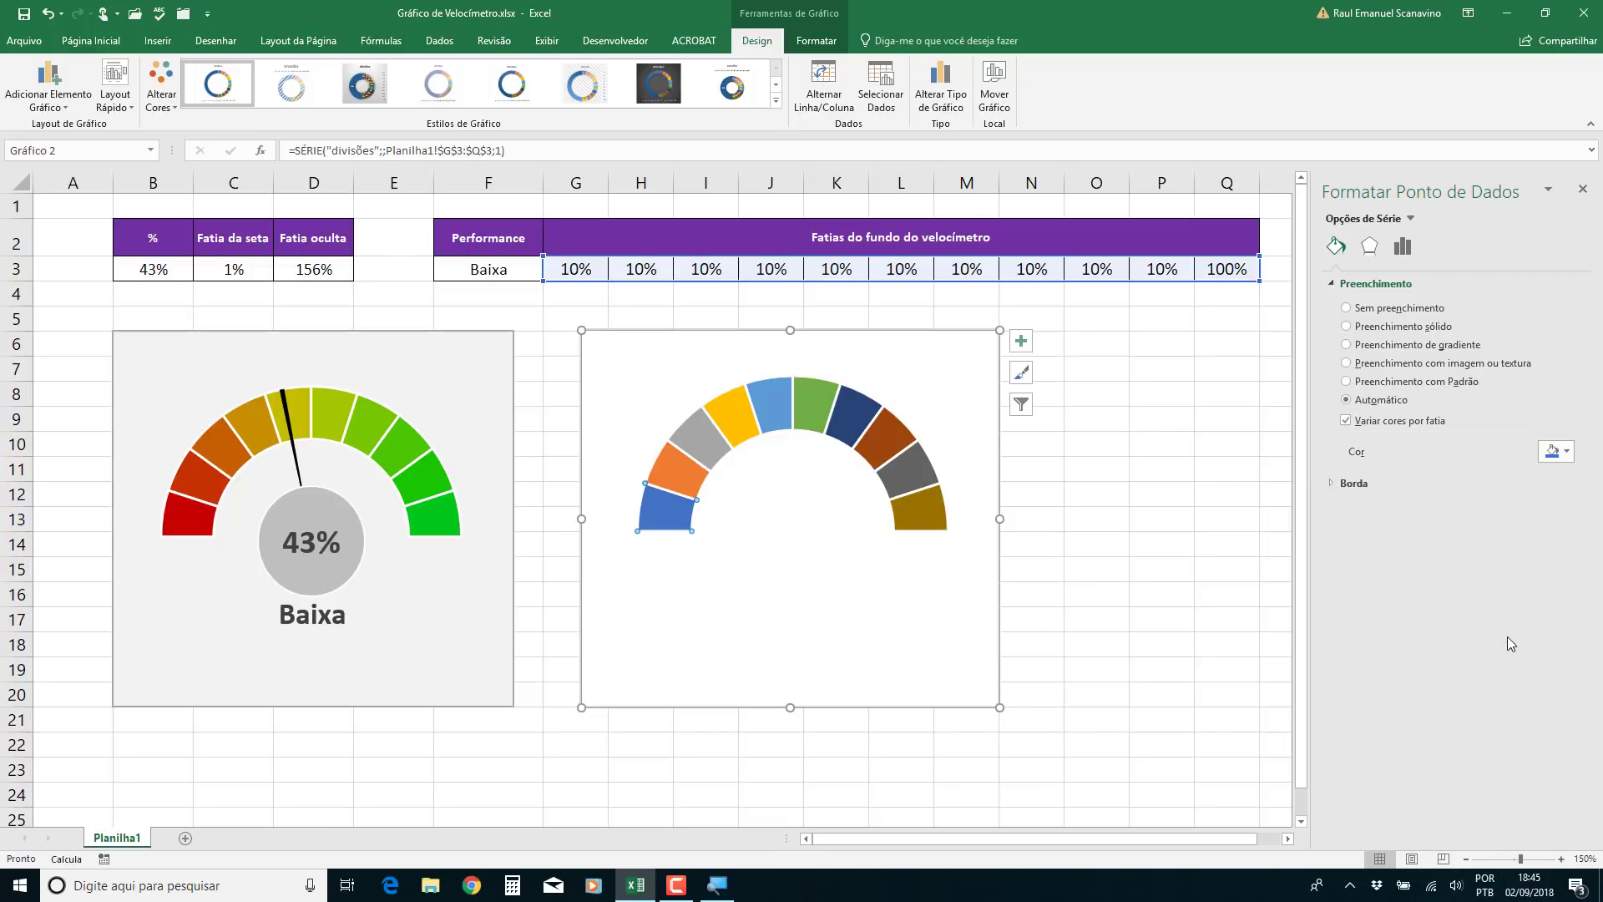
{"action": "left_click", "coordinate": [1018, 450]}
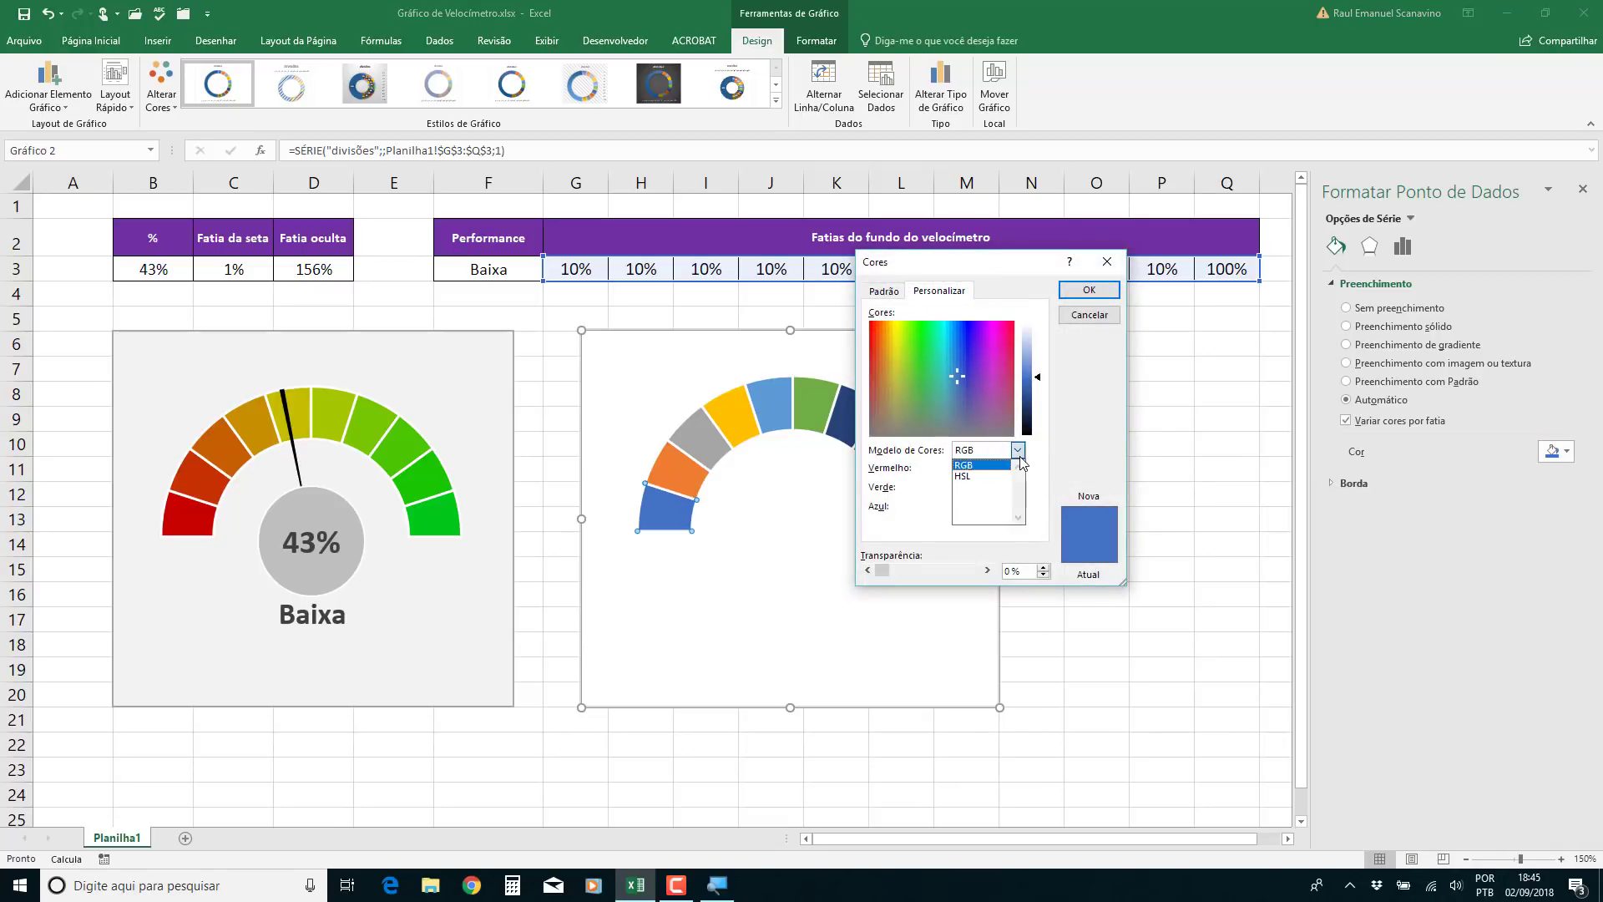
{"action": "left_click", "coordinate": [981, 475]}
{"action": "left_click_drag", "start_coordinate": [1027, 274], "coordinate": [1159, 316]}
{"action": "type", "text": "100"}
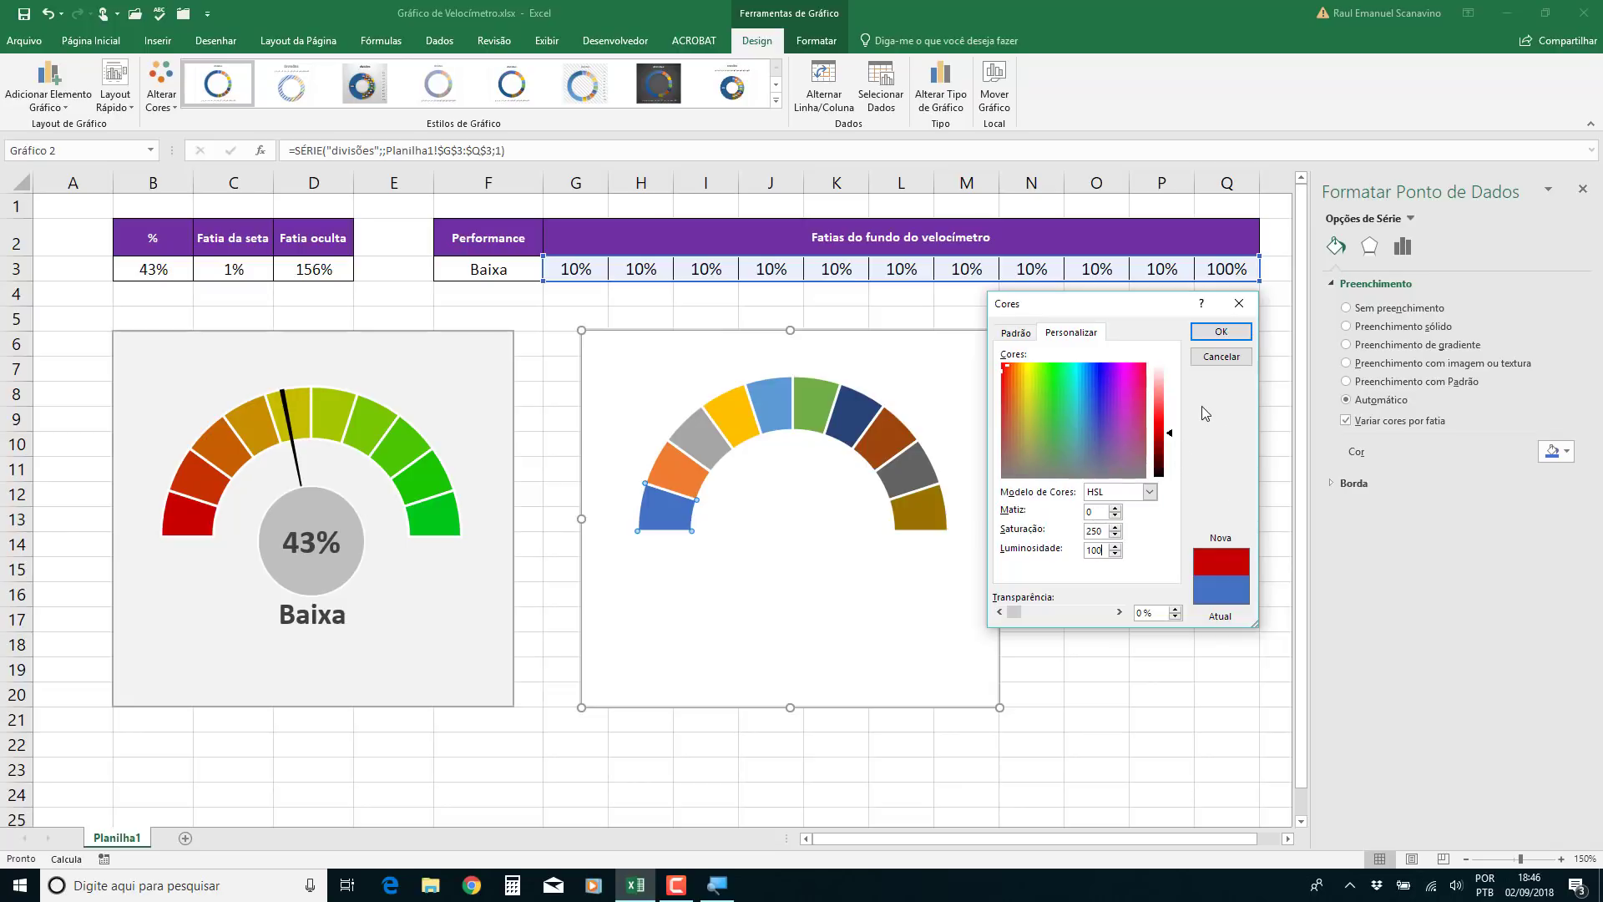
{"action": "left_click", "coordinate": [1229, 338]}
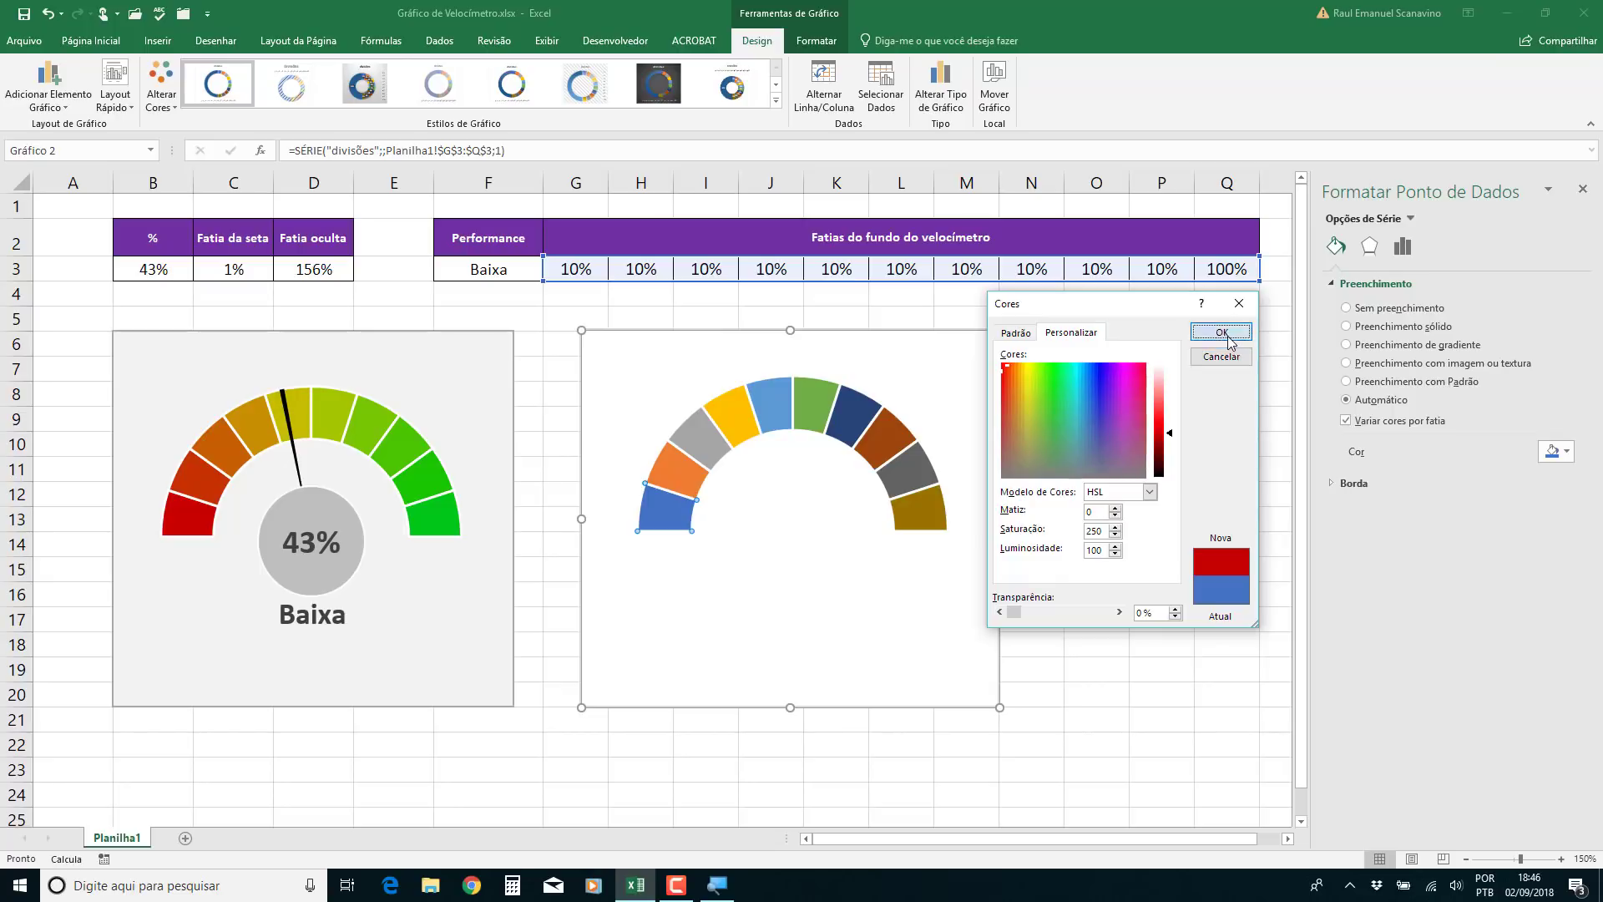
Fill the second dial slice orange-red with HSL hue 10
{"action": "left_click", "coordinate": [666, 467]}
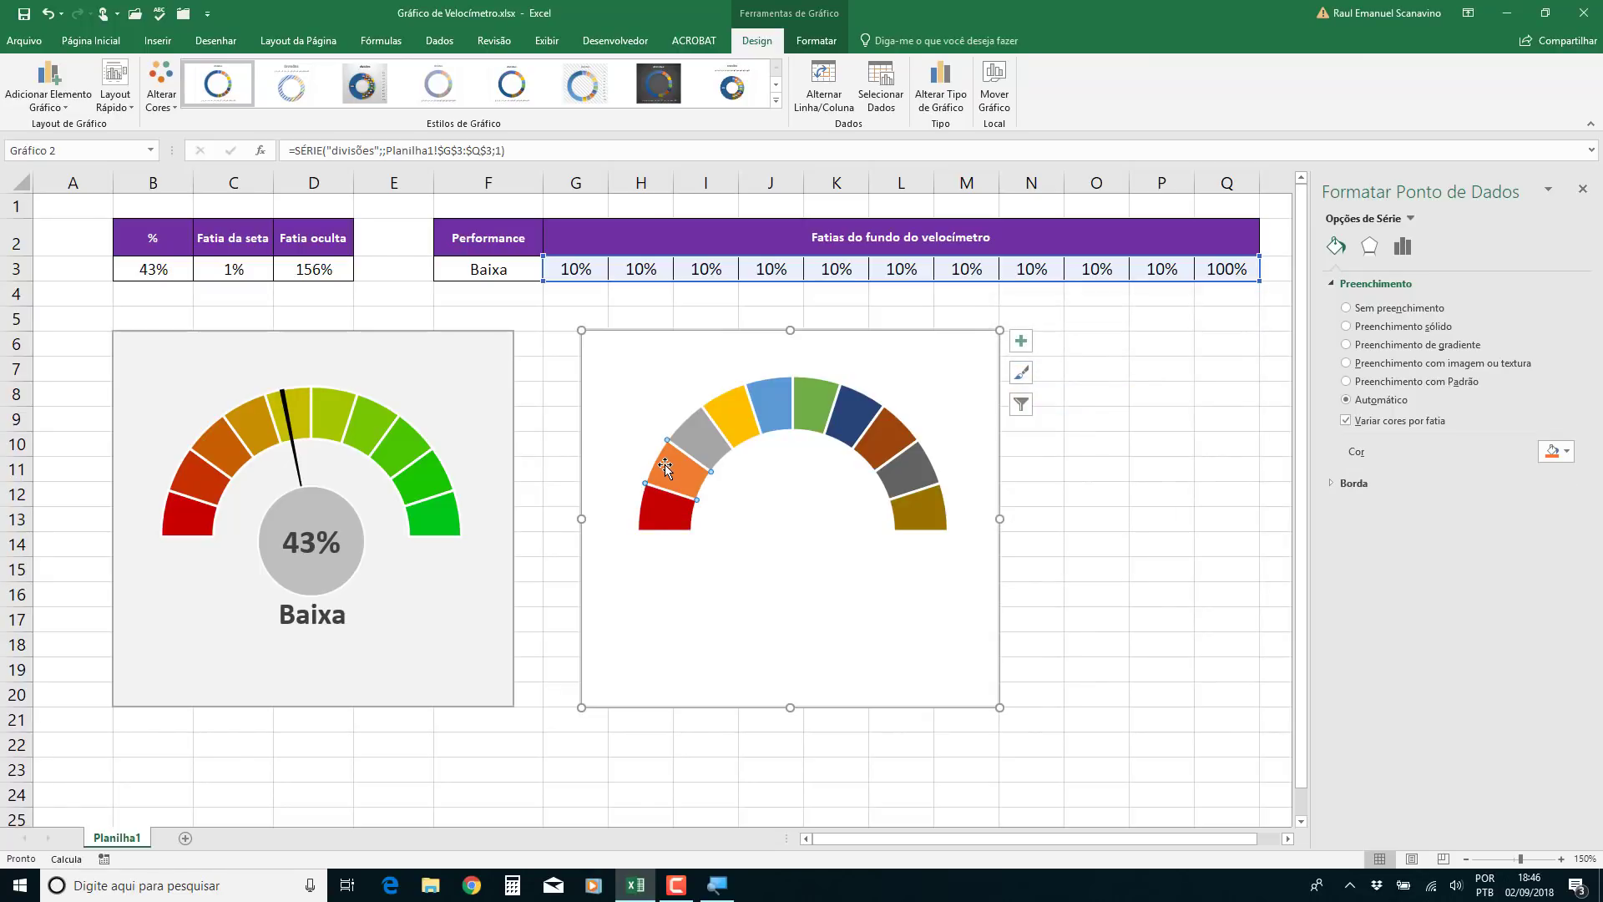
{"action": "left_click", "coordinate": [1567, 454]}
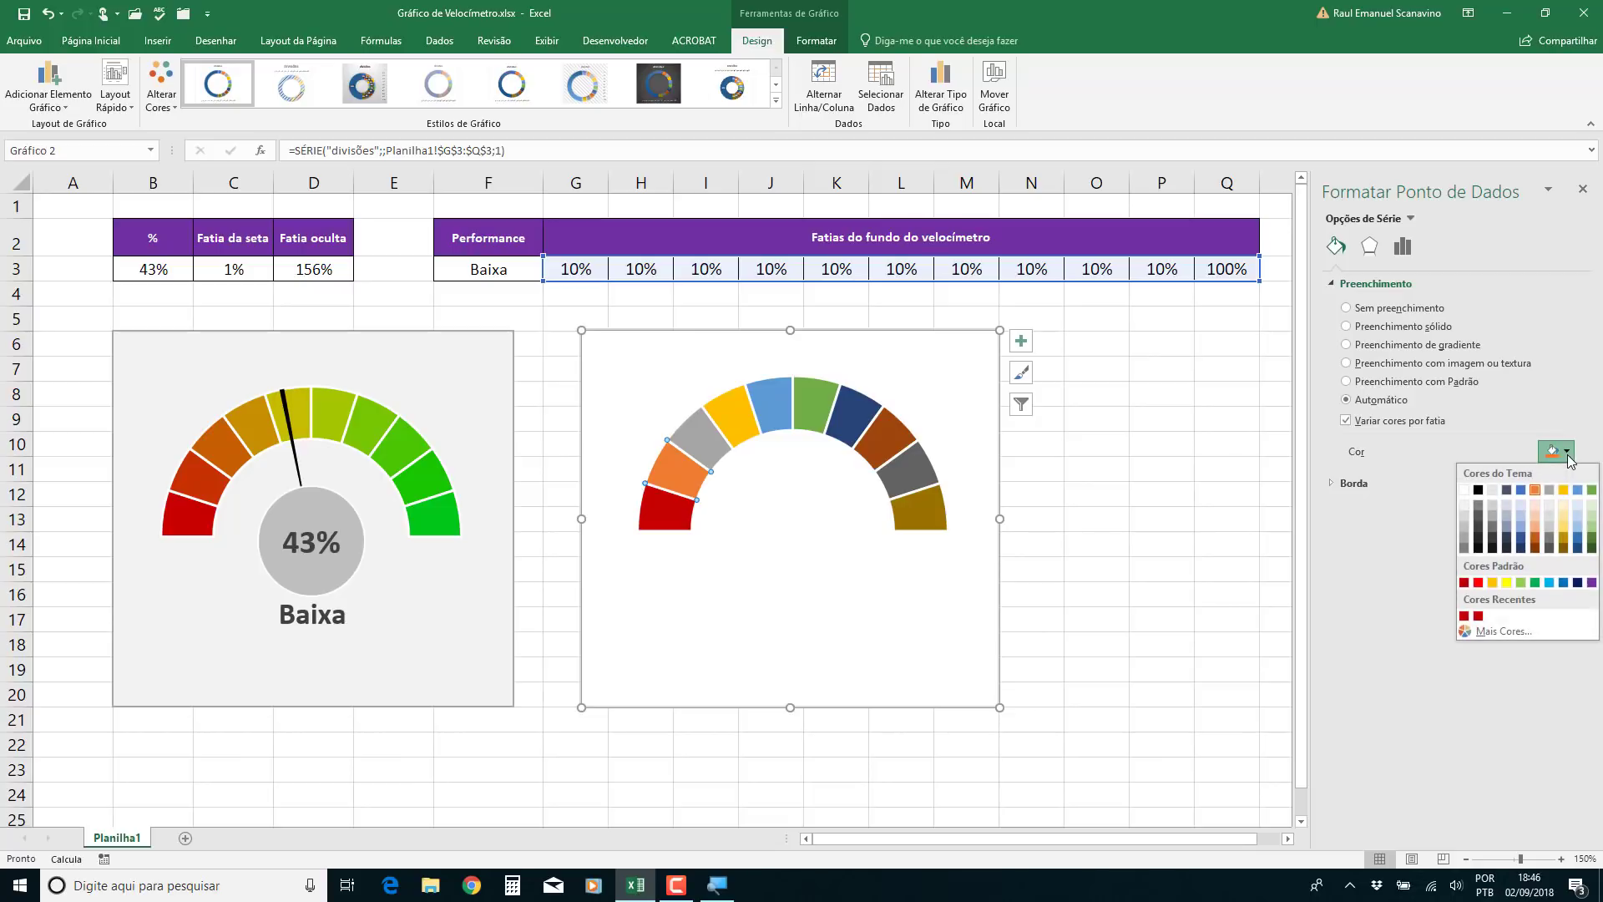
{"action": "left_click", "coordinate": [1463, 616]}
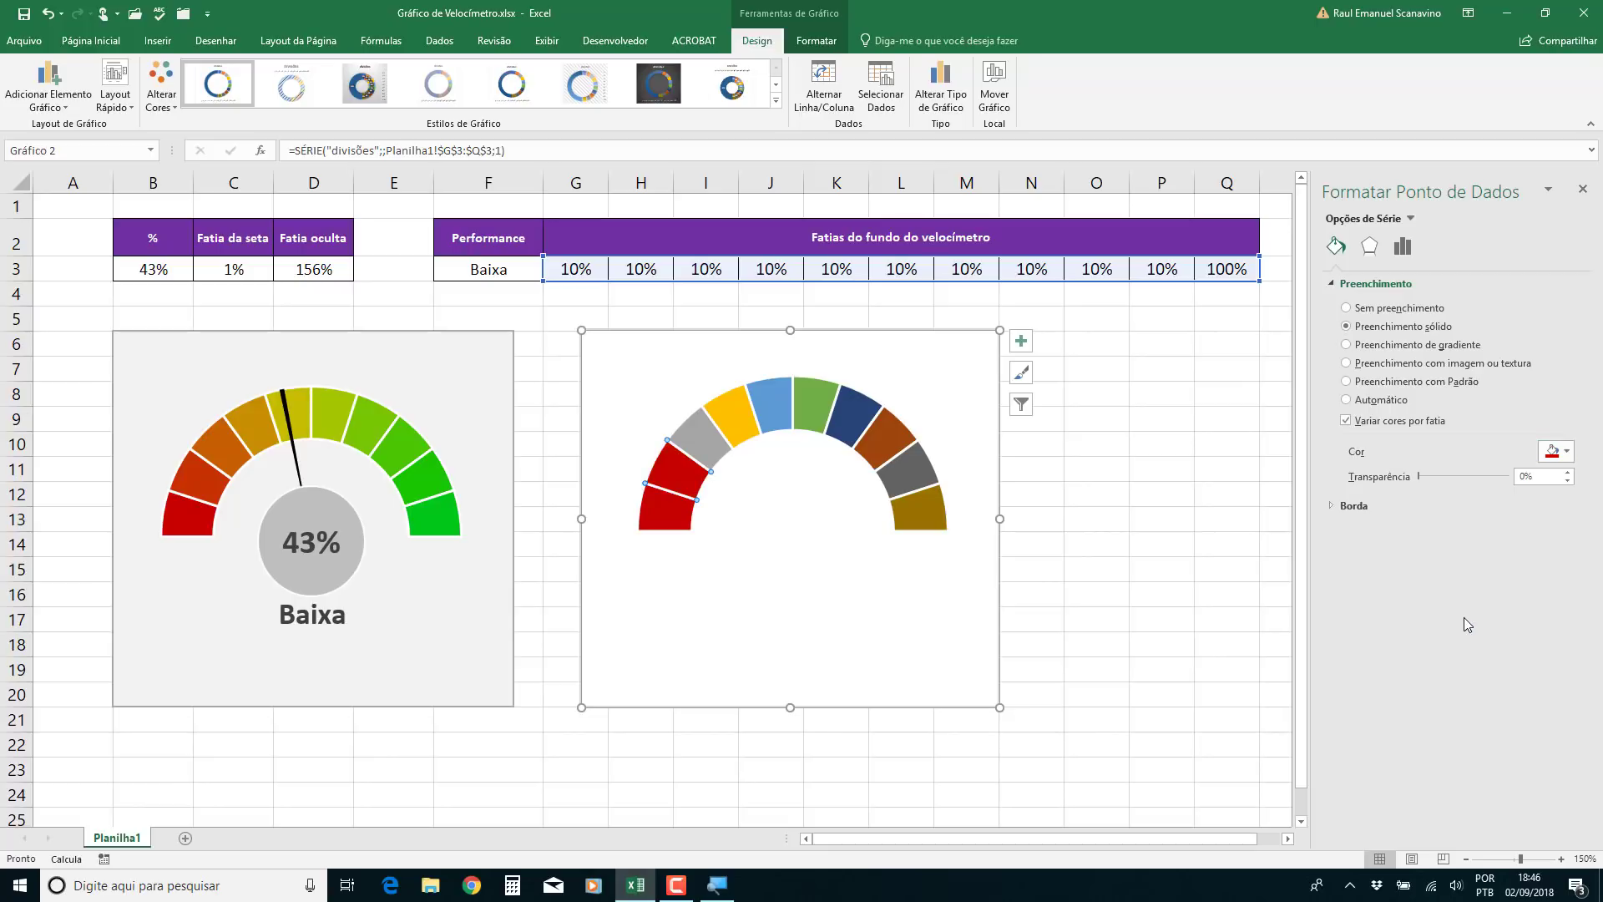
{"action": "left_click", "coordinate": [1567, 454]}
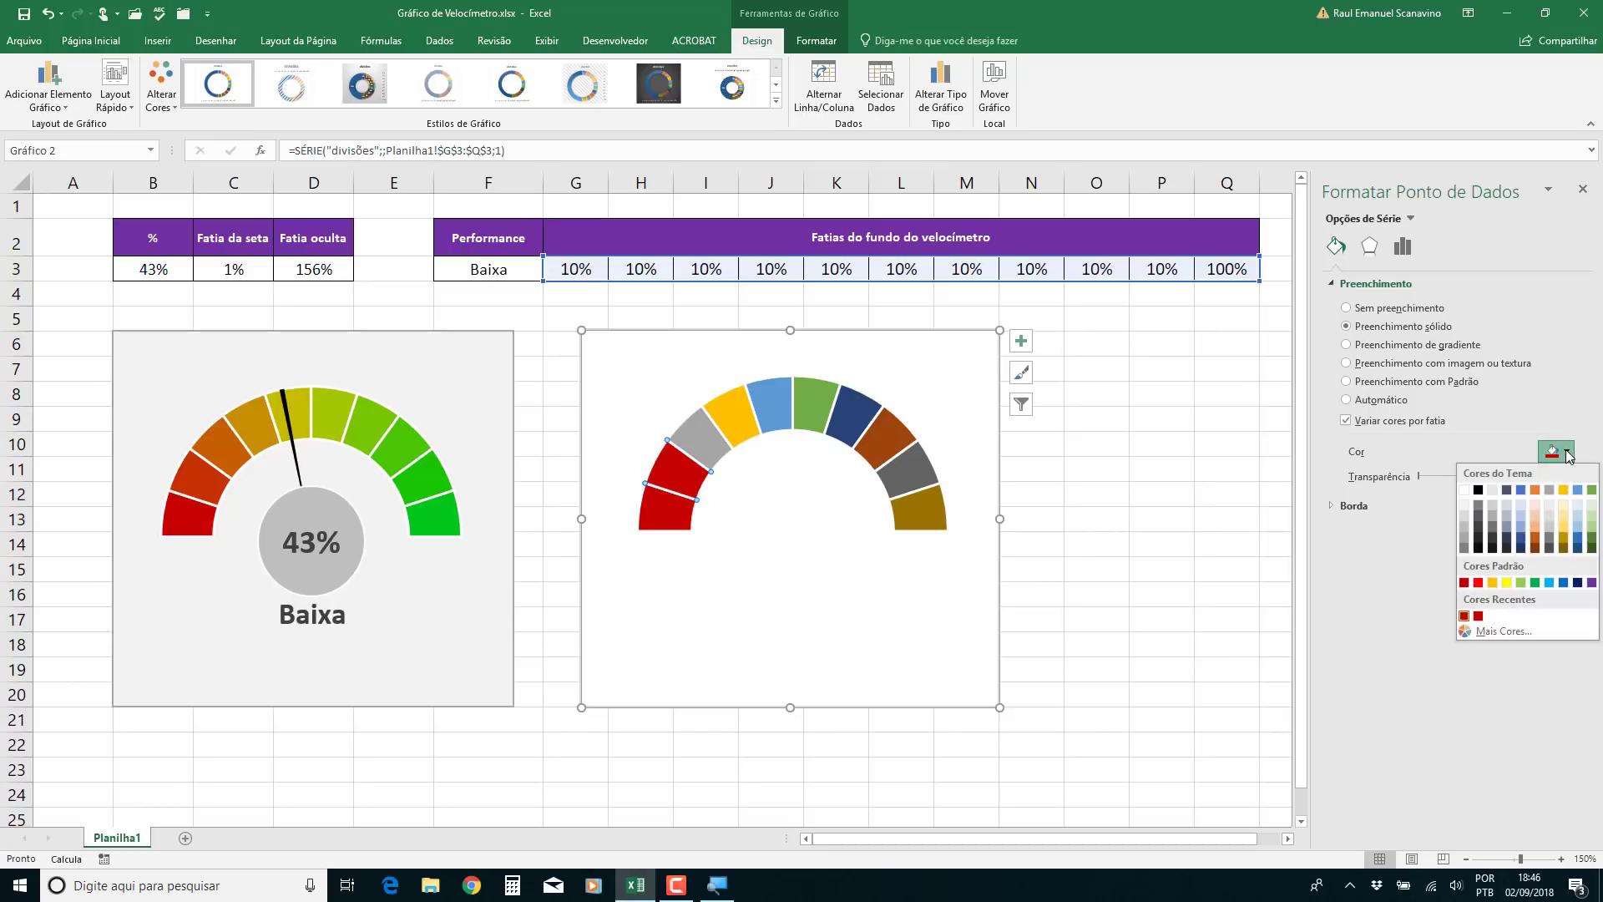
{"action": "left_click", "coordinate": [1516, 634]}
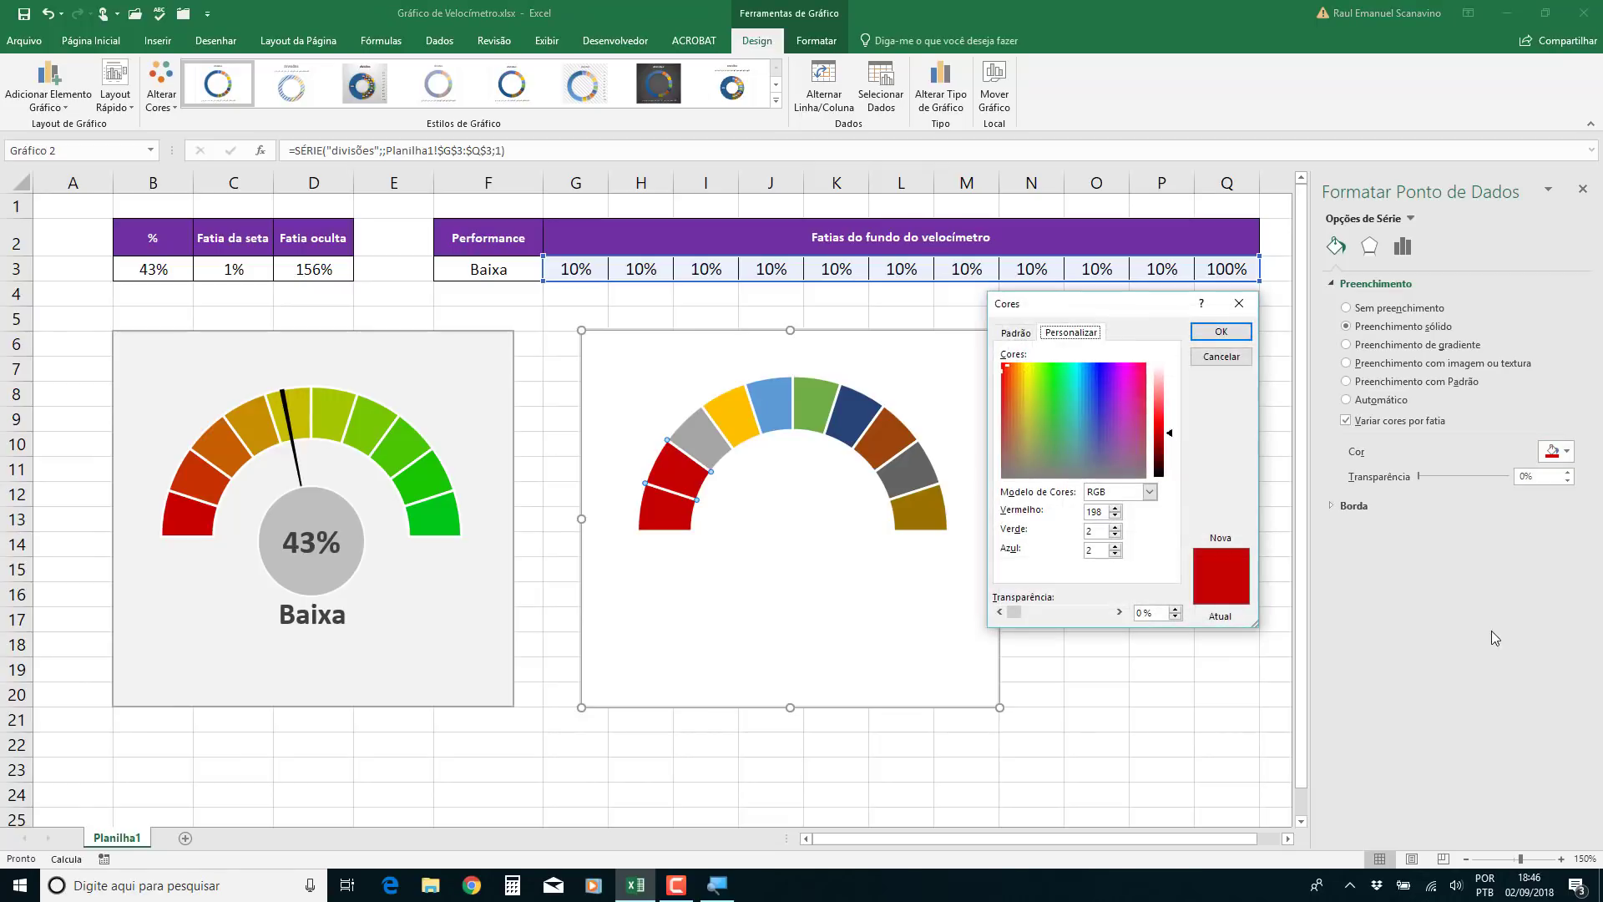
{"action": "left_click", "coordinate": [1149, 491]}
{"action": "left_click", "coordinate": [1096, 522]}
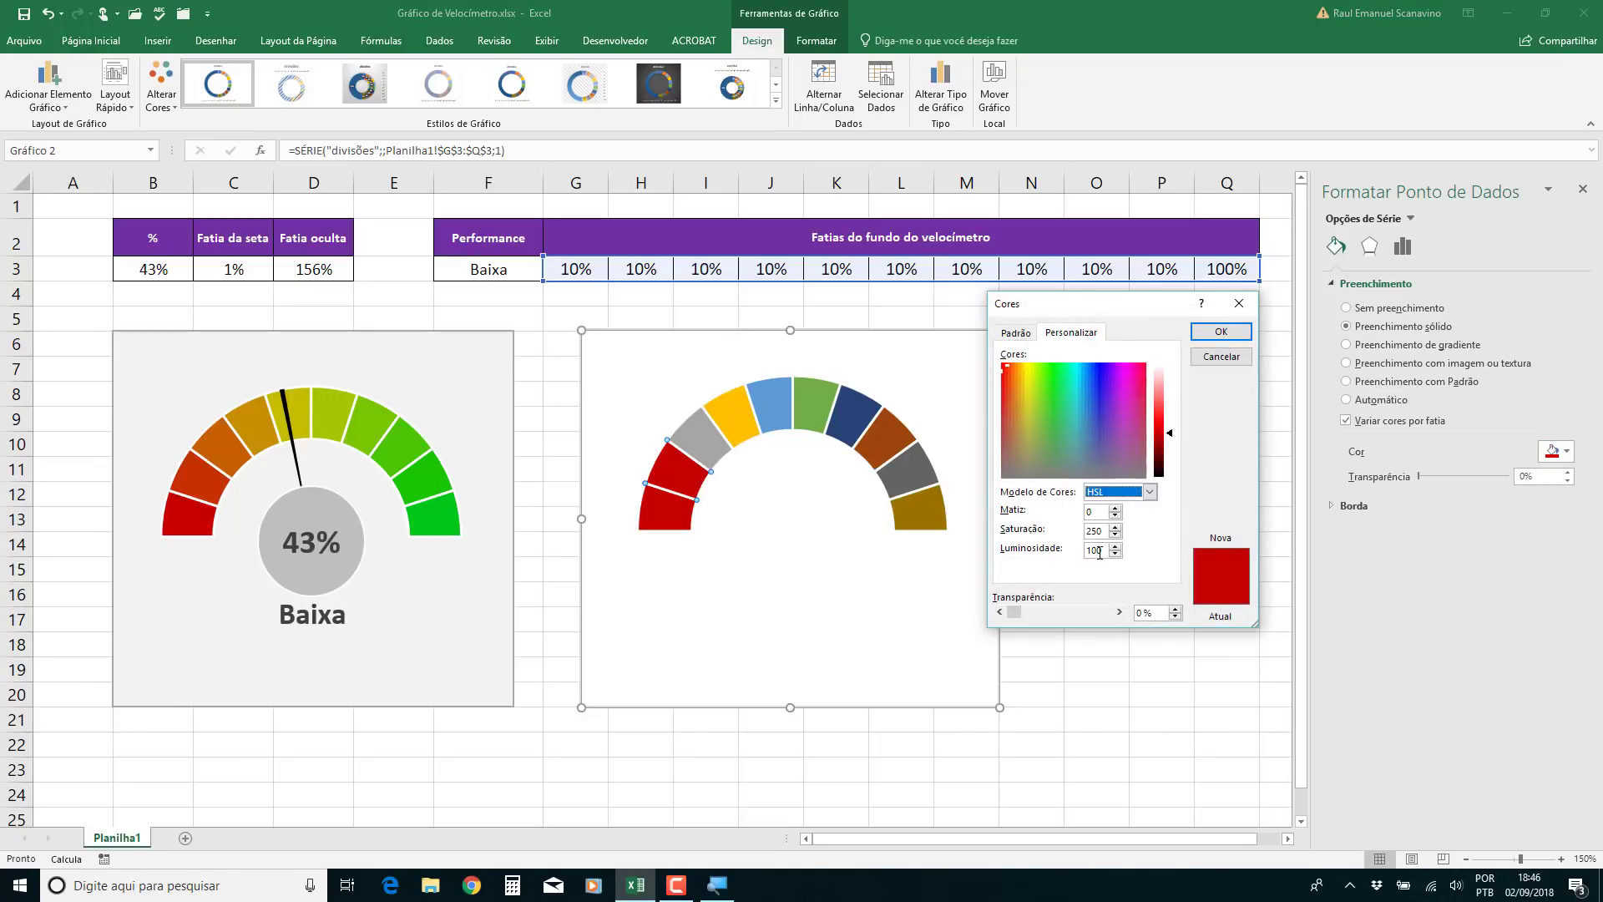
{"action": "double_click", "coordinate": [1094, 515]}
{"action": "type", "text": "0"}
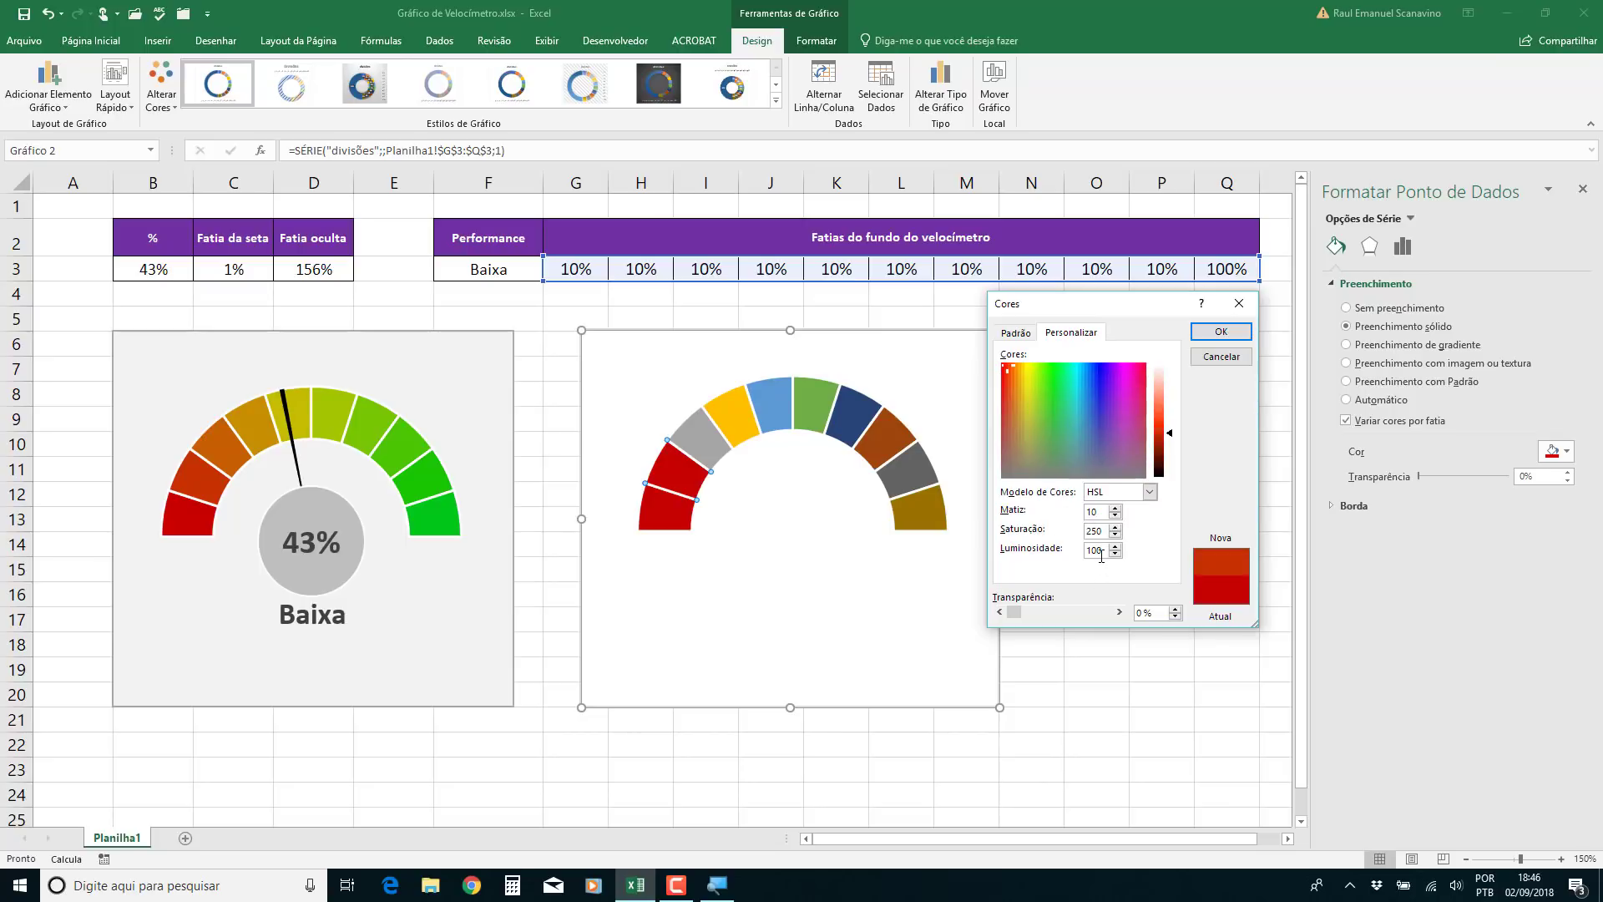
{"action": "left_click", "coordinate": [1221, 332]}
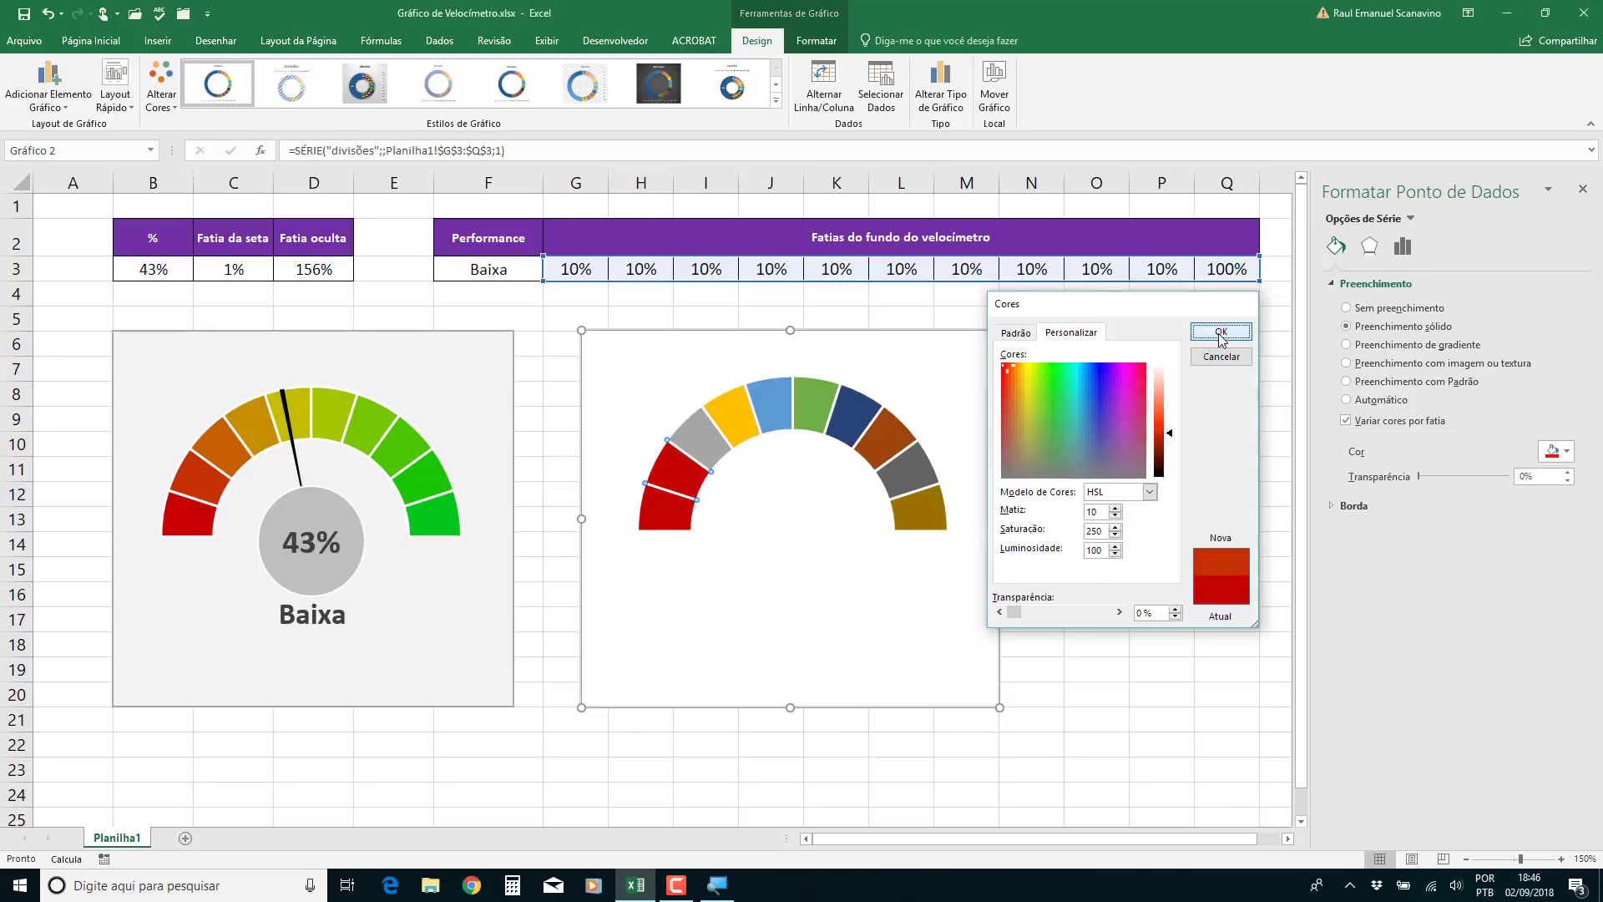
Colour the third slice orange with HSL hue 20
{"action": "left_click", "coordinate": [706, 455]}
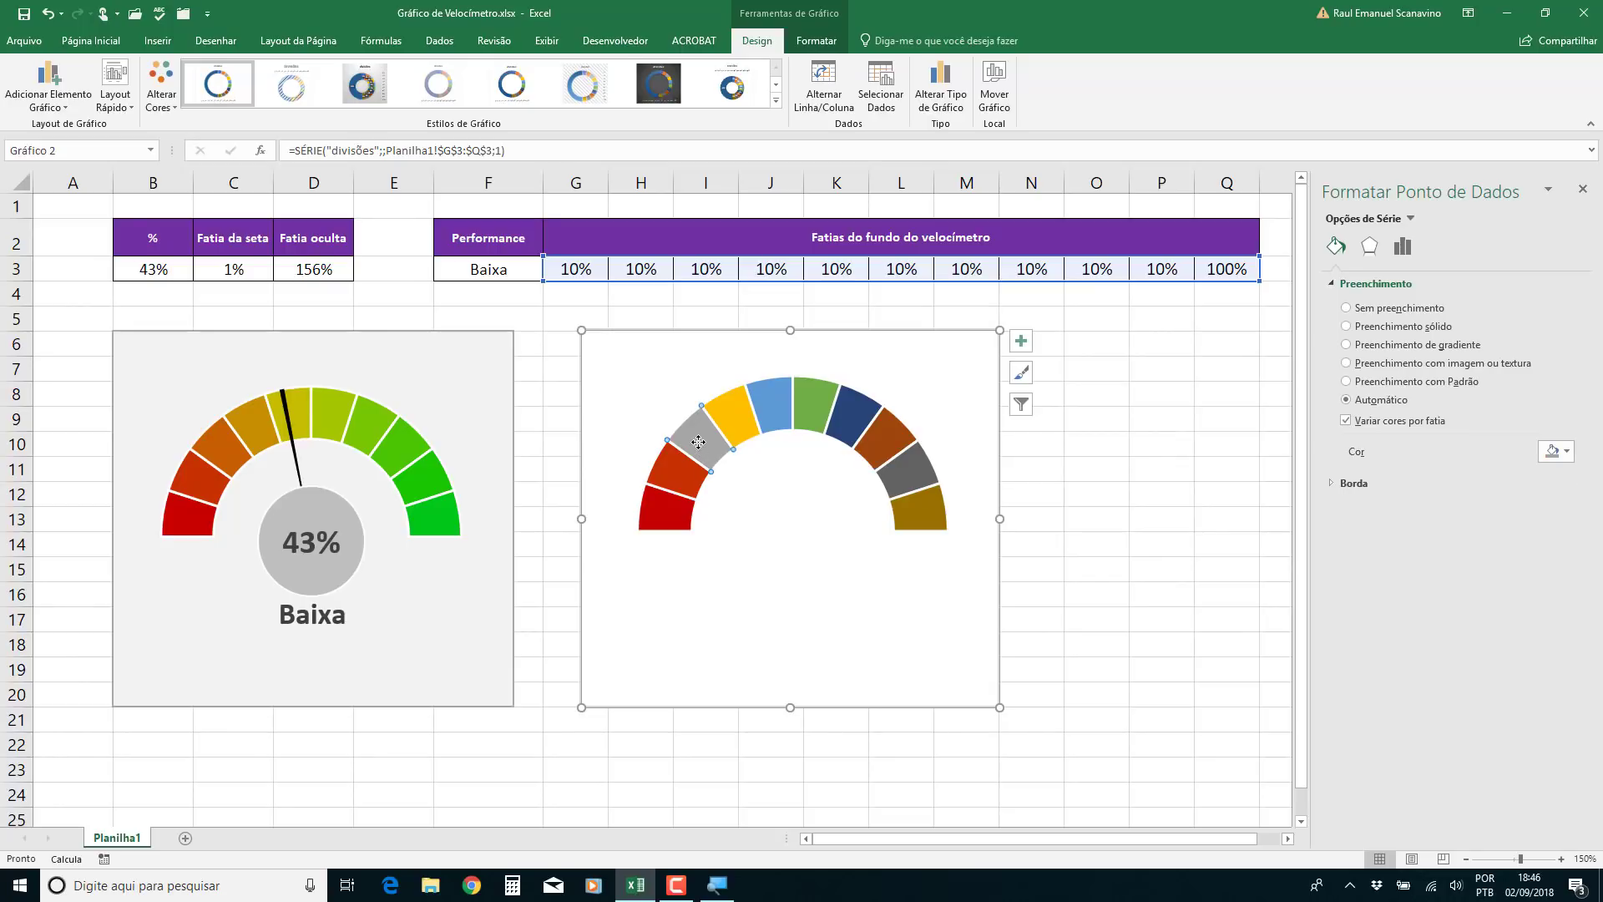
{"action": "left_click", "coordinate": [1558, 454]}
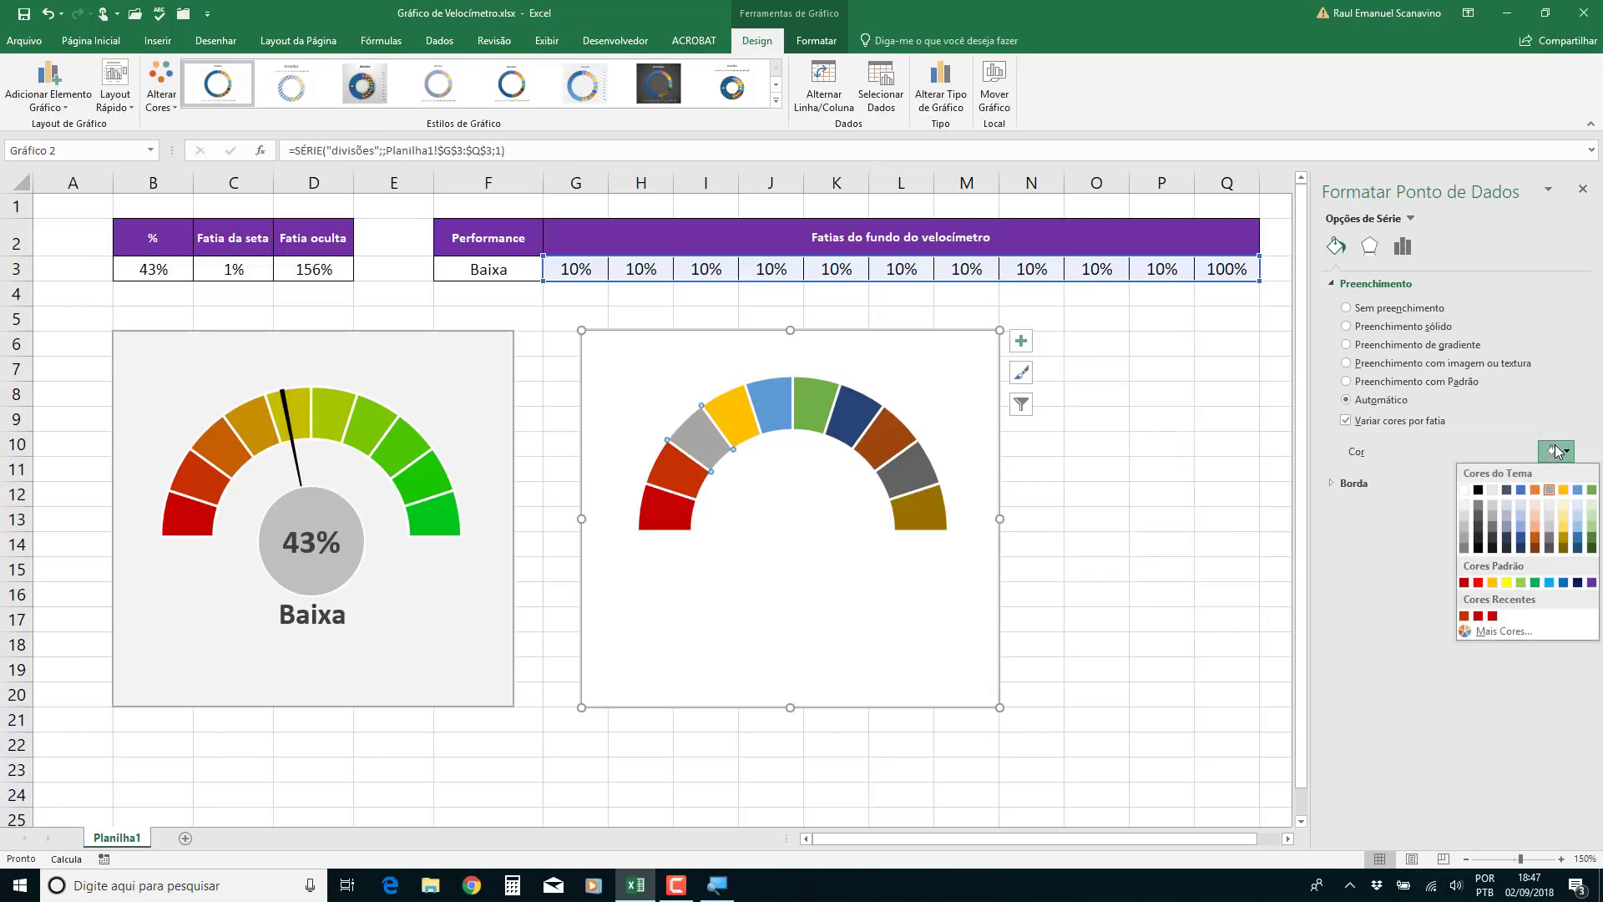
{"action": "left_click", "coordinate": [1464, 617]}
{"action": "left_click", "coordinate": [1464, 617]}
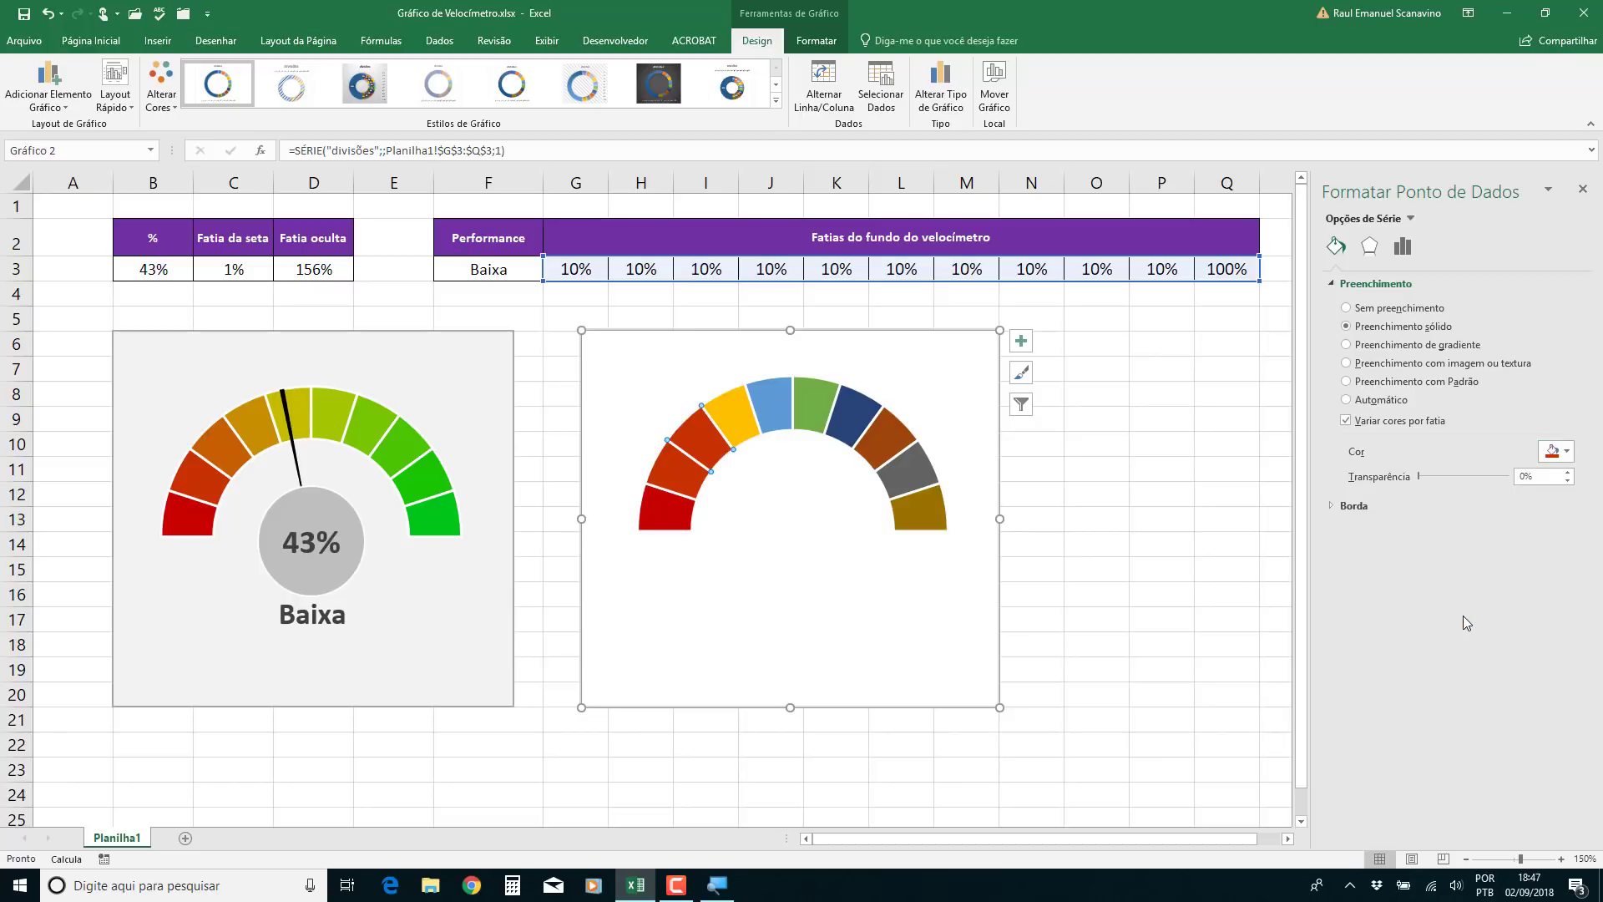
{"action": "left_click", "coordinate": [1558, 451]}
{"action": "left_click", "coordinate": [1506, 631]}
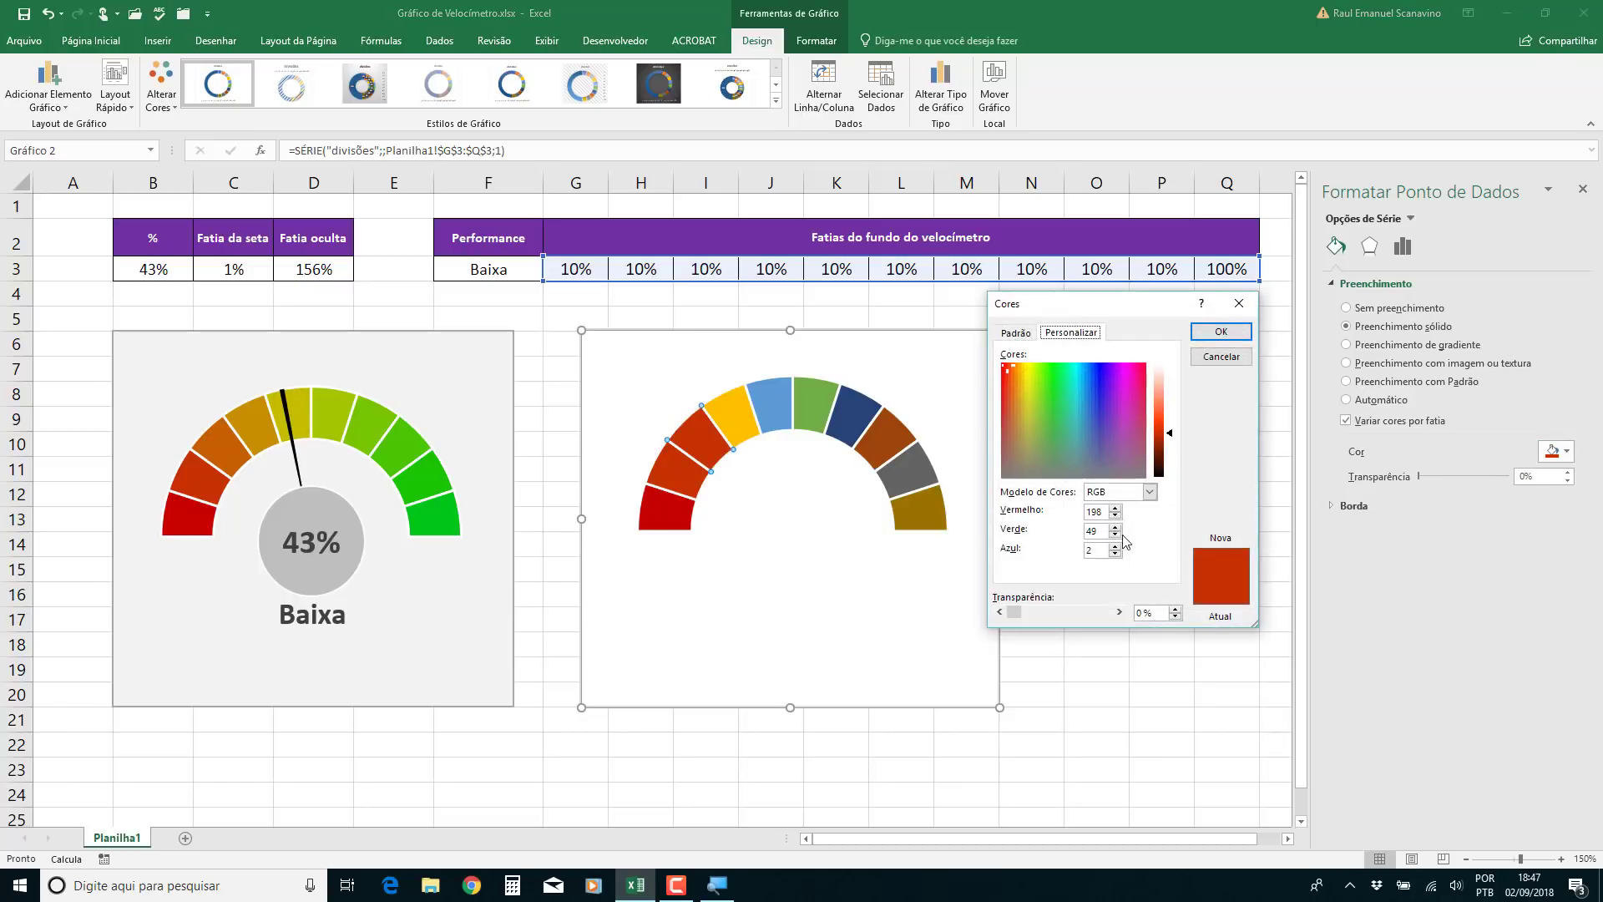
{"action": "left_click", "coordinate": [1152, 494]}
{"action": "left_click", "coordinate": [1117, 518]}
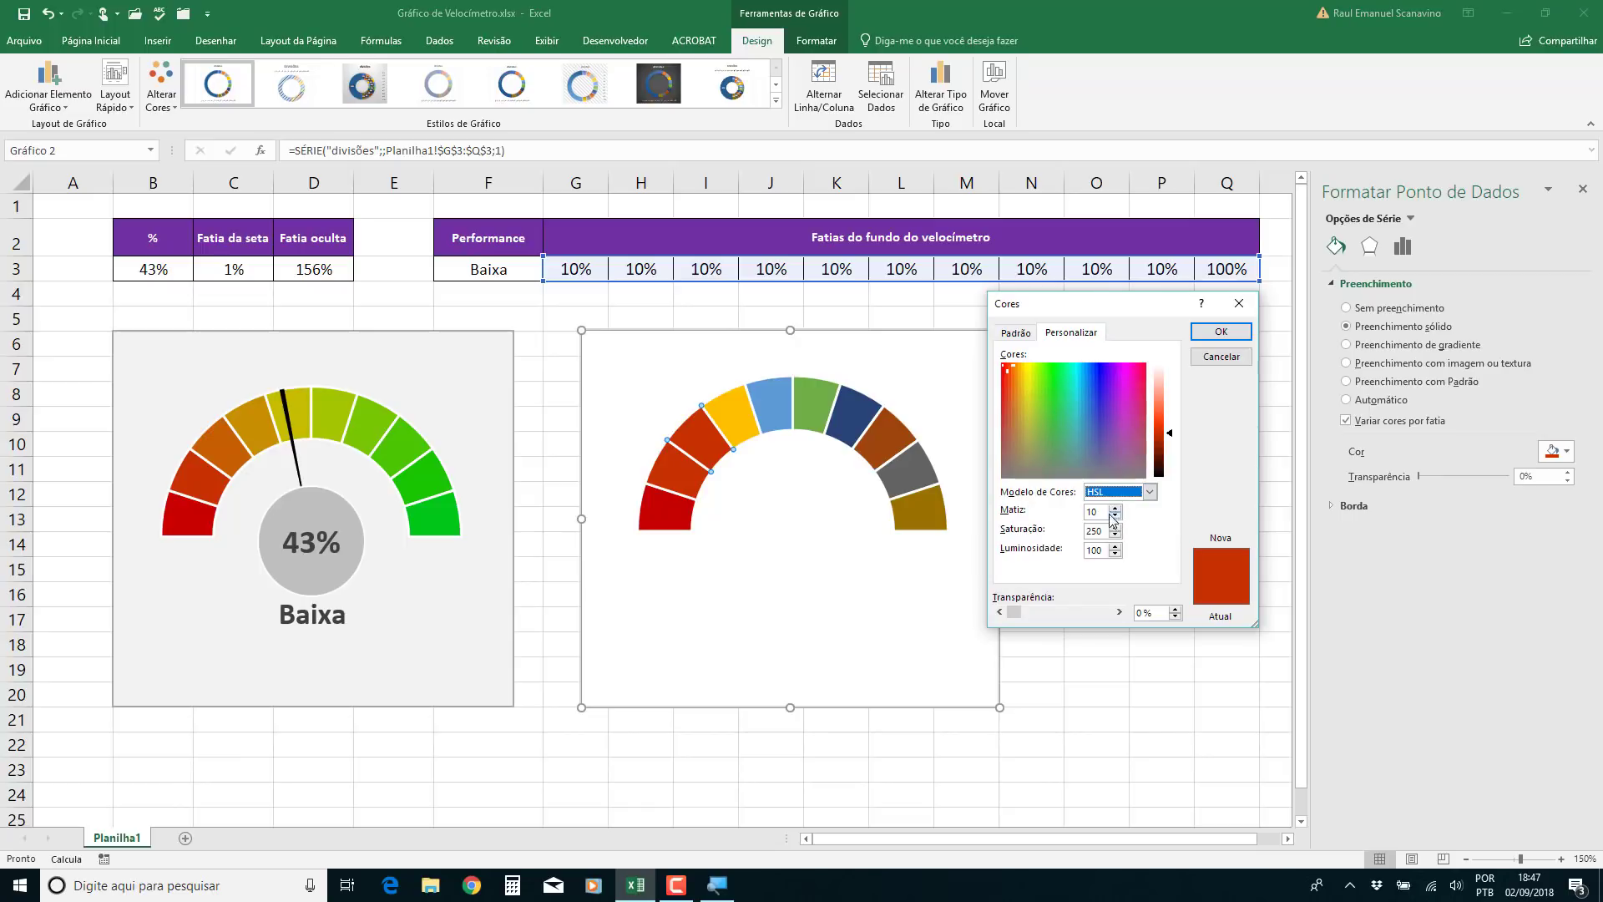
{"action": "type", "text": "2"}
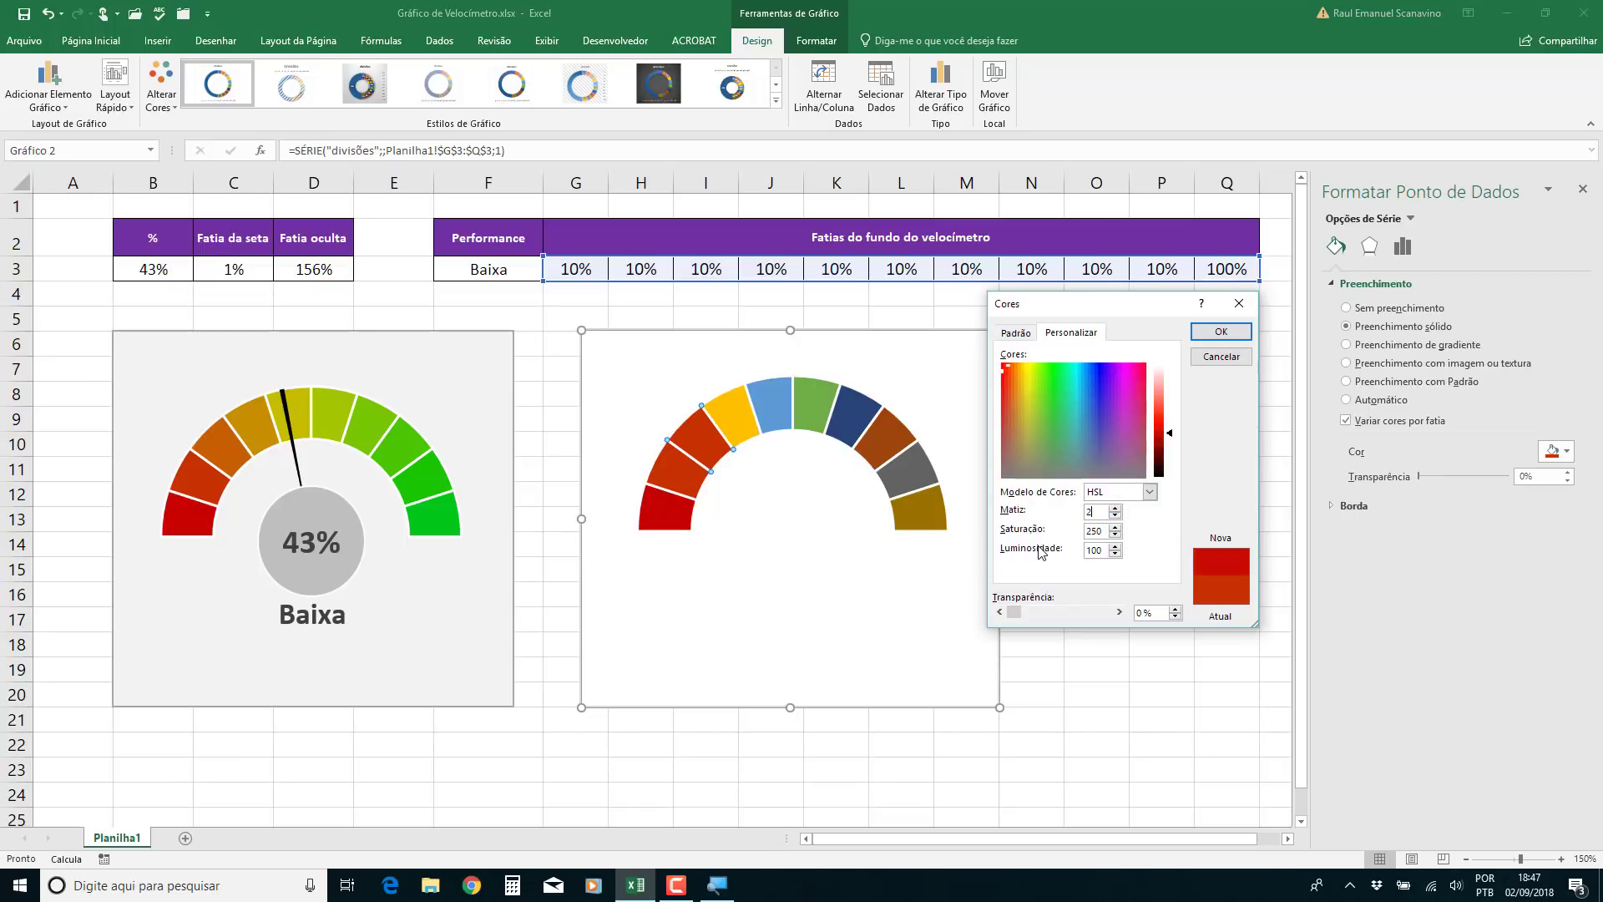
{"action": "type", "text": "0"}
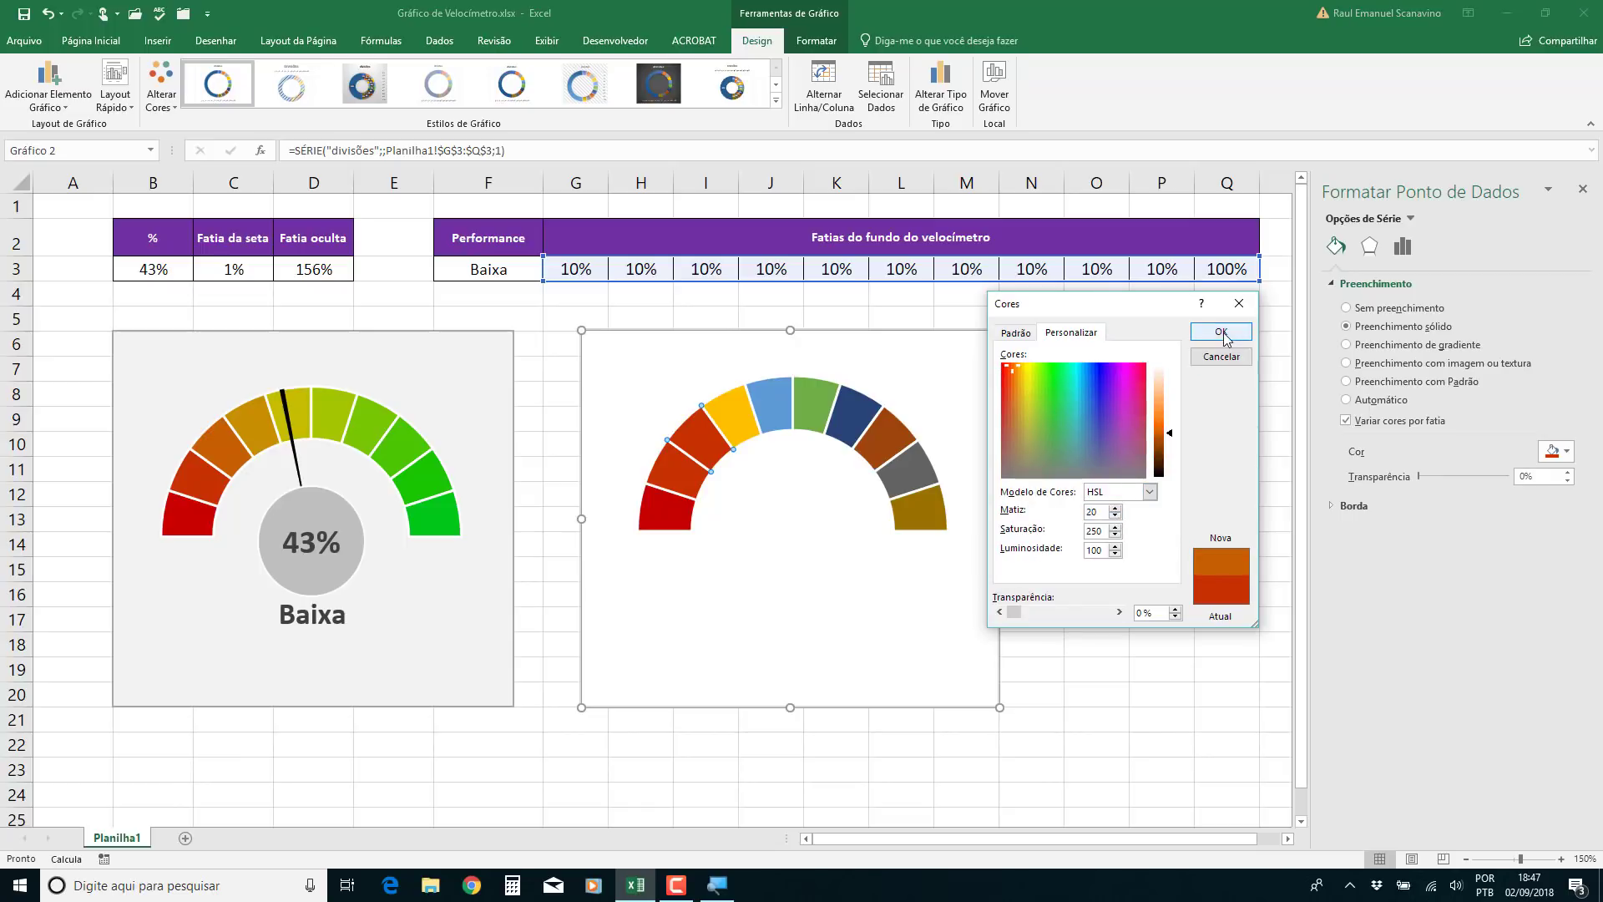
{"action": "left_click", "coordinate": [1224, 334]}
Colour the fourth slice with HSL hue 30
{"action": "left_click", "coordinate": [735, 415]}
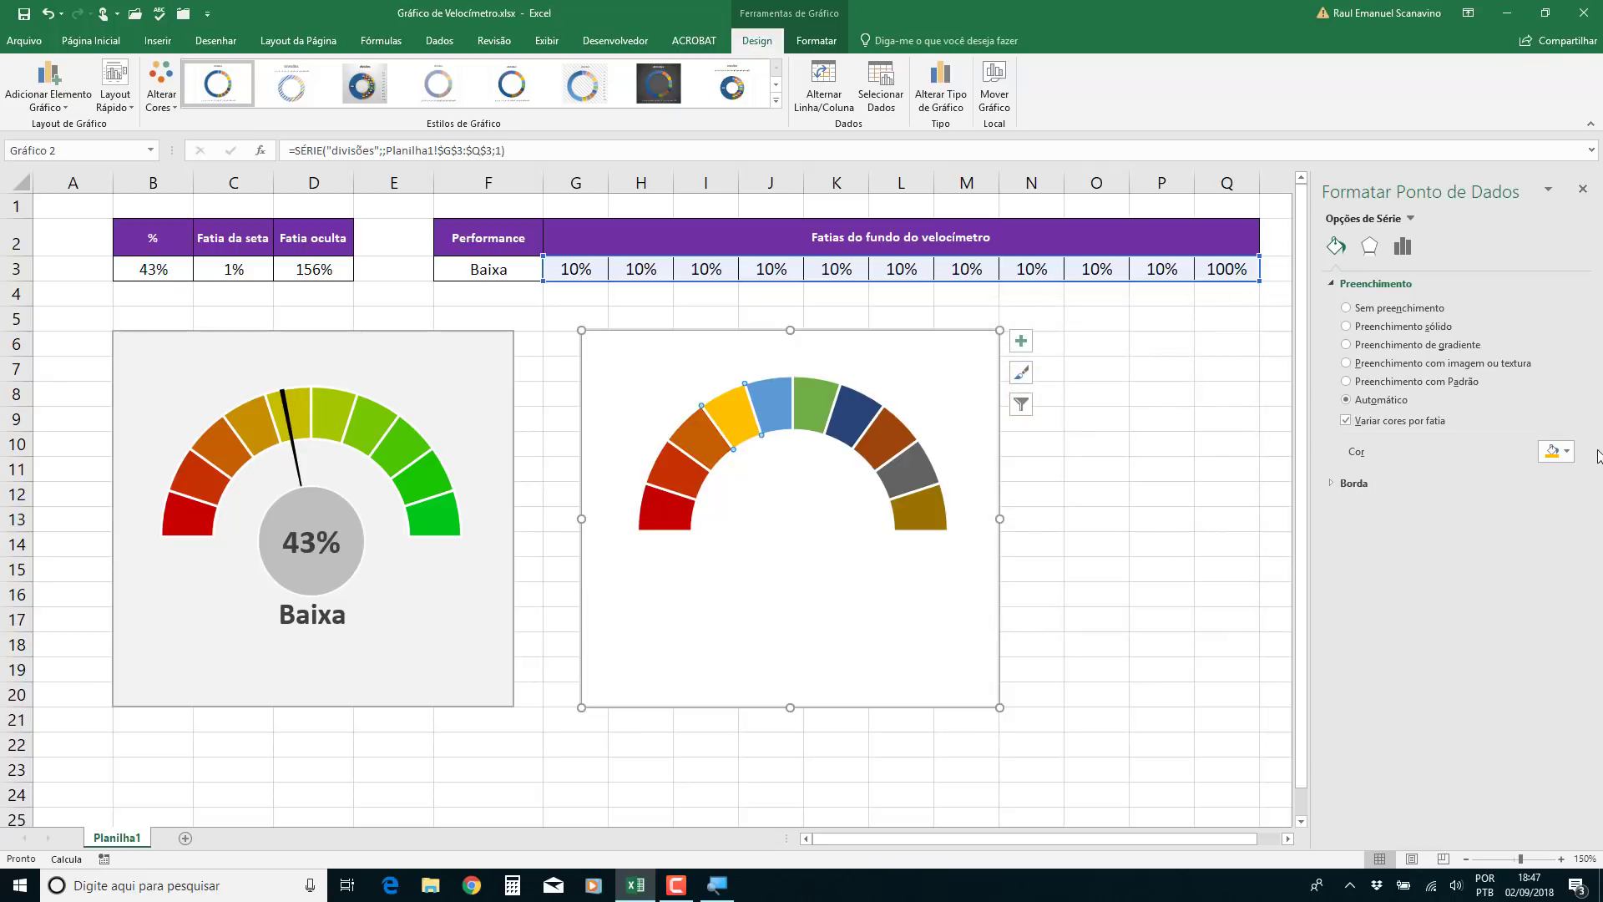
{"action": "left_click", "coordinate": [1558, 451]}
{"action": "left_click", "coordinate": [1464, 616]}
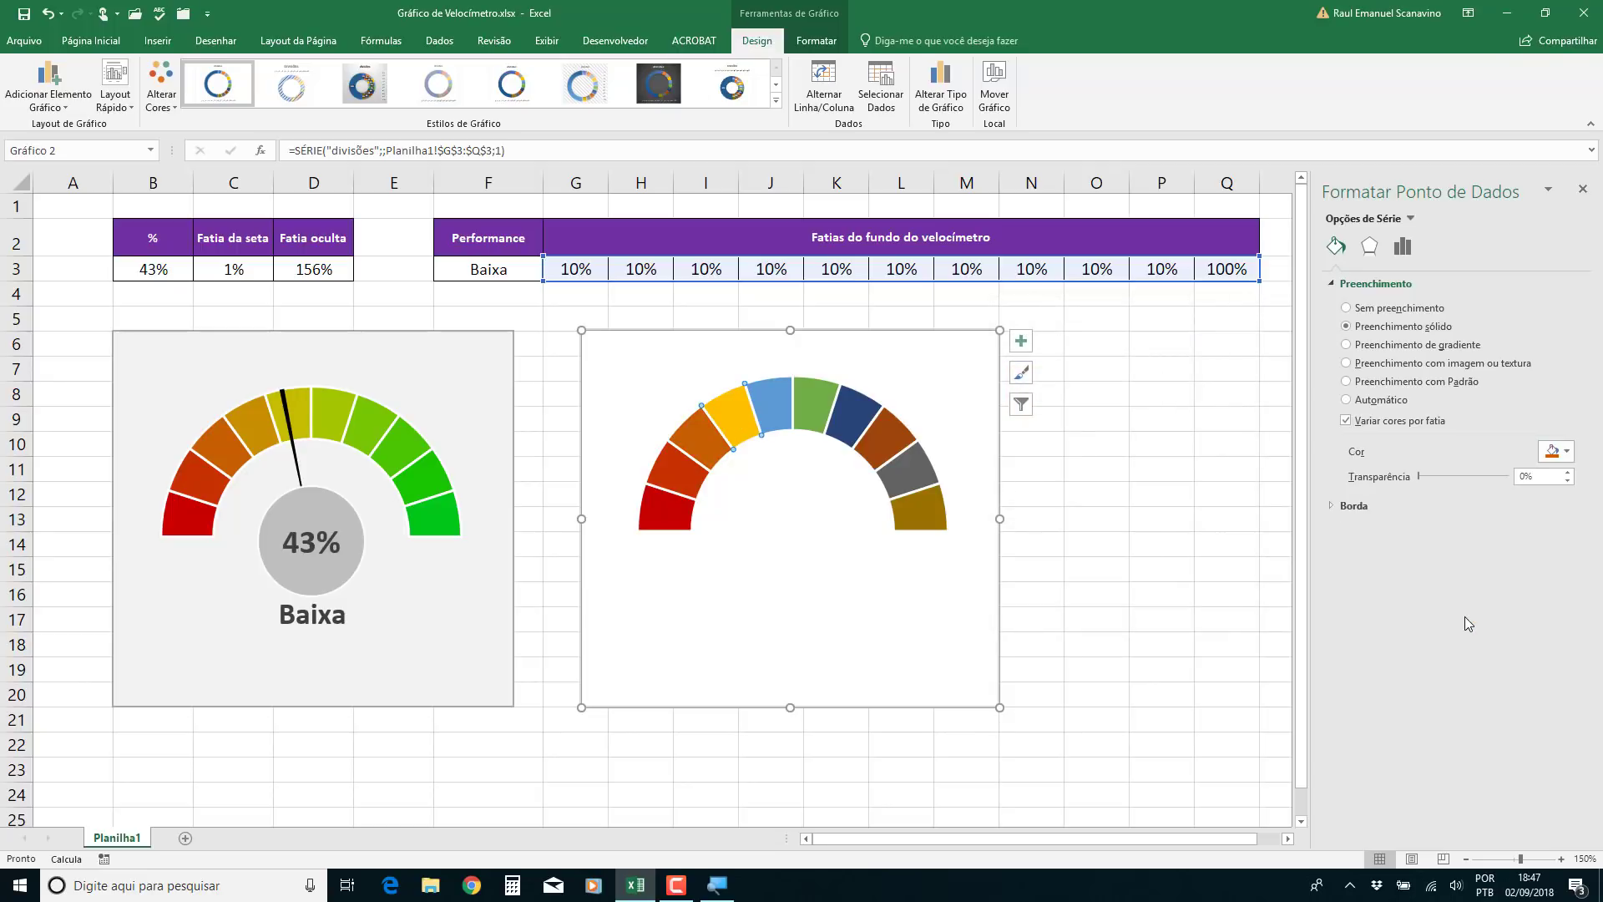
{"action": "left_click", "coordinate": [1555, 452]}
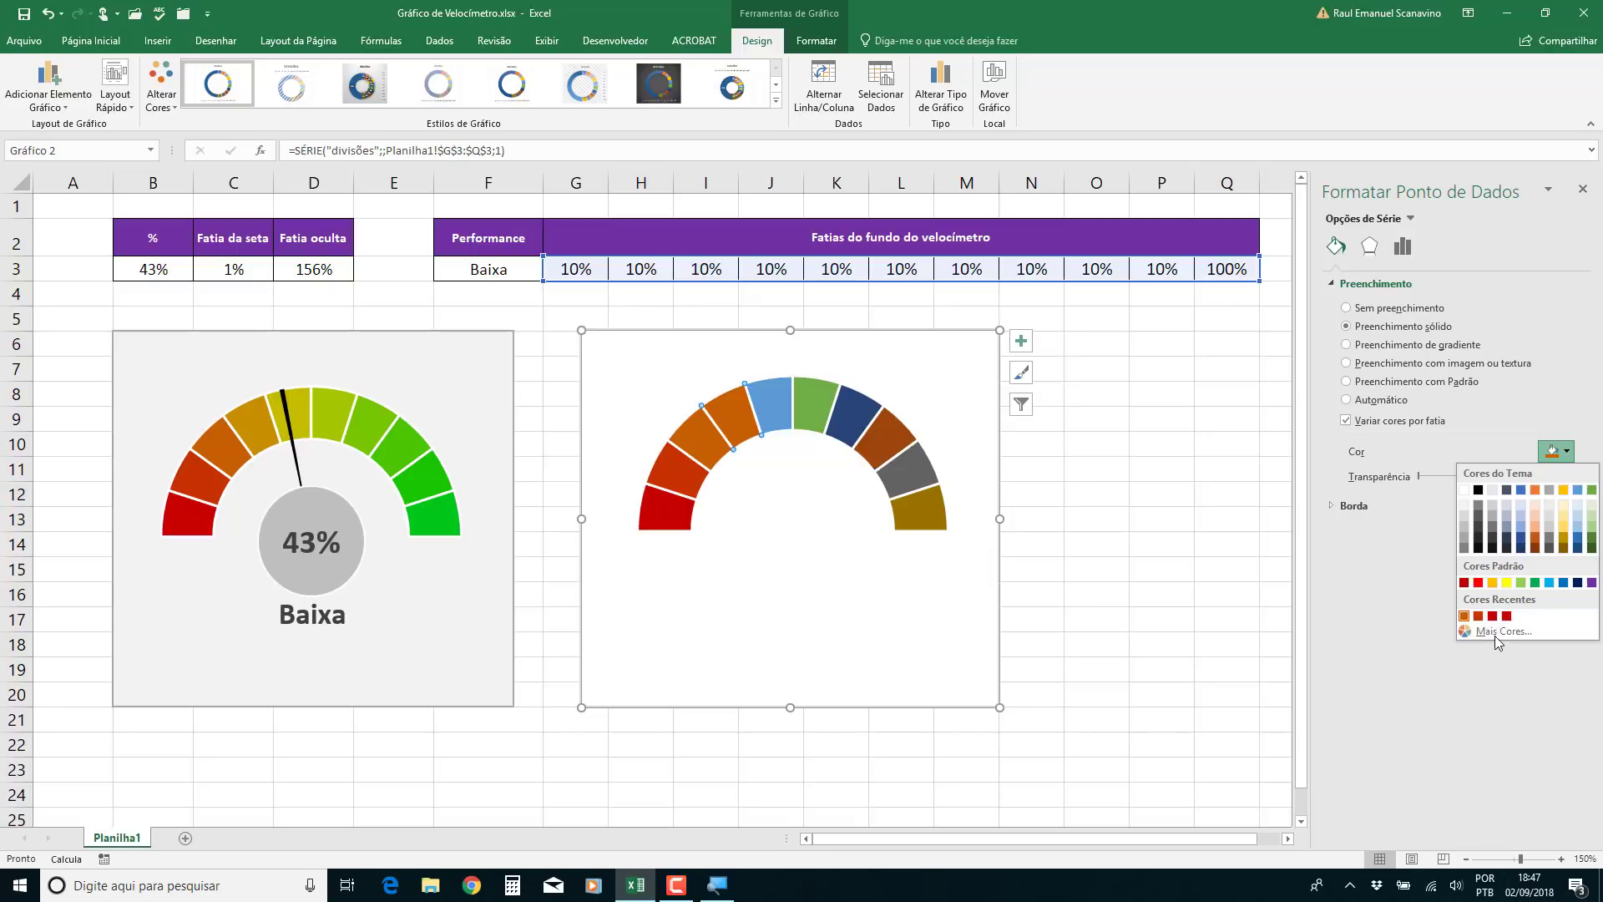
{"action": "left_click", "coordinate": [1499, 631]}
{"action": "left_click", "coordinate": [1119, 493]}
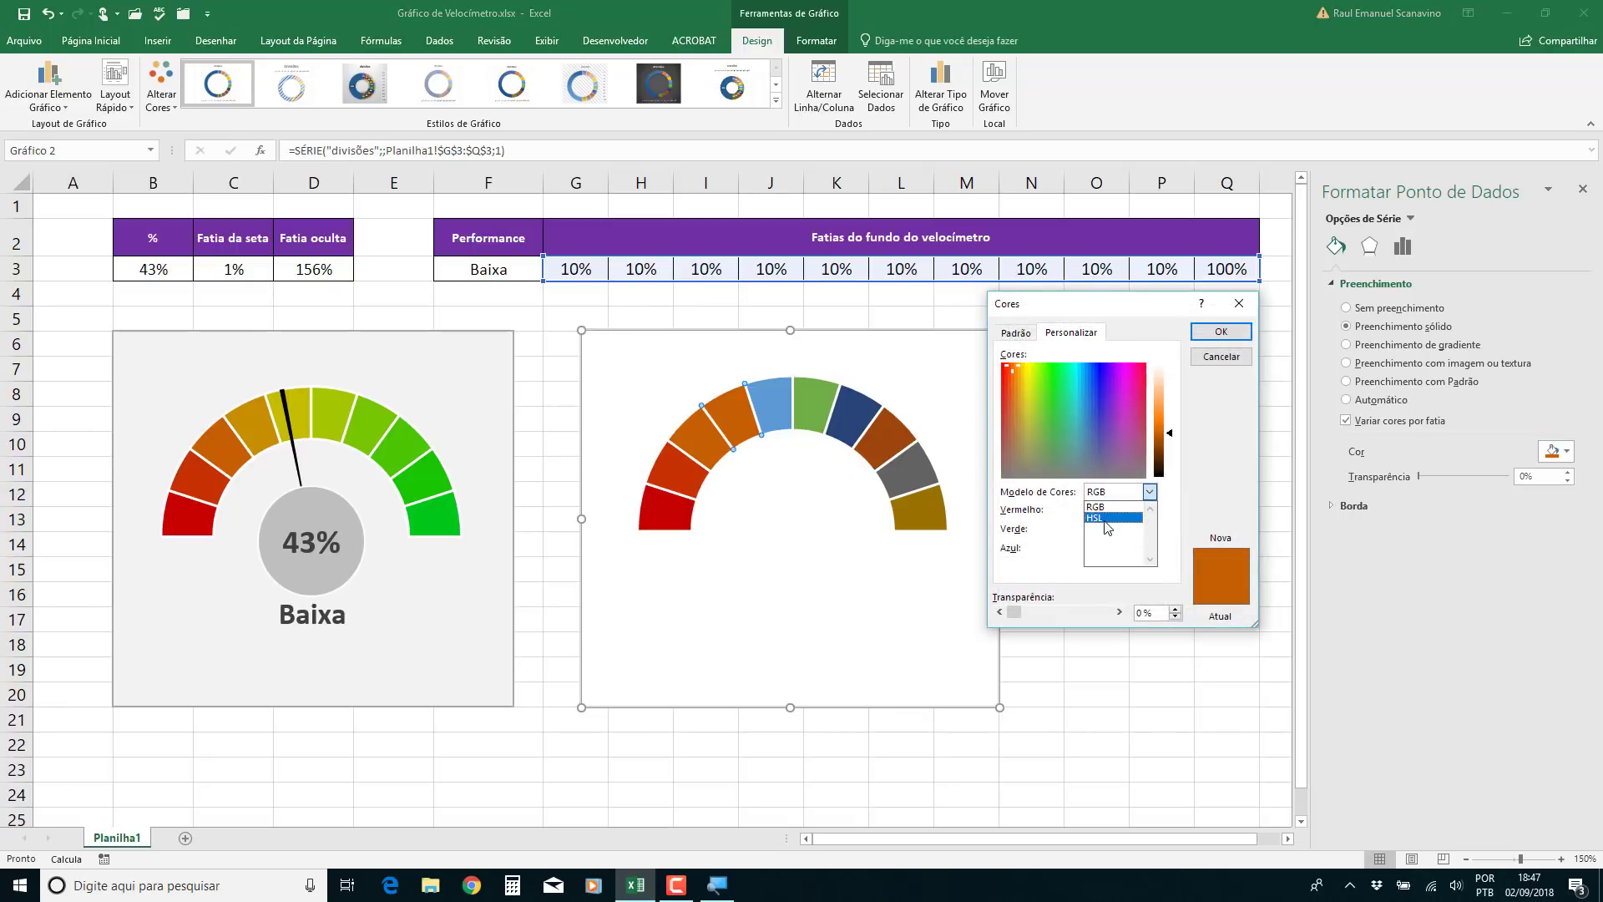
{"action": "left_click", "coordinate": [1095, 518]}
{"action": "key", "text": "Tab"}
{"action": "type", "text": "3"}
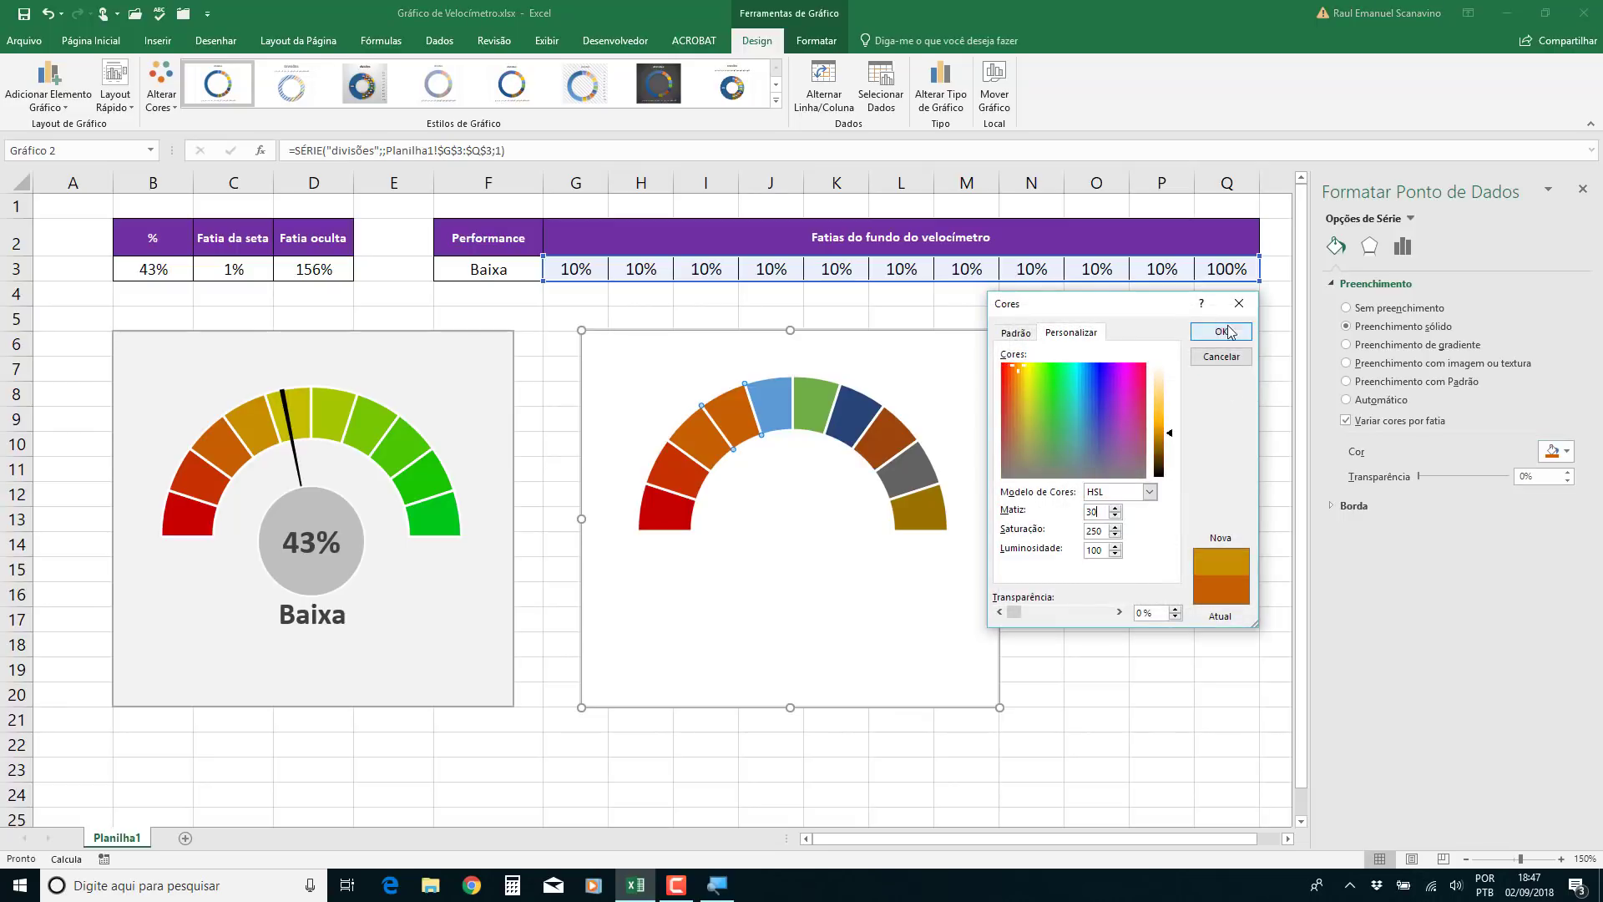
{"action": "left_click", "coordinate": [1220, 332]}
Colour the fifth slice yellow with HSL hue 40
{"action": "left_click", "coordinate": [774, 382]}
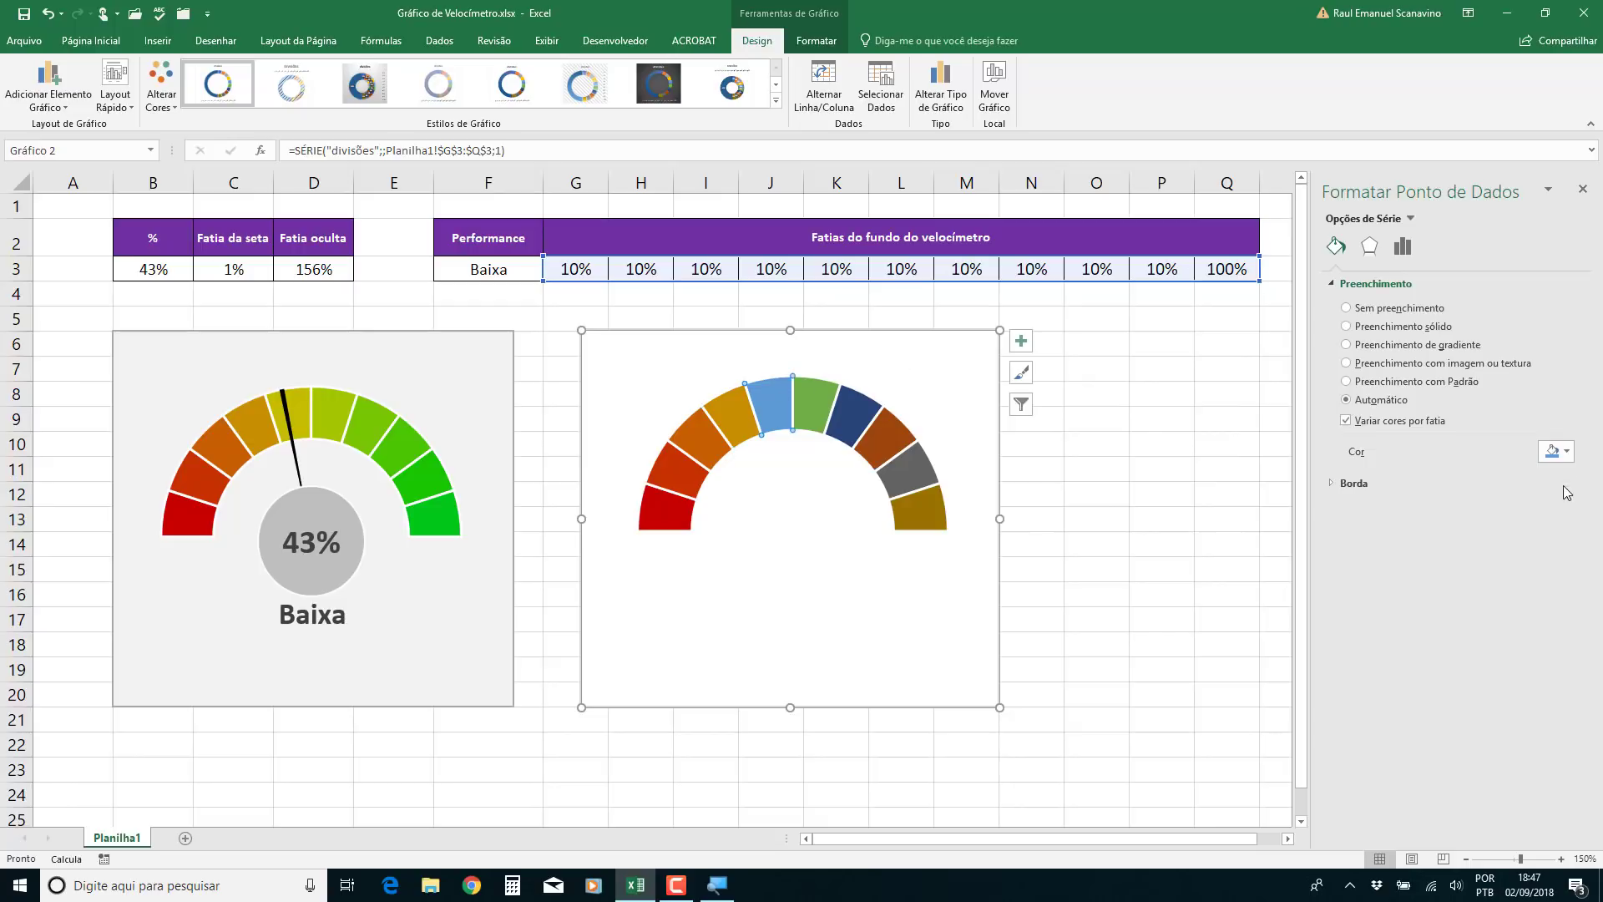
{"action": "left_click", "coordinate": [1560, 455]}
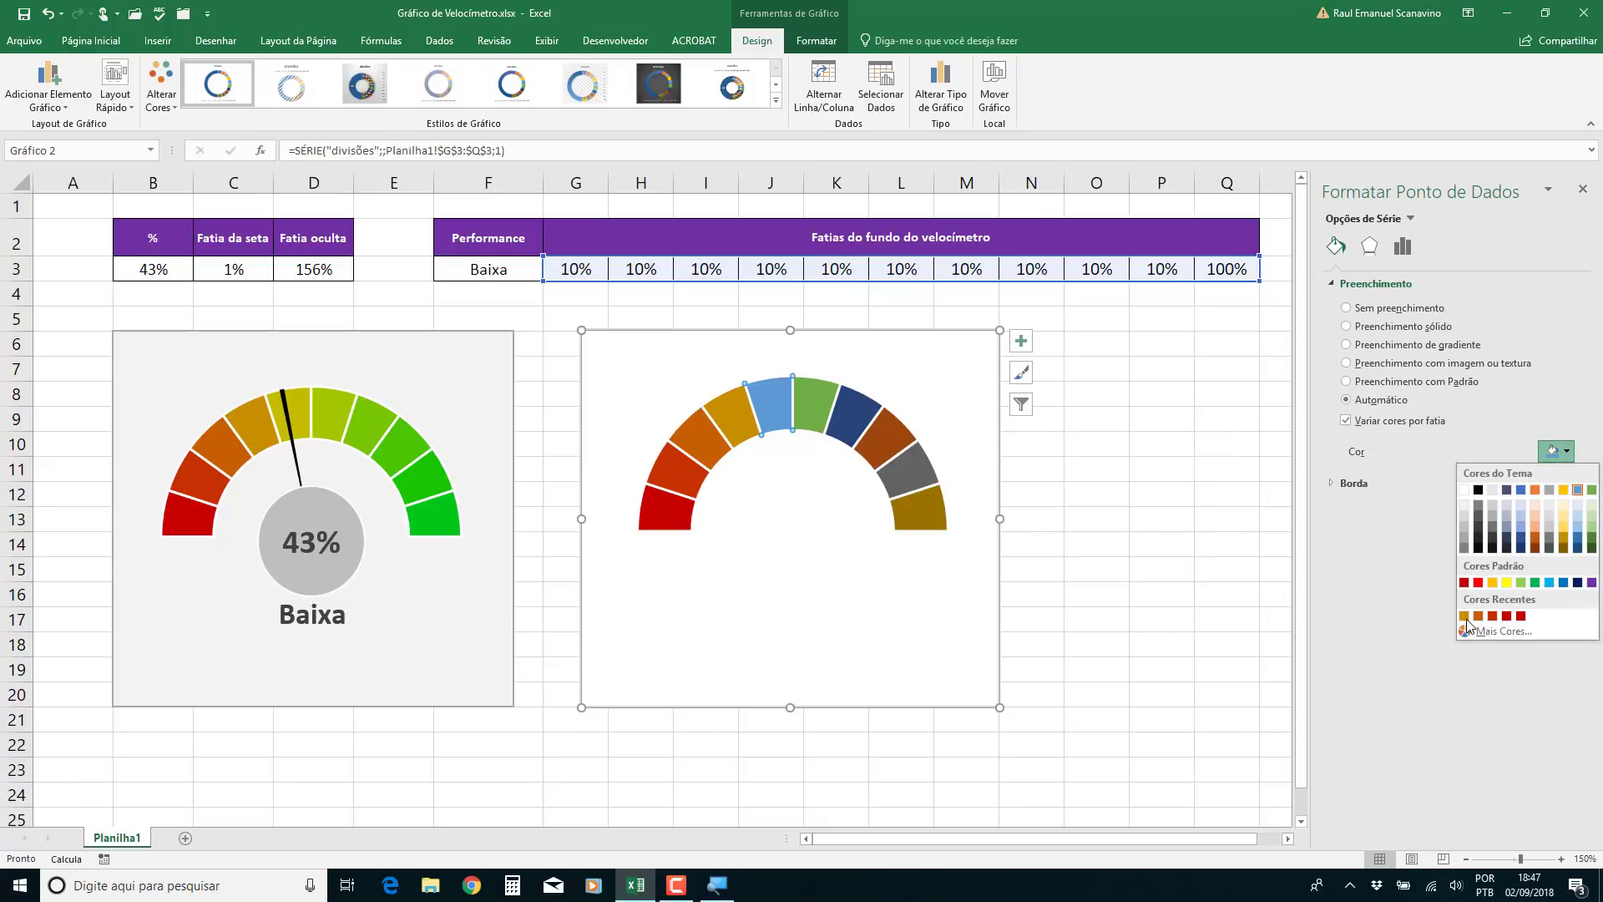
{"action": "left_click", "coordinate": [1463, 616]}
{"action": "left_click", "coordinate": [1561, 451]}
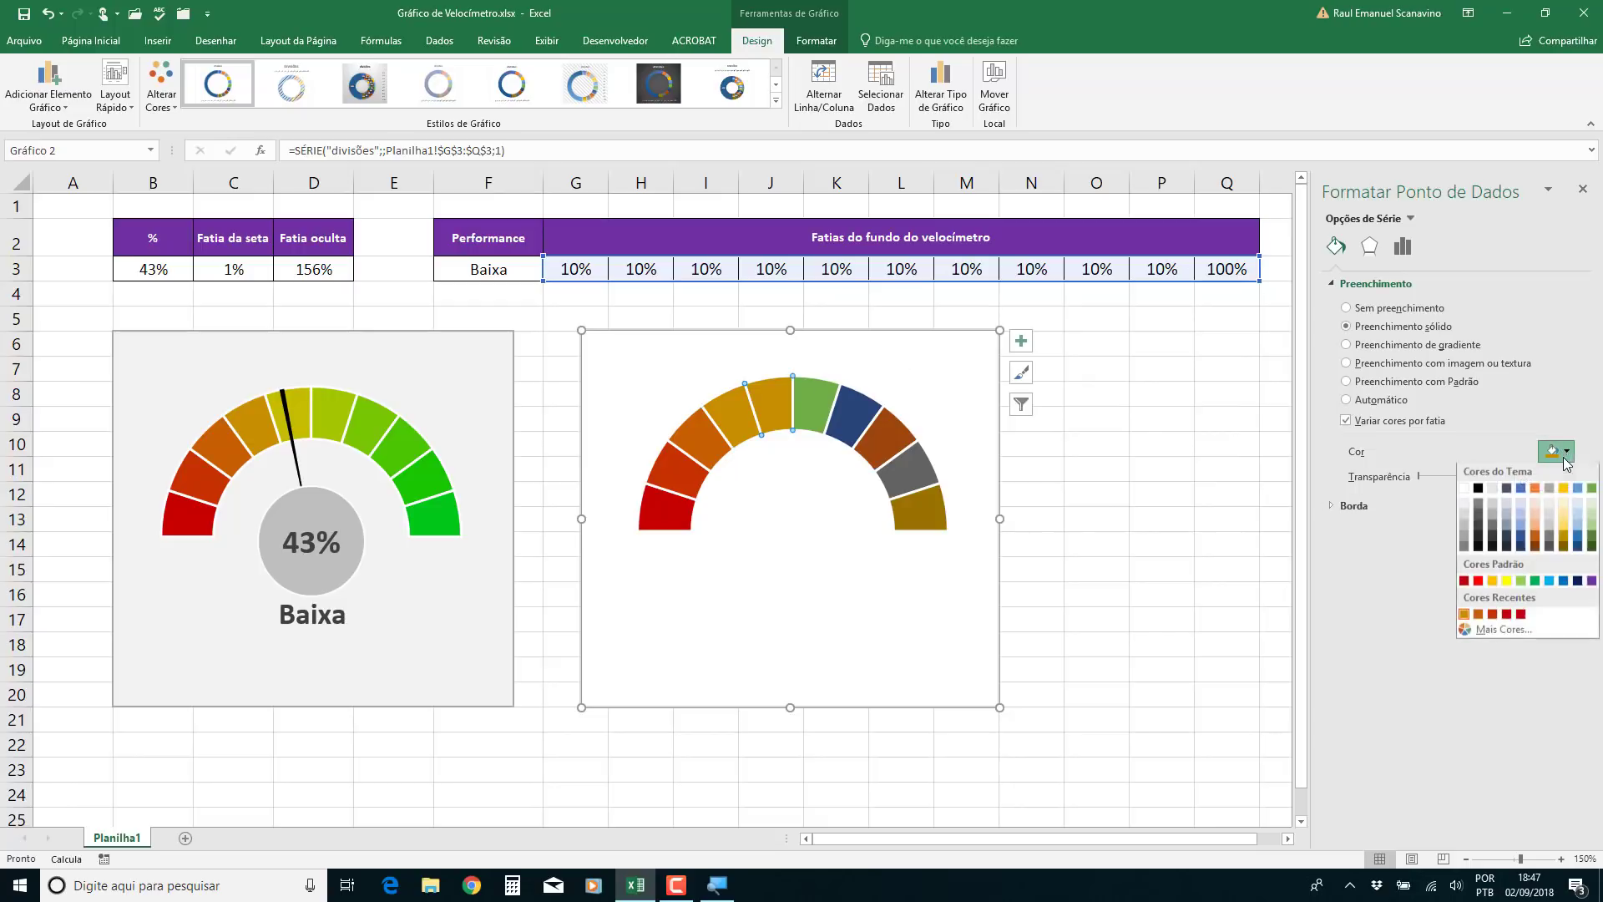
{"action": "left_click", "coordinate": [1503, 632]}
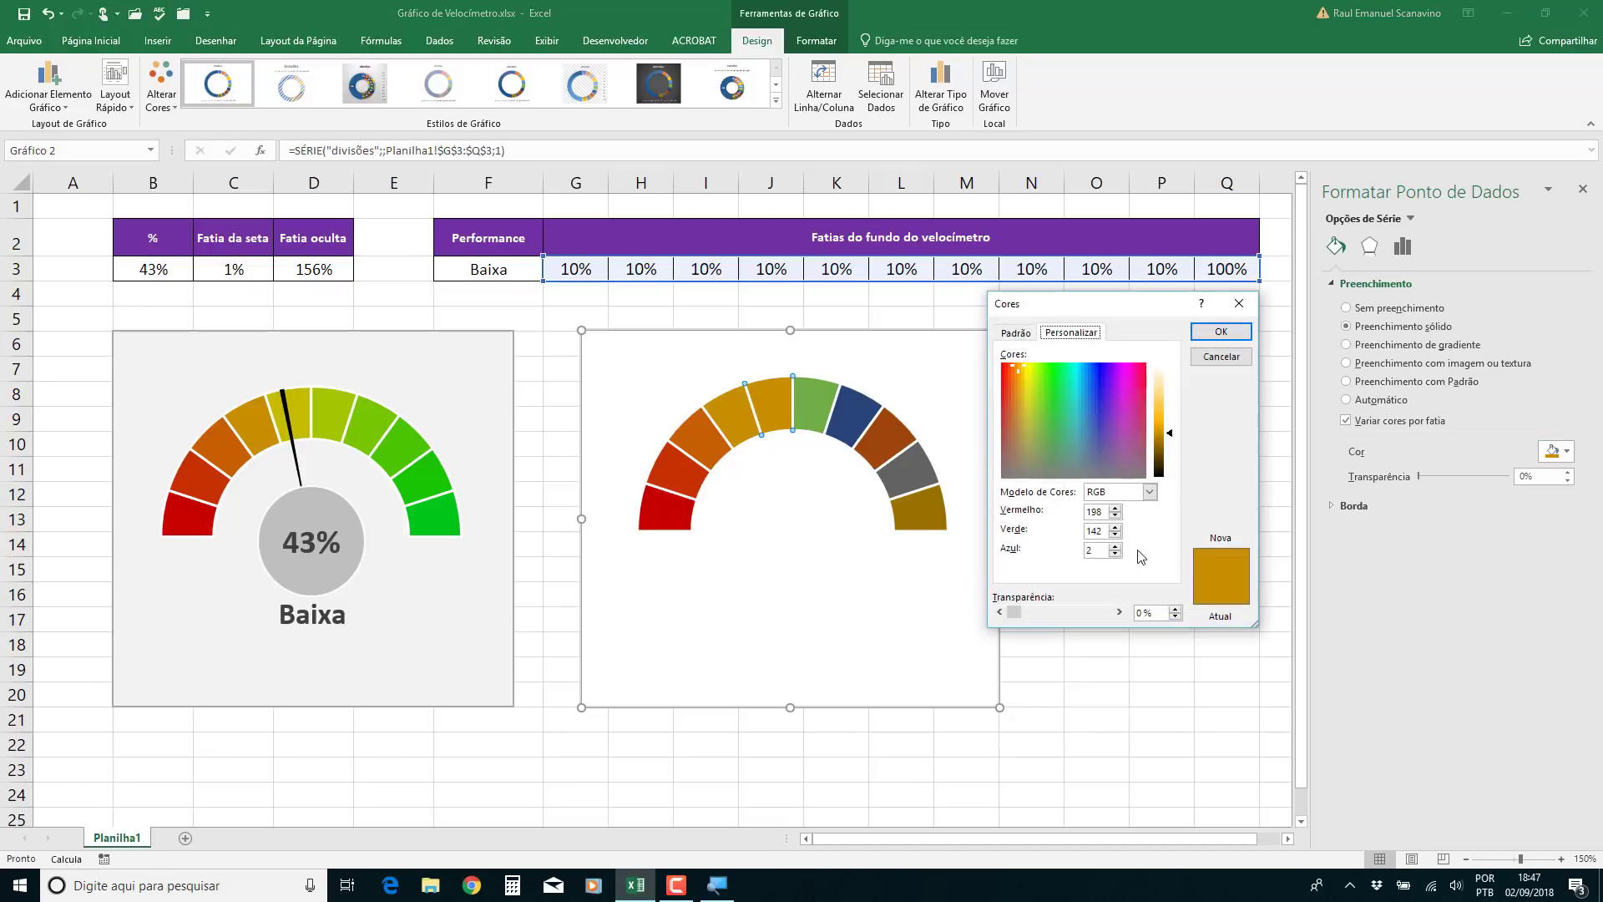
{"action": "double_click", "coordinate": [1106, 511]}
{"action": "type", "text": "40"}
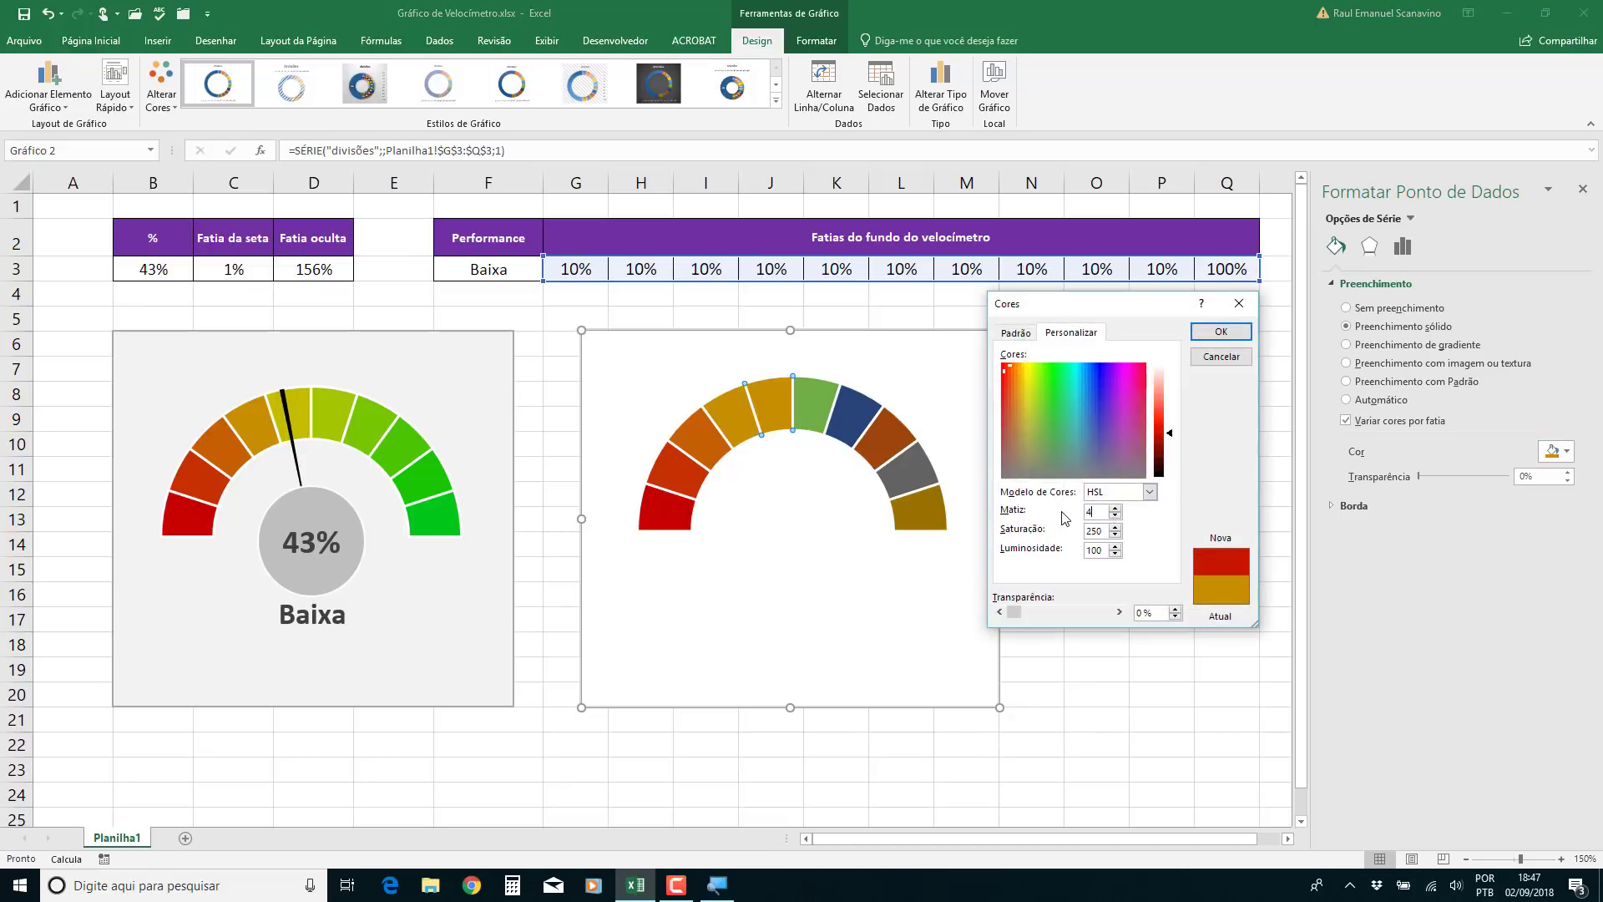
{"action": "left_click", "coordinate": [1220, 332]}
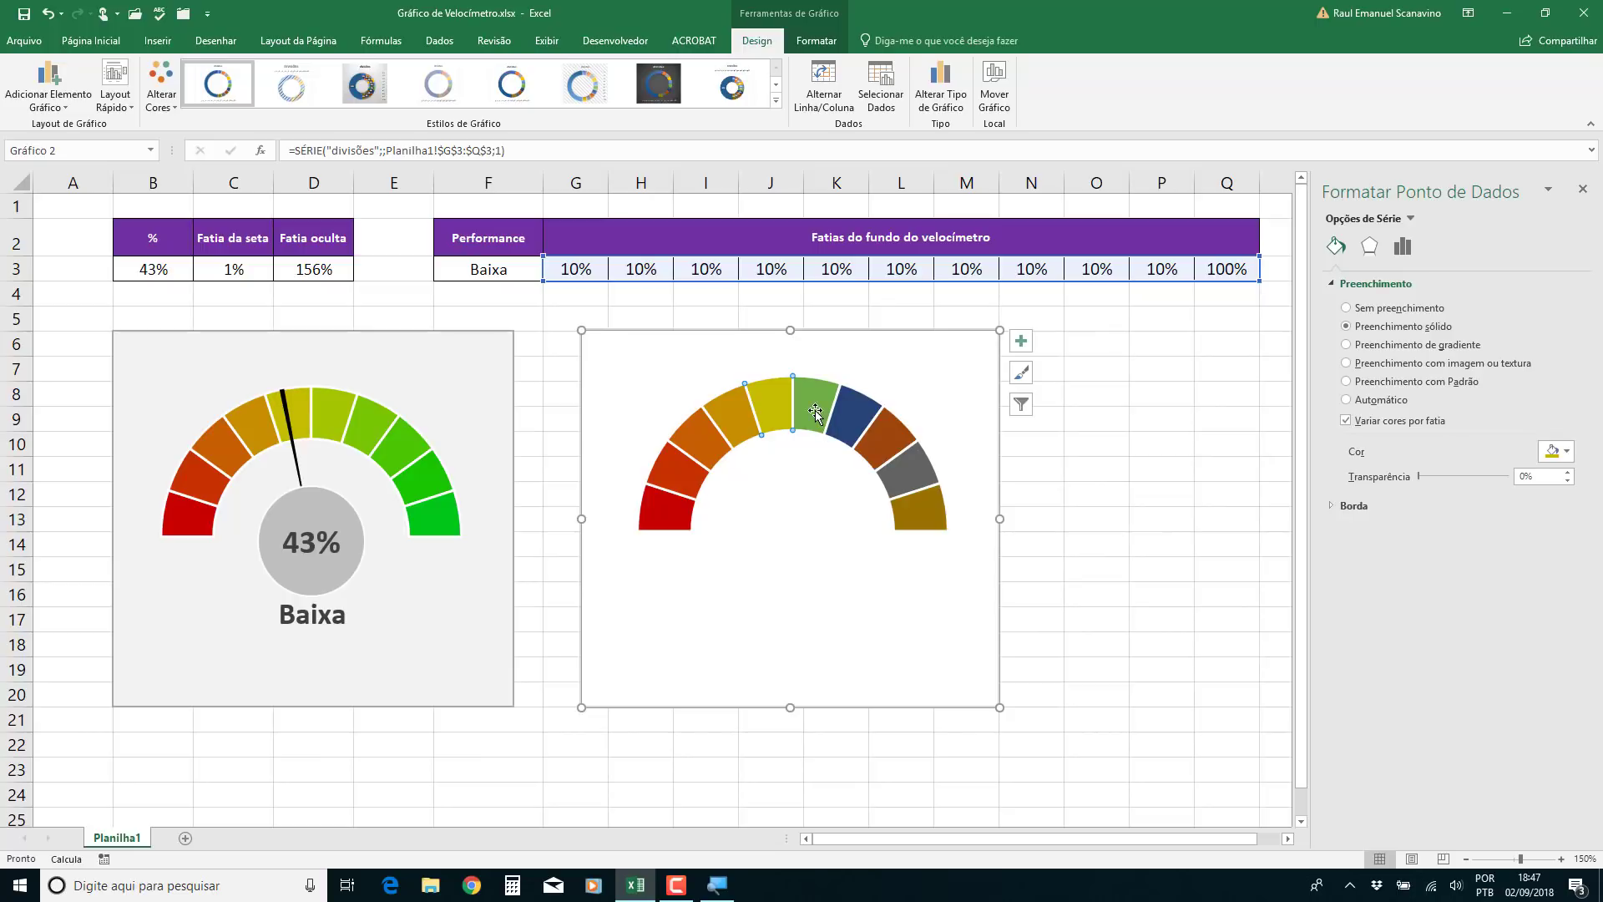
Colour the sixth slice yellow-green with HSL hue 50
{"action": "left_click", "coordinate": [1566, 452]}
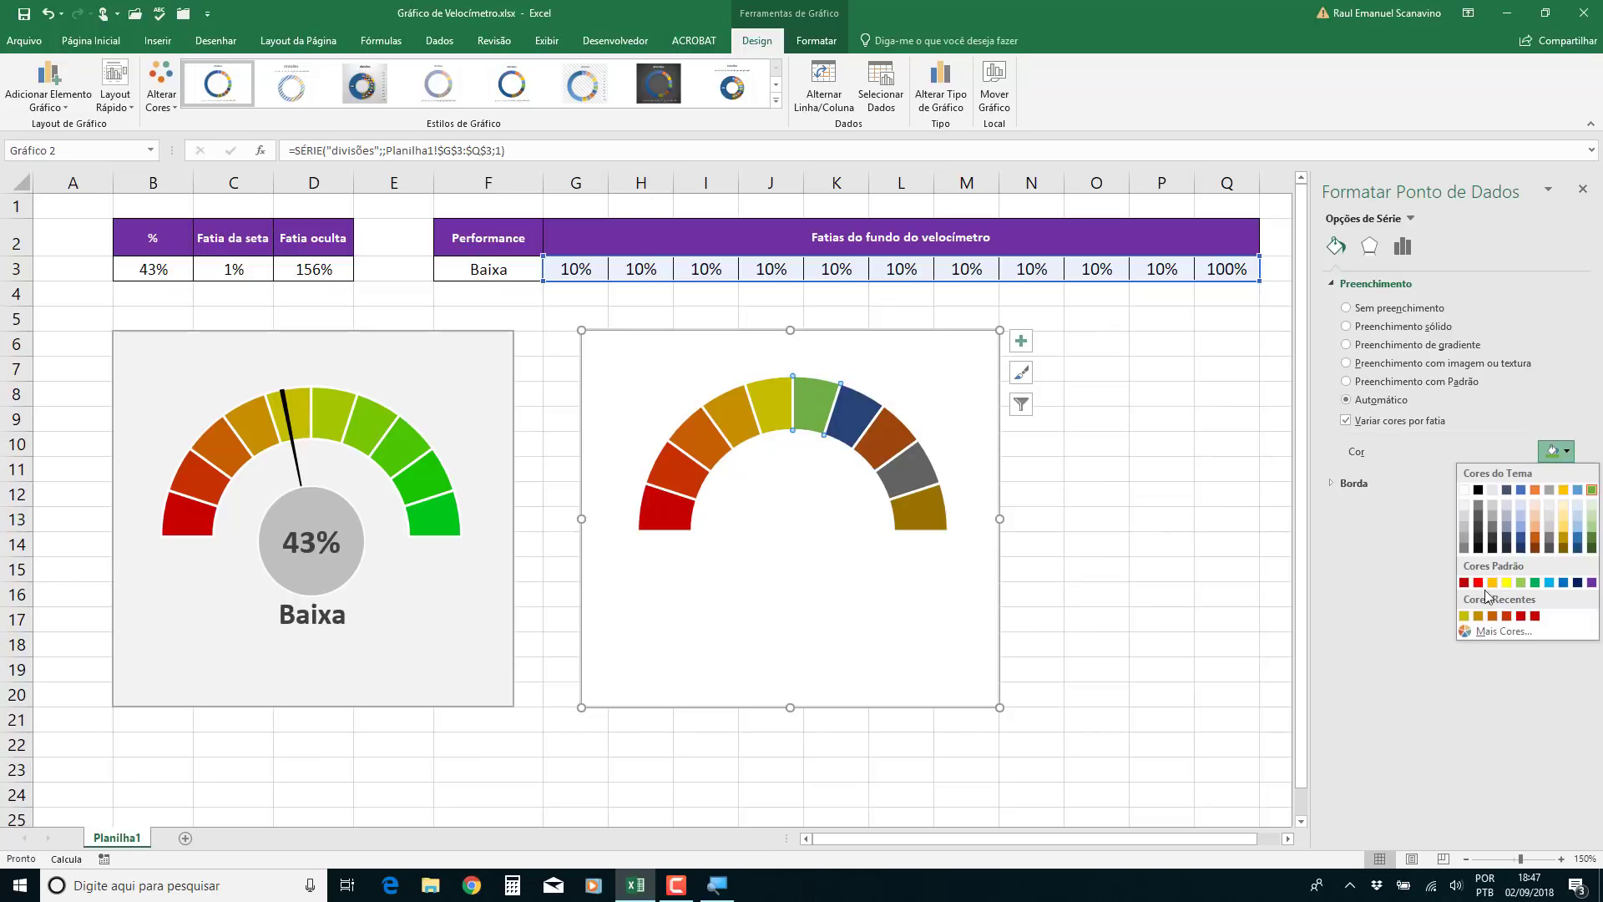
{"action": "left_click", "coordinate": [1464, 616]}
{"action": "left_click", "coordinate": [1566, 452]}
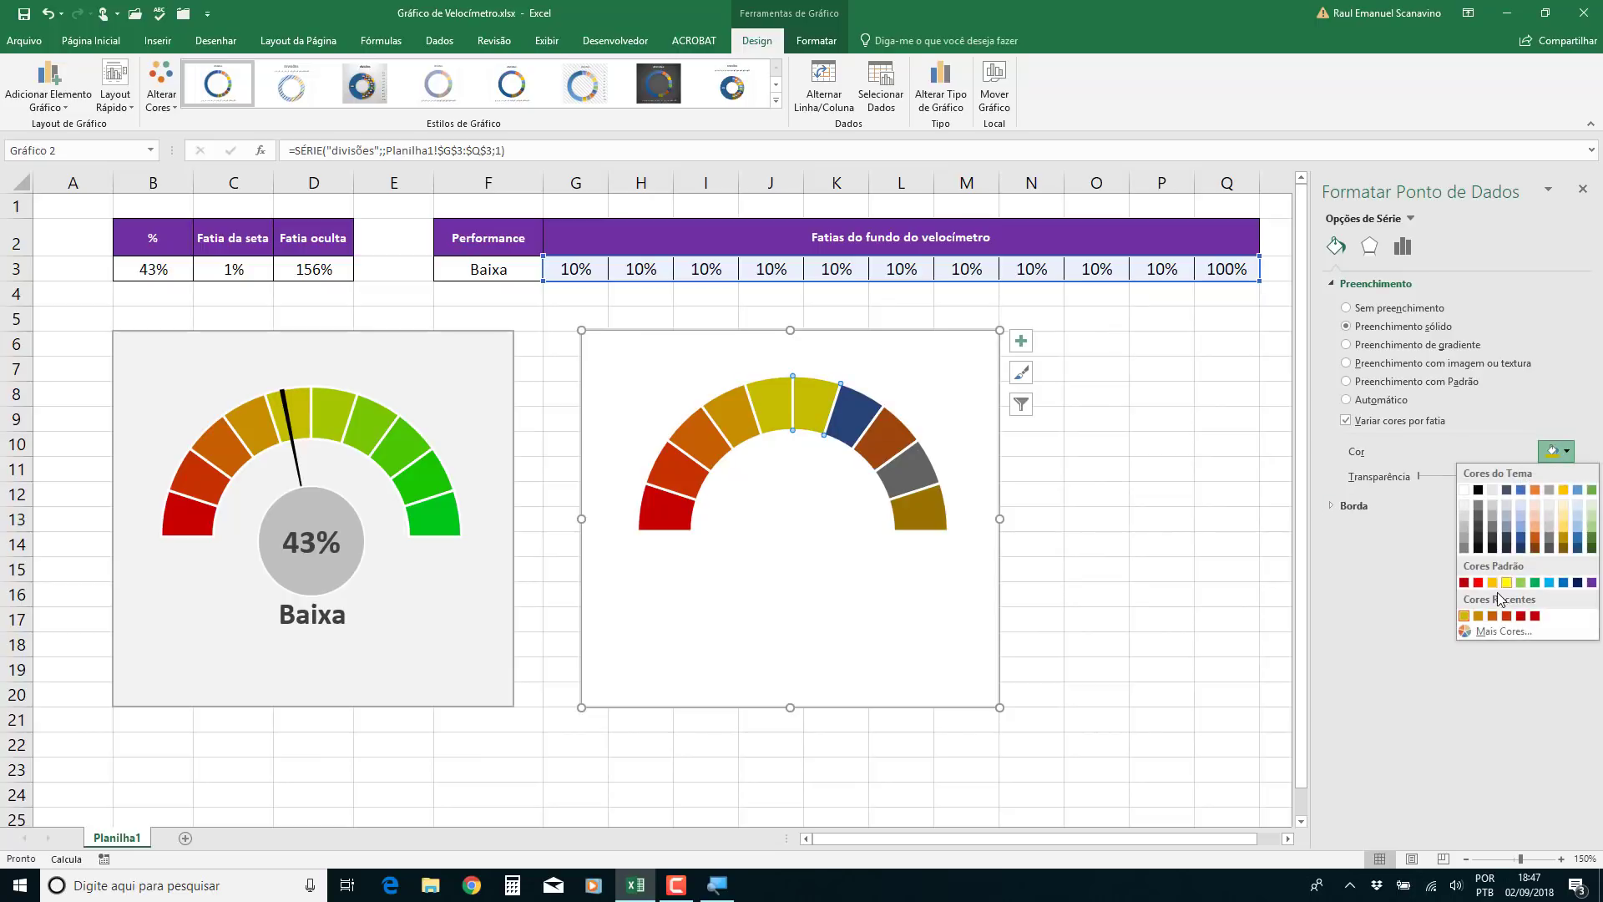
{"action": "left_click", "coordinate": [1491, 633]}
{"action": "left_click", "coordinate": [1149, 491]}
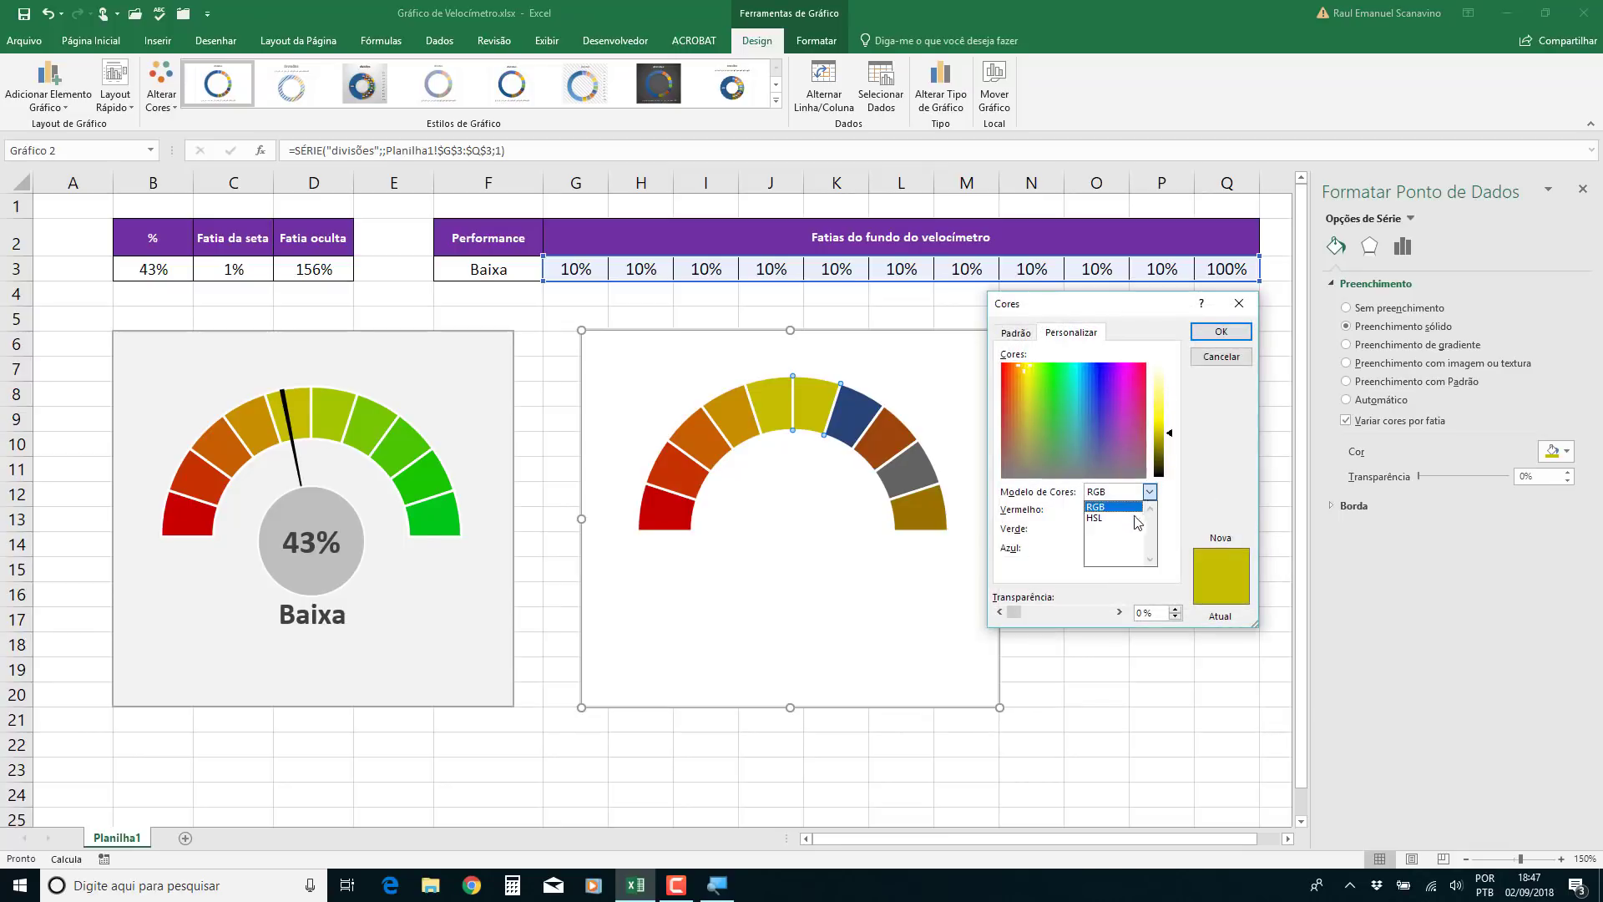
{"action": "left_click", "coordinate": [1115, 516]}
{"action": "key", "text": "Tab"}
{"action": "type", "text": "50"}
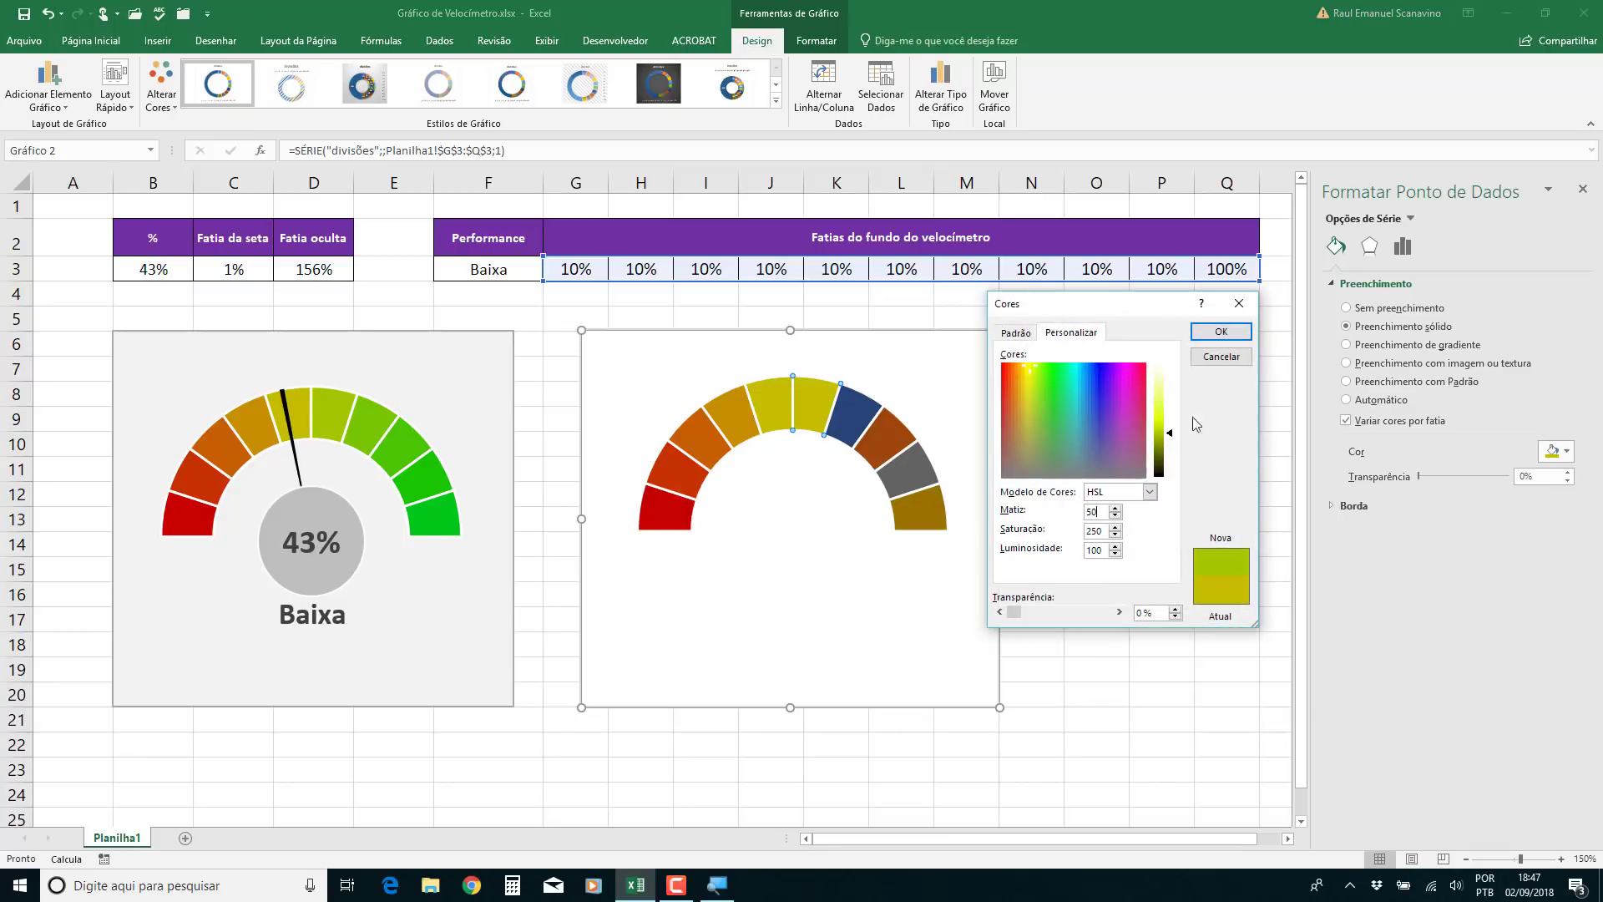
{"action": "left_click", "coordinate": [1221, 332]}
Colour the seventh slice green with HSL hue 60
{"action": "left_click", "coordinate": [866, 404]}
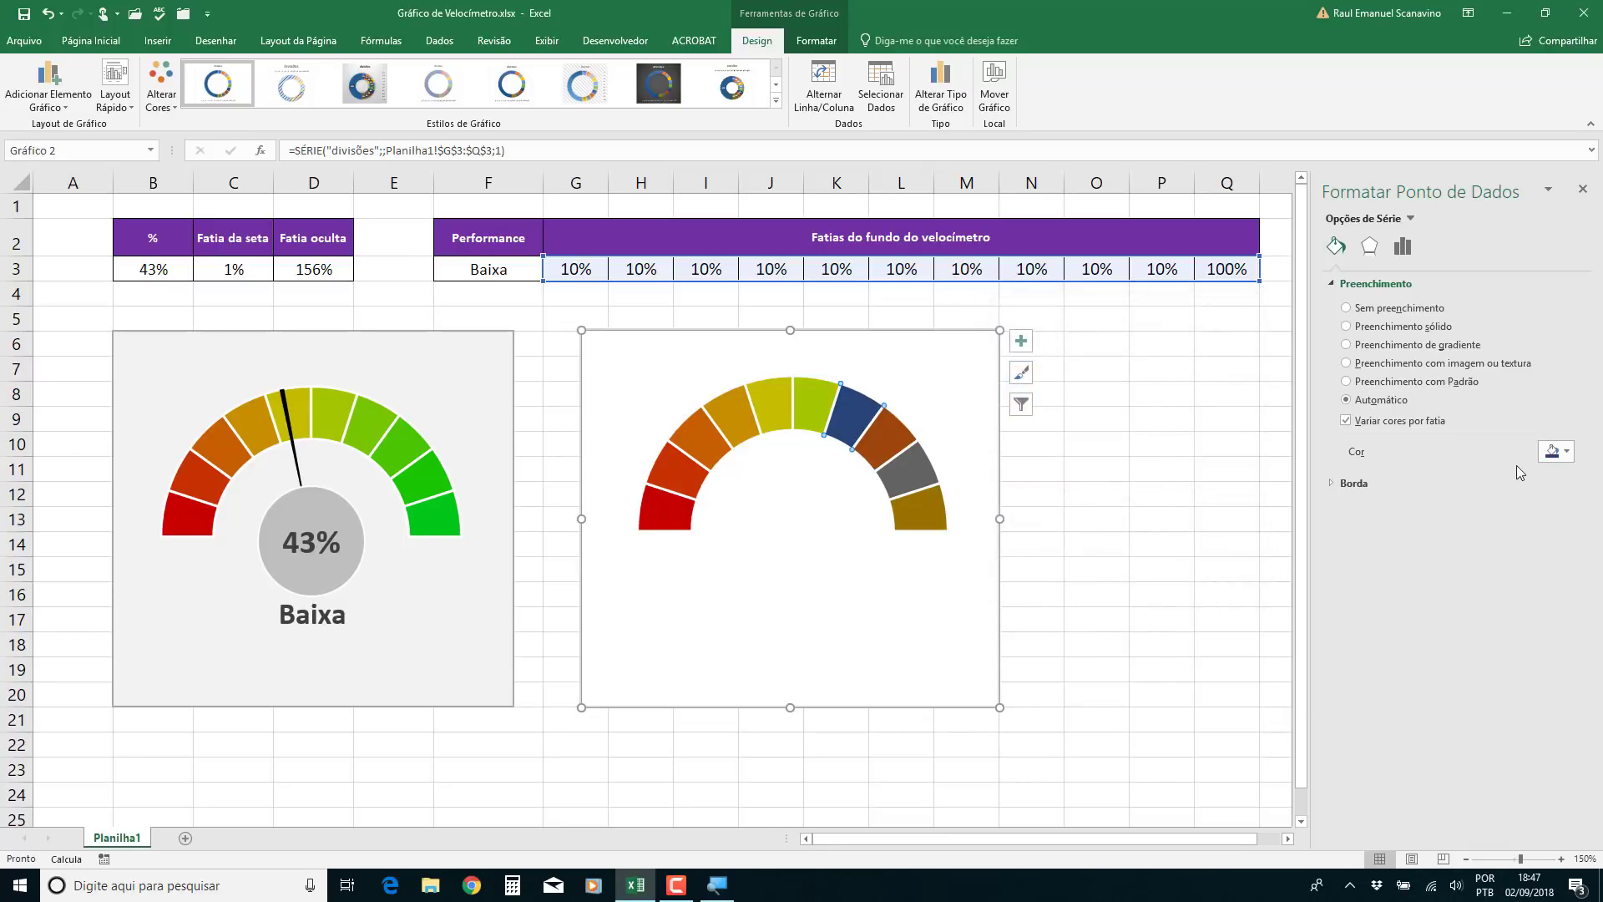
{"action": "left_click", "coordinate": [1567, 452]}
{"action": "left_click", "coordinate": [1463, 616]}
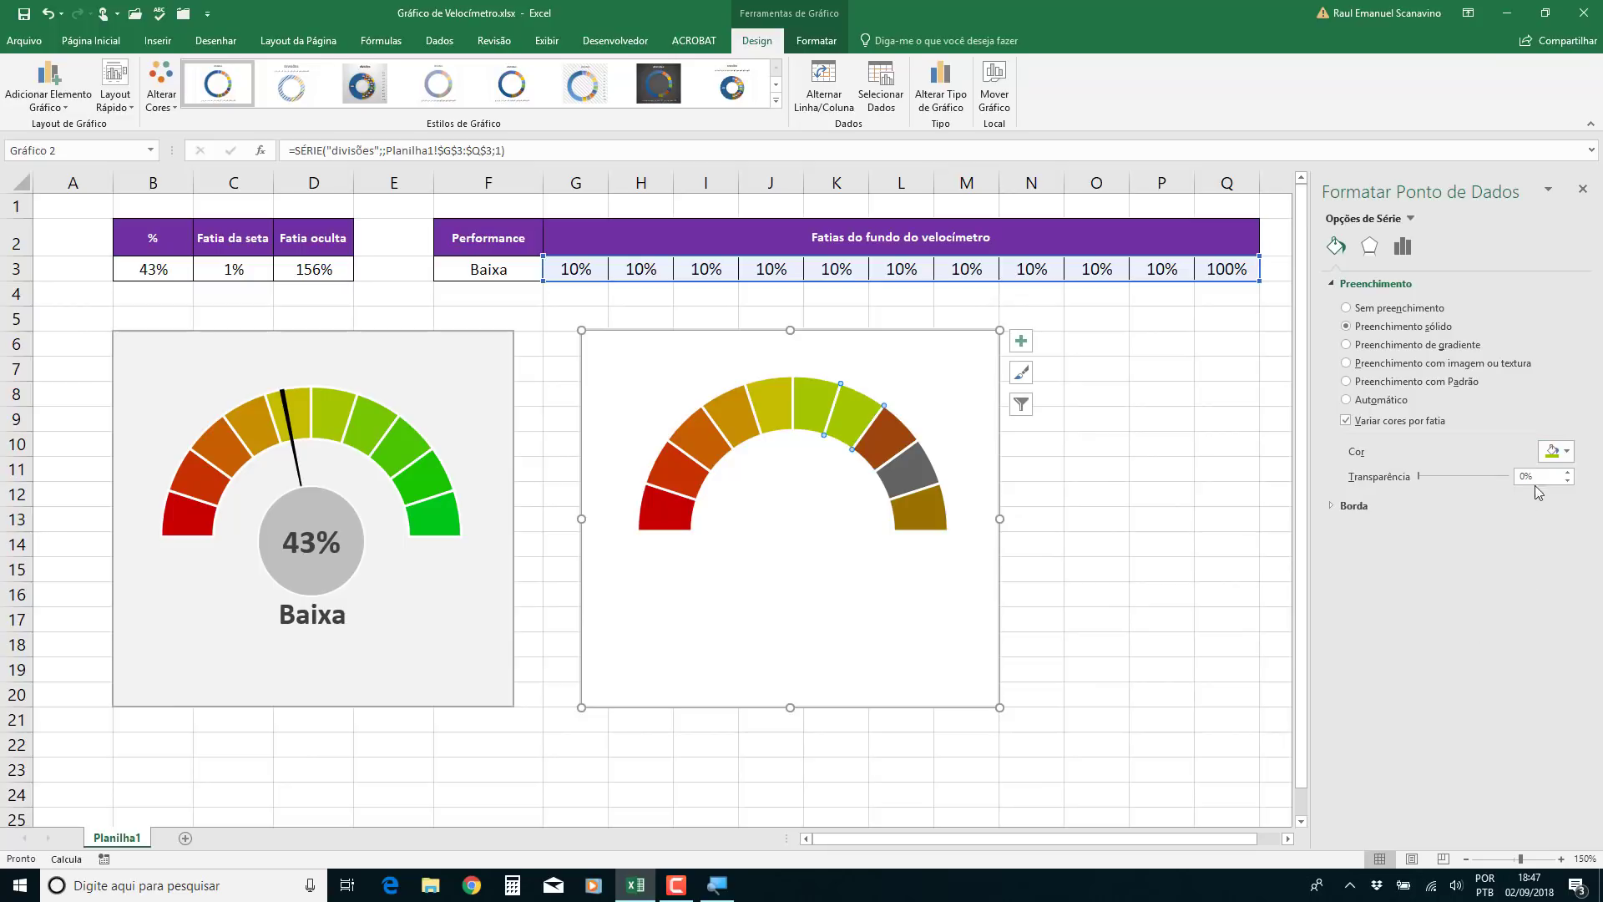
{"action": "left_click", "coordinate": [1567, 452]}
{"action": "left_click", "coordinate": [1503, 631]}
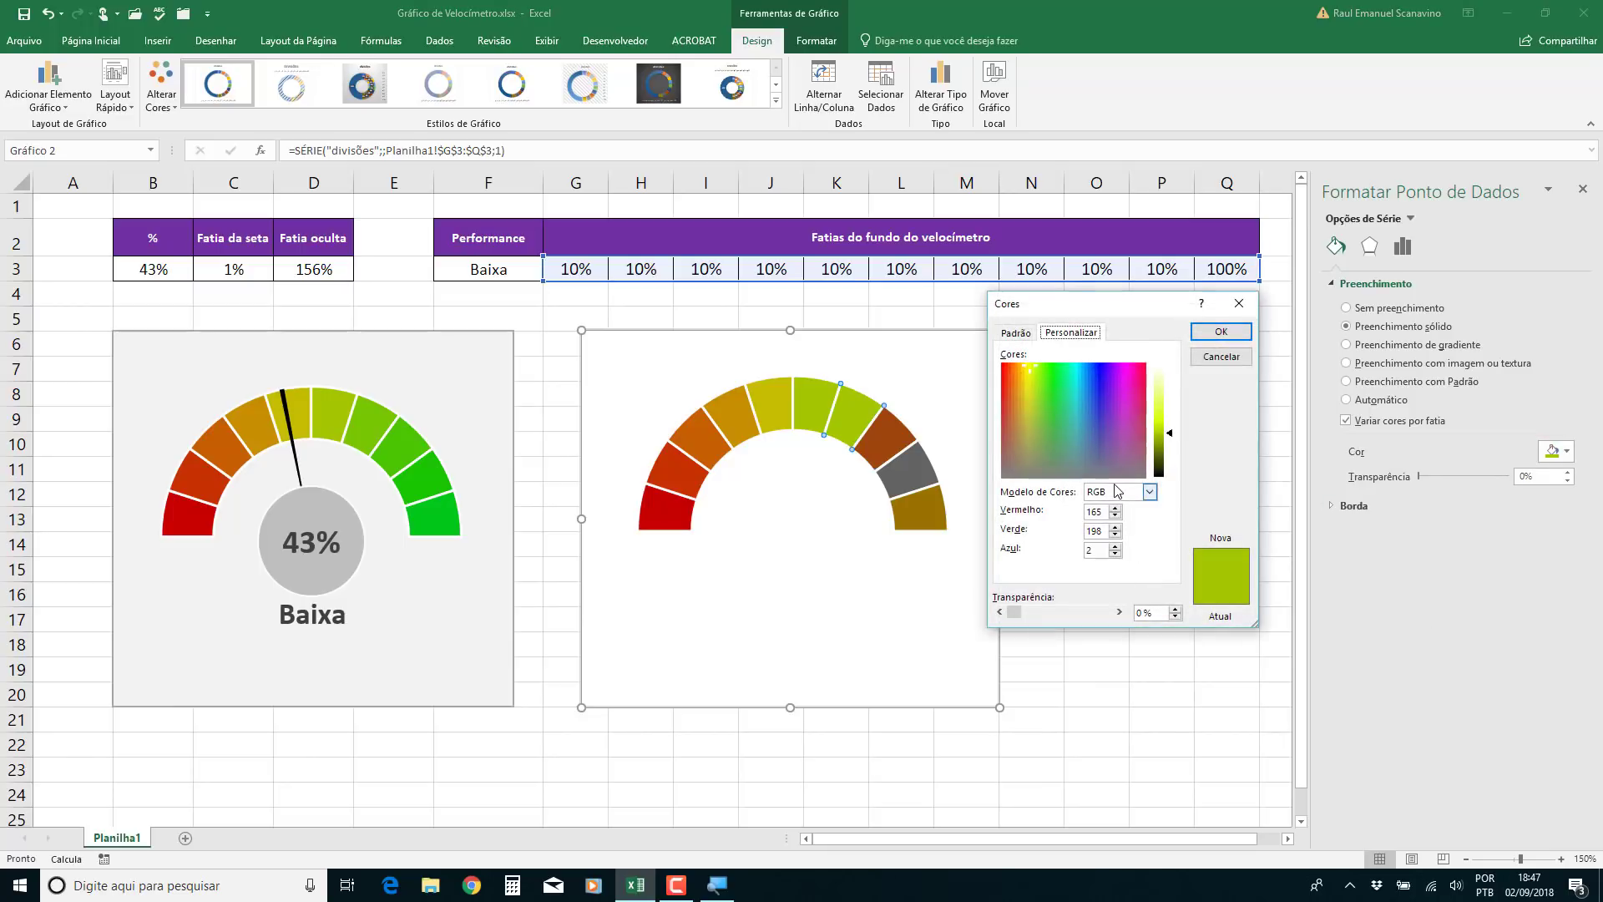
{"action": "left_click", "coordinate": [1150, 491]}
{"action": "left_click", "coordinate": [1112, 522]}
{"action": "double_click", "coordinate": [1096, 511]}
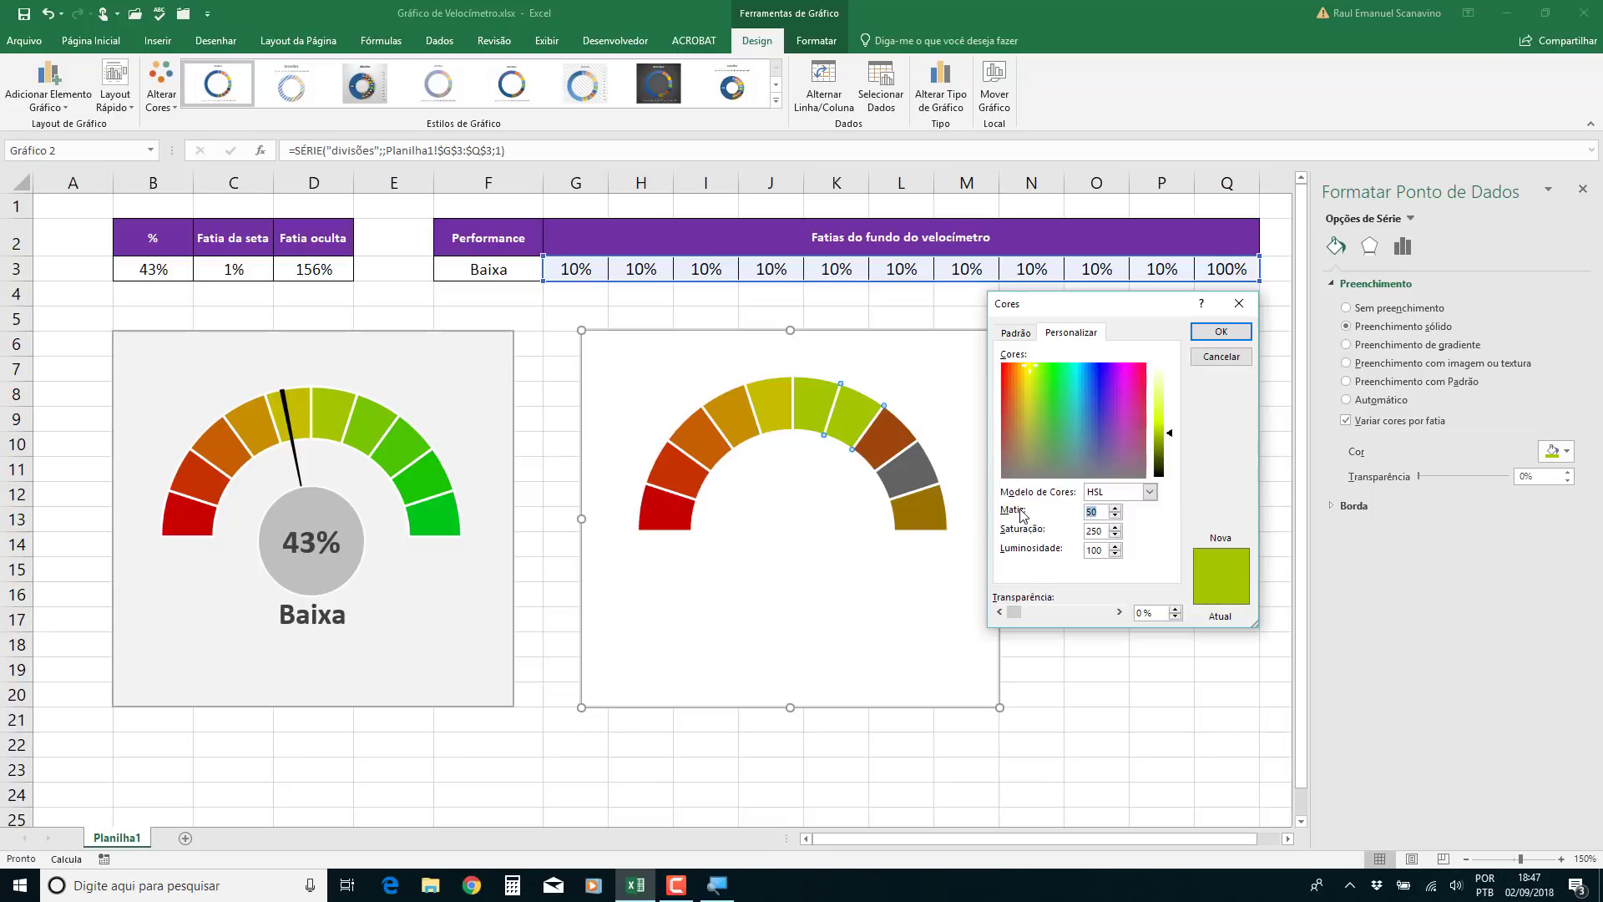
{"action": "type", "text": "60"}
{"action": "left_click", "coordinate": [1220, 331]}
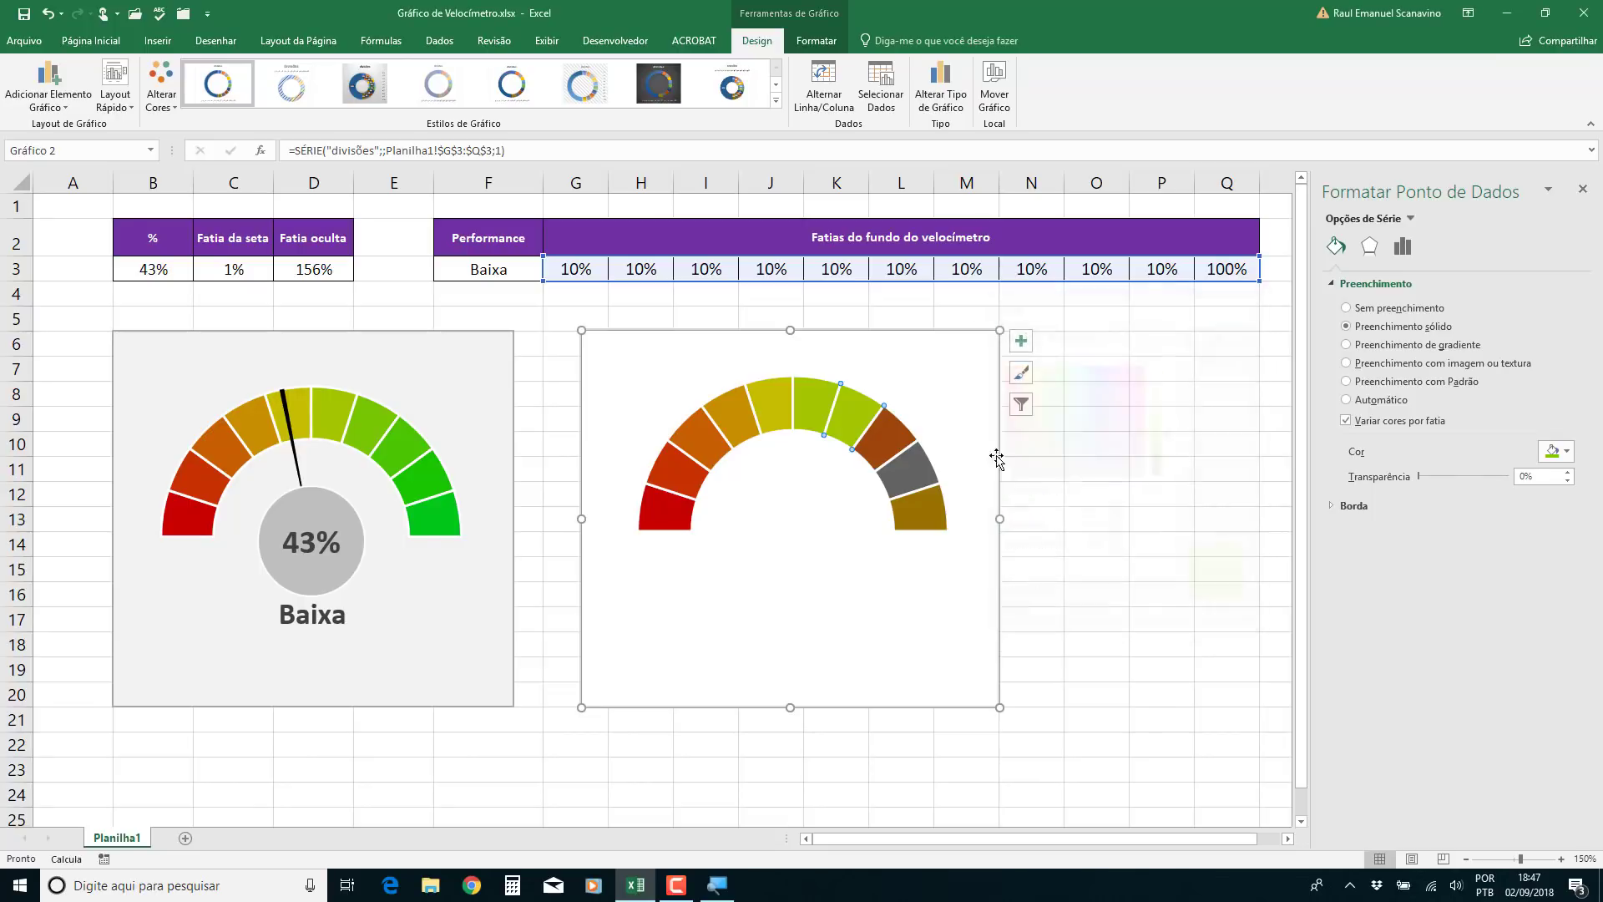
Colour the eighth slice green with HSL hue 80
{"action": "key", "text": "Right"}
{"action": "left_click", "coordinate": [1563, 458]}
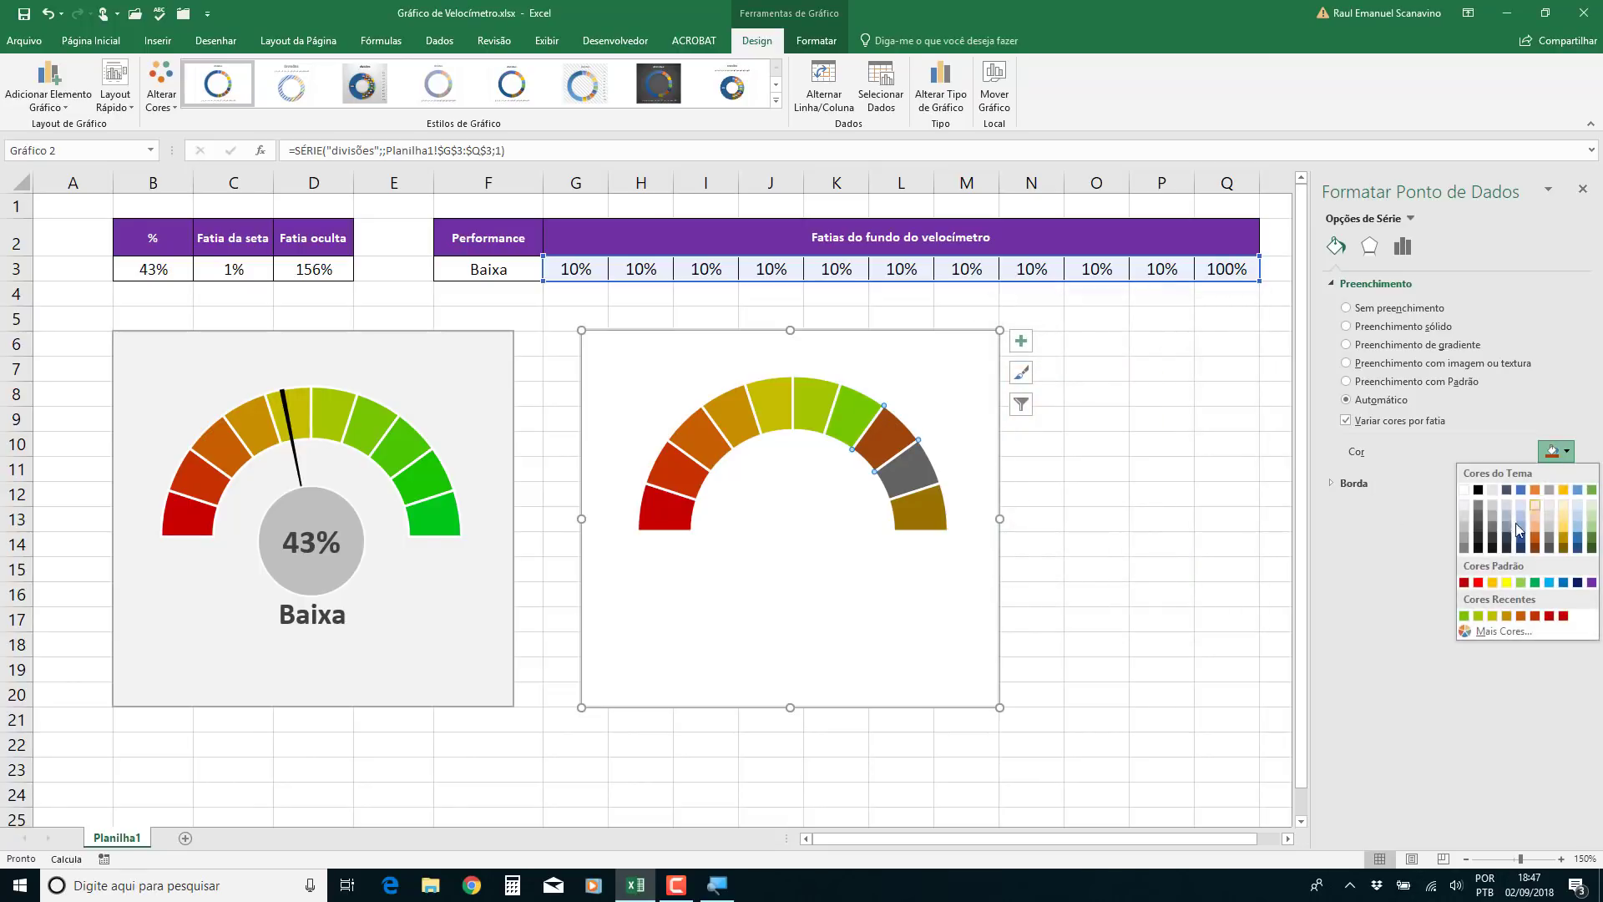
{"action": "left_click", "coordinate": [1466, 615]}
{"action": "left_click", "coordinate": [1557, 451]}
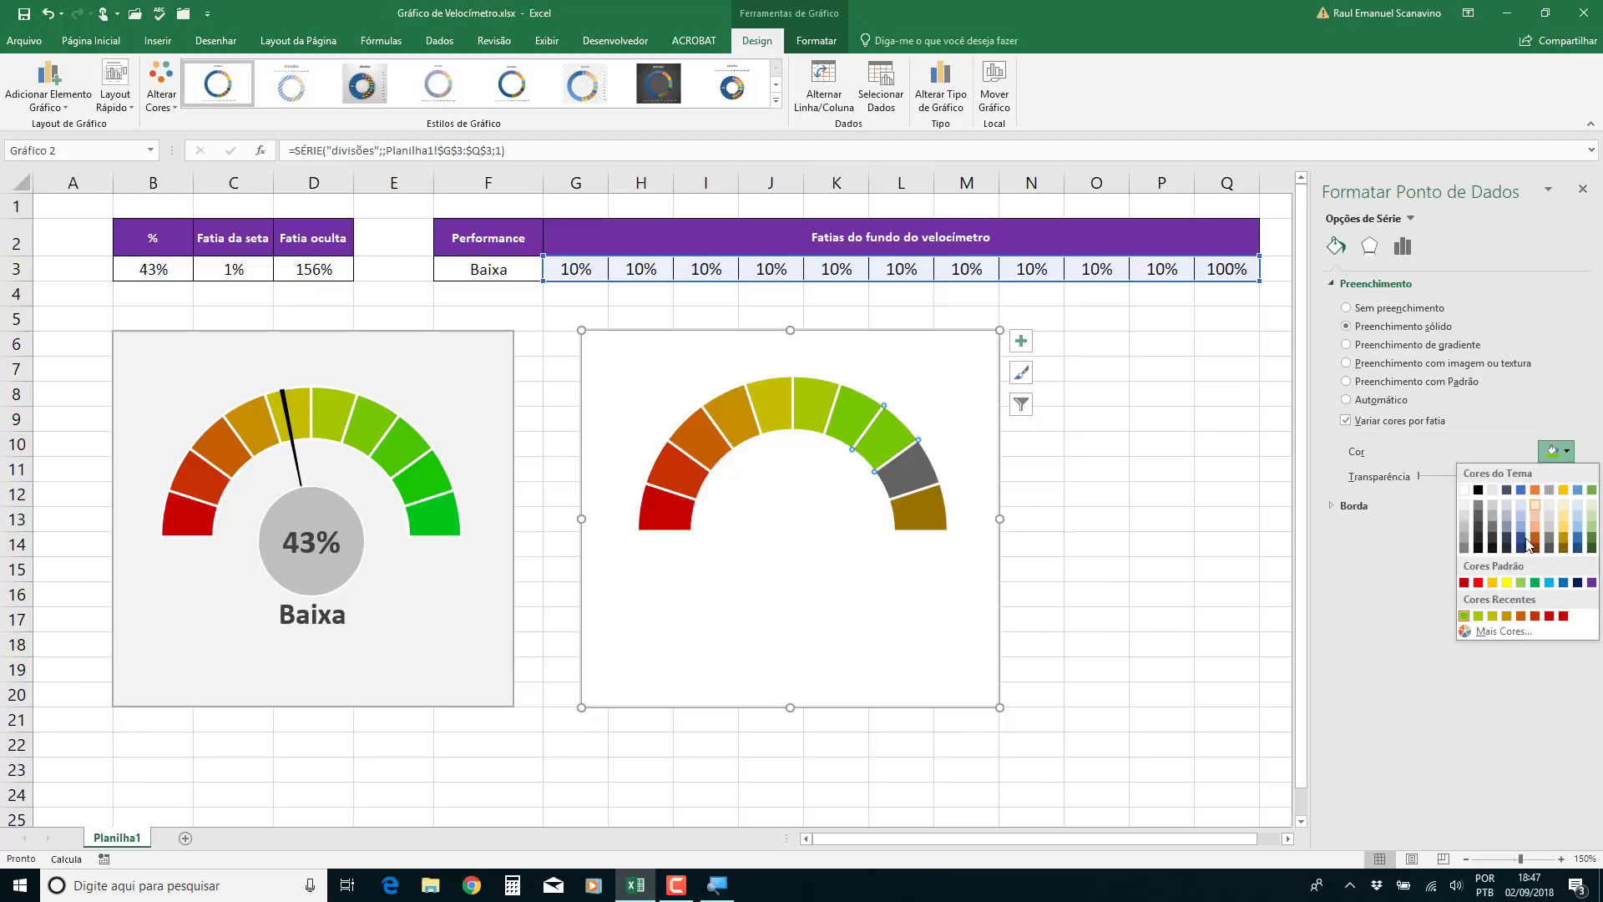
{"action": "left_click", "coordinate": [1496, 631]}
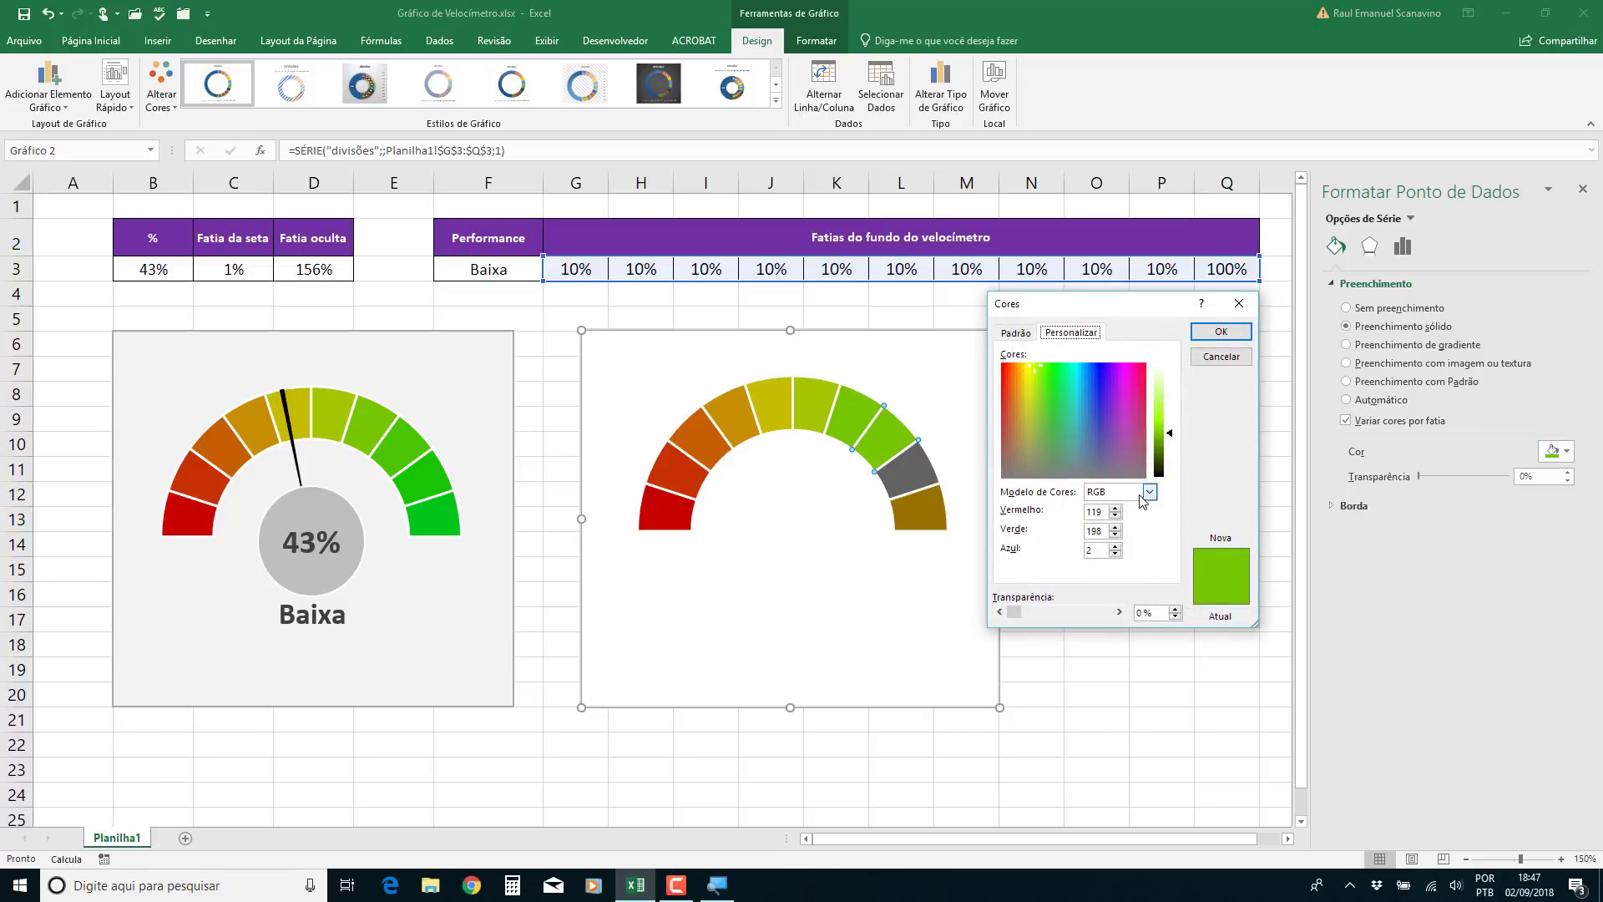
{"action": "left_click", "coordinate": [1149, 491]}
{"action": "left_click", "coordinate": [1112, 518]}
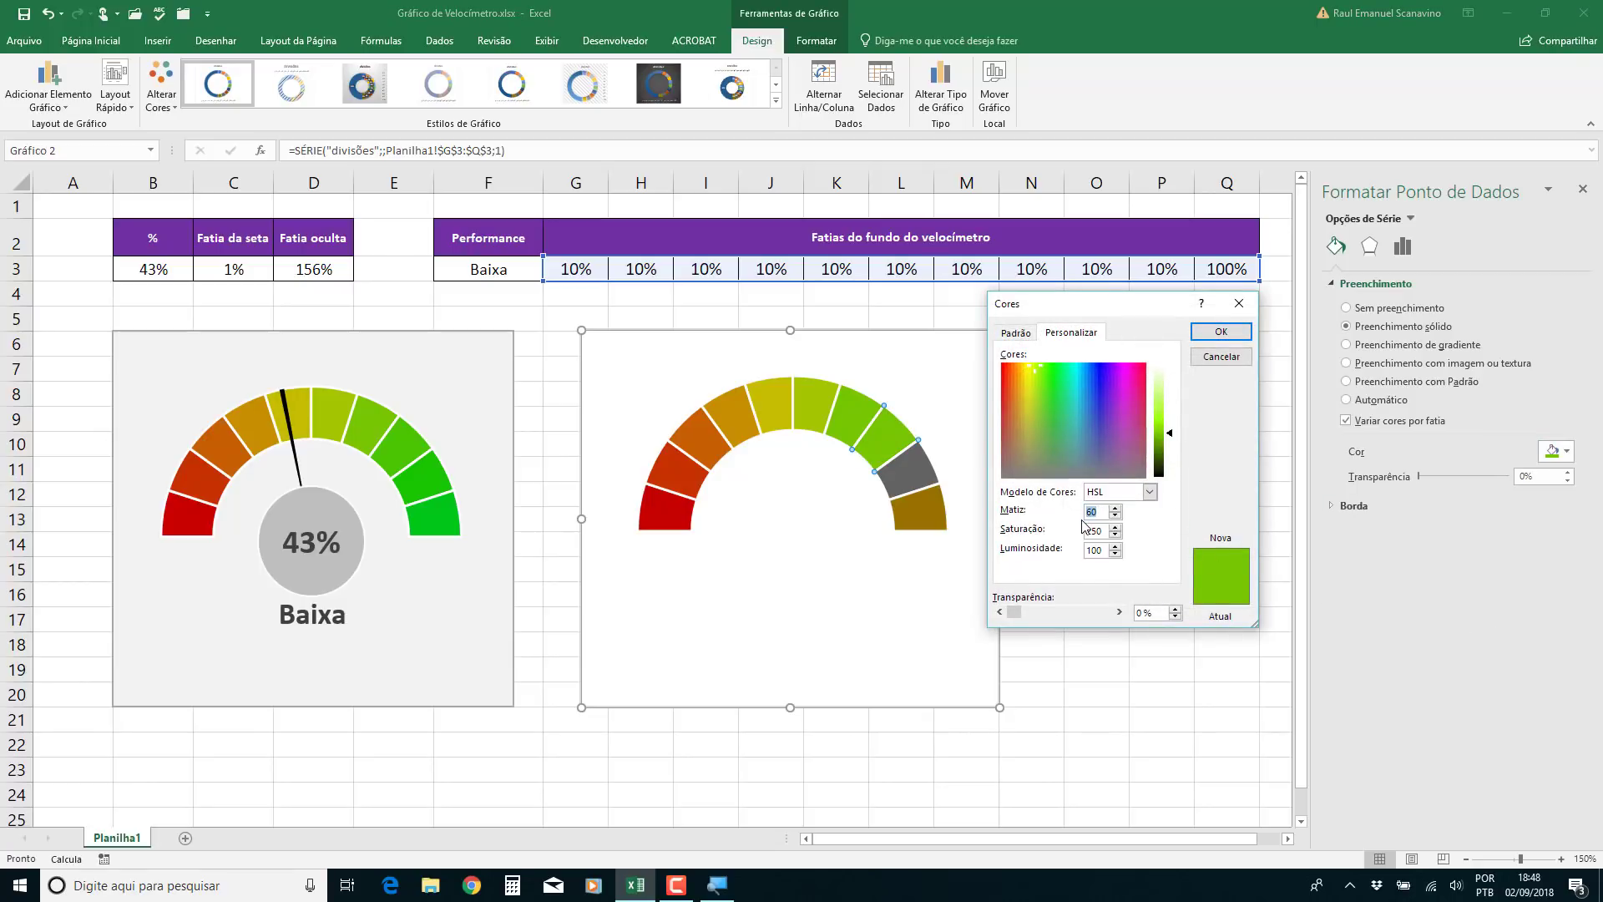
{"action": "type", "text": "80"}
{"action": "left_click", "coordinate": [1220, 331]}
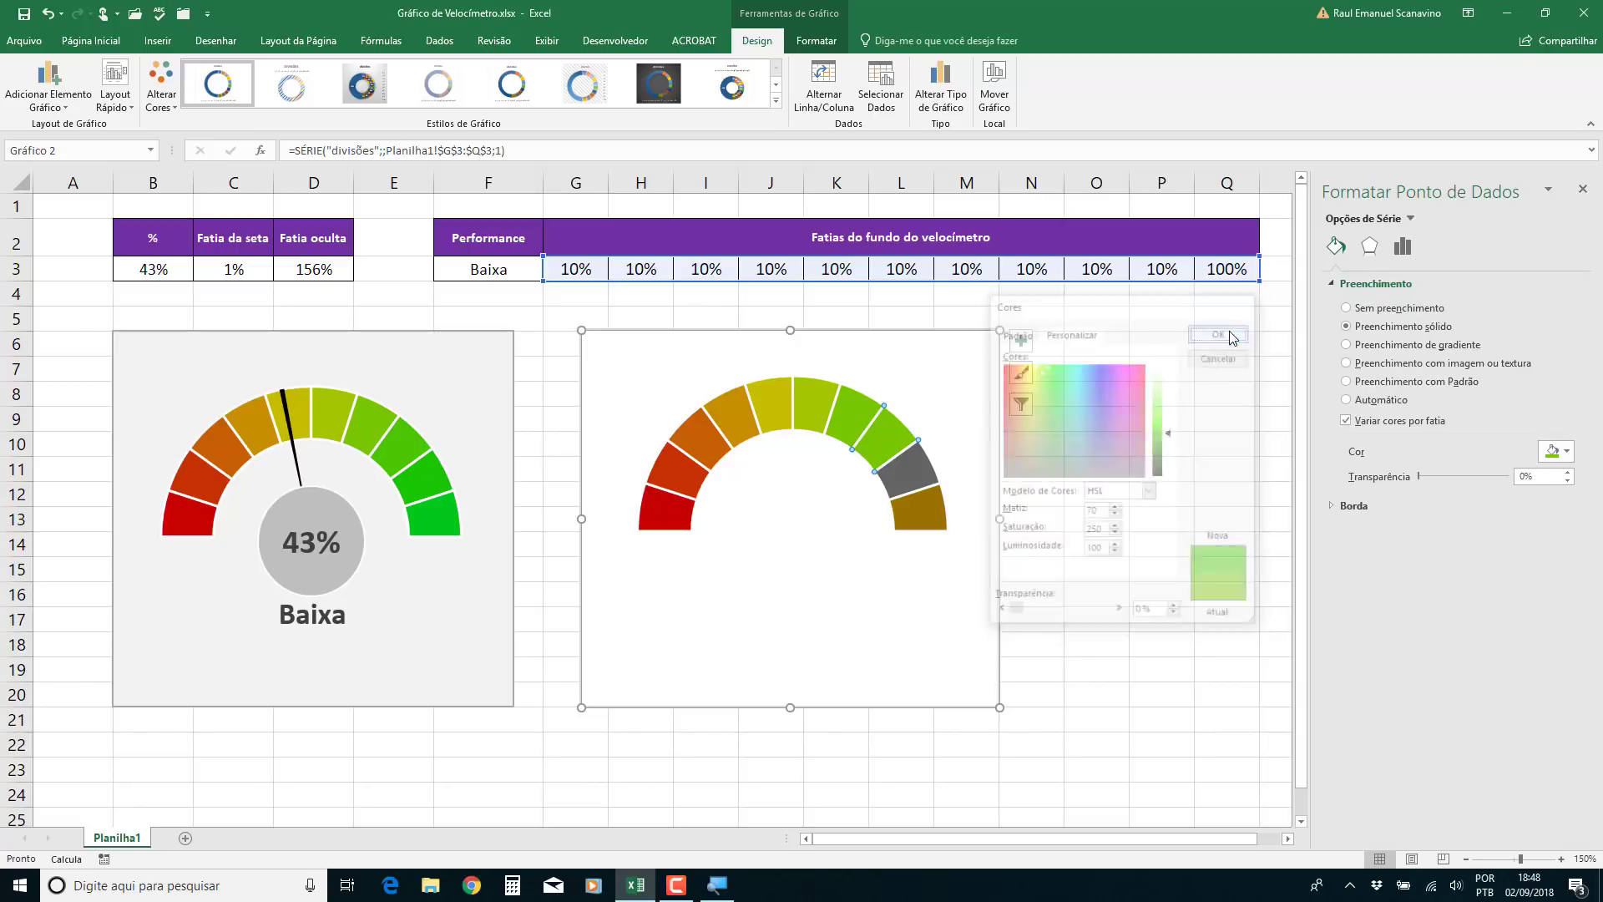
Colour the ninth slice bright green with HSL hue 80
{"action": "left_click", "coordinate": [890, 469]}
{"action": "left_click", "coordinate": [1566, 451]}
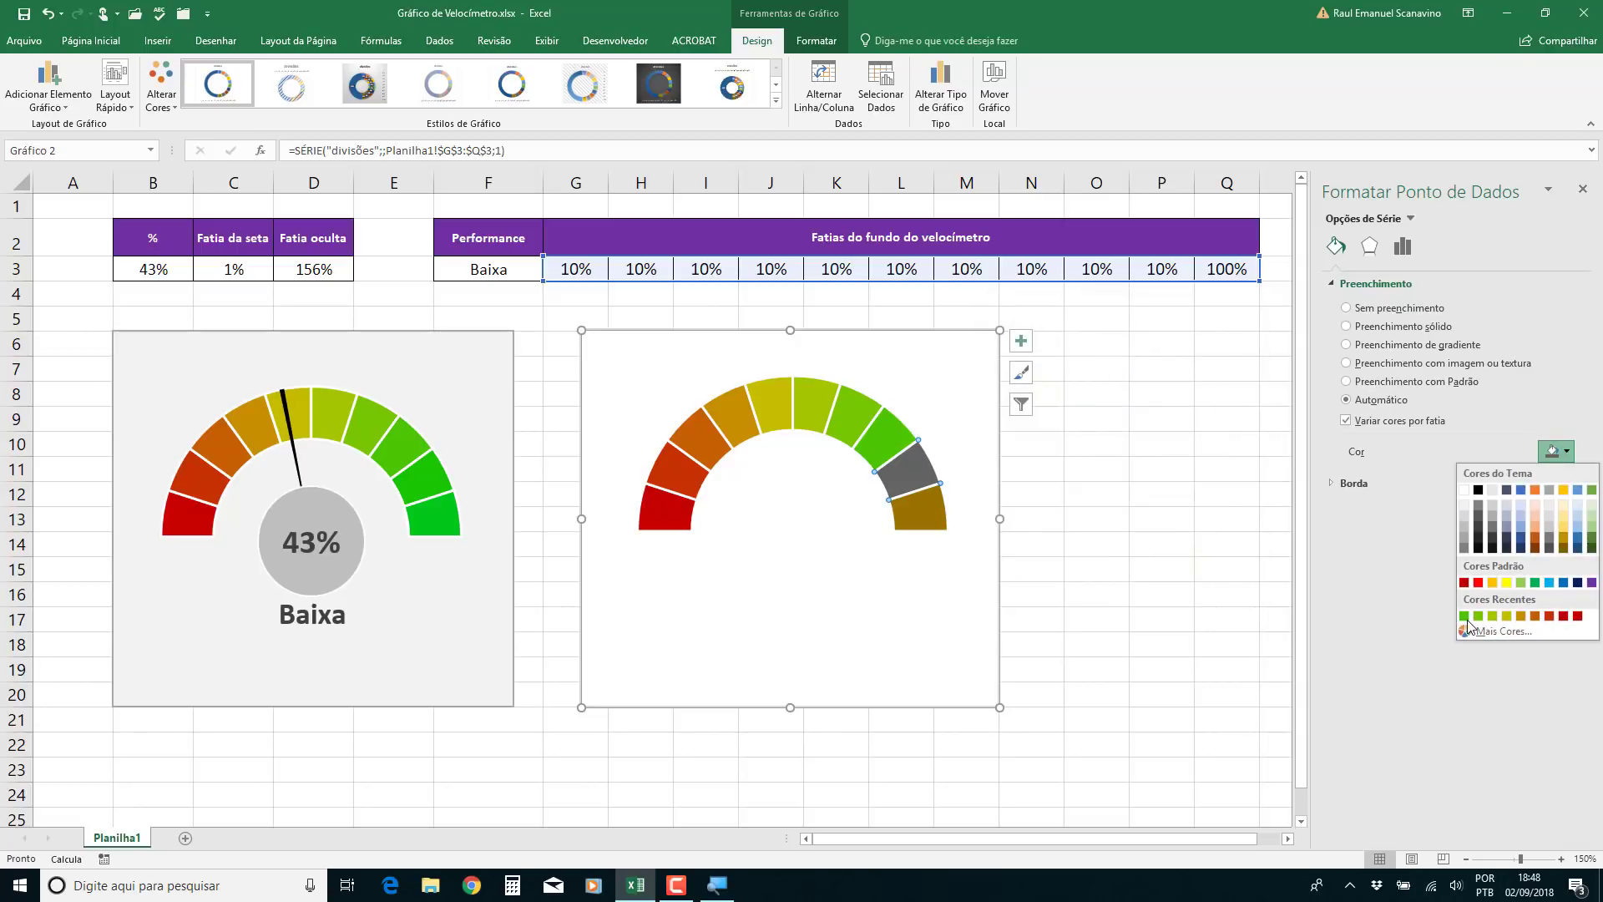
{"action": "left_click", "coordinate": [1464, 616]}
{"action": "left_click", "coordinate": [1566, 451]}
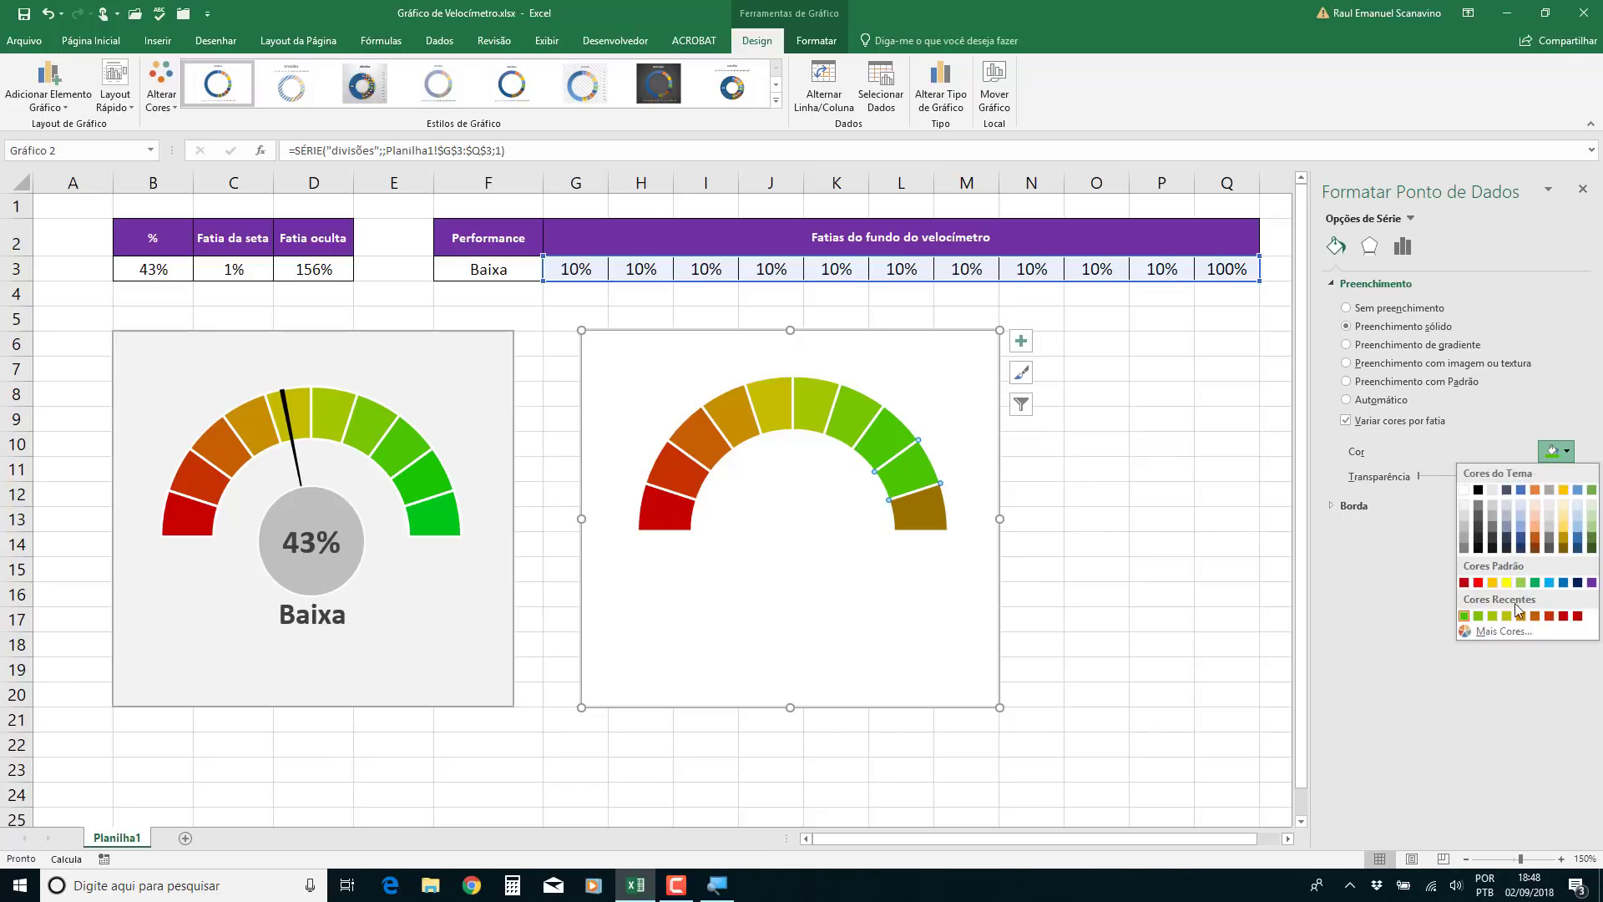
{"action": "left_click", "coordinate": [1503, 632]}
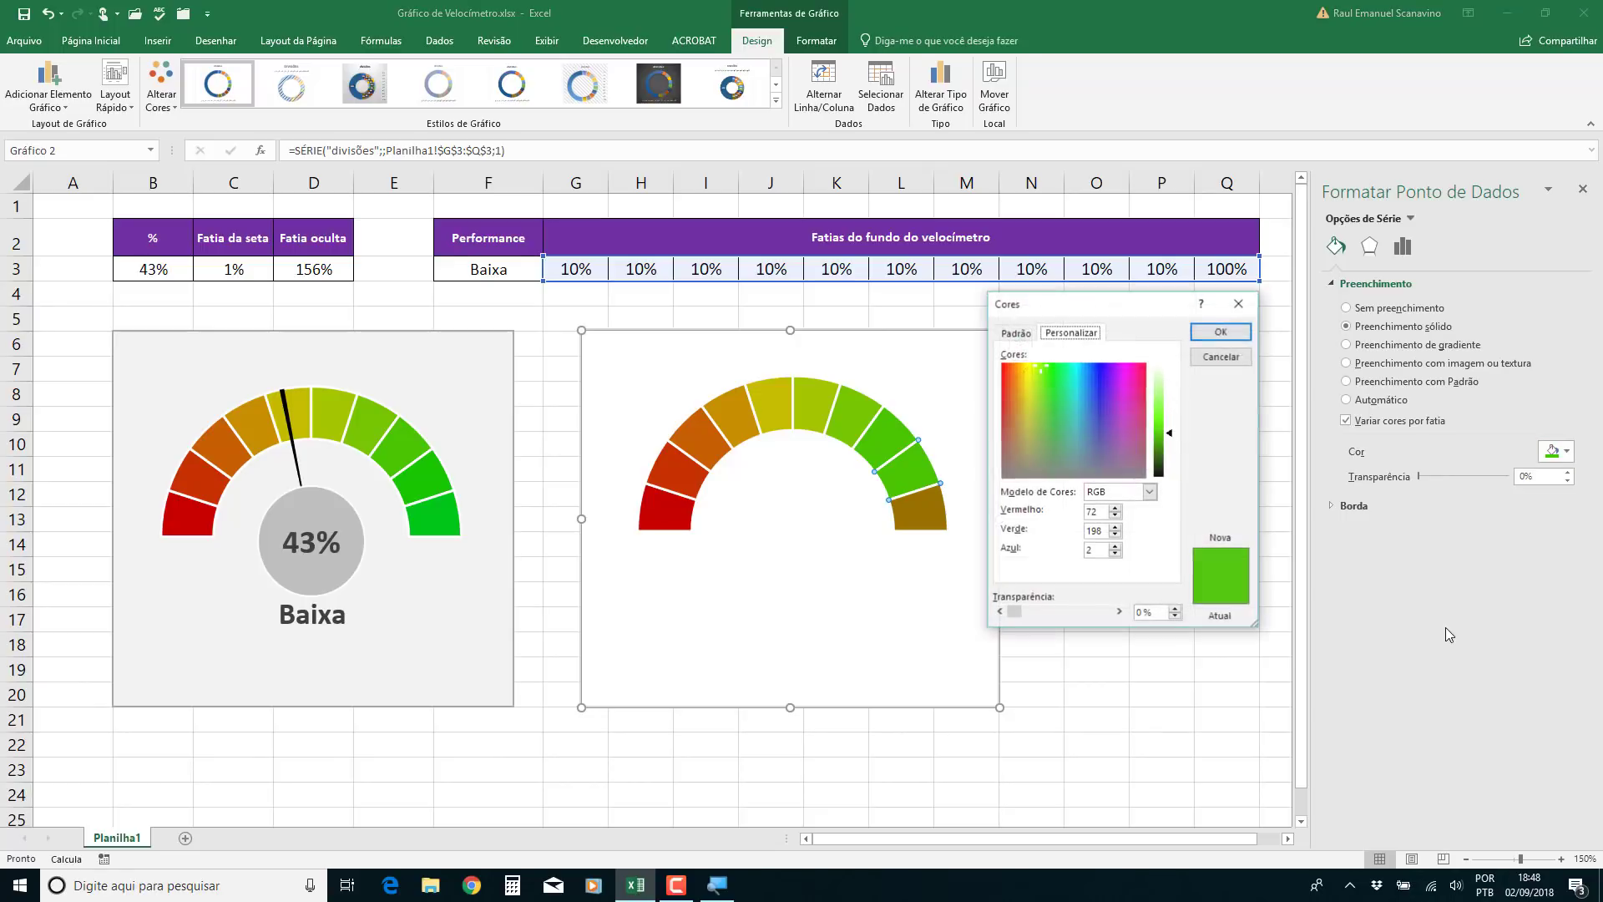
{"action": "left_click", "coordinate": [1135, 492]}
{"action": "left_click", "coordinate": [1101, 518]}
{"action": "left_click", "coordinate": [1095, 511]}
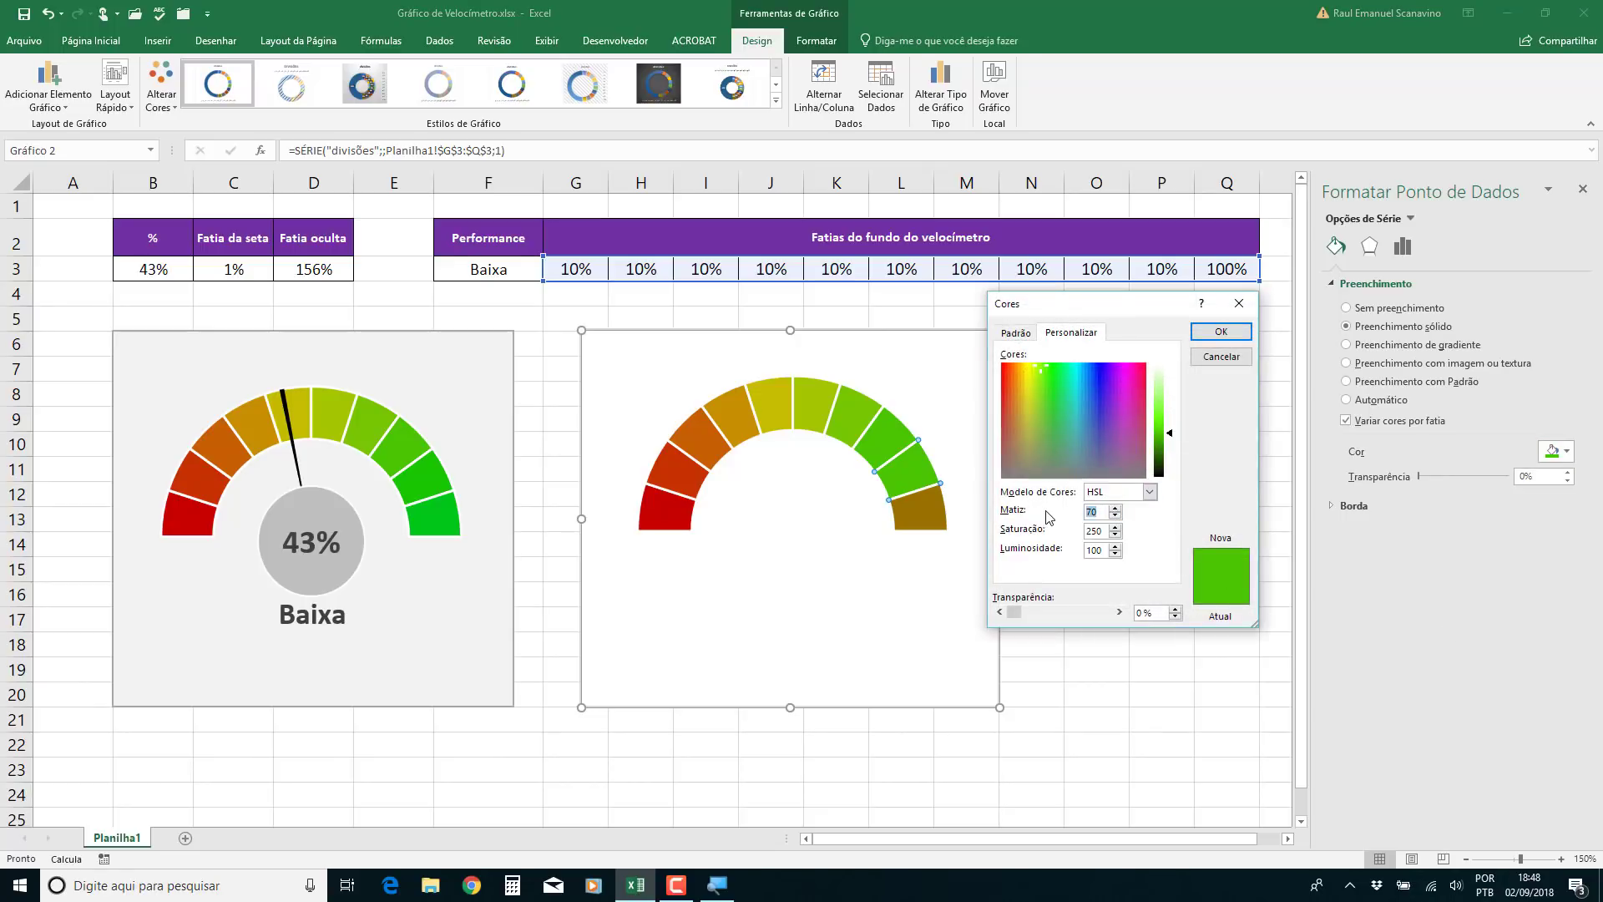
{"action": "type", "text": "80"}
{"action": "left_click", "coordinate": [1220, 332]}
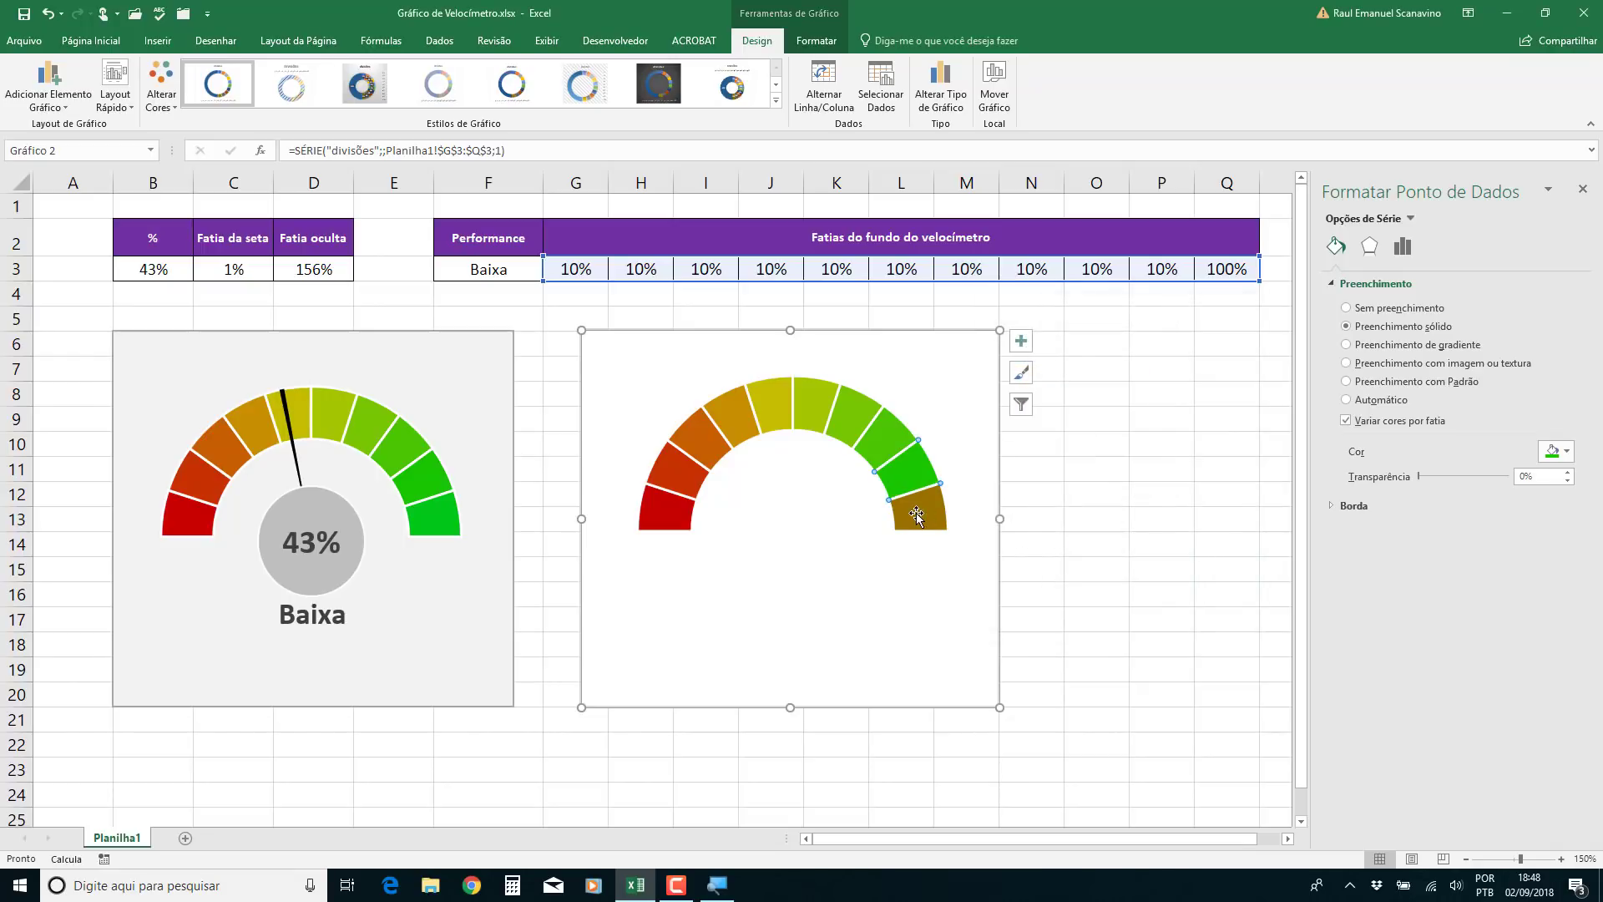
Colour the last slice bright green with HSL hue 90
{"action": "left_click", "coordinate": [917, 515]}
{"action": "left_click", "coordinate": [1558, 451]}
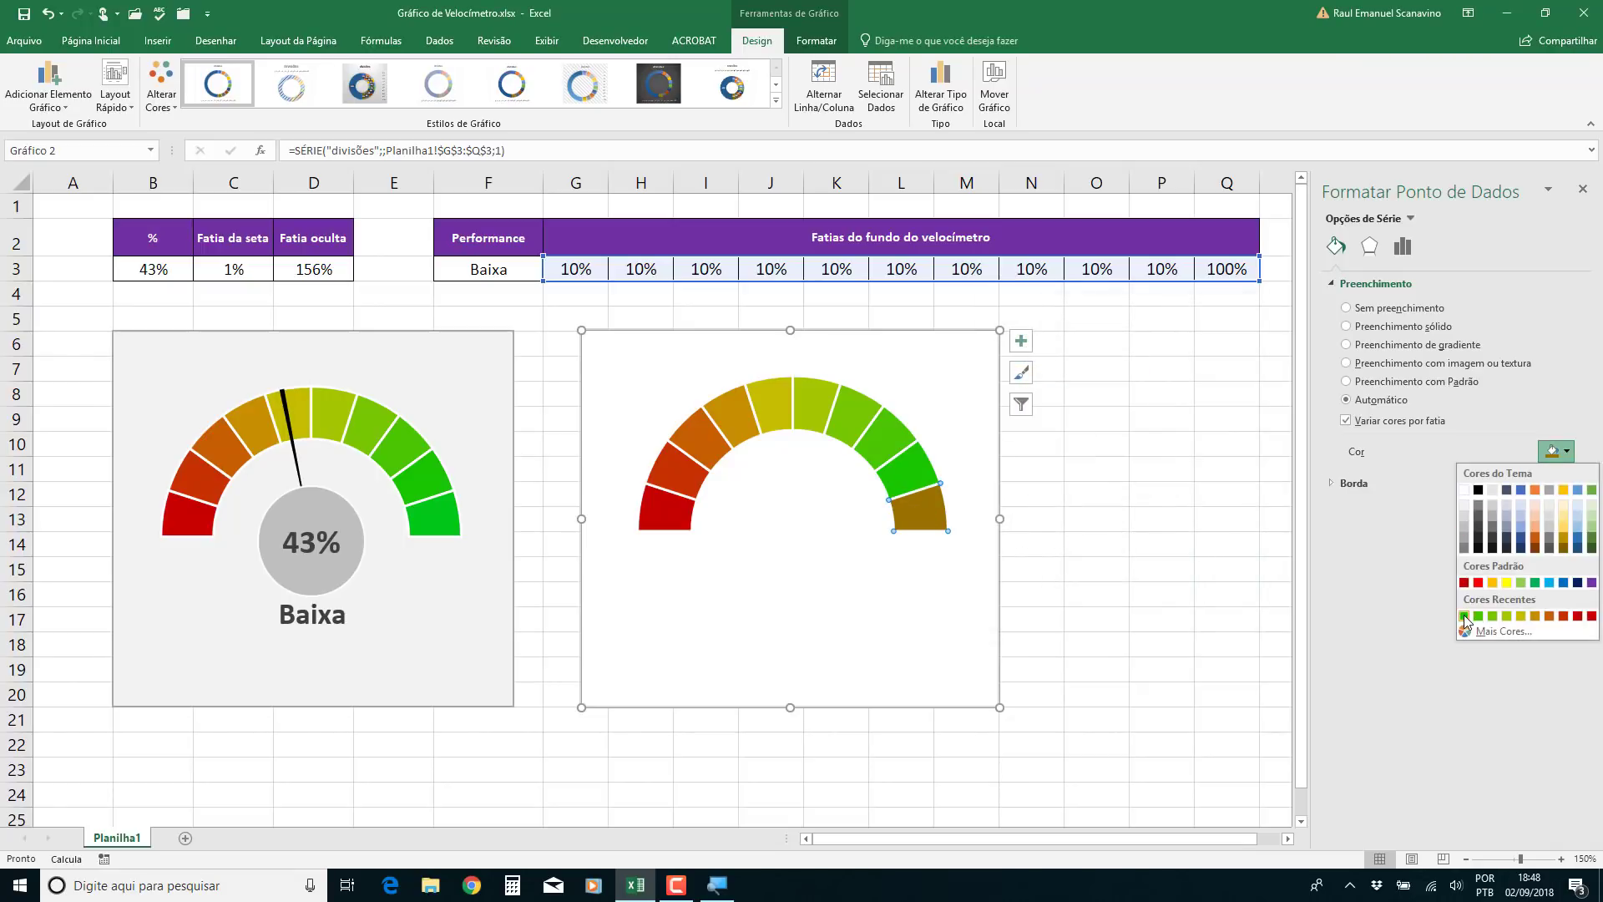
{"action": "left_click", "coordinate": [1465, 616]}
{"action": "left_click", "coordinate": [1558, 450]}
{"action": "left_click", "coordinate": [1491, 633]}
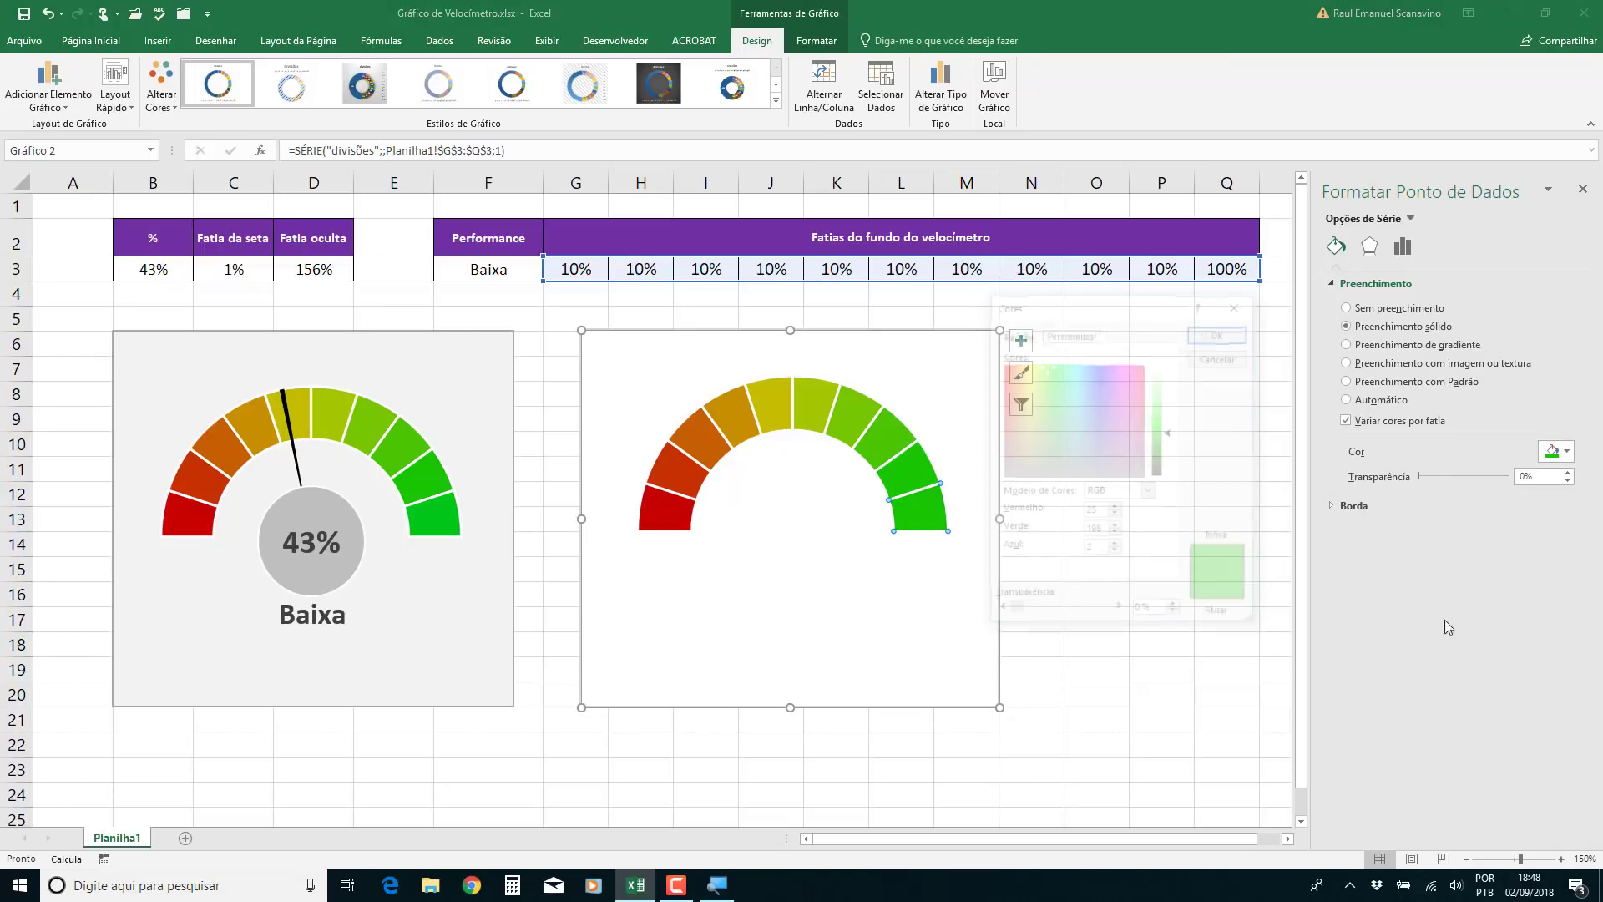
{"action": "left_click", "coordinate": [1149, 492]}
{"action": "left_click", "coordinate": [1116, 524]}
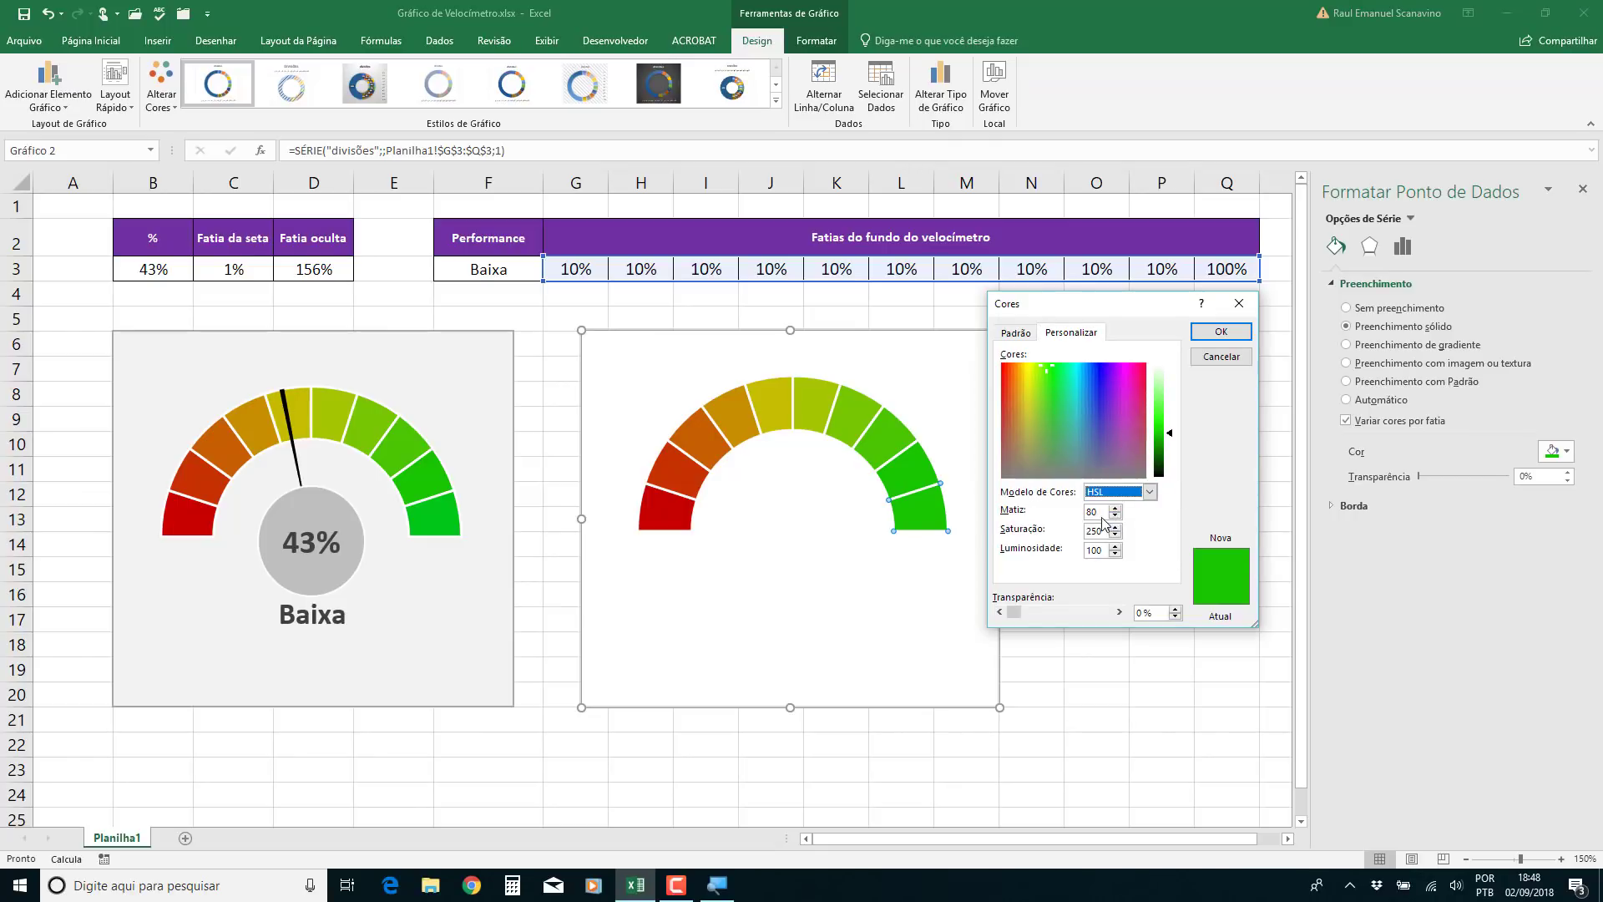
{"action": "key", "text": "Tab"}
{"action": "type", "text": "90"}
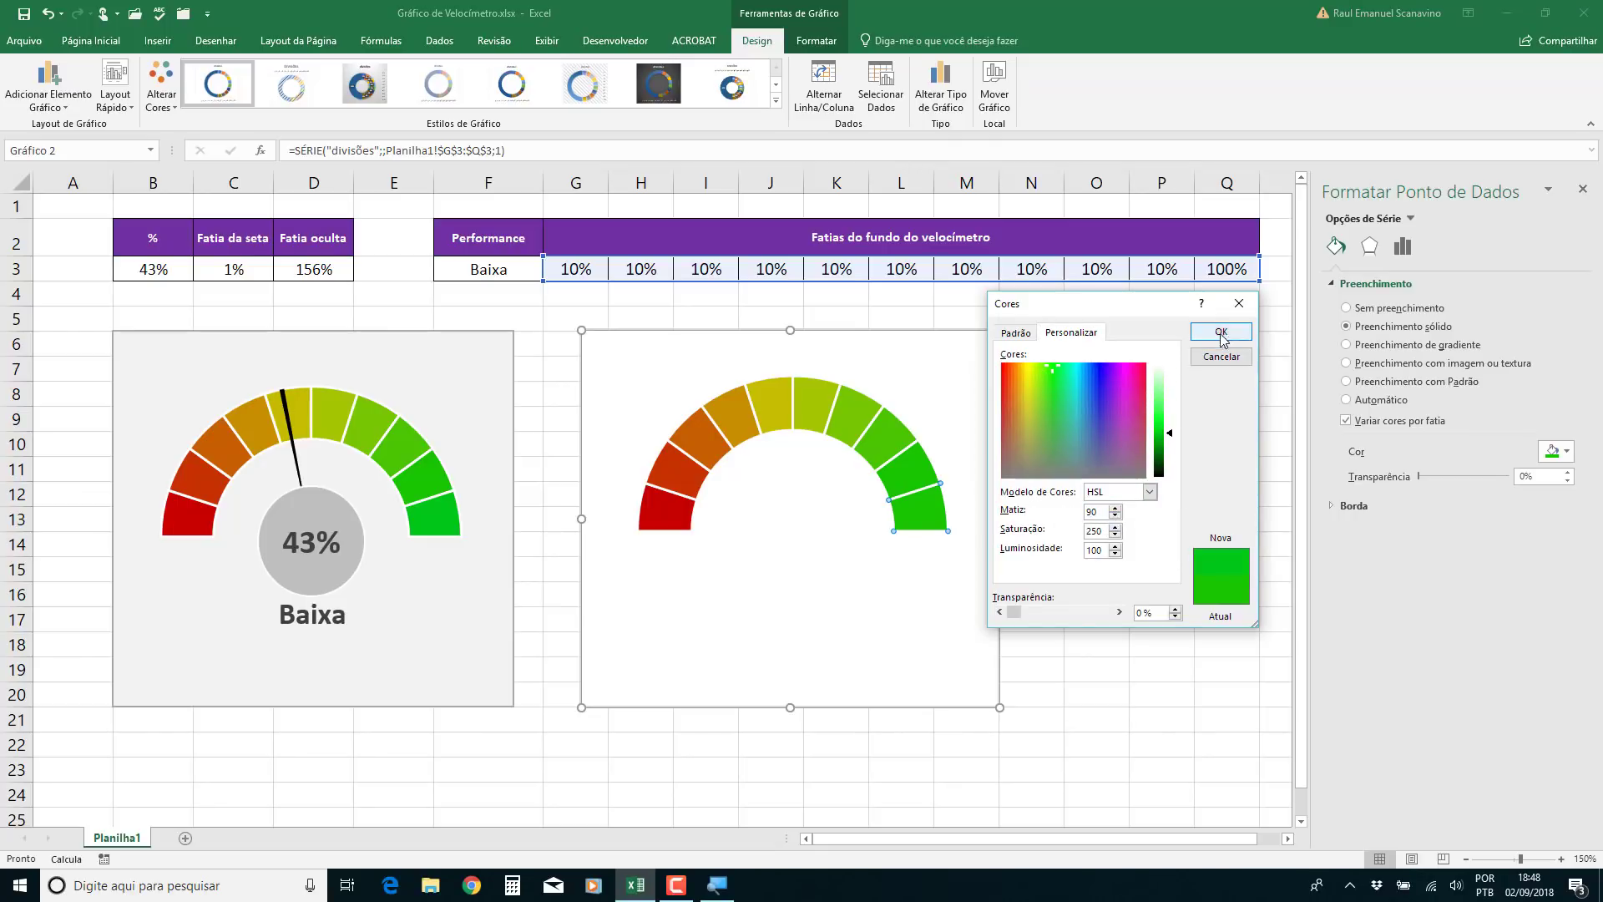
{"action": "left_click", "coordinate": [1221, 334]}
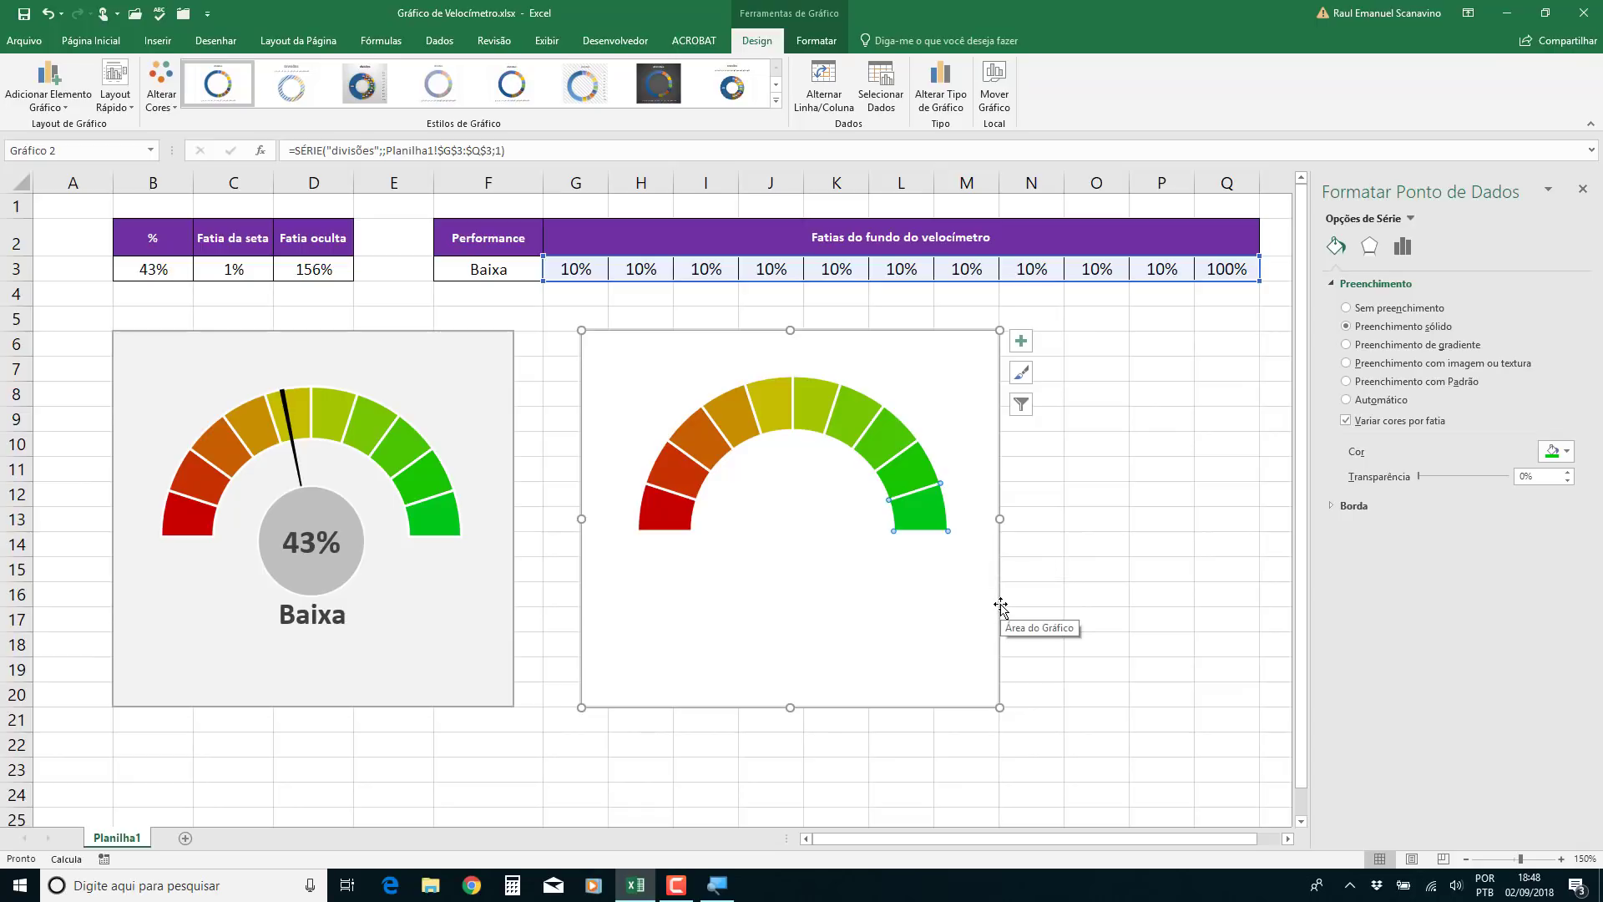
Give the second chart area a light grey fill and open Selecionar Dados
{"action": "left_click", "coordinate": [932, 354]}
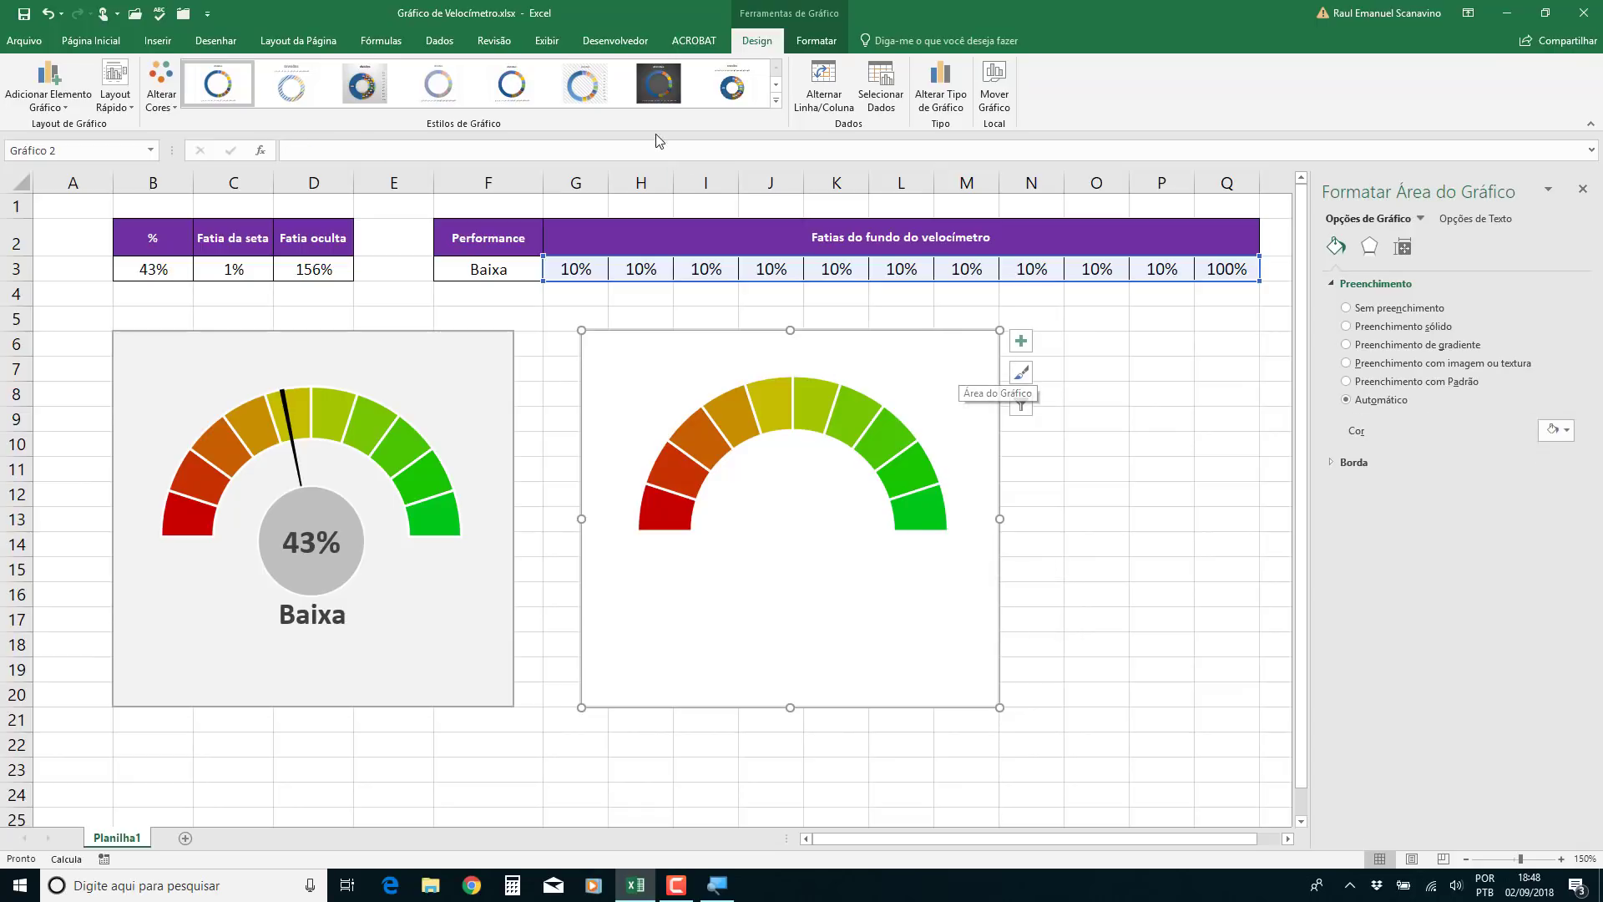
{"action": "left_click", "coordinate": [812, 44]}
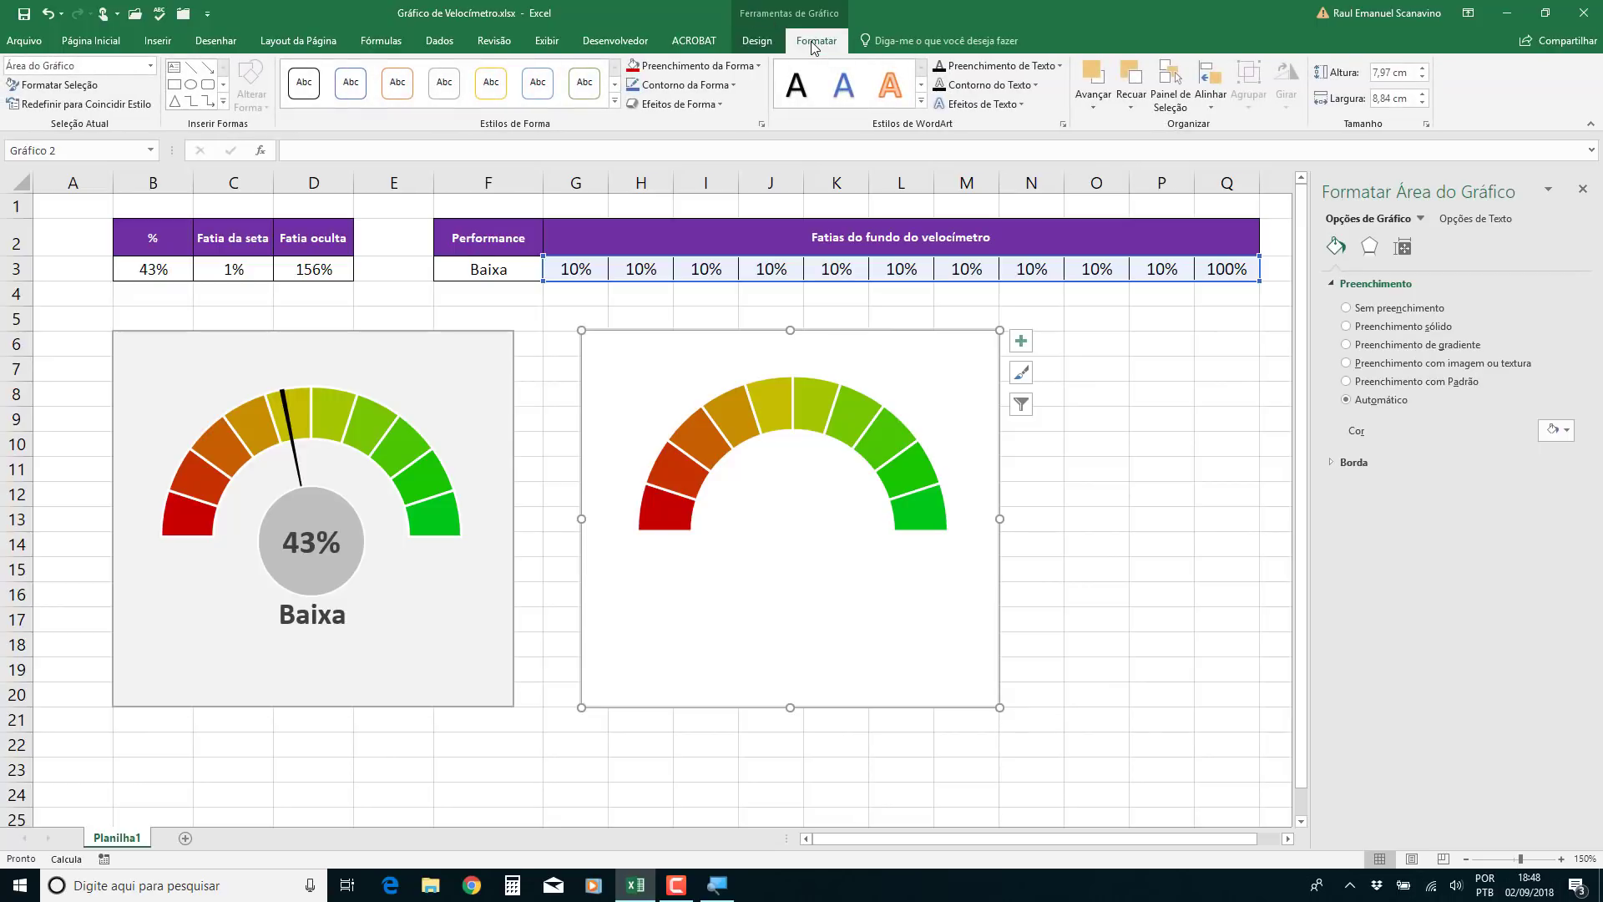
{"action": "left_click", "coordinate": [756, 67]}
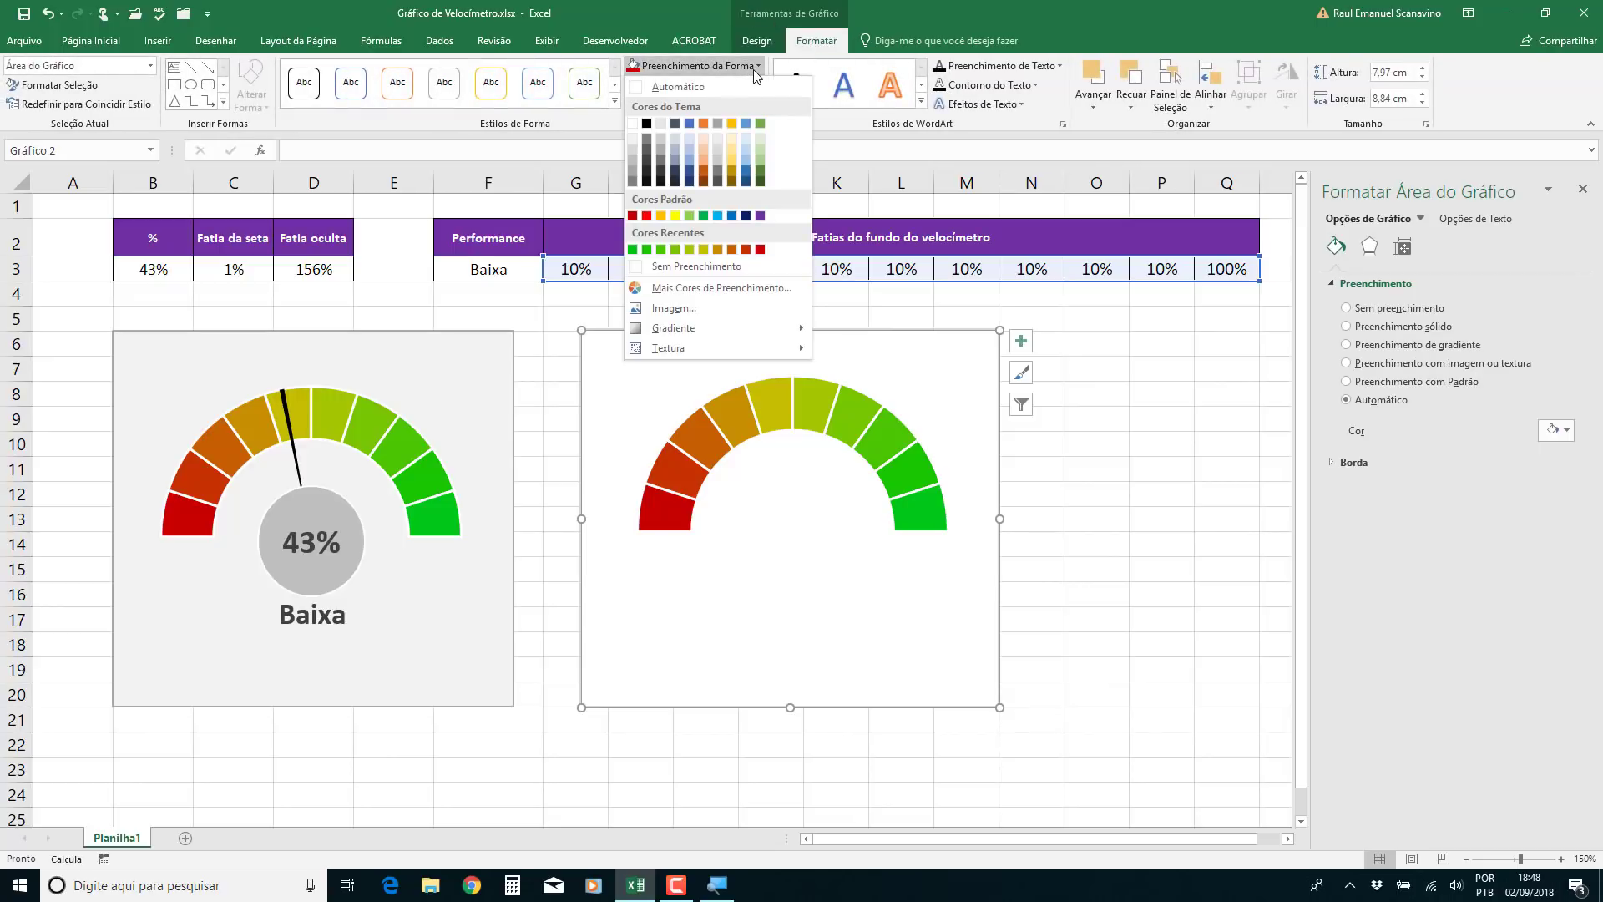
{"action": "left_click", "coordinate": [631, 141]}
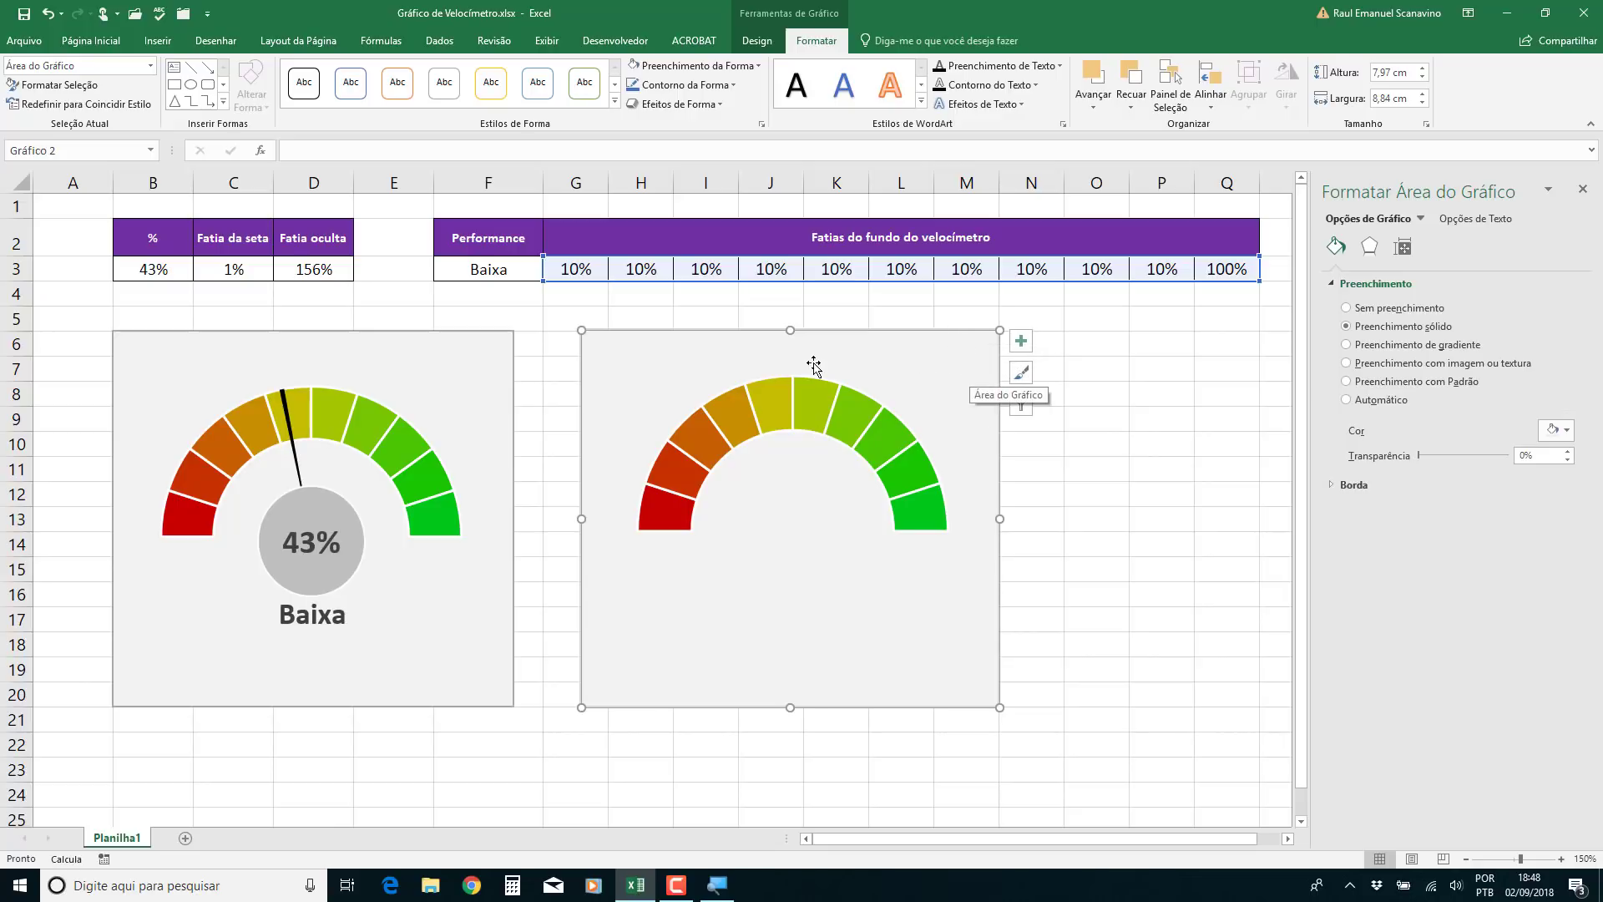
{"action": "left_click", "coordinate": [764, 40]}
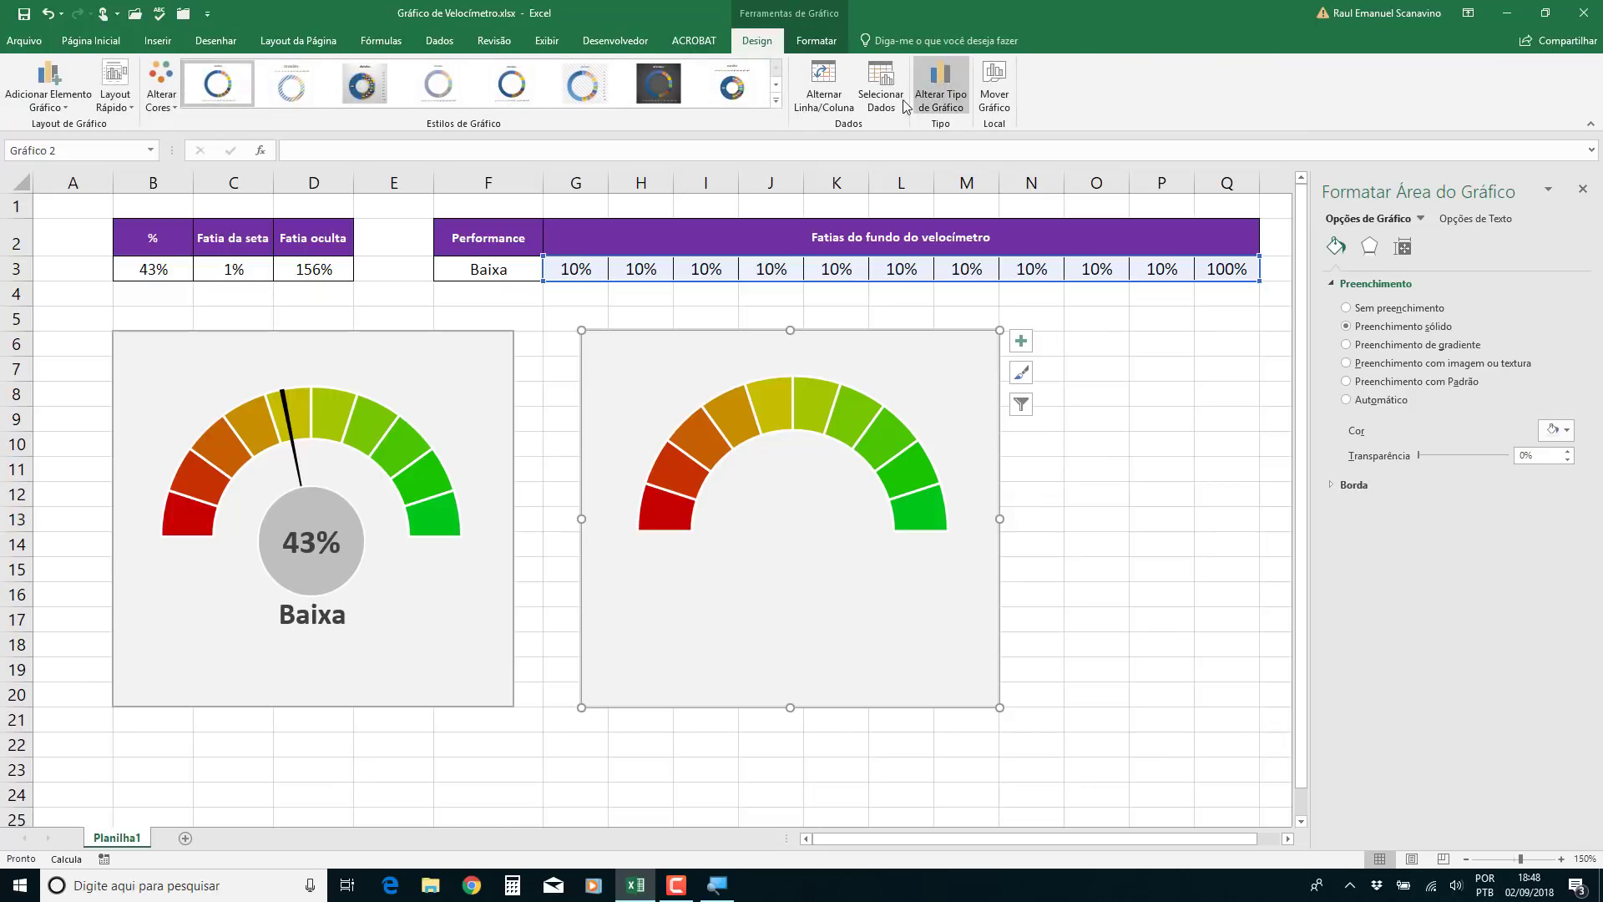
{"action": "left_click", "coordinate": [880, 84]}
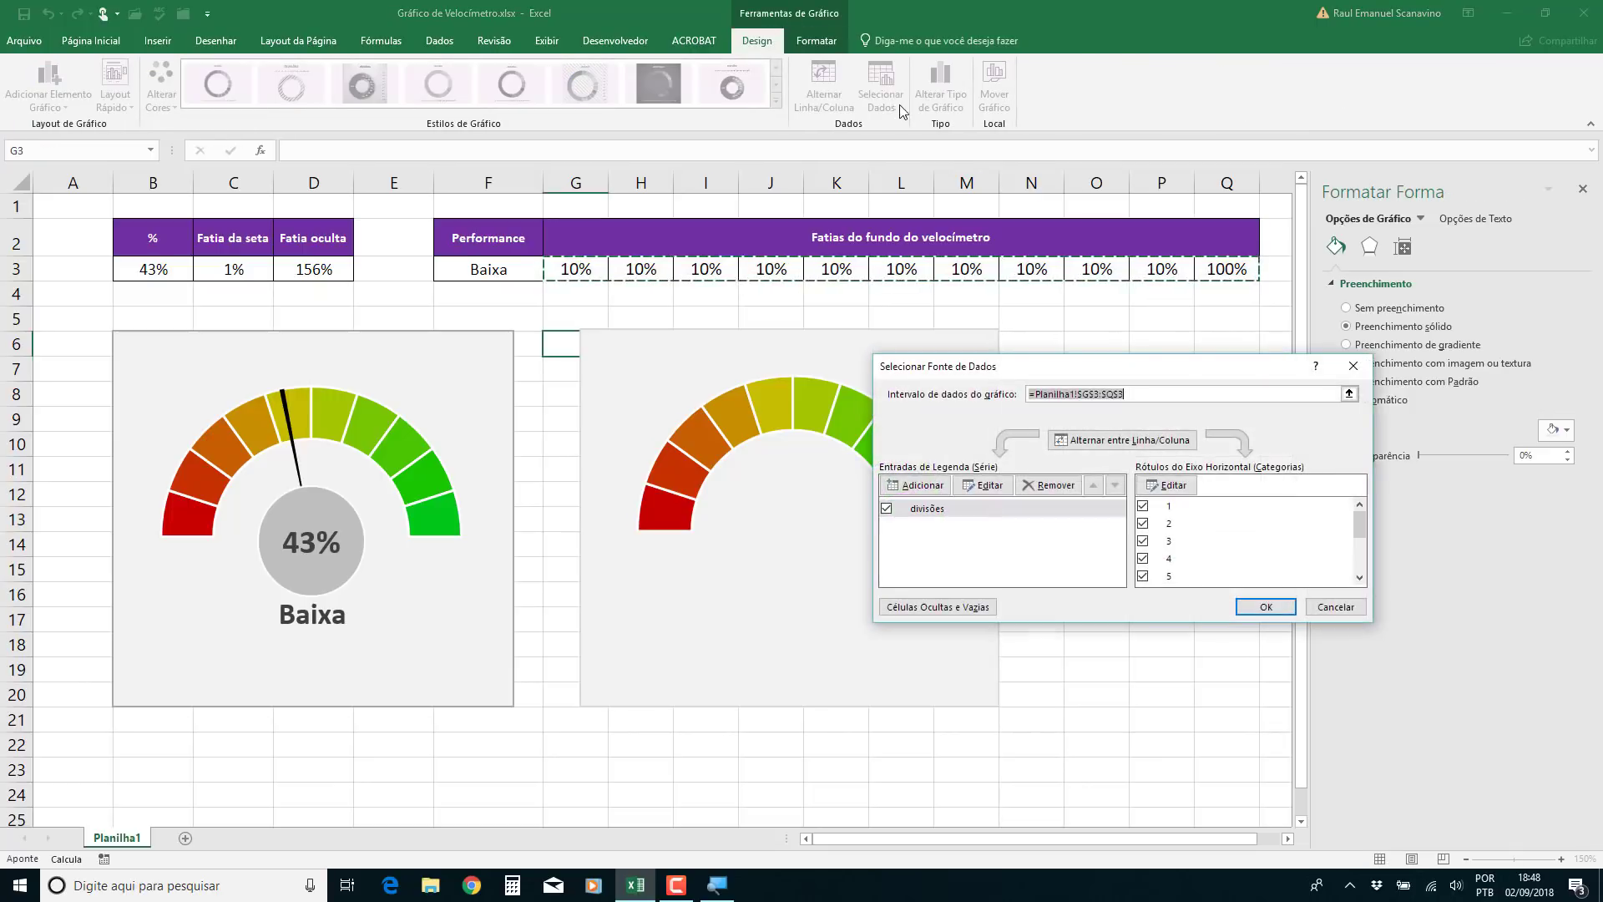
Add a ponteiro series with values B3:D3, placing it ahead of divisões
{"action": "left_click", "coordinate": [931, 489]}
{"action": "type", "text": "ponteiro"}
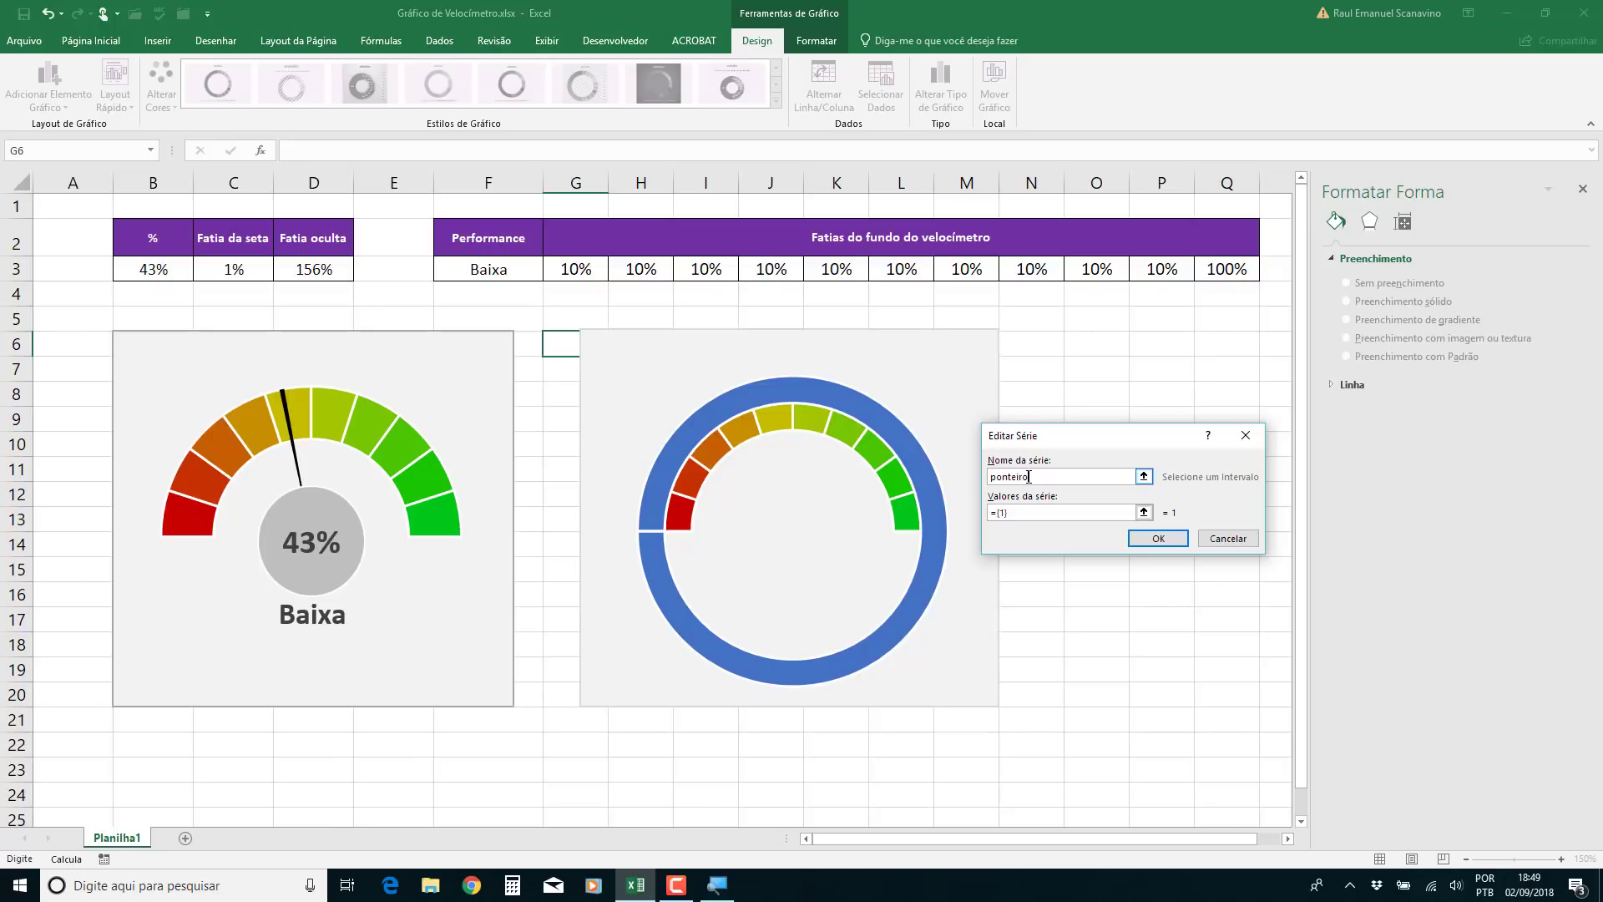
{"action": "left_click", "coordinate": [1013, 512]}
{"action": "left_click_drag", "start_coordinate": [992, 511], "coordinate": [1067, 515]}
{"action": "left_click_drag", "start_coordinate": [138, 268], "coordinate": [314, 269]}
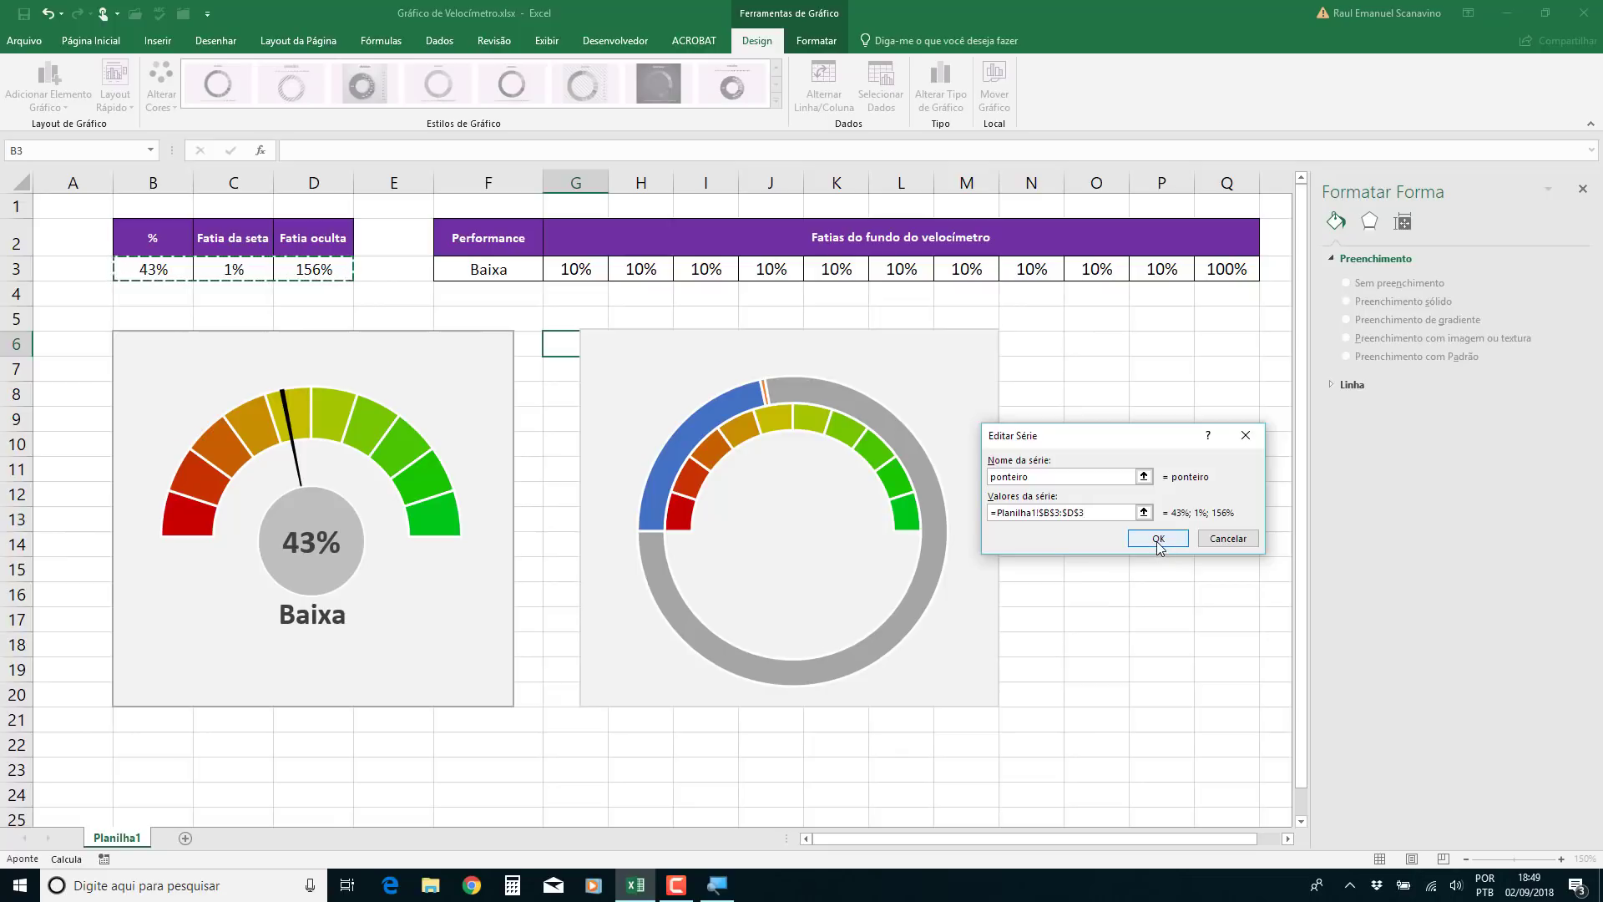
{"action": "left_click", "coordinate": [1158, 539]}
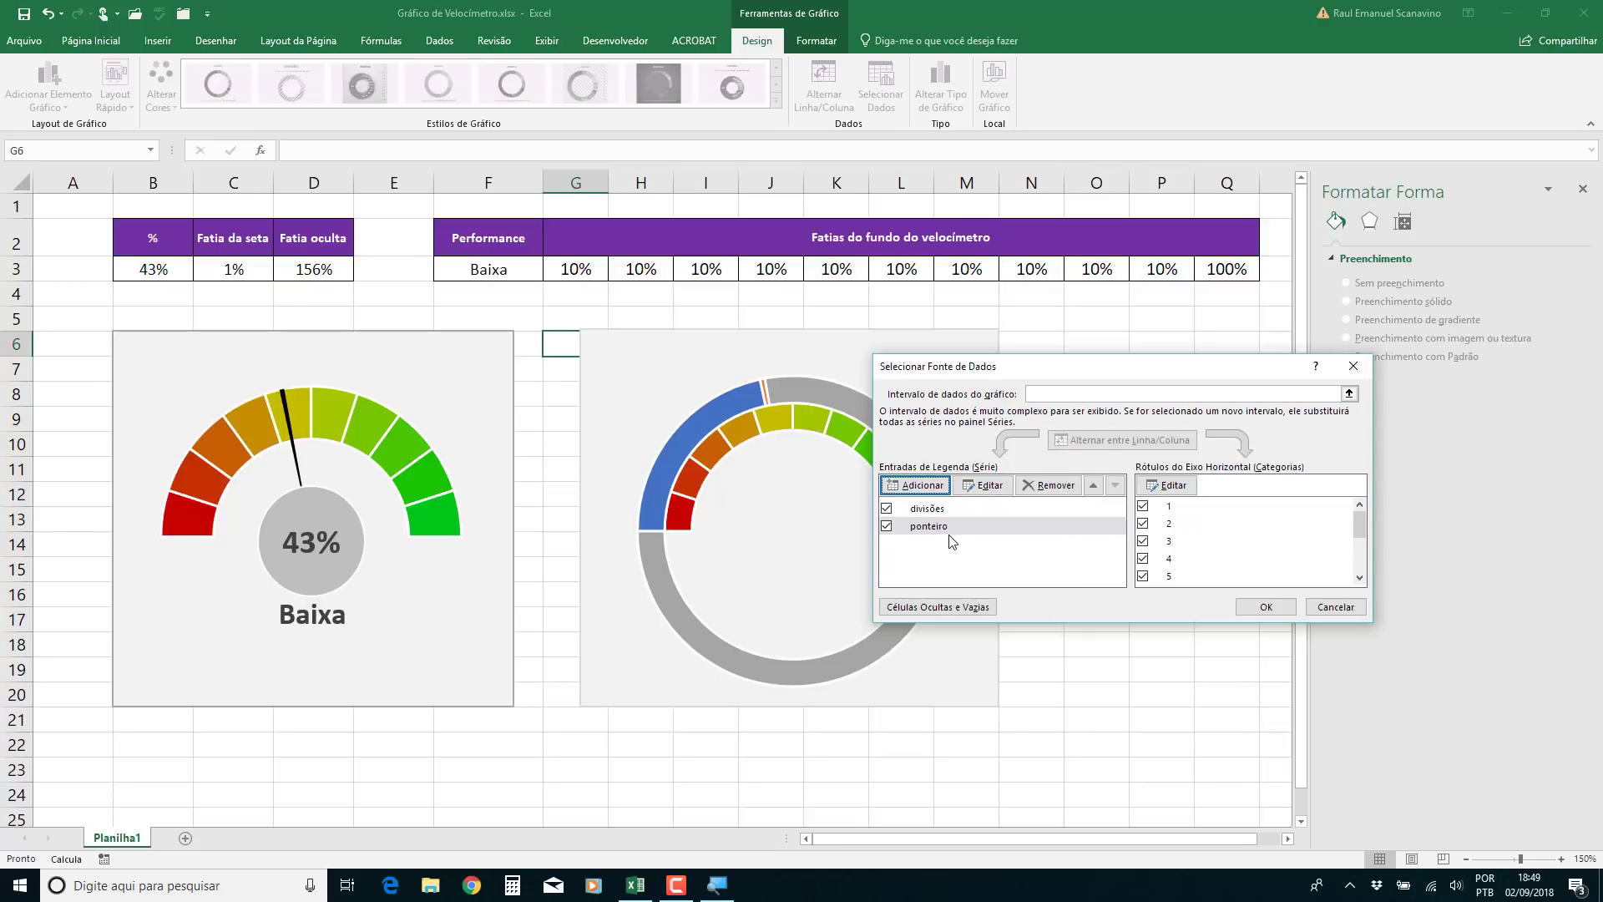
{"action": "left_click", "coordinate": [953, 511]}
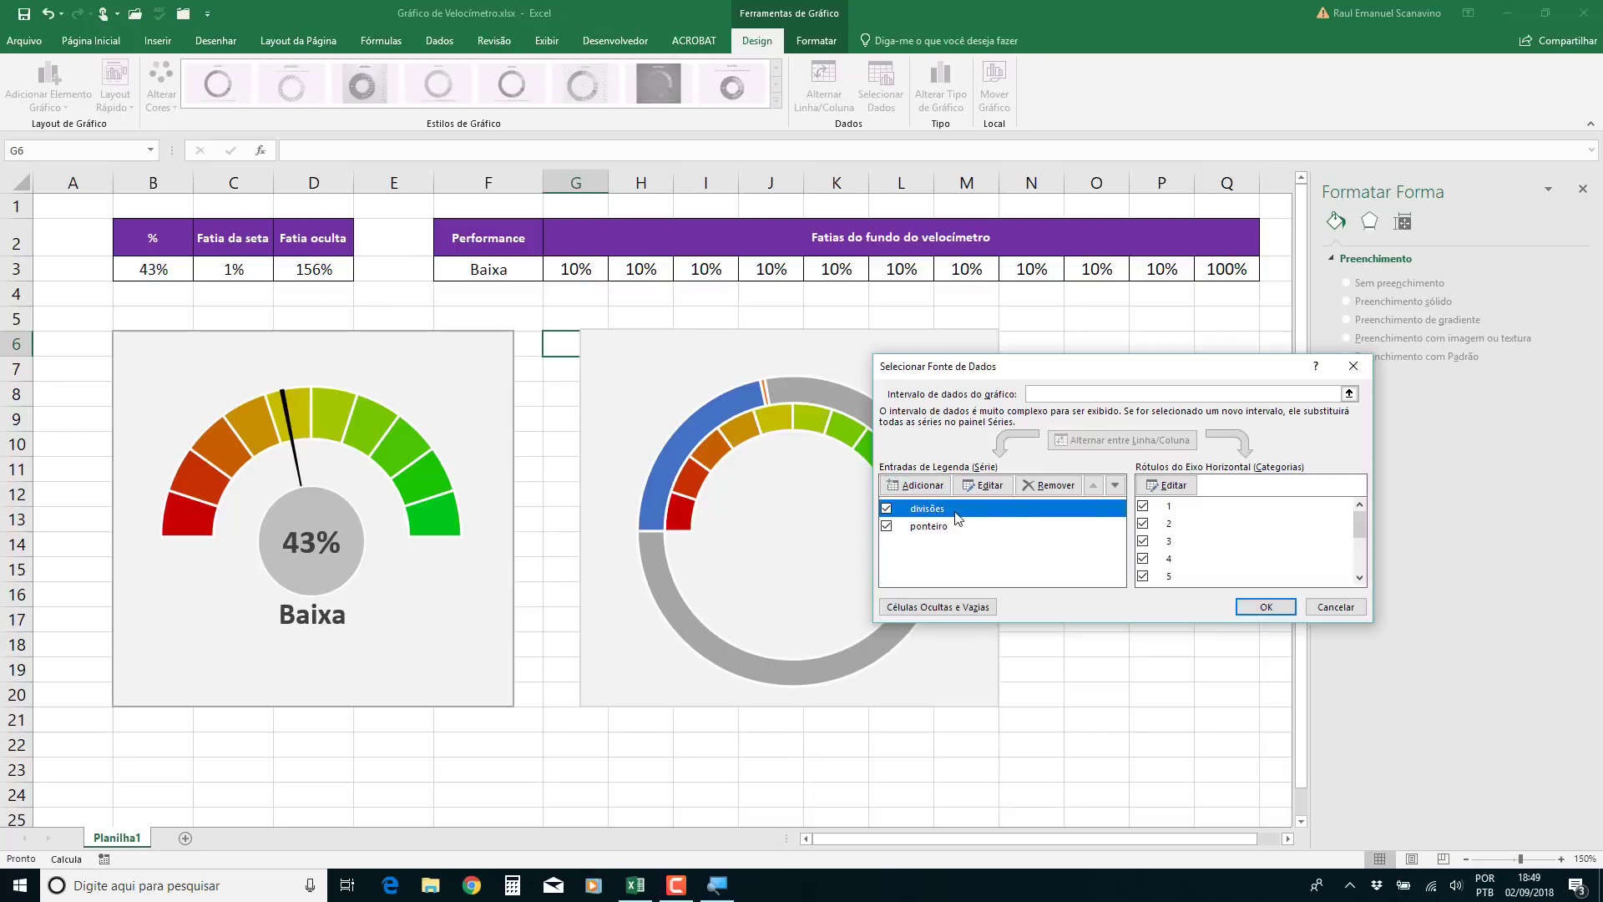
{"action": "left_click", "coordinate": [1115, 486]}
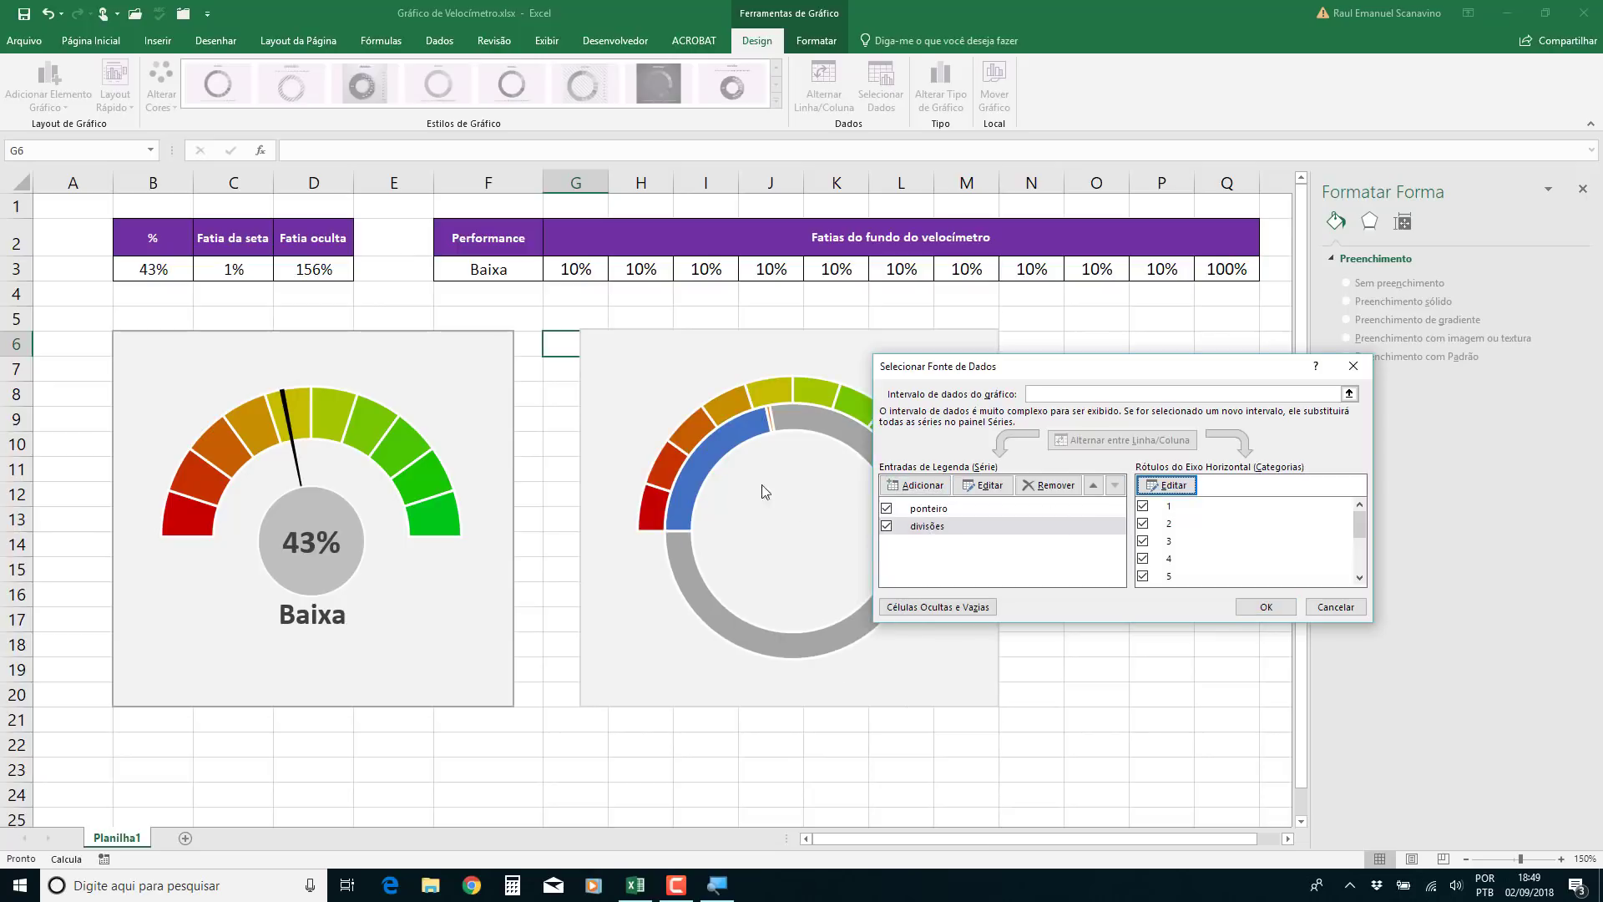
{"action": "left_click", "coordinate": [1265, 607]}
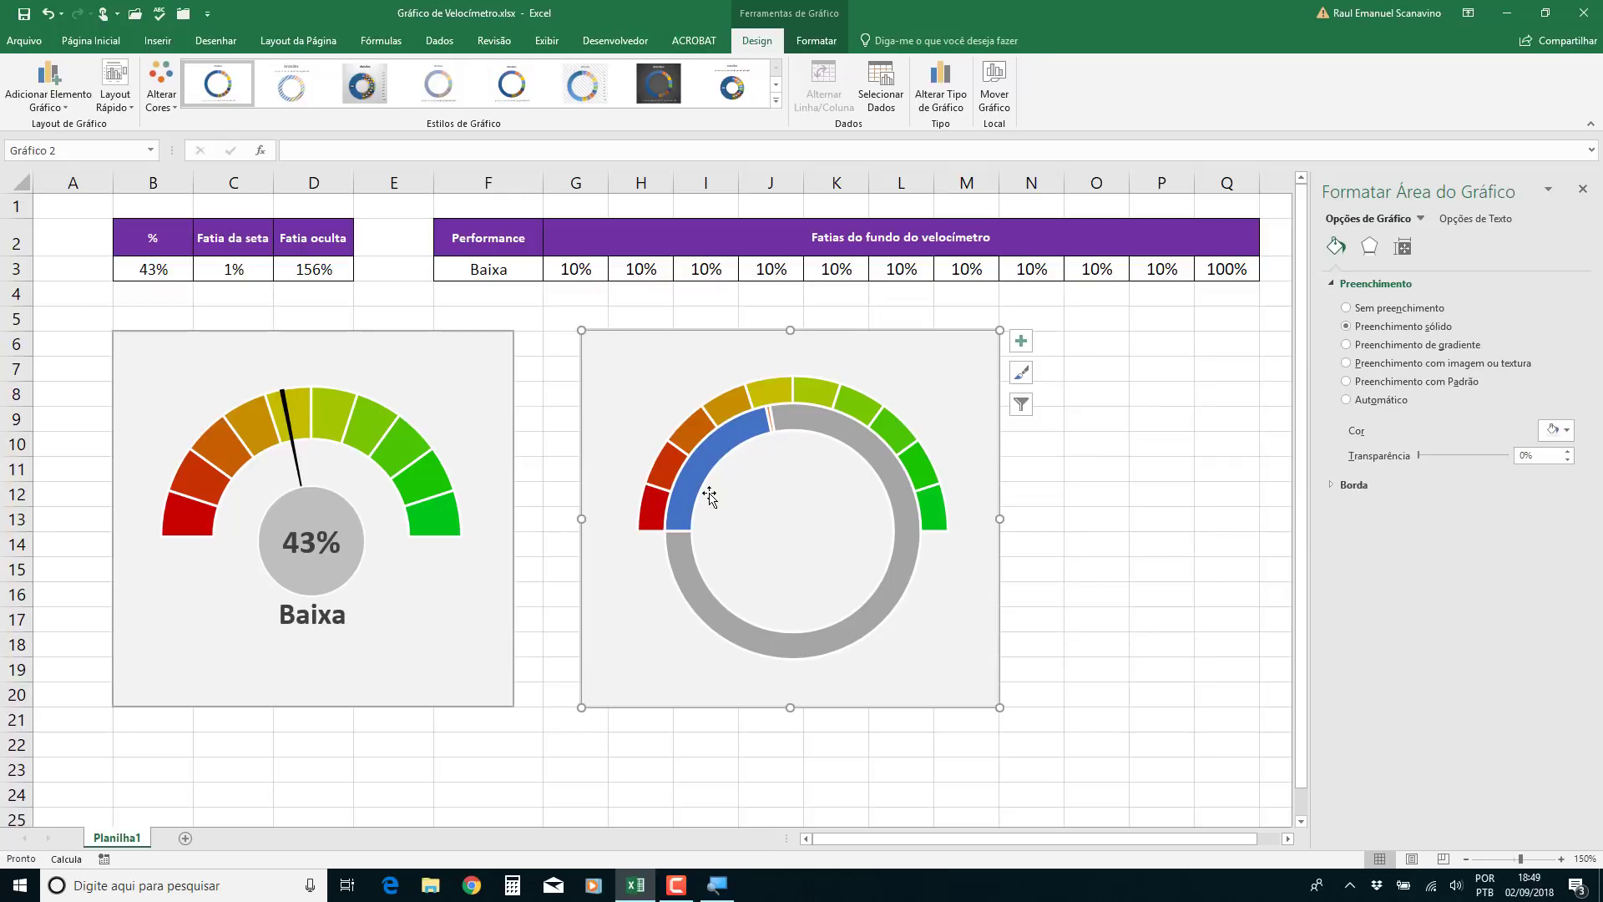
{"action": "left_click", "coordinate": [747, 438]}
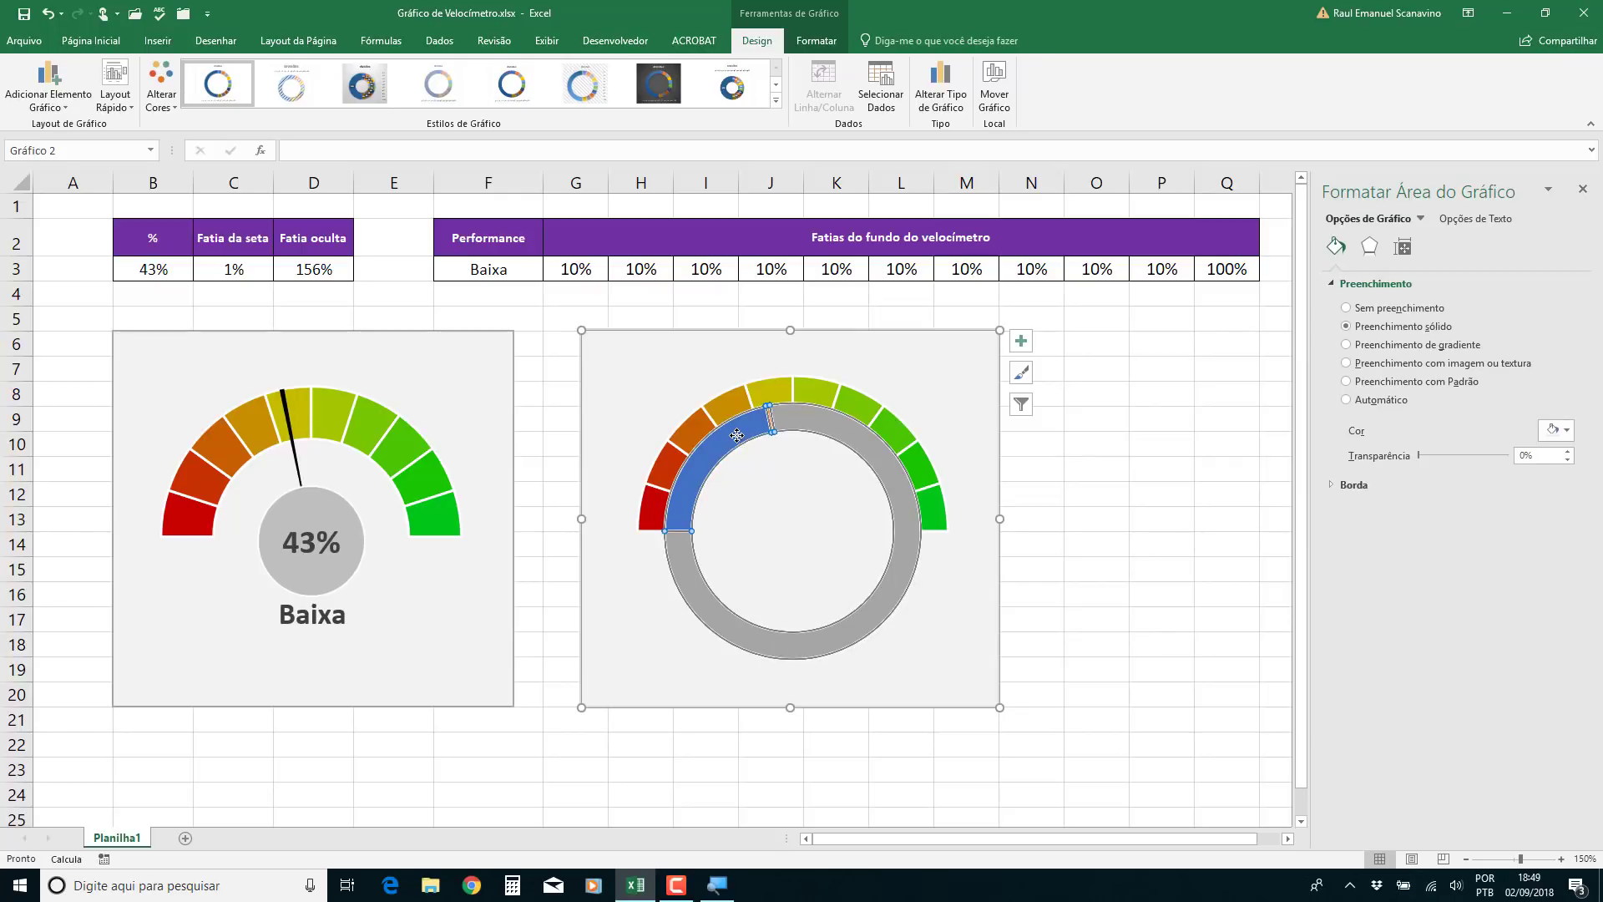
{"action": "mouse_move", "coordinate": [697, 466]}
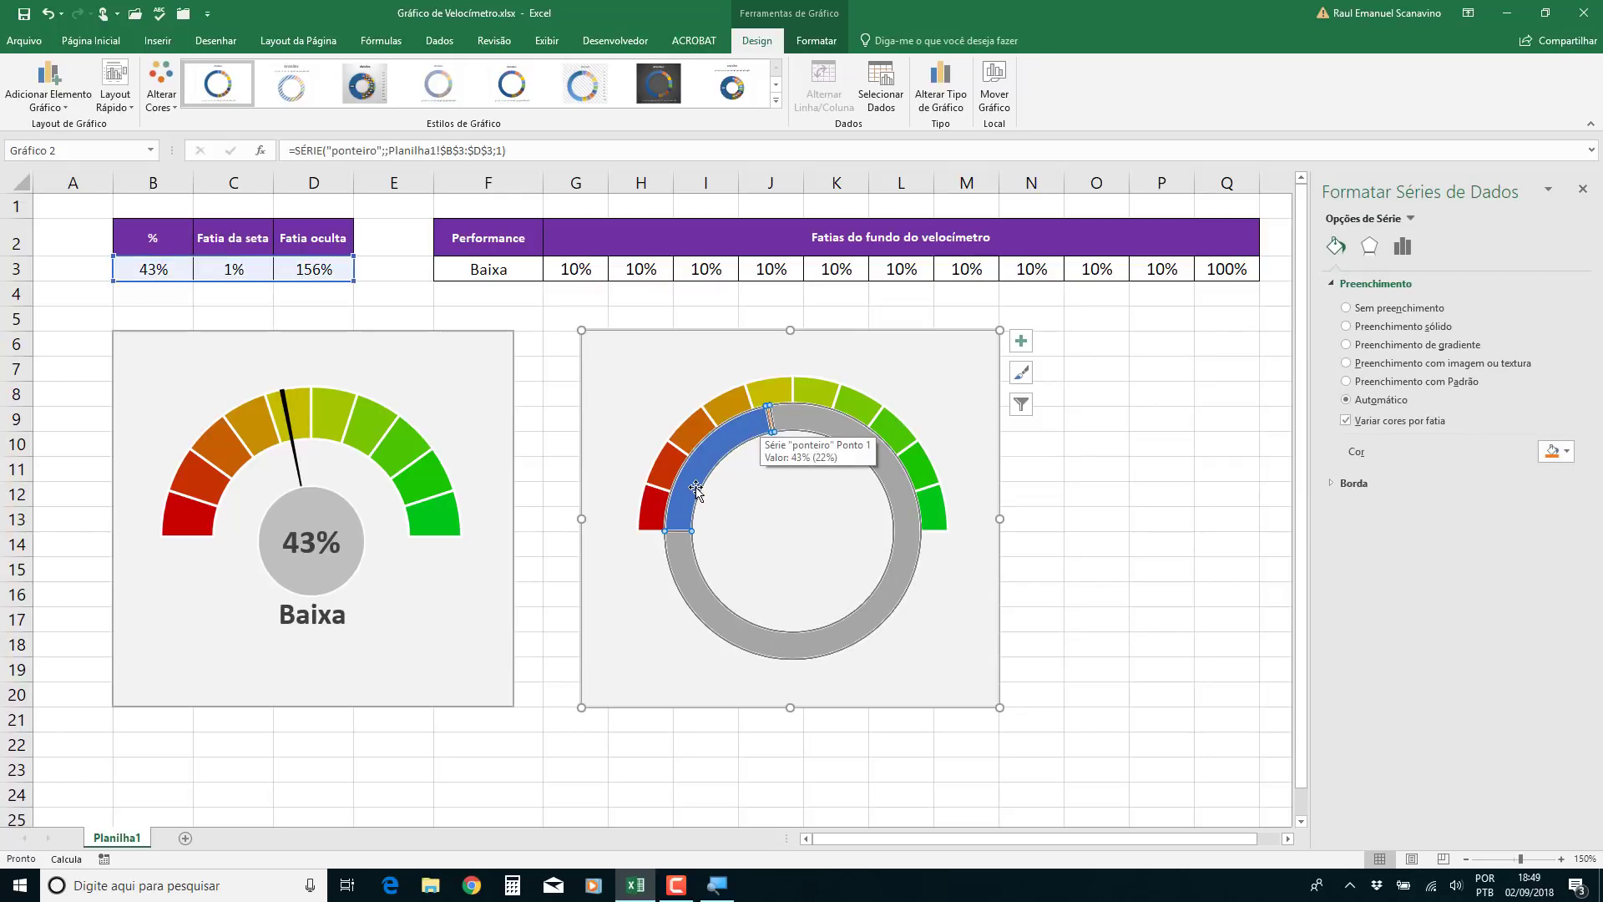
{"action": "left_click", "coordinate": [708, 463]}
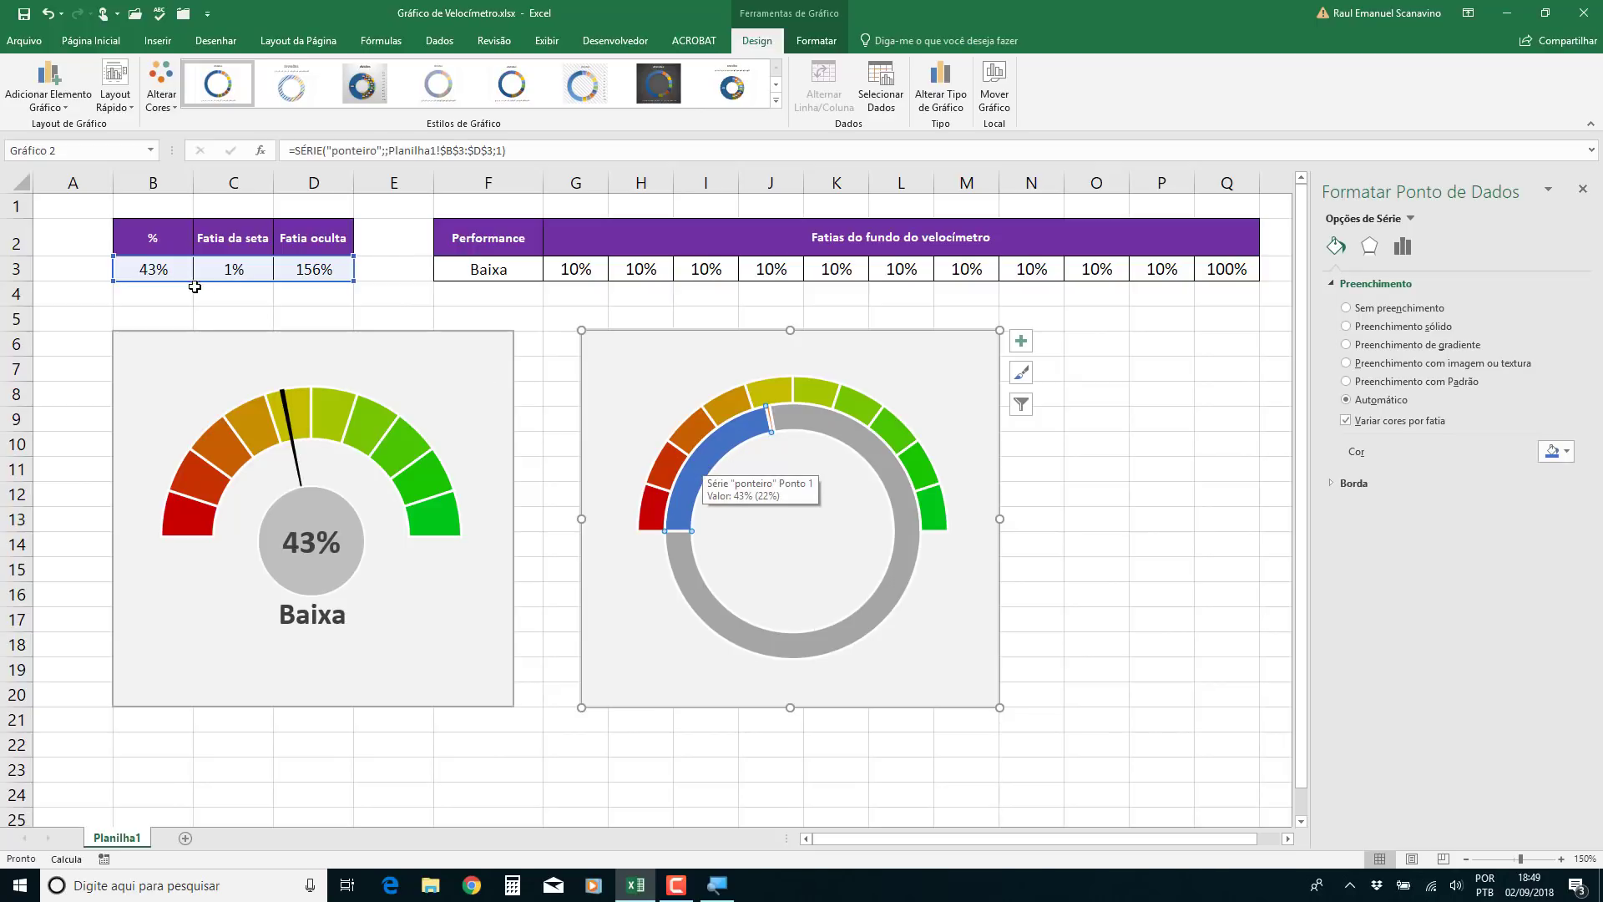
{"action": "left_click", "coordinate": [1021, 341]}
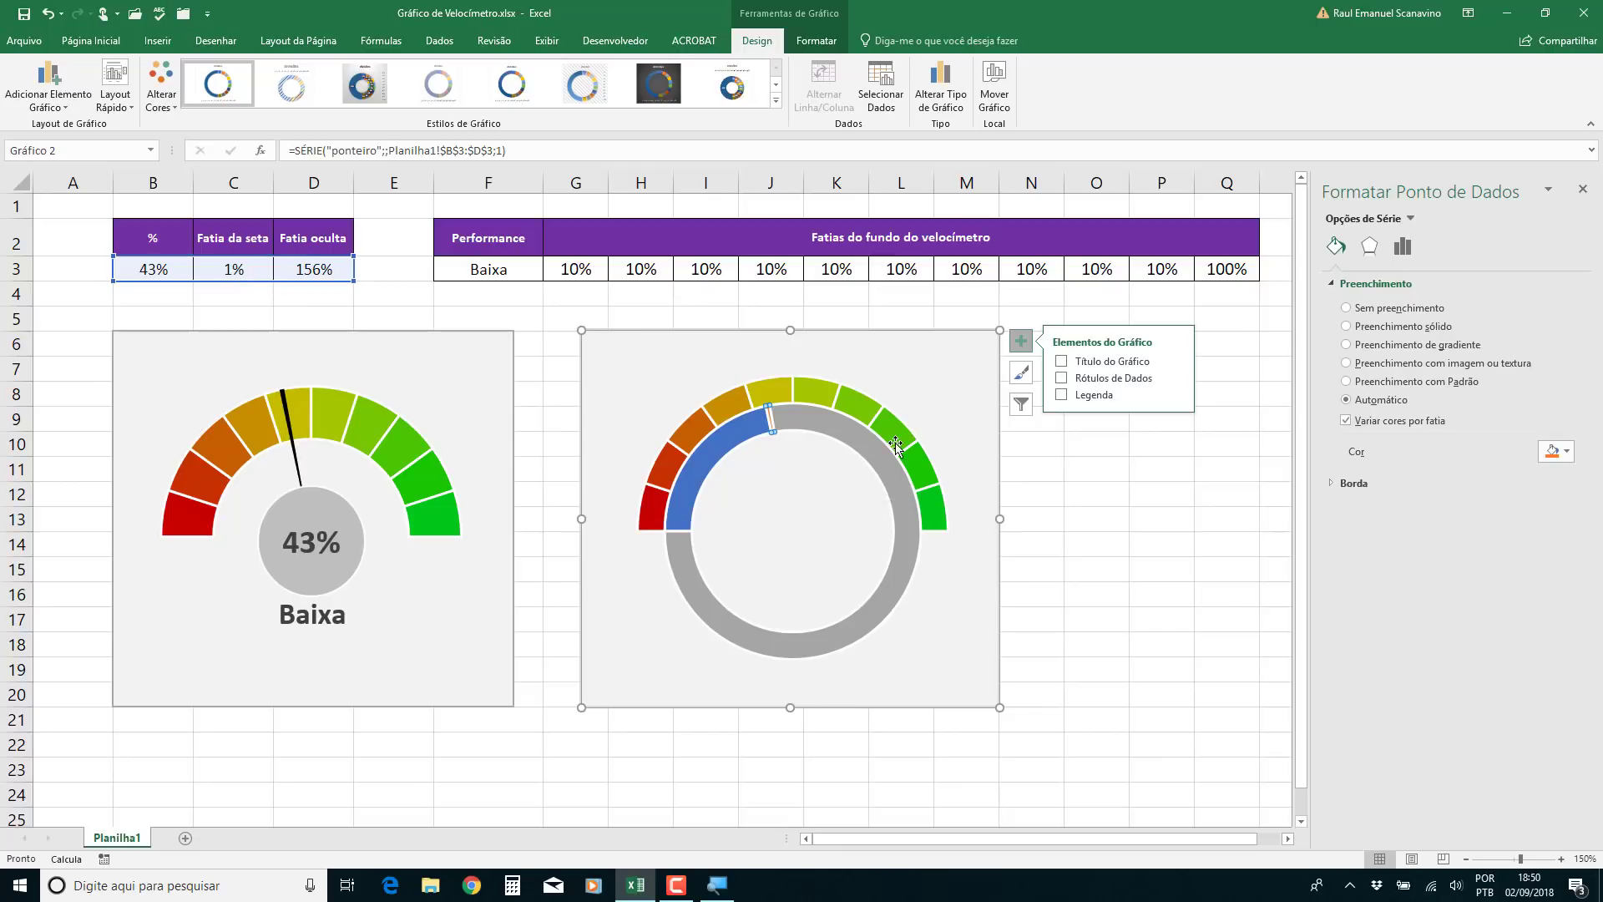
{"action": "key", "text": "Left"}
{"action": "left_click", "coordinate": [1020, 341]}
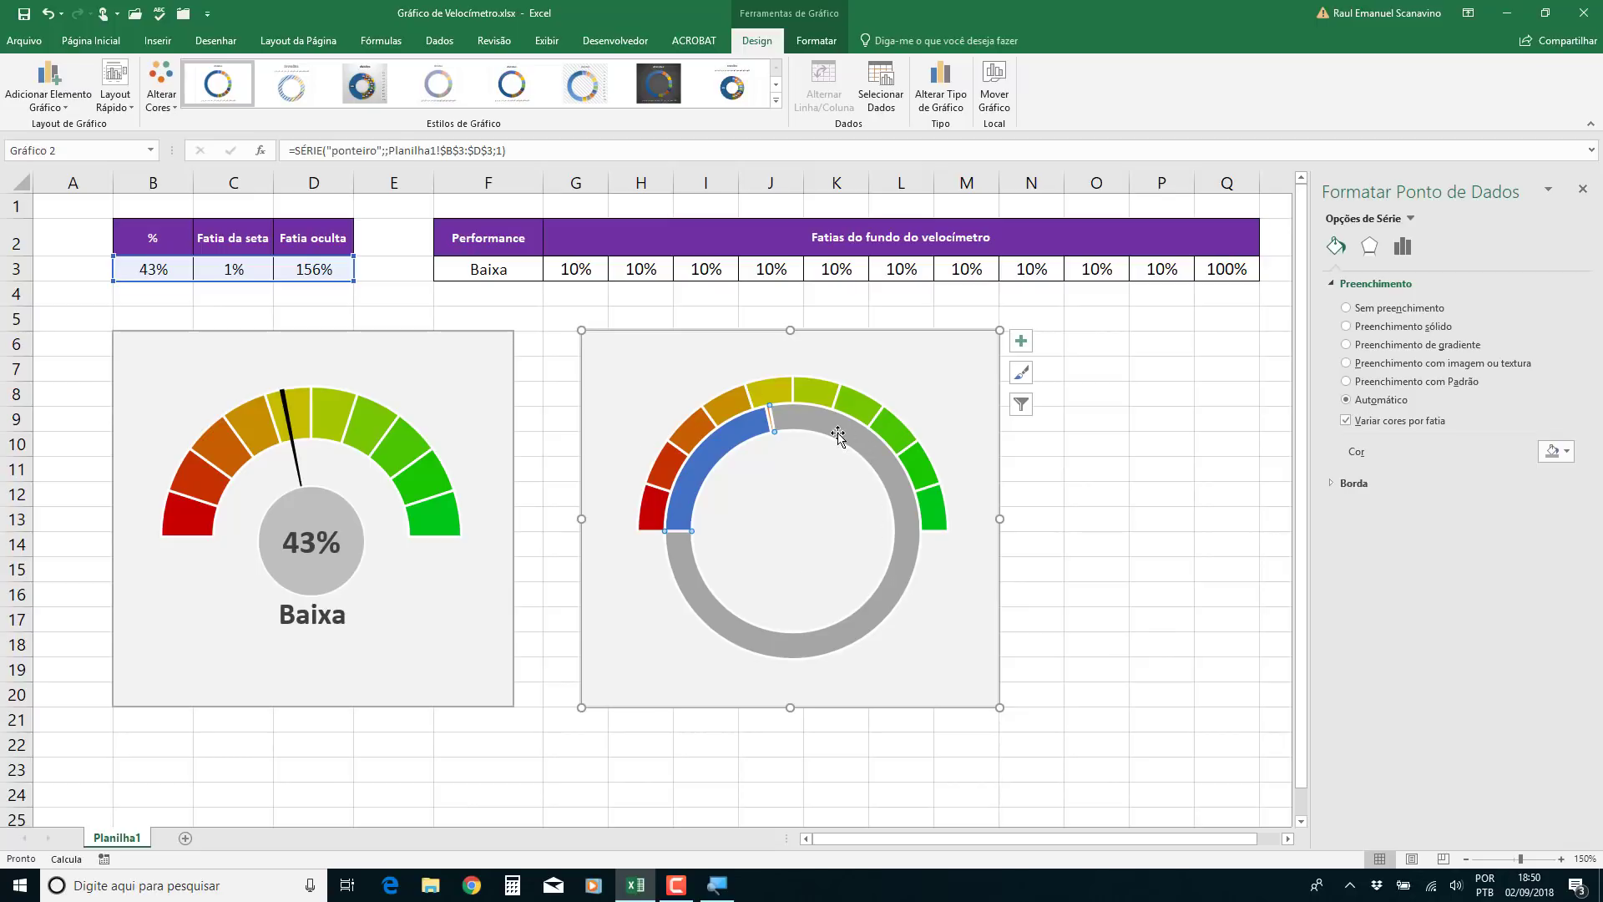
Change the ponteiro series to a Pizza chart on the Eixo Secundário
{"action": "right_click", "coordinate": [836, 432]}
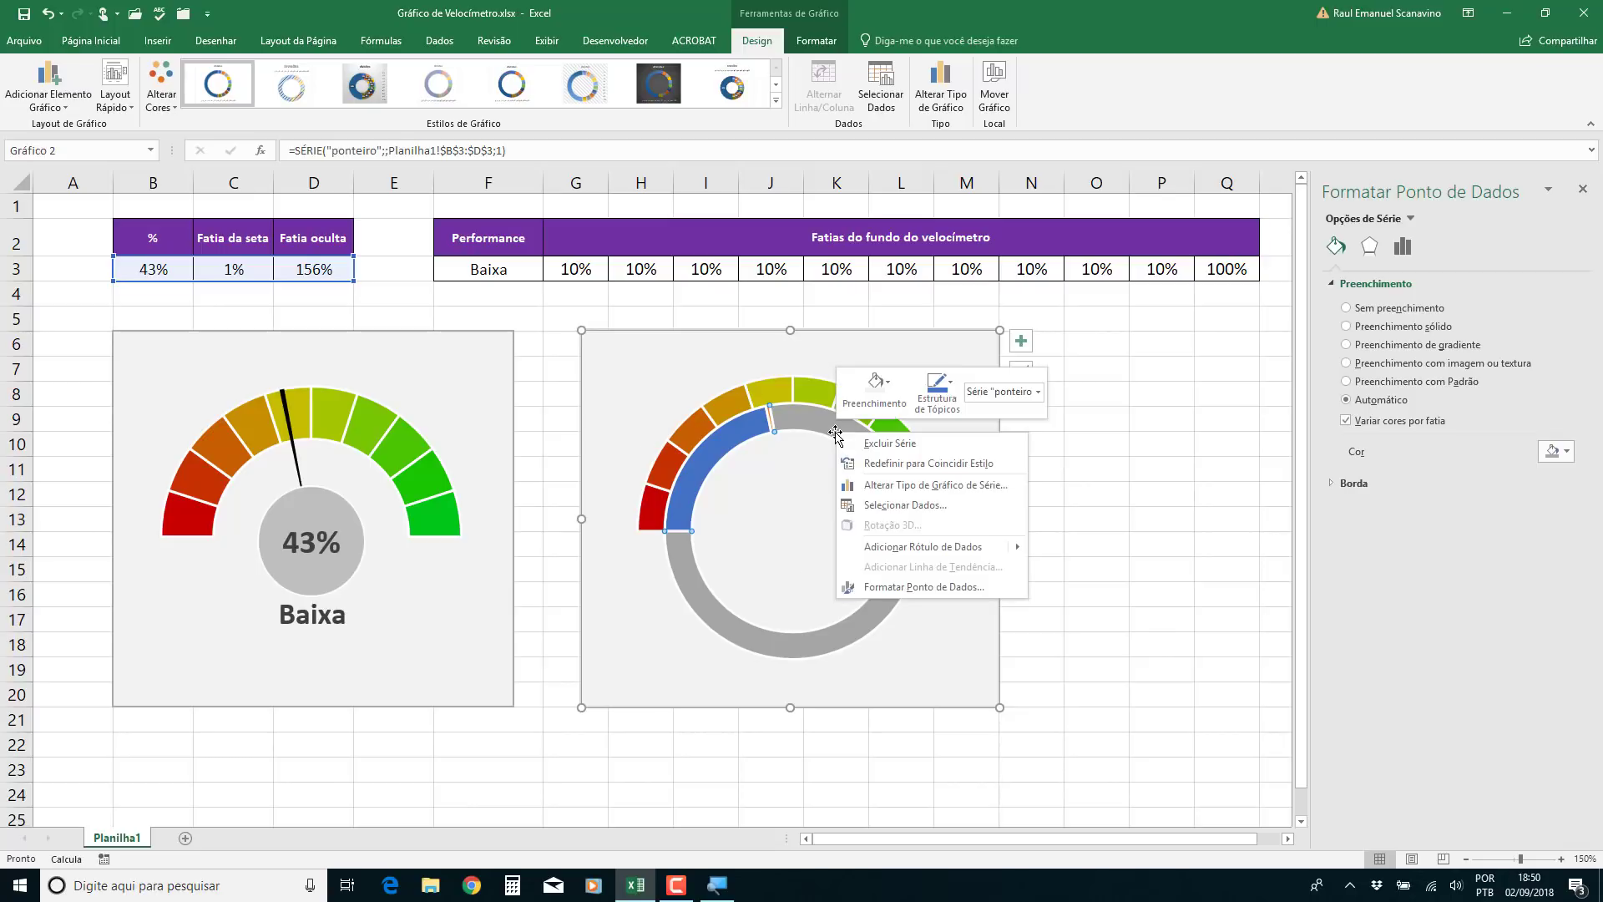
{"action": "left_click", "coordinate": [964, 486]}
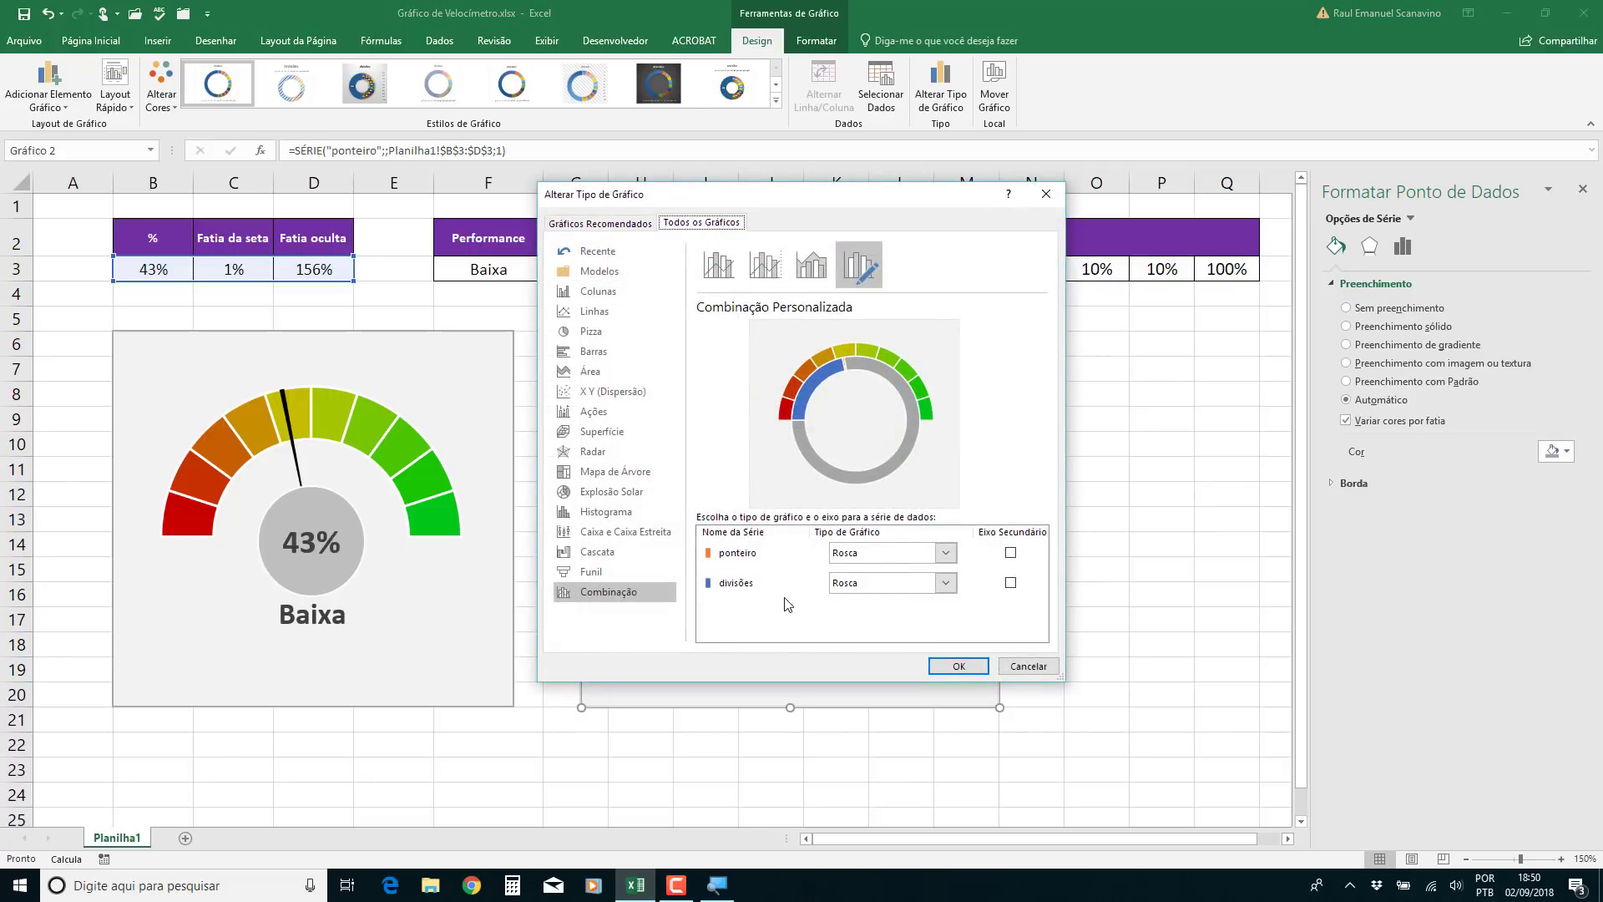
{"action": "left_click", "coordinate": [1010, 553]}
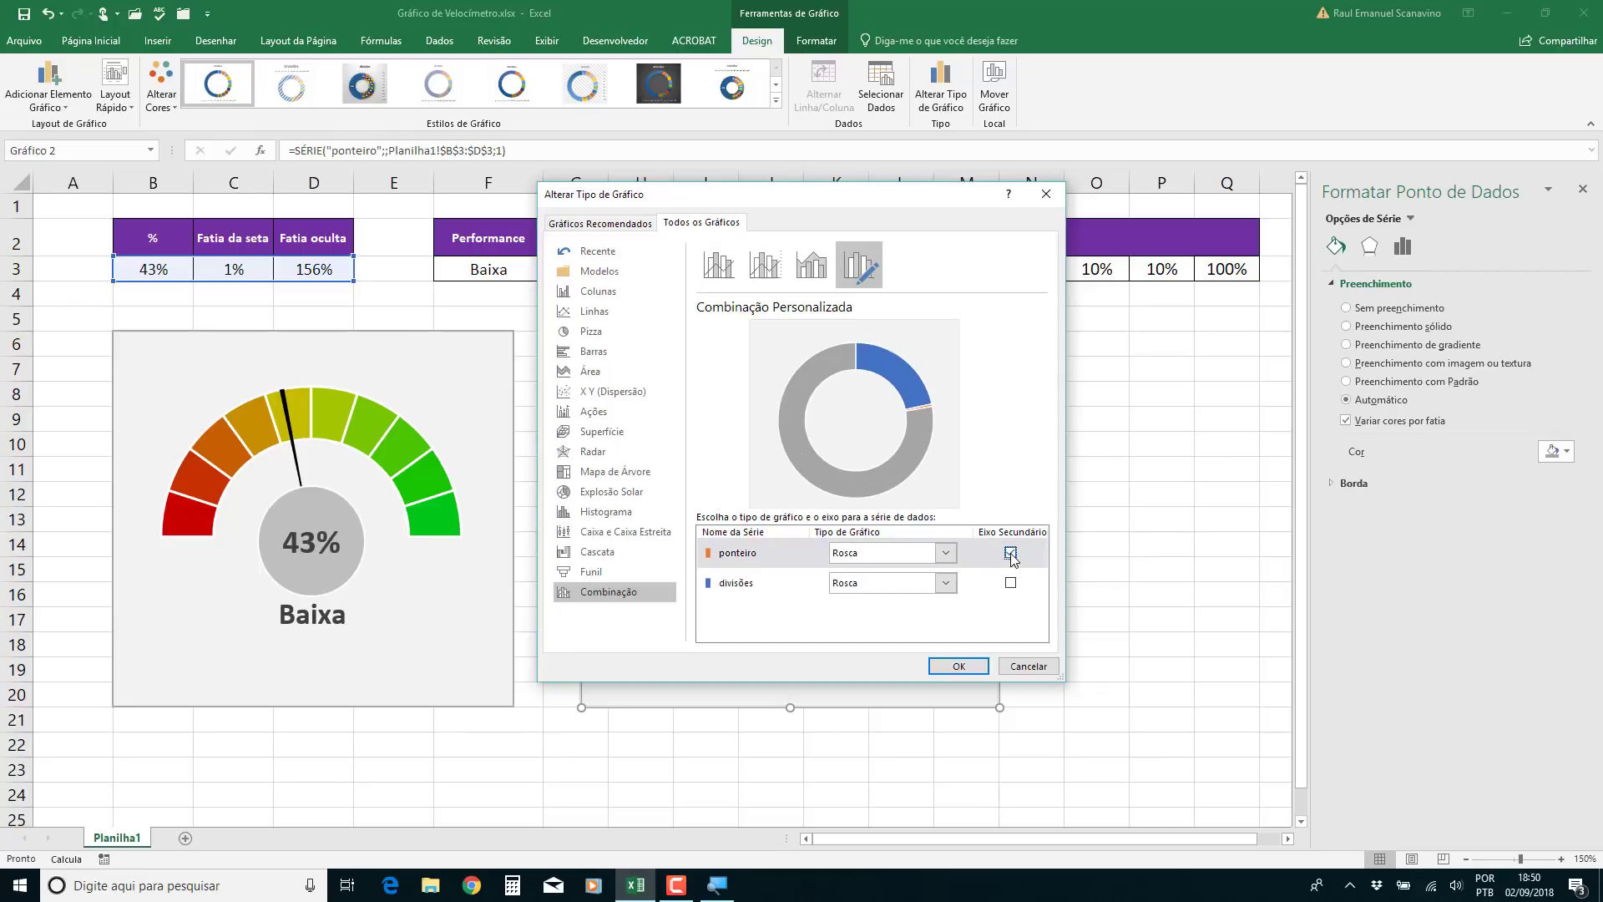
{"action": "left_click", "coordinate": [949, 553]}
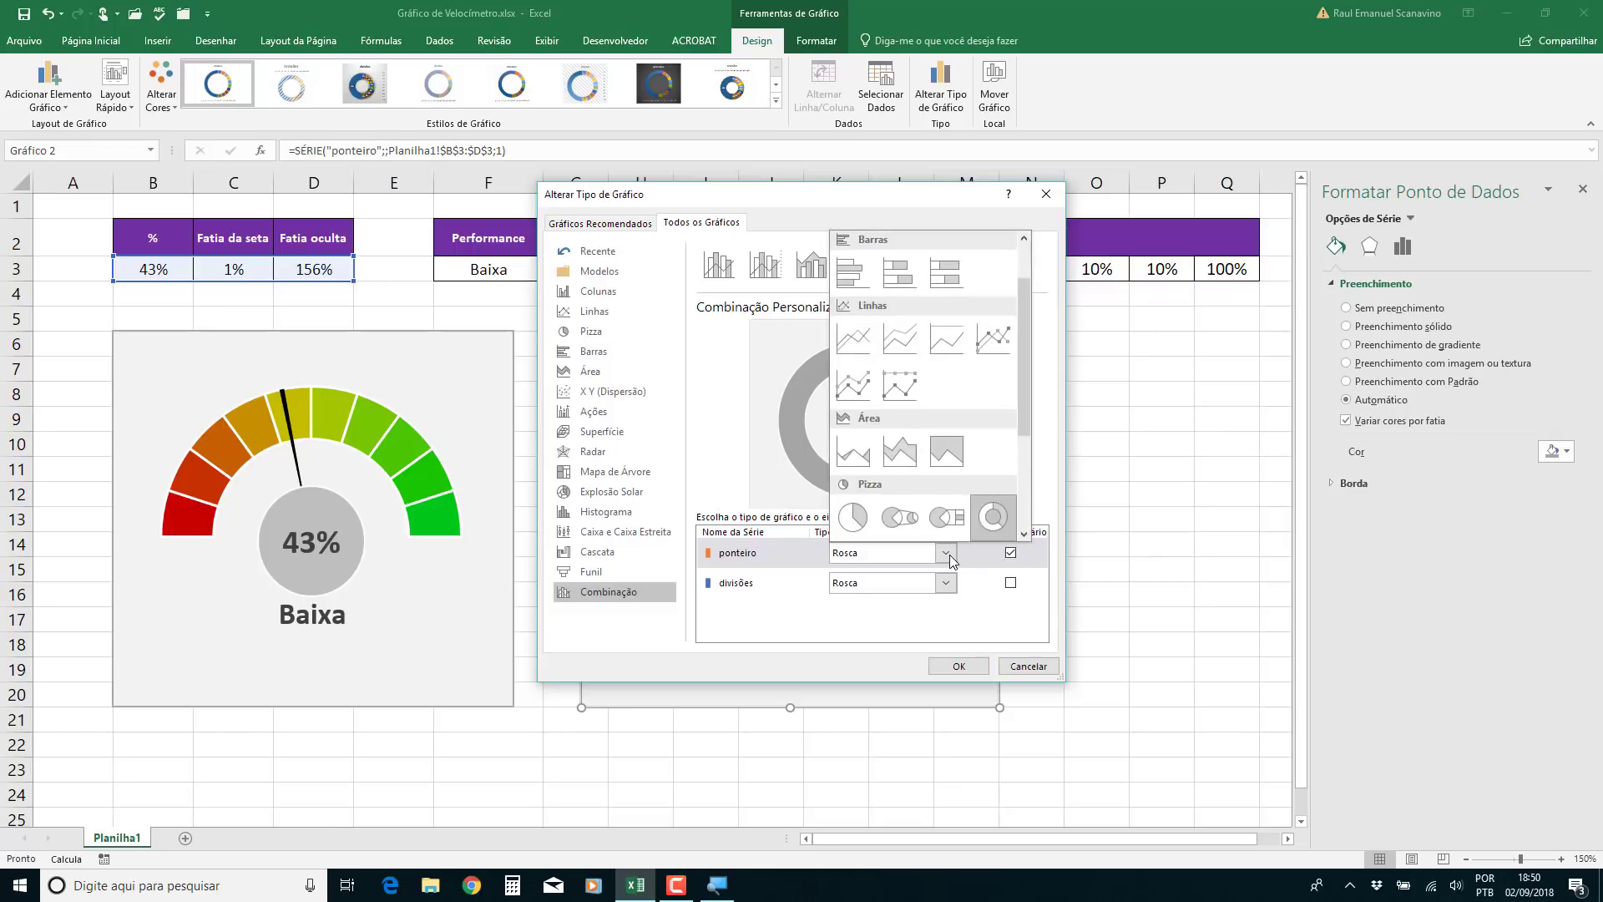
{"action": "left_click", "coordinate": [853, 518]}
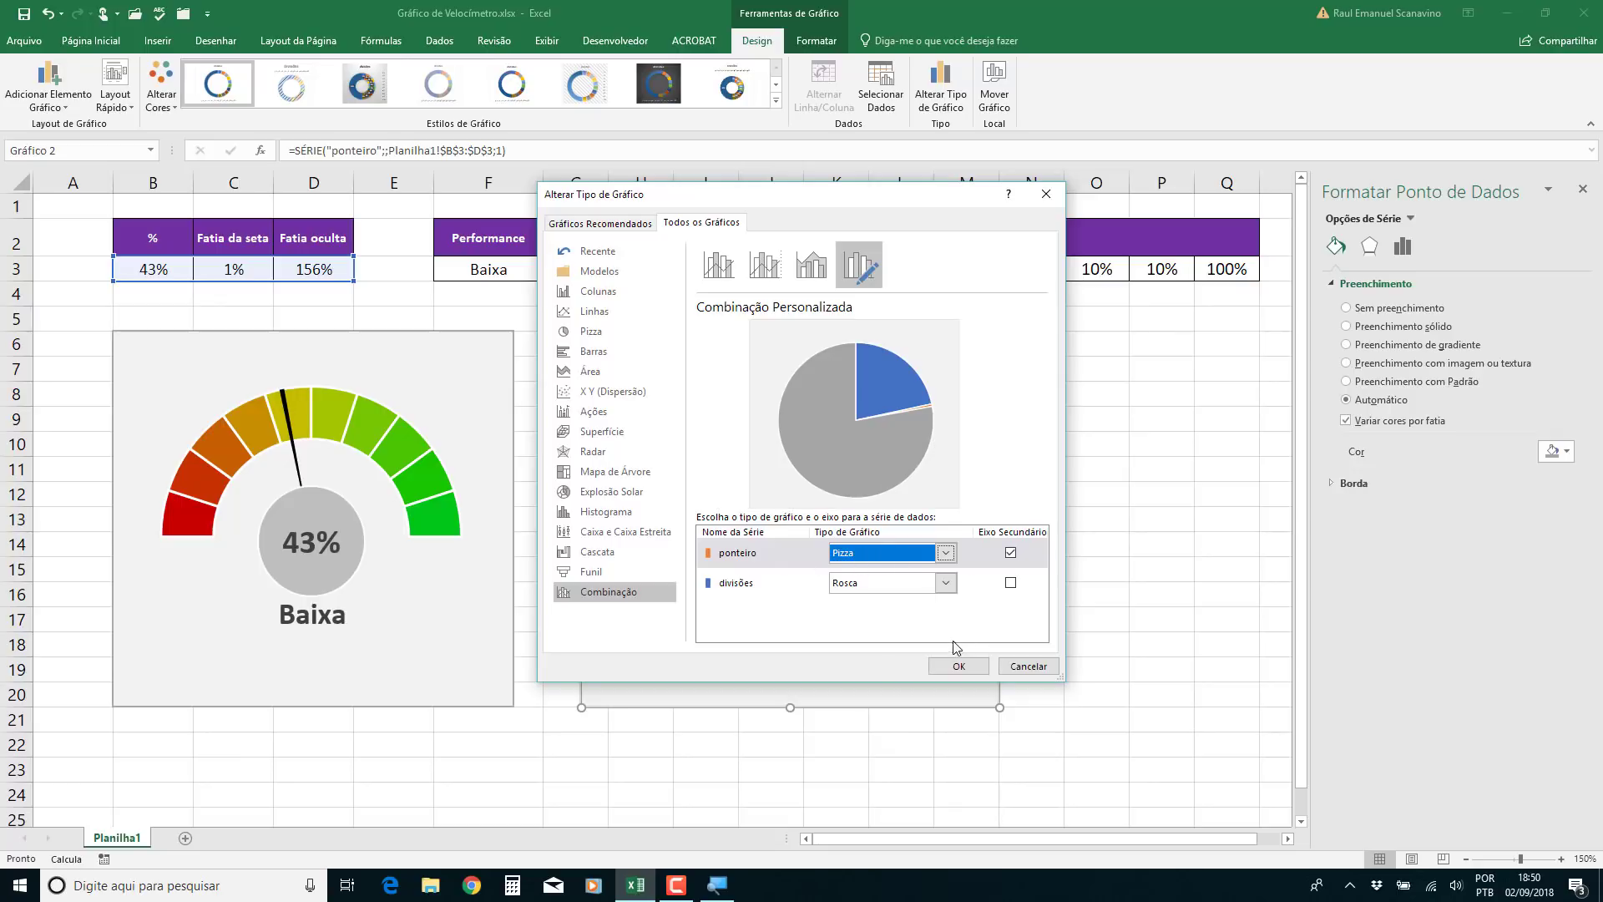
{"action": "left_click", "coordinate": [959, 665]}
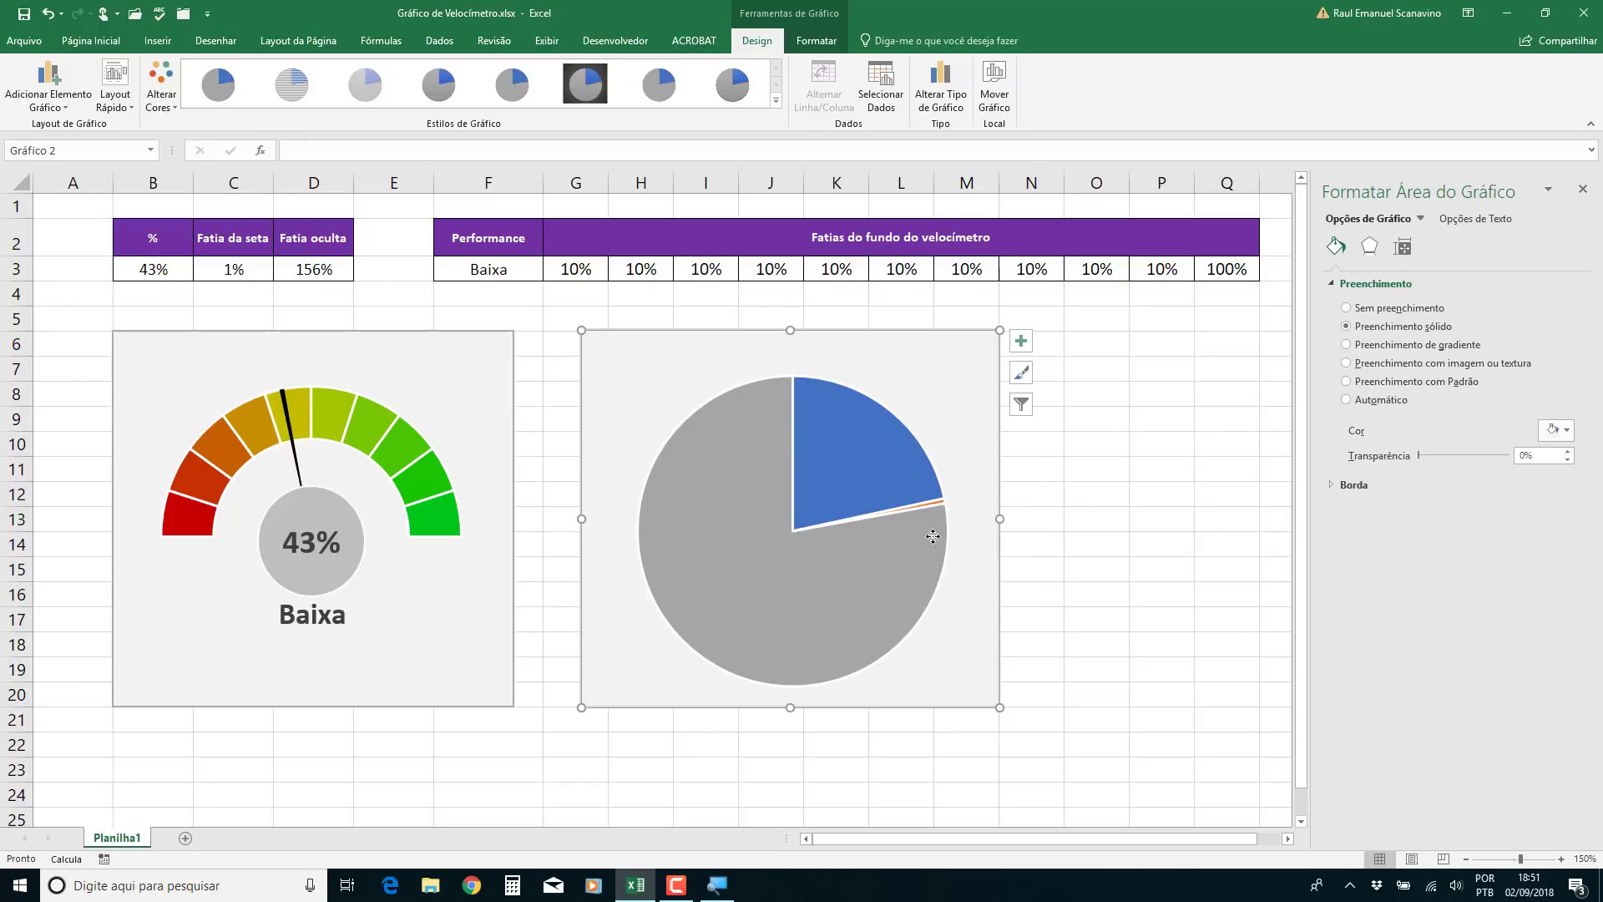
Set the pie series border to Sem linha
{"action": "left_click", "coordinate": [714, 471]}
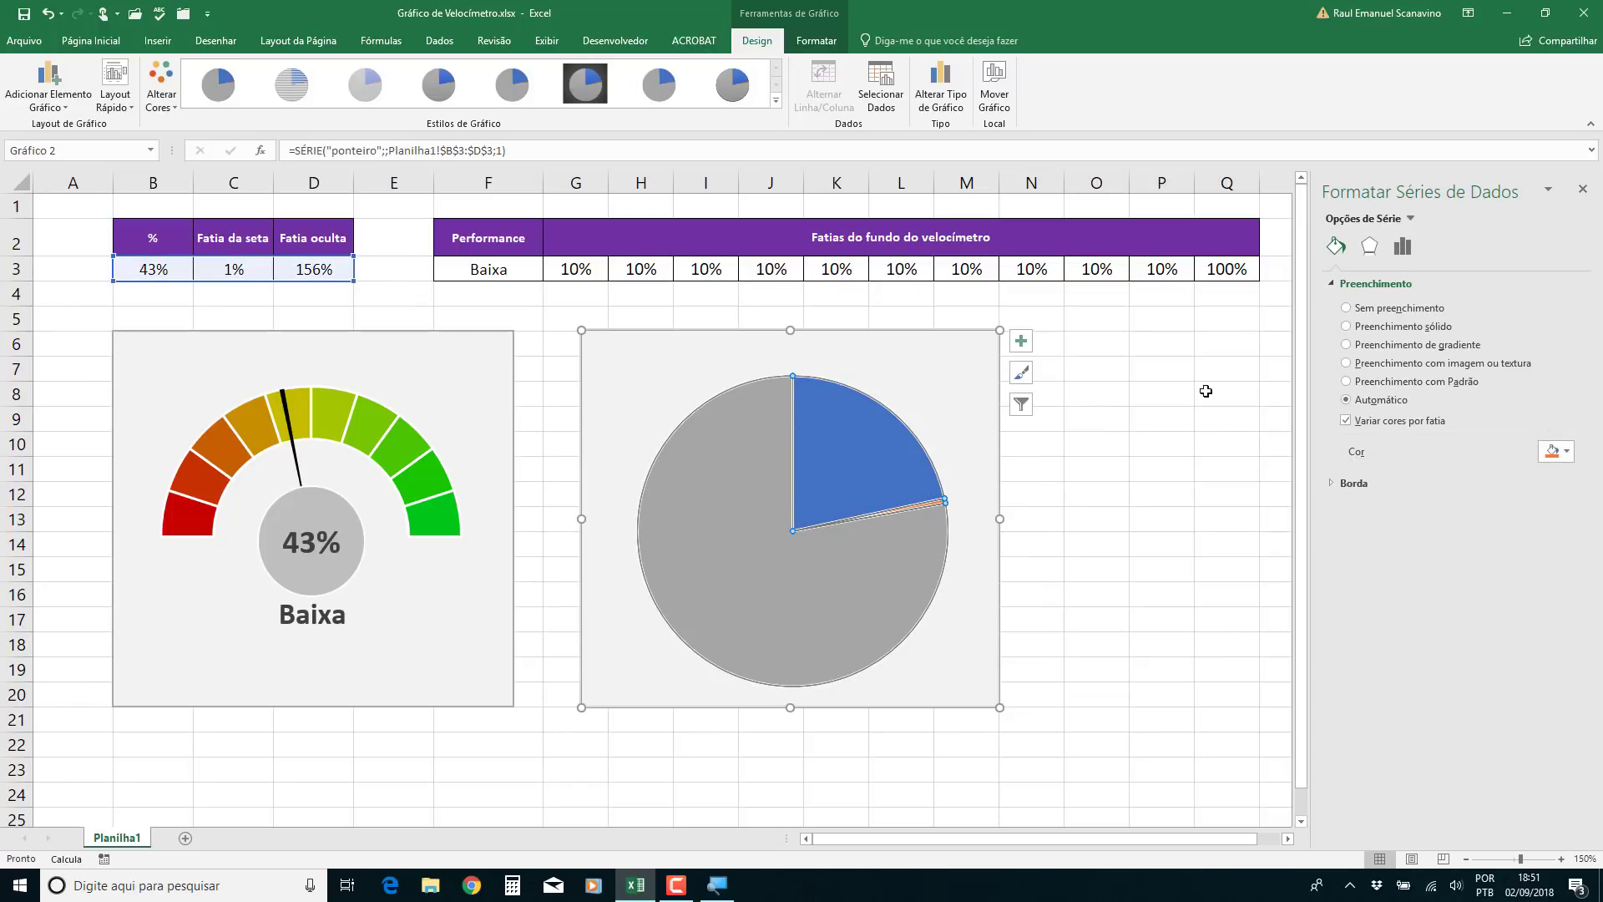
{"action": "left_click", "coordinate": [1331, 483]}
{"action": "left_click", "coordinate": [1346, 508]}
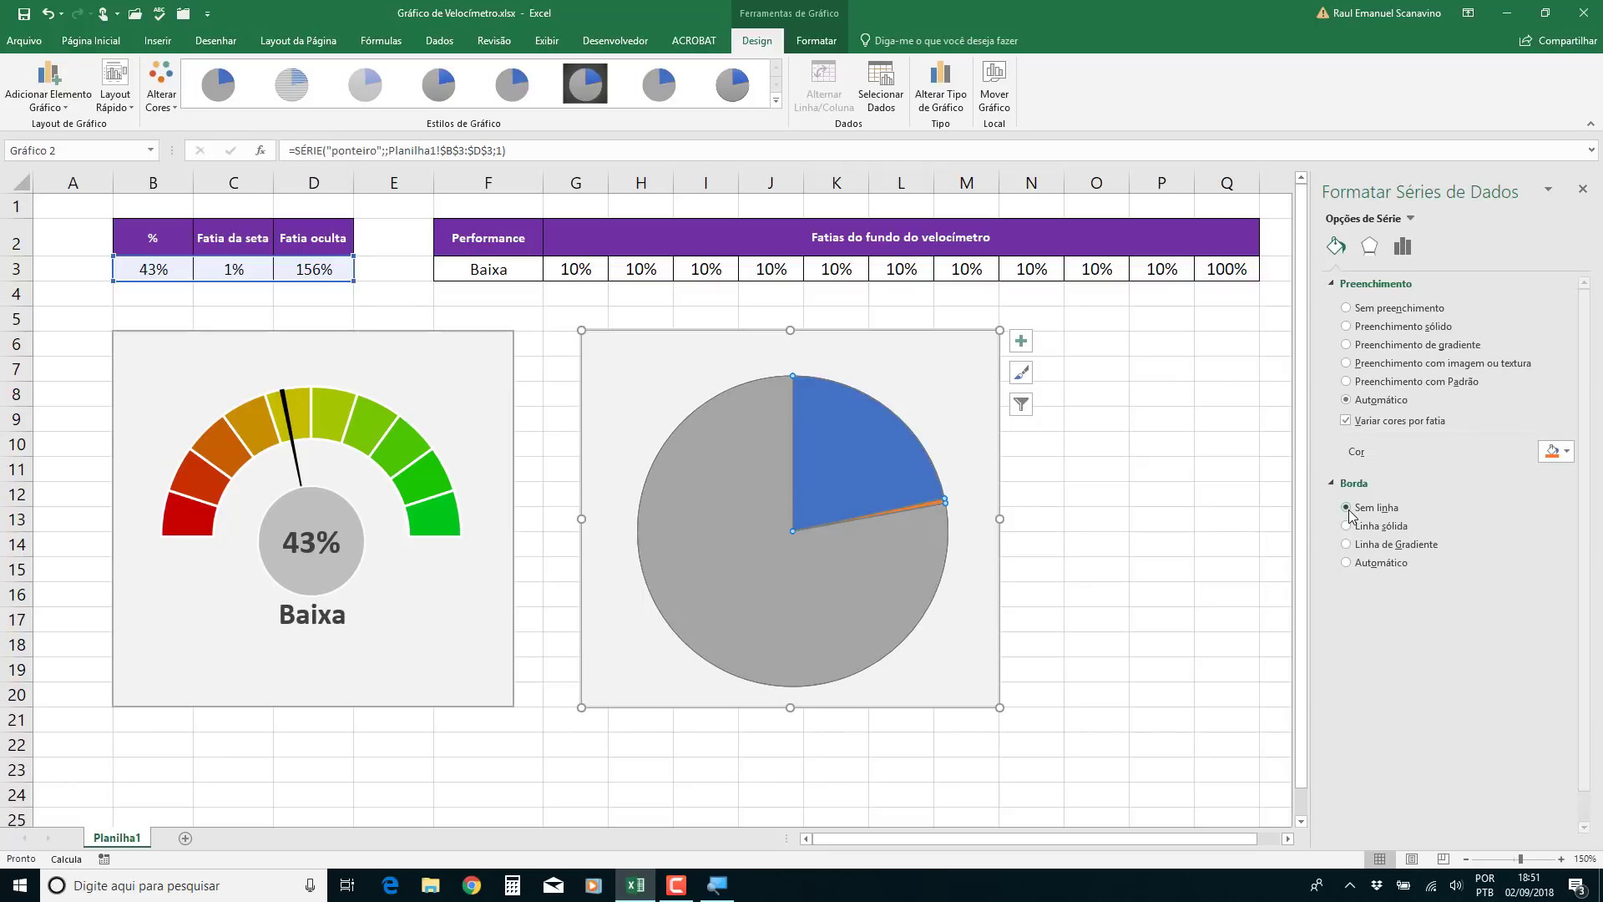
Give the blue and grey pie slices Sem preenchimento, then select the needle slice
{"action": "left_click", "coordinate": [822, 405]}
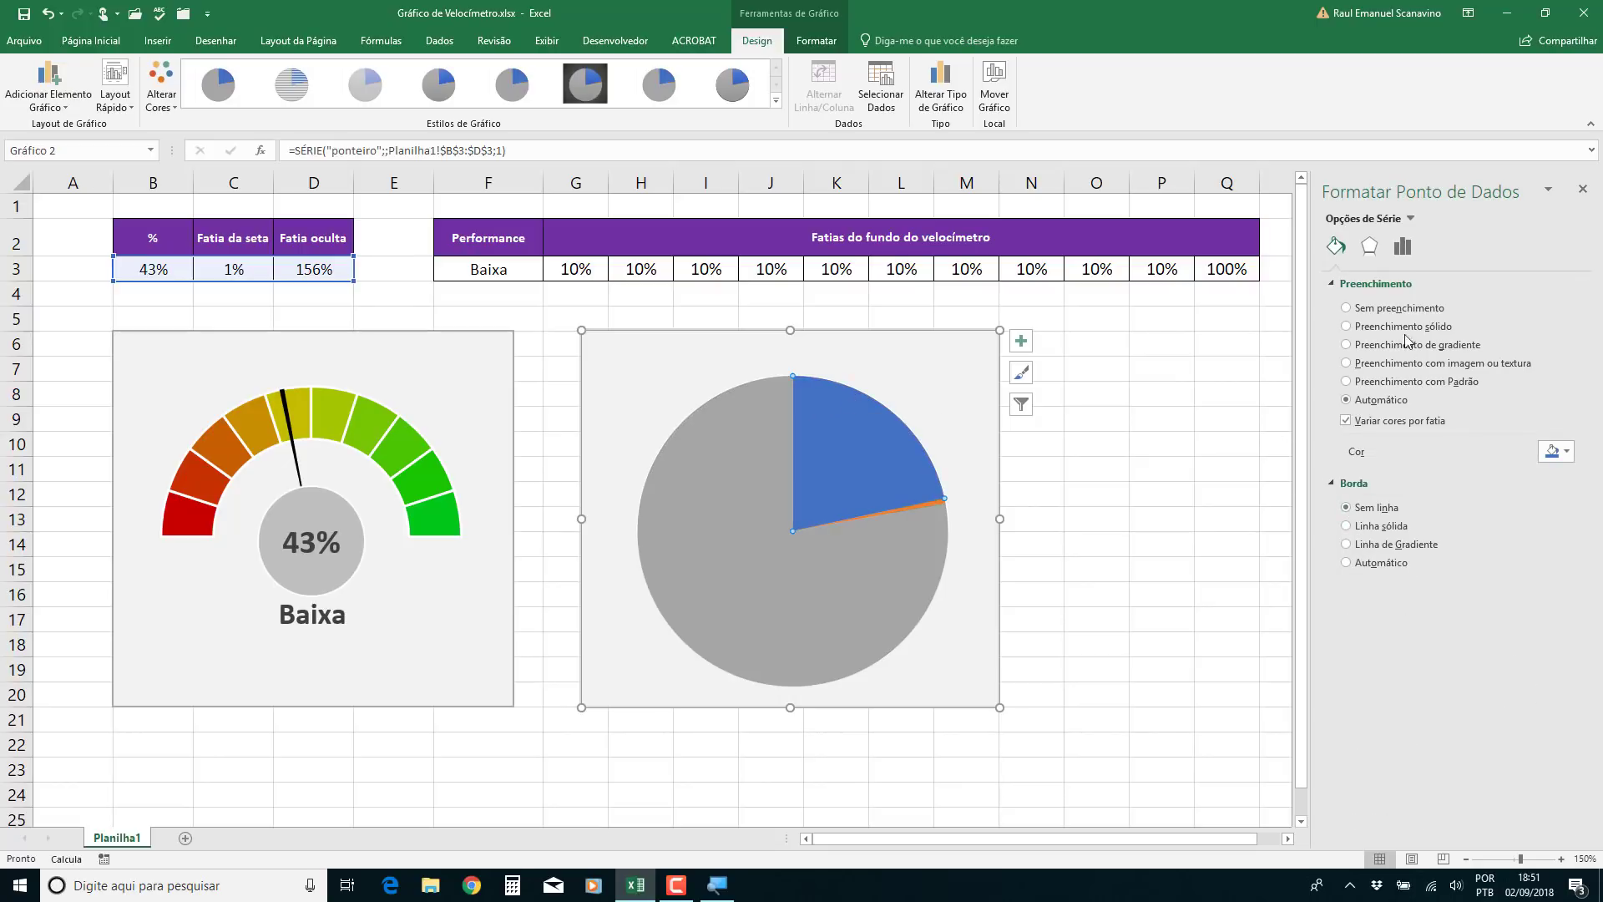
{"action": "left_click", "coordinate": [883, 566]}
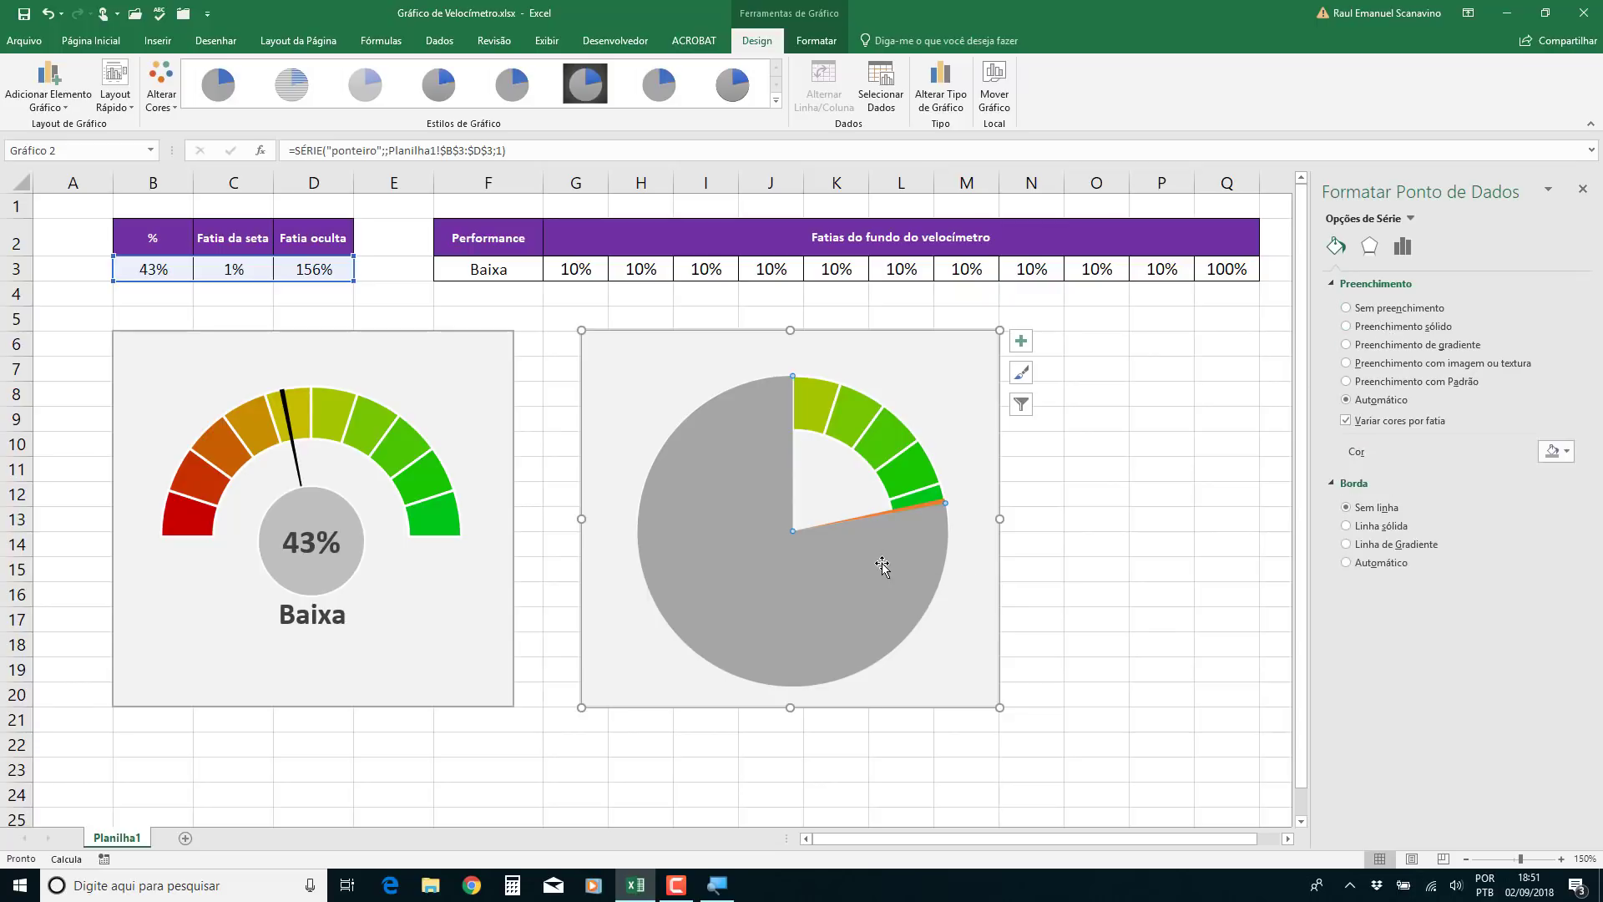
{"action": "left_click", "coordinate": [1382, 311]}
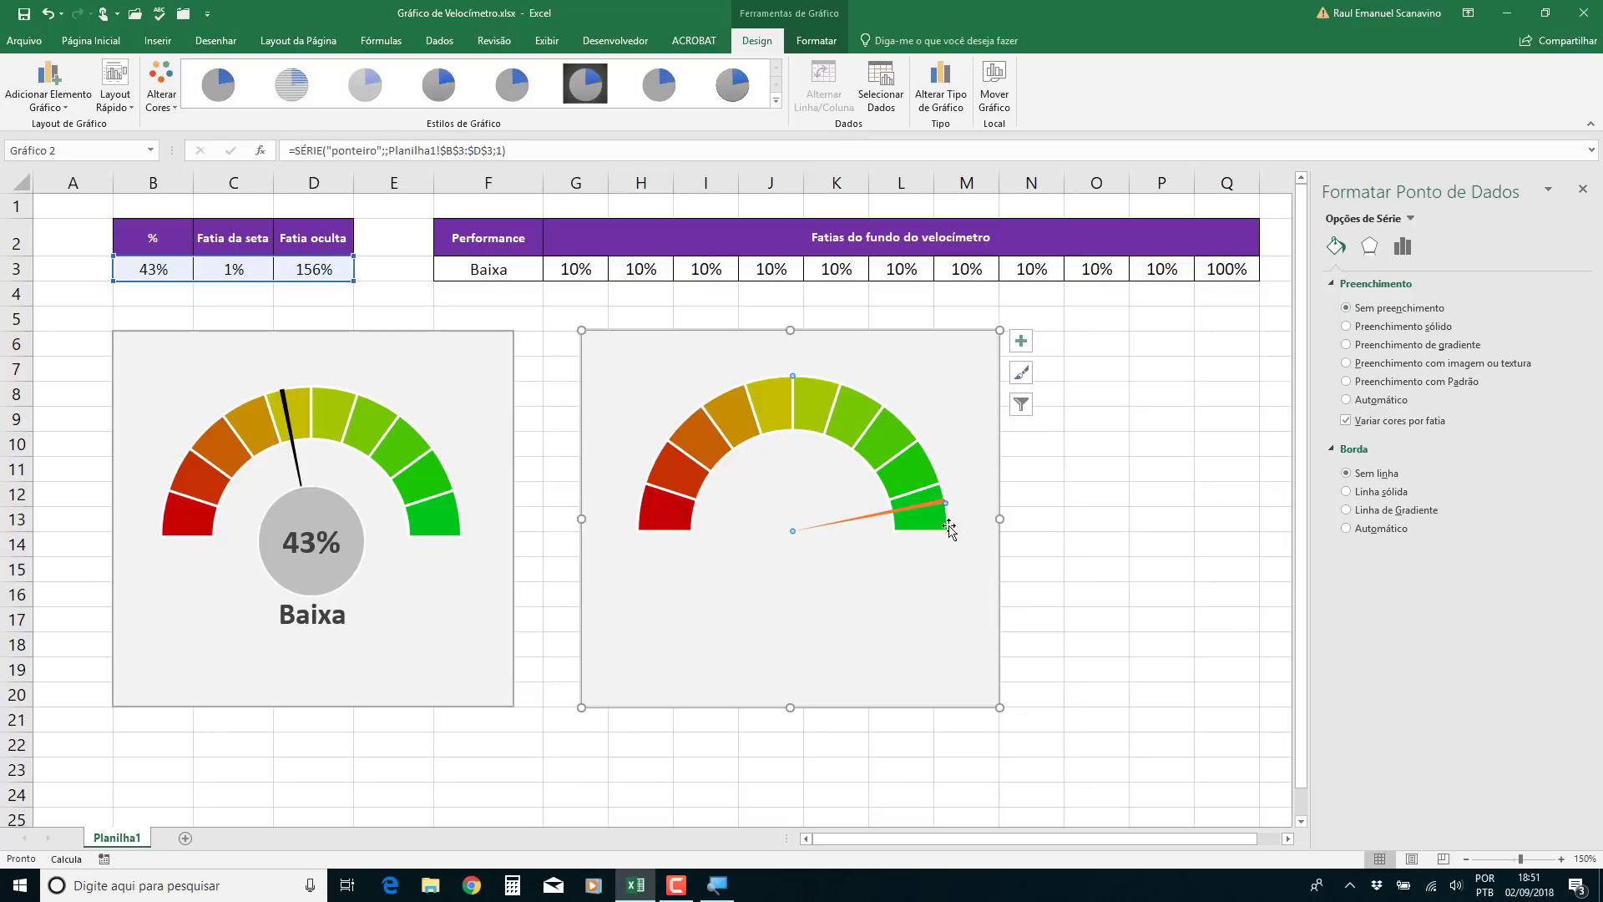
{"action": "left_click", "coordinate": [935, 504]}
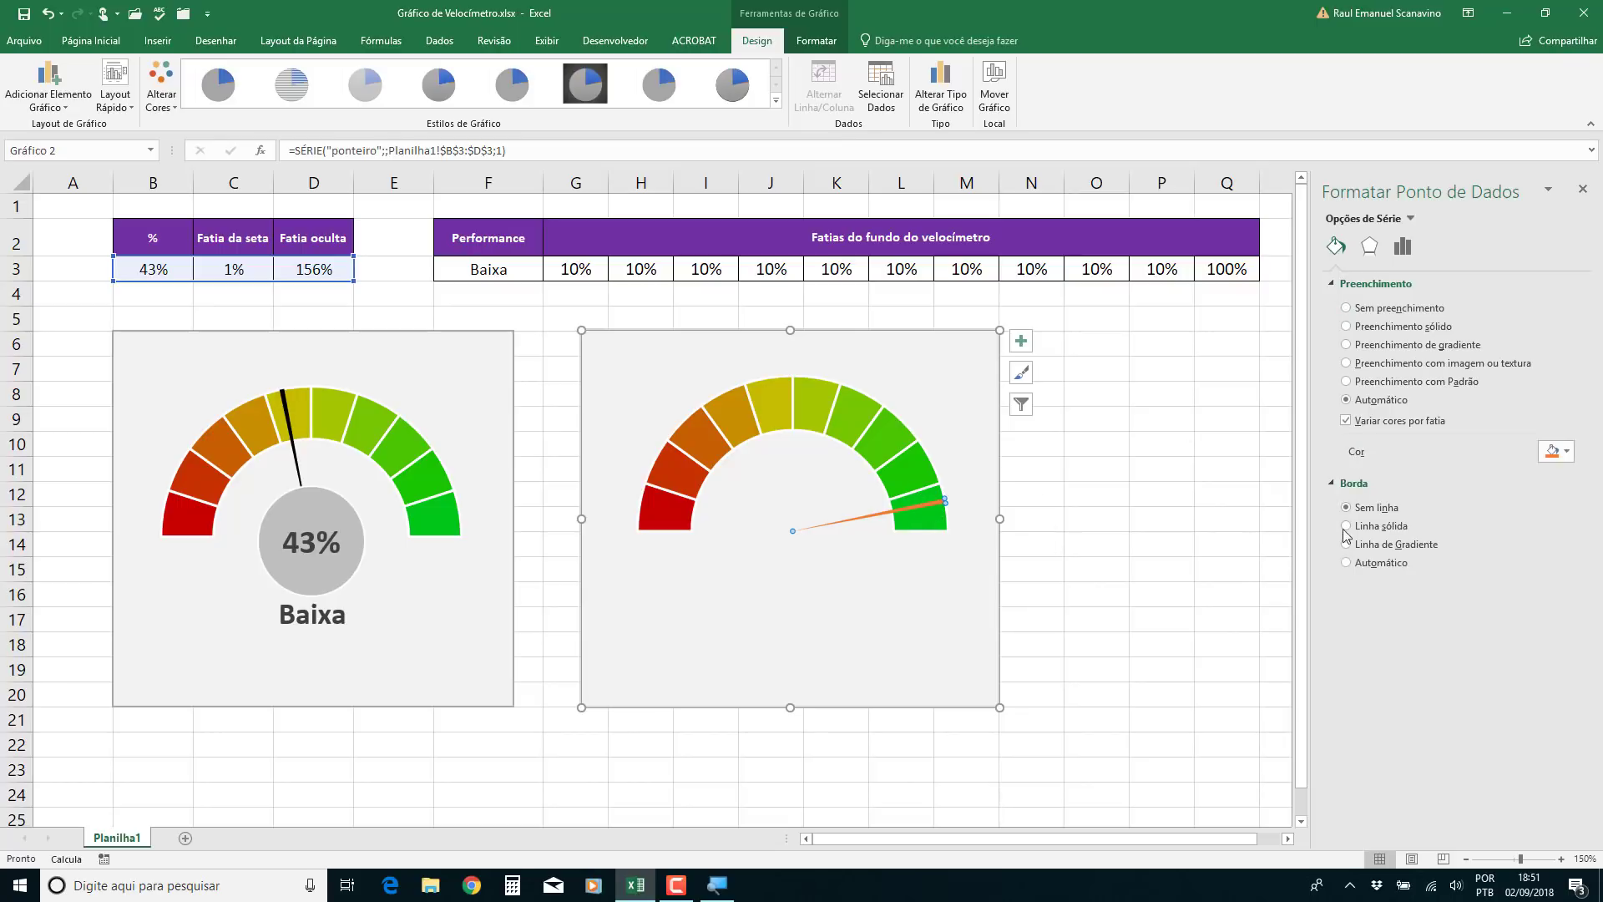
{"action": "left_click", "coordinate": [1553, 451]}
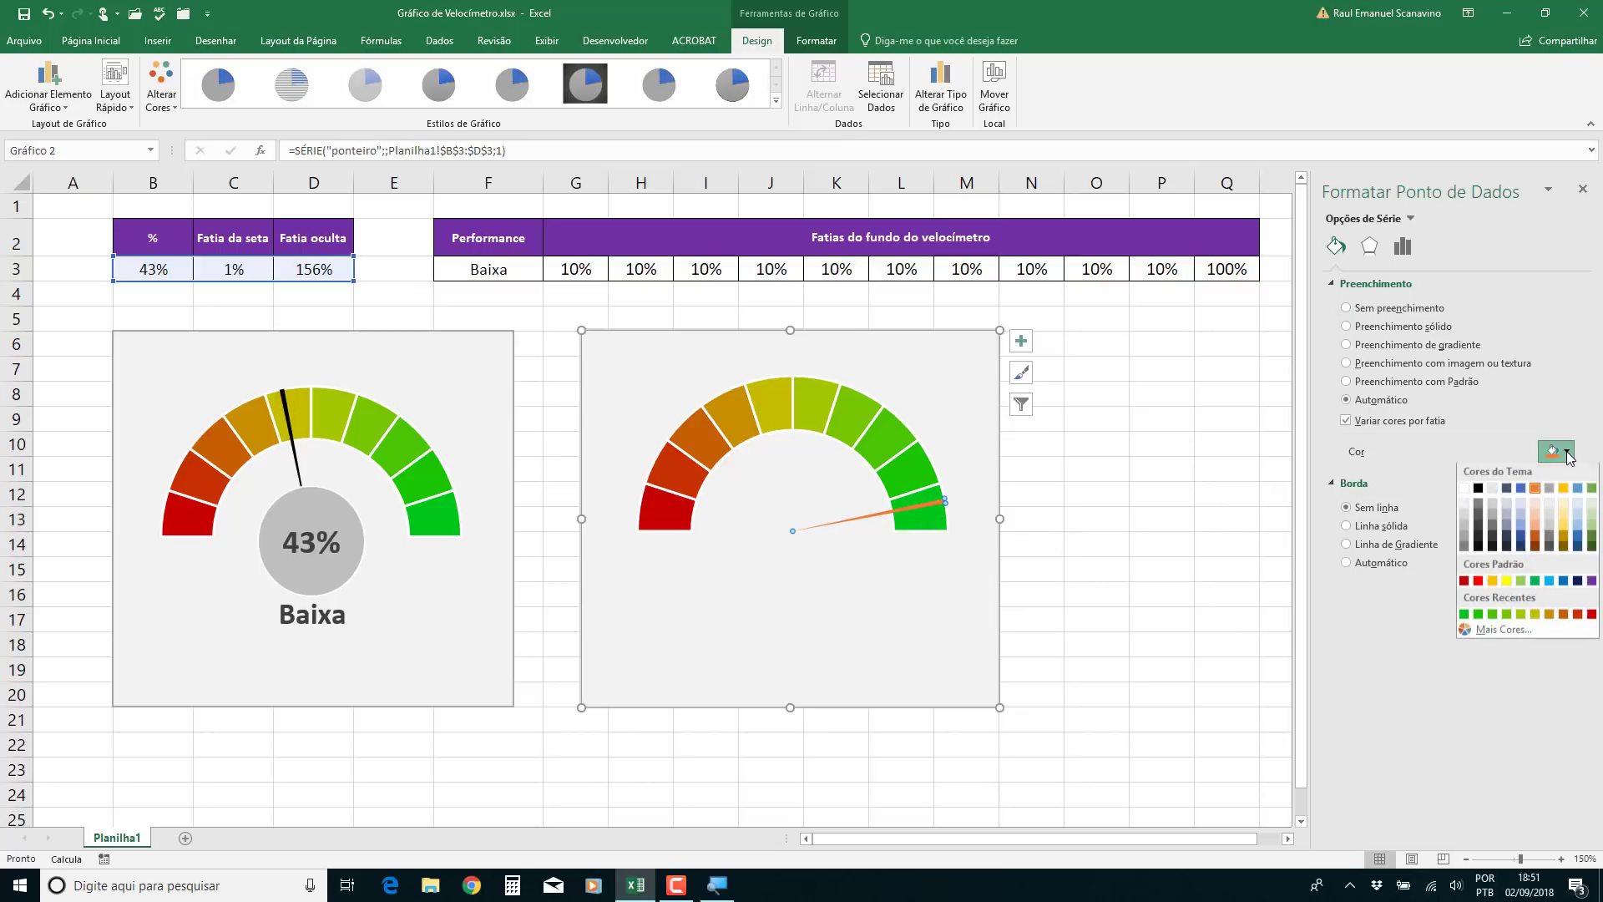
Fill the needle slice black from the Cor palette
{"action": "left_click", "coordinate": [1478, 490]}
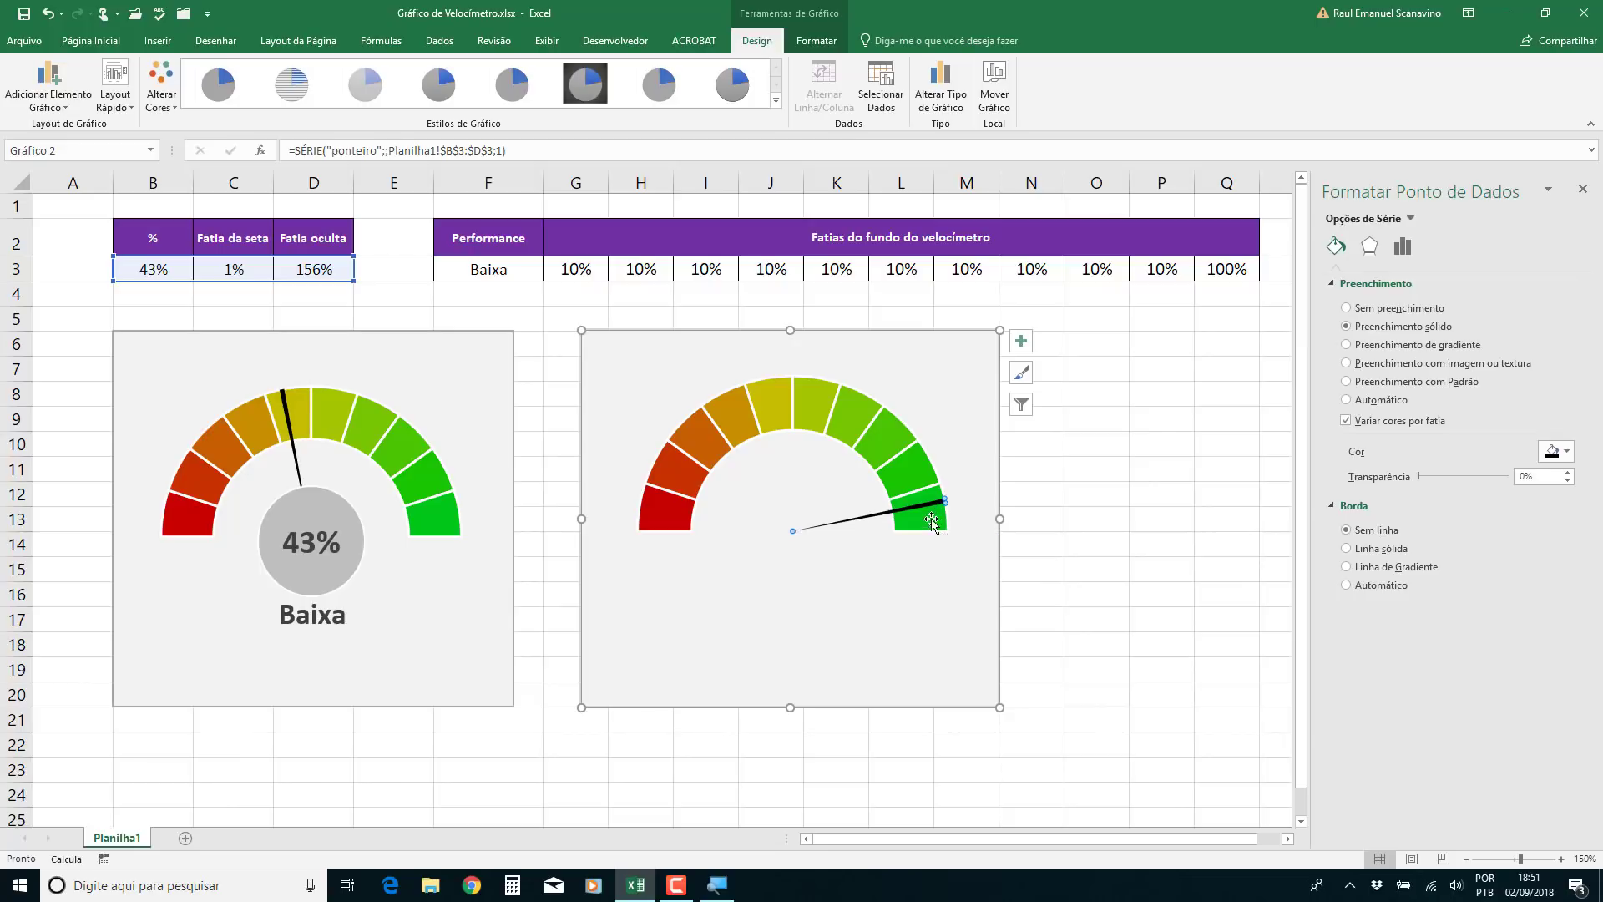
Set the pie's first-slice angle to 270° so the needle points at 43%
{"action": "left_click", "coordinate": [1403, 247]}
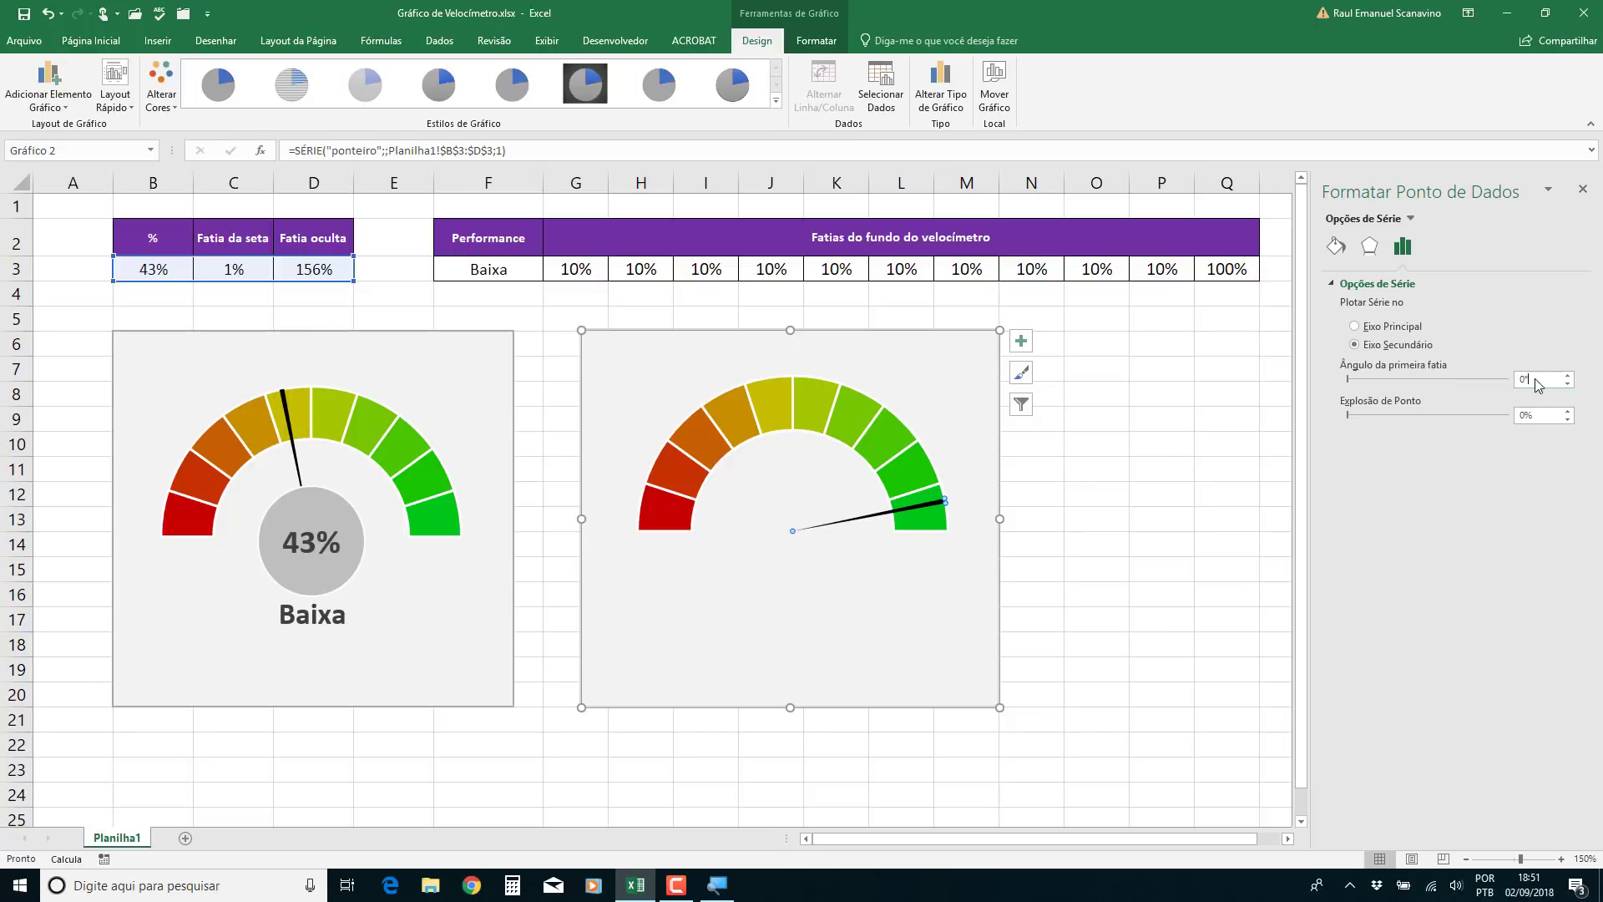
{"action": "type", "text": "270"}
{"action": "key", "text": "Return"}
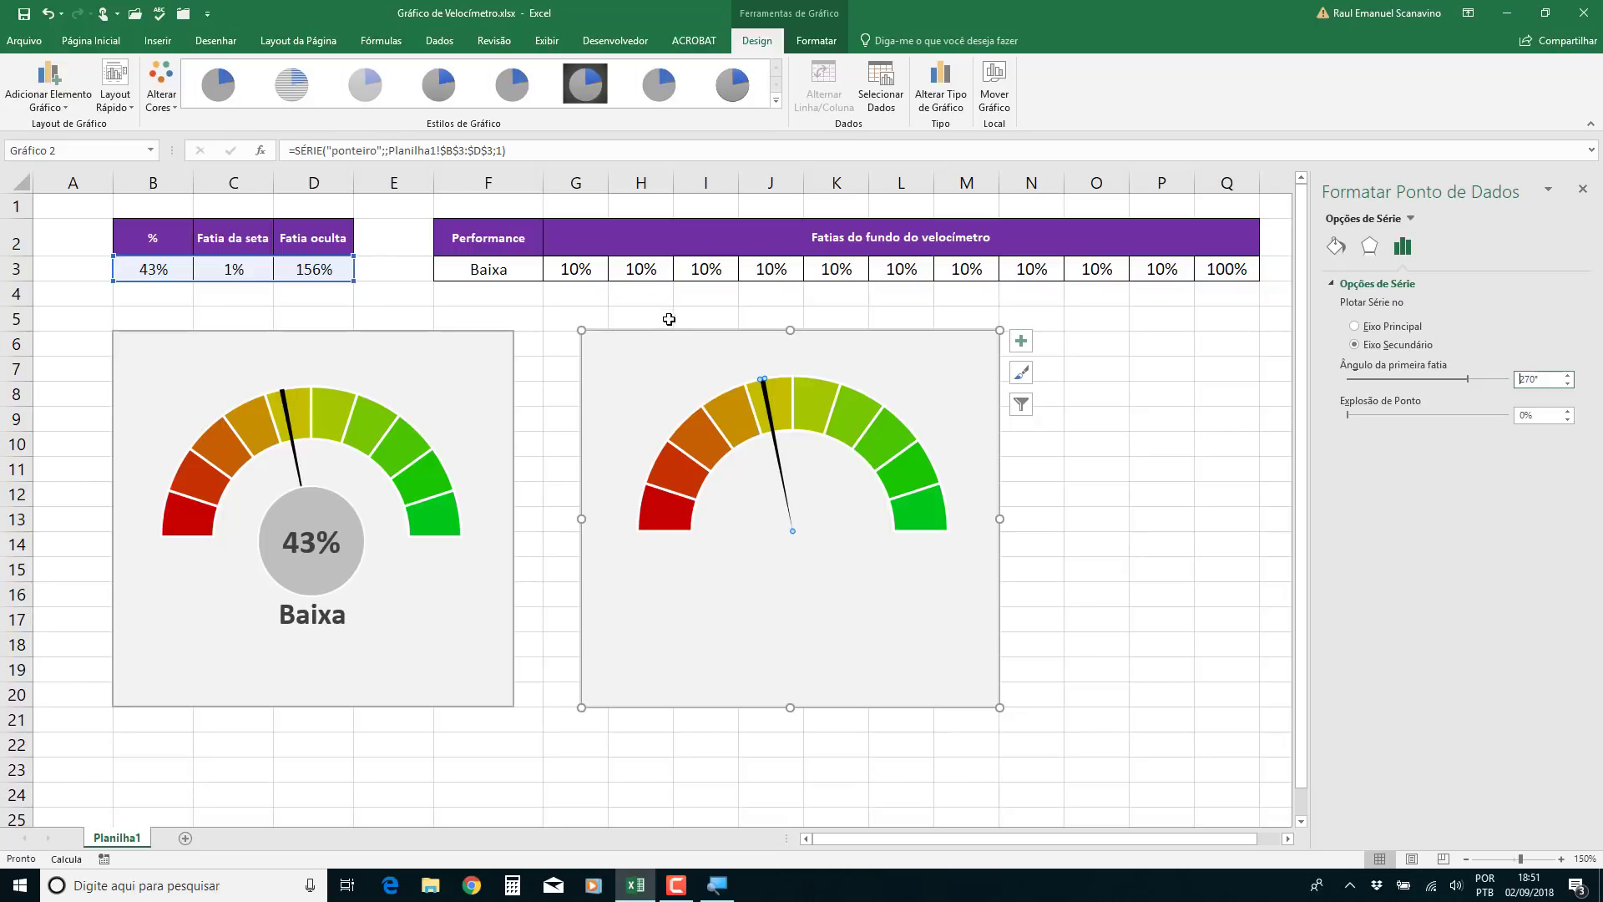
{"action": "left_click", "coordinate": [622, 346]}
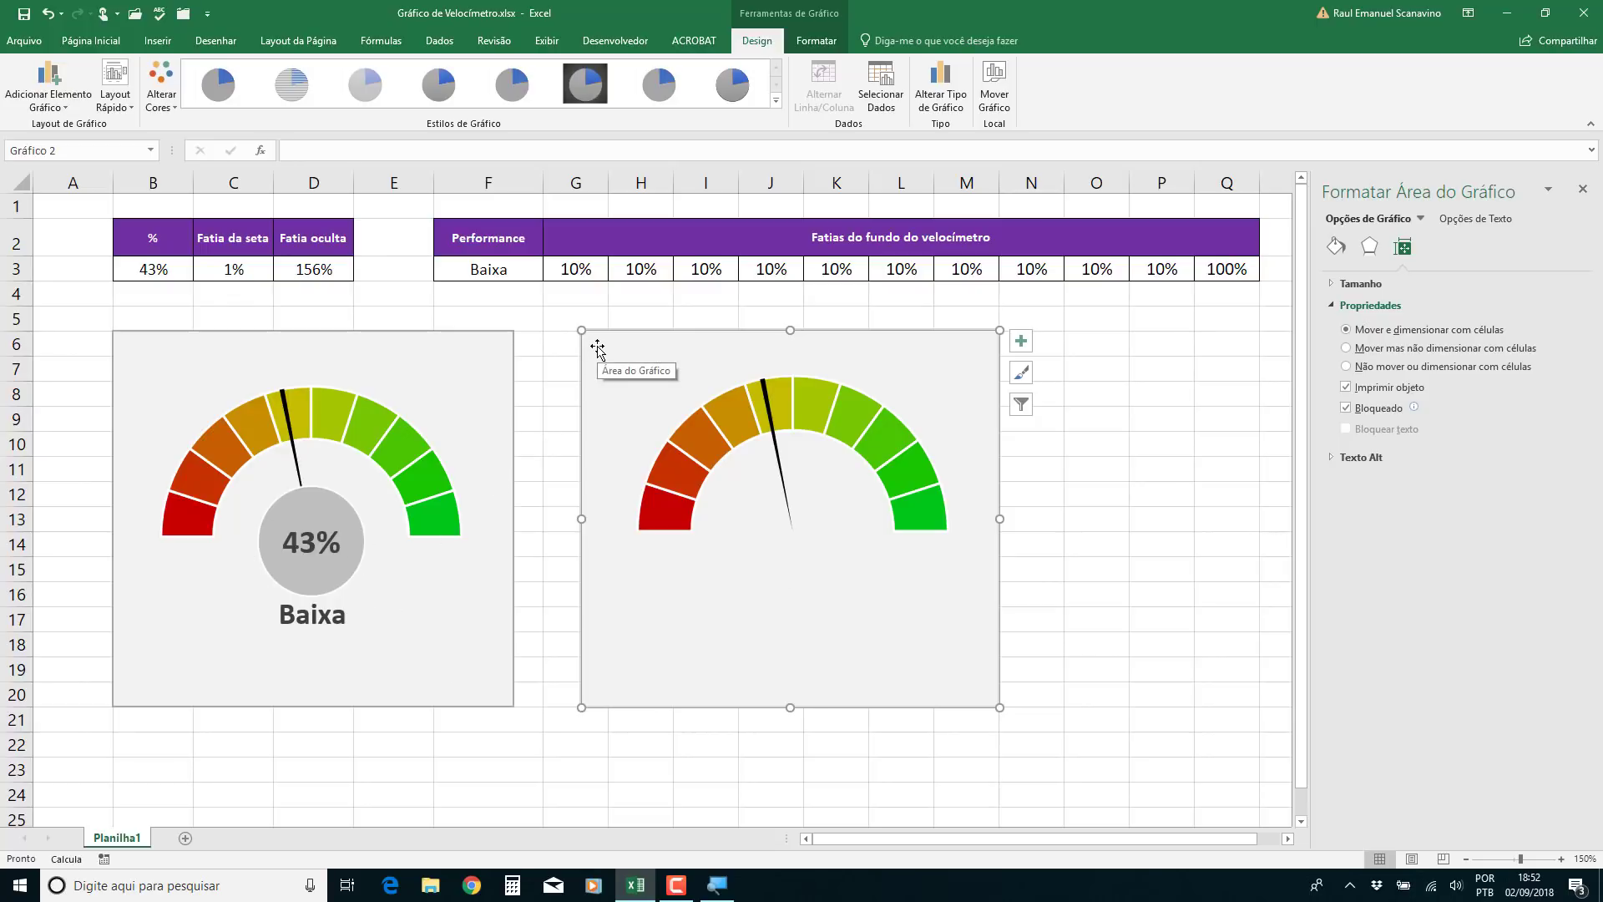
Draw an ellipse over the needle pivot of the right gauge
{"action": "left_click", "coordinate": [167, 44]}
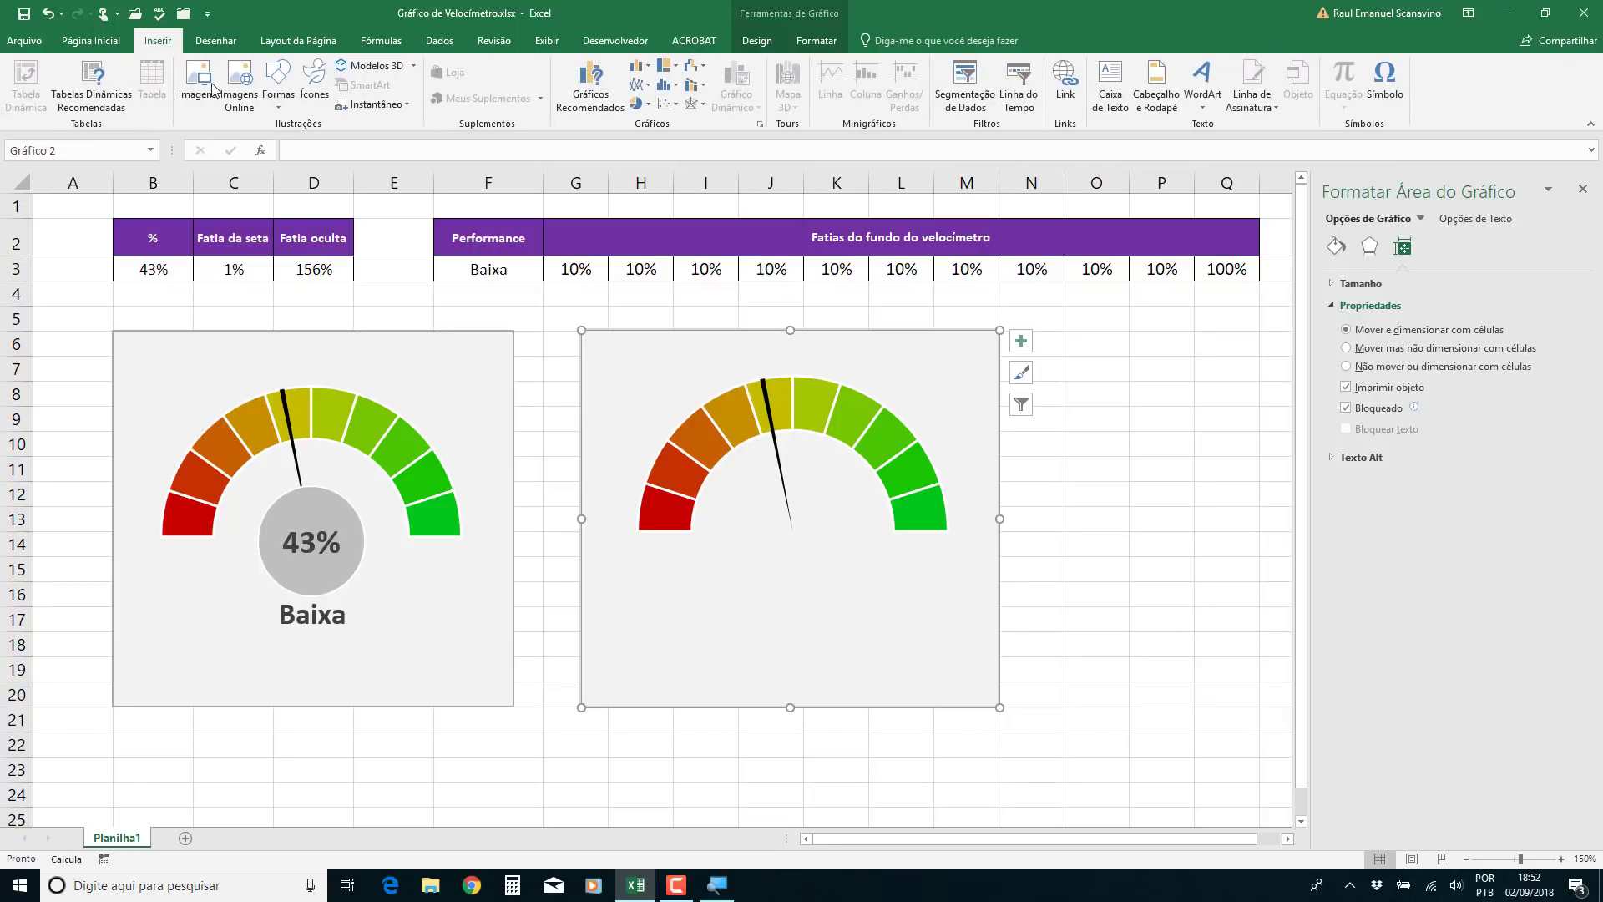
{"action": "left_click", "coordinate": [278, 83]}
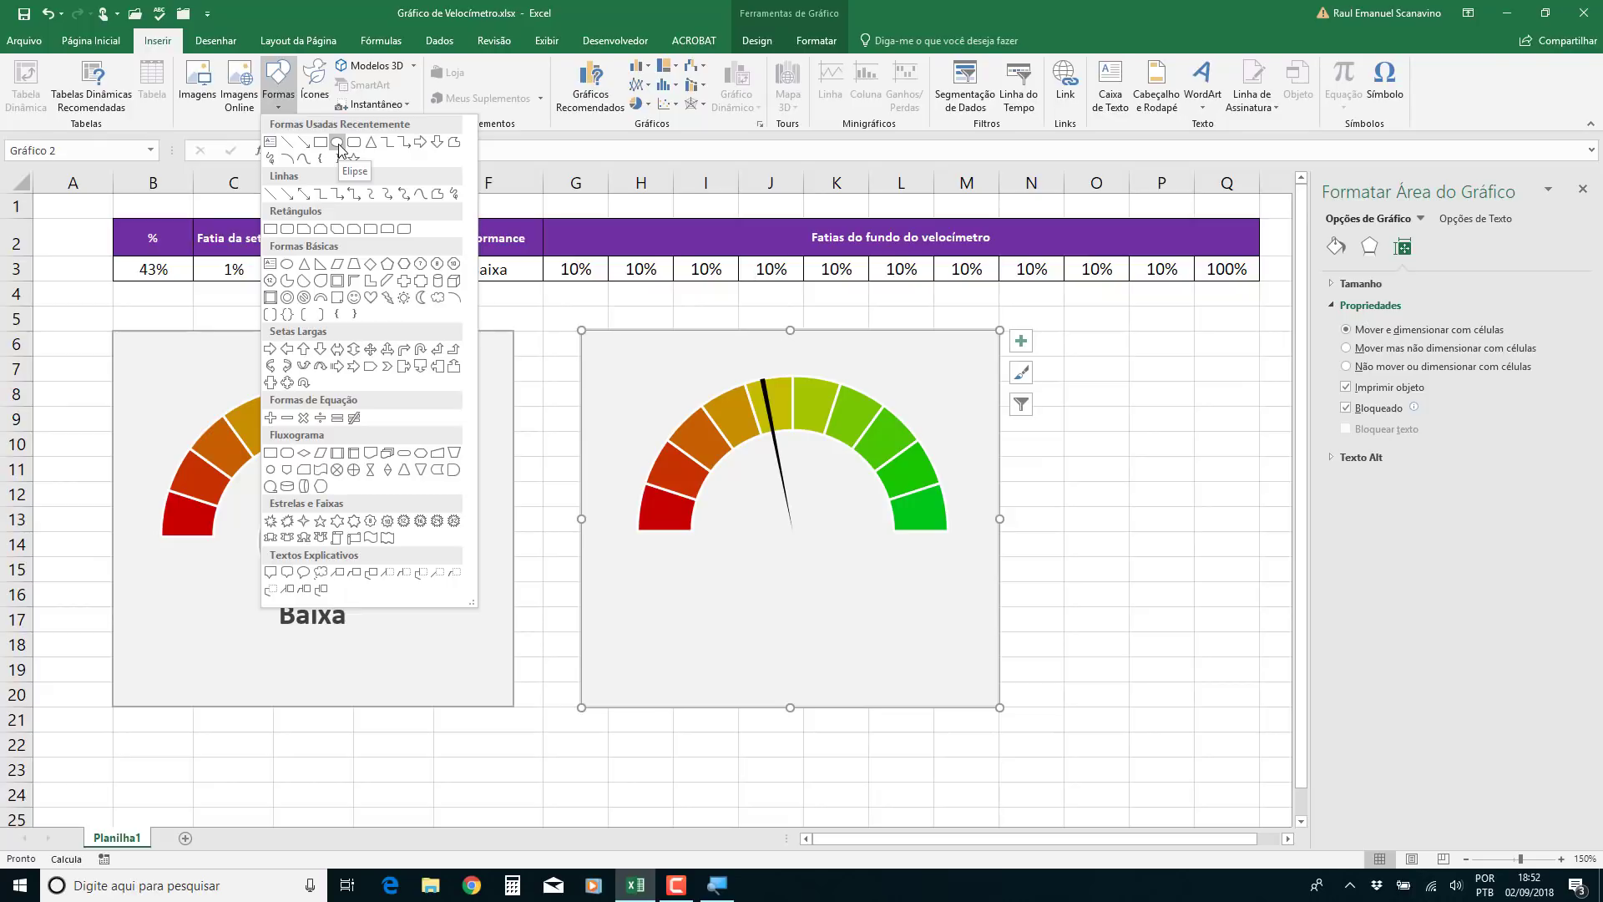
{"action": "left_click", "coordinate": [337, 143]}
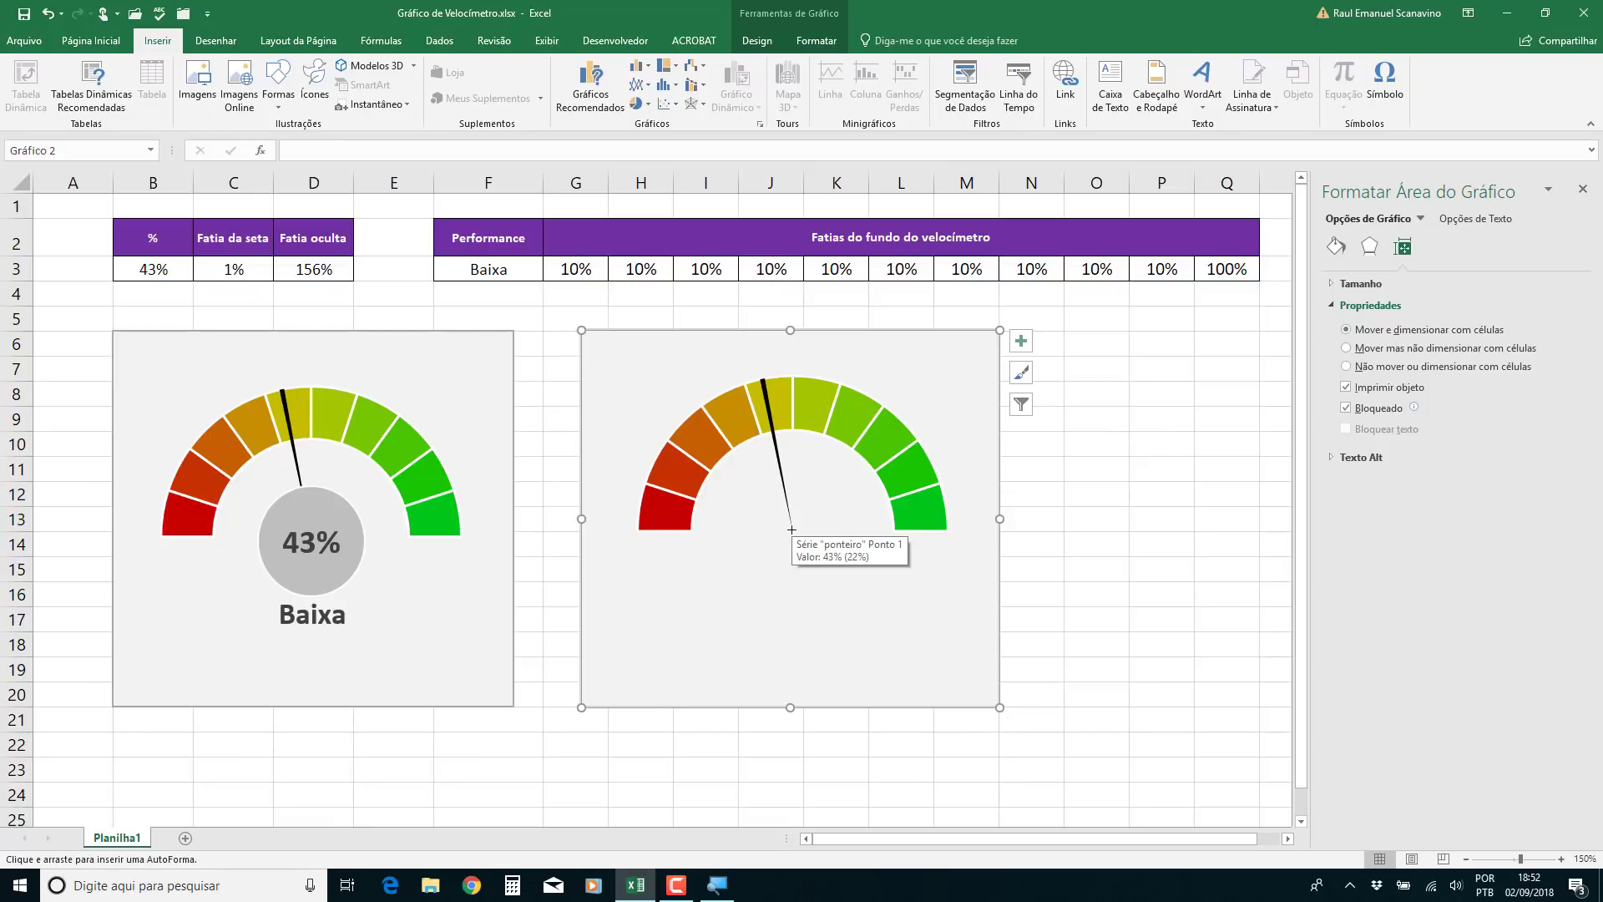
{"action": "left_click_drag", "start_coordinate": [791, 529], "coordinate": [843, 566]}
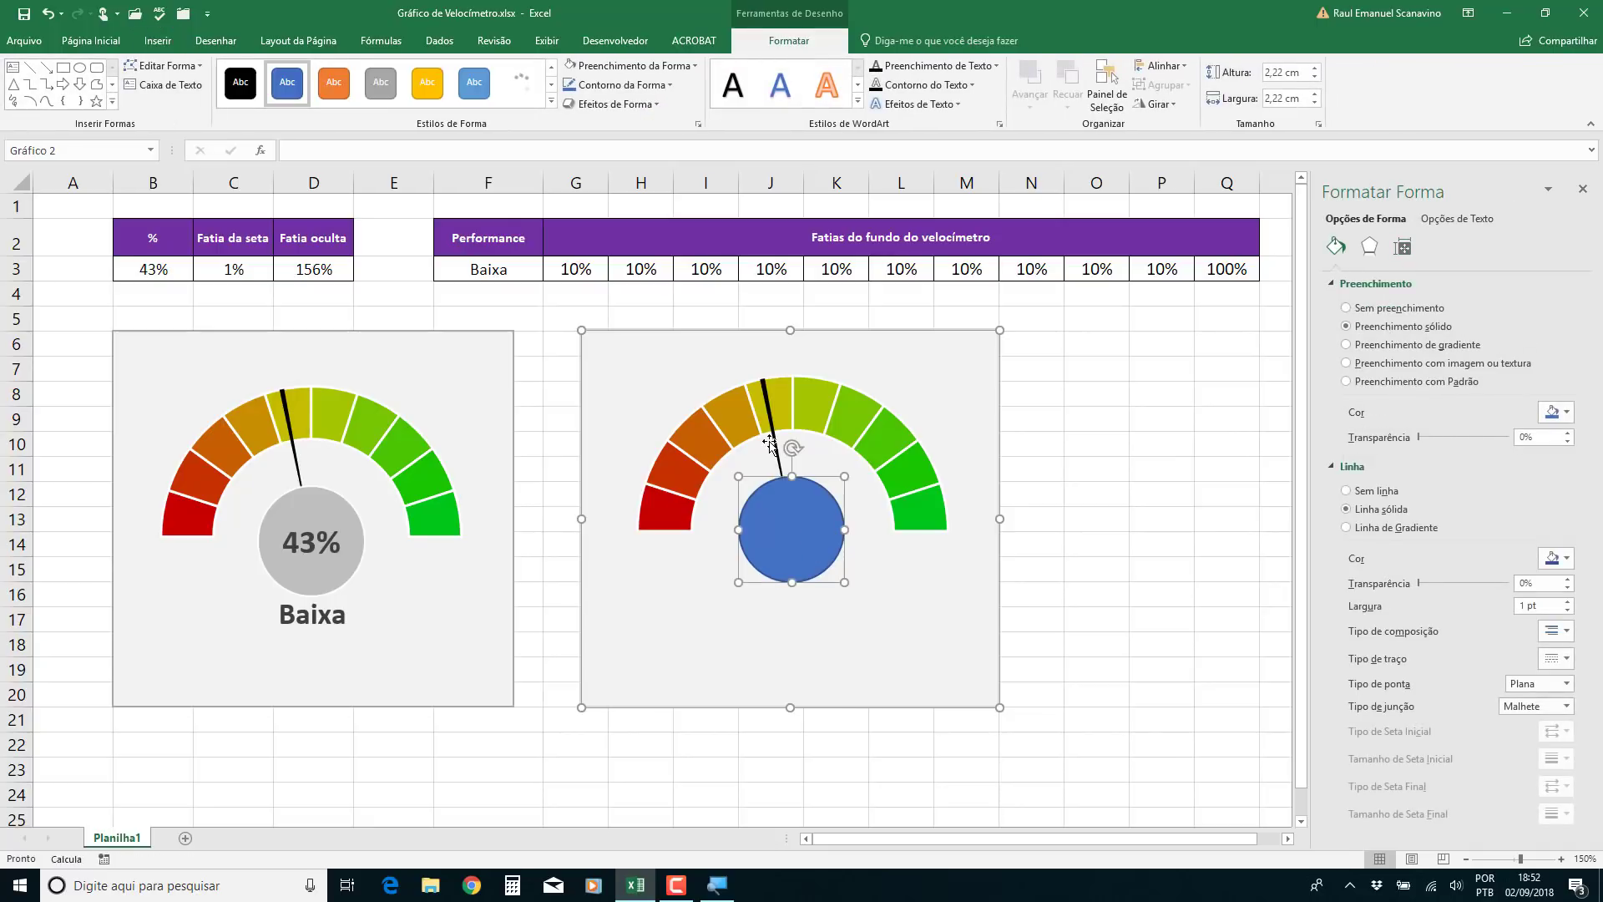
Fill the centre circle light grey with a white outline, then begin an = formula
{"action": "left_click", "coordinate": [635, 65]}
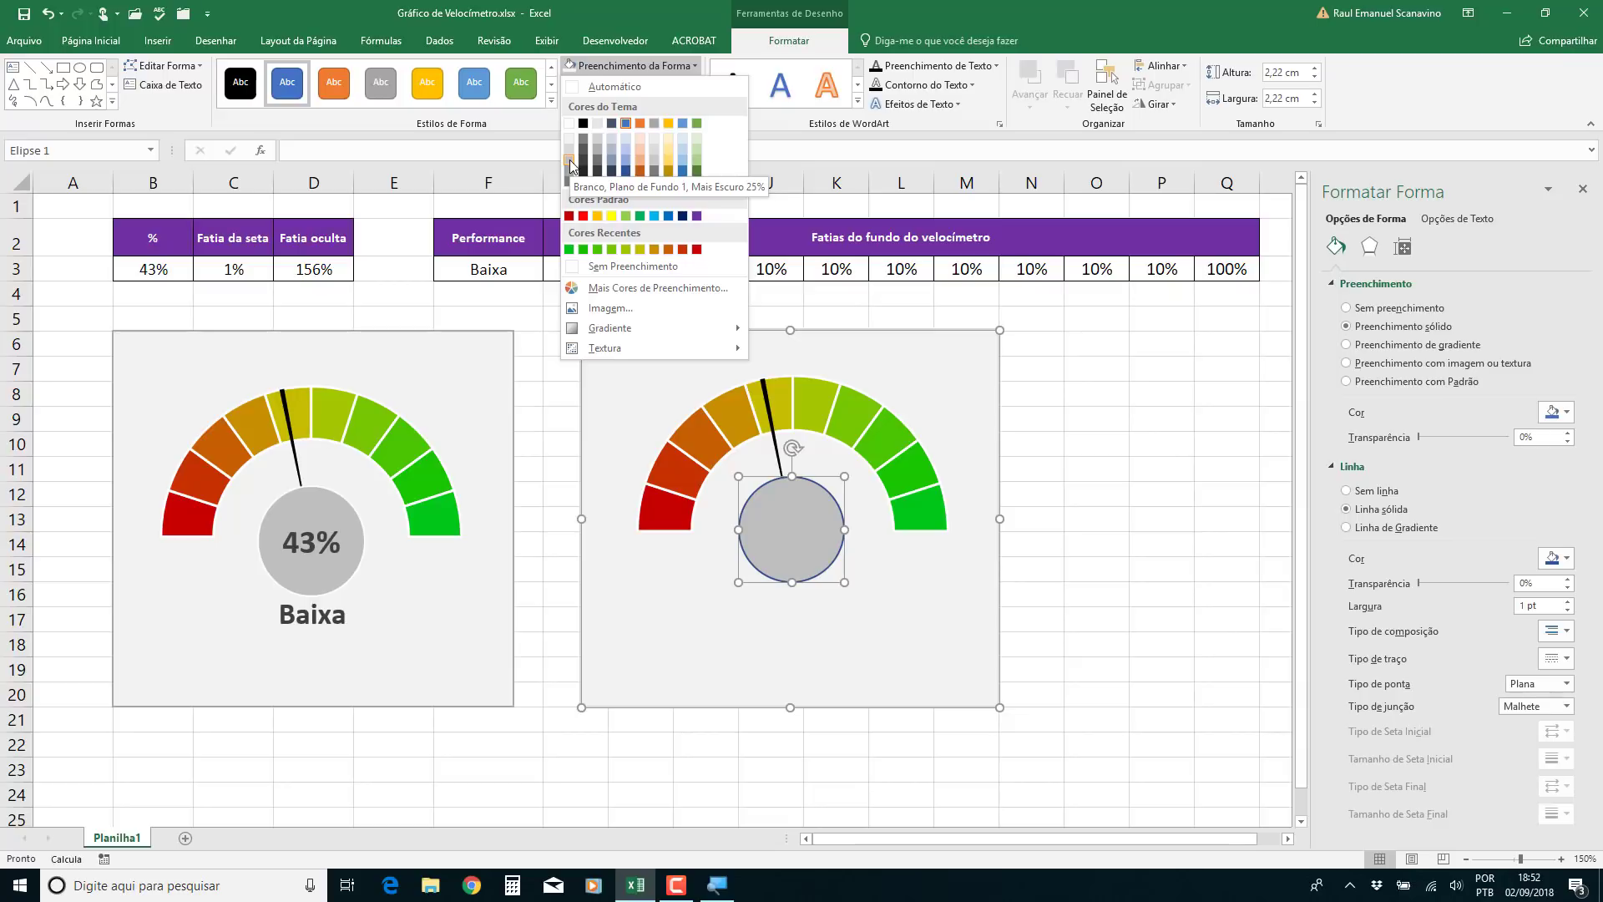
{"action": "left_click", "coordinate": [569, 158]}
{"action": "left_click", "coordinate": [660, 84]}
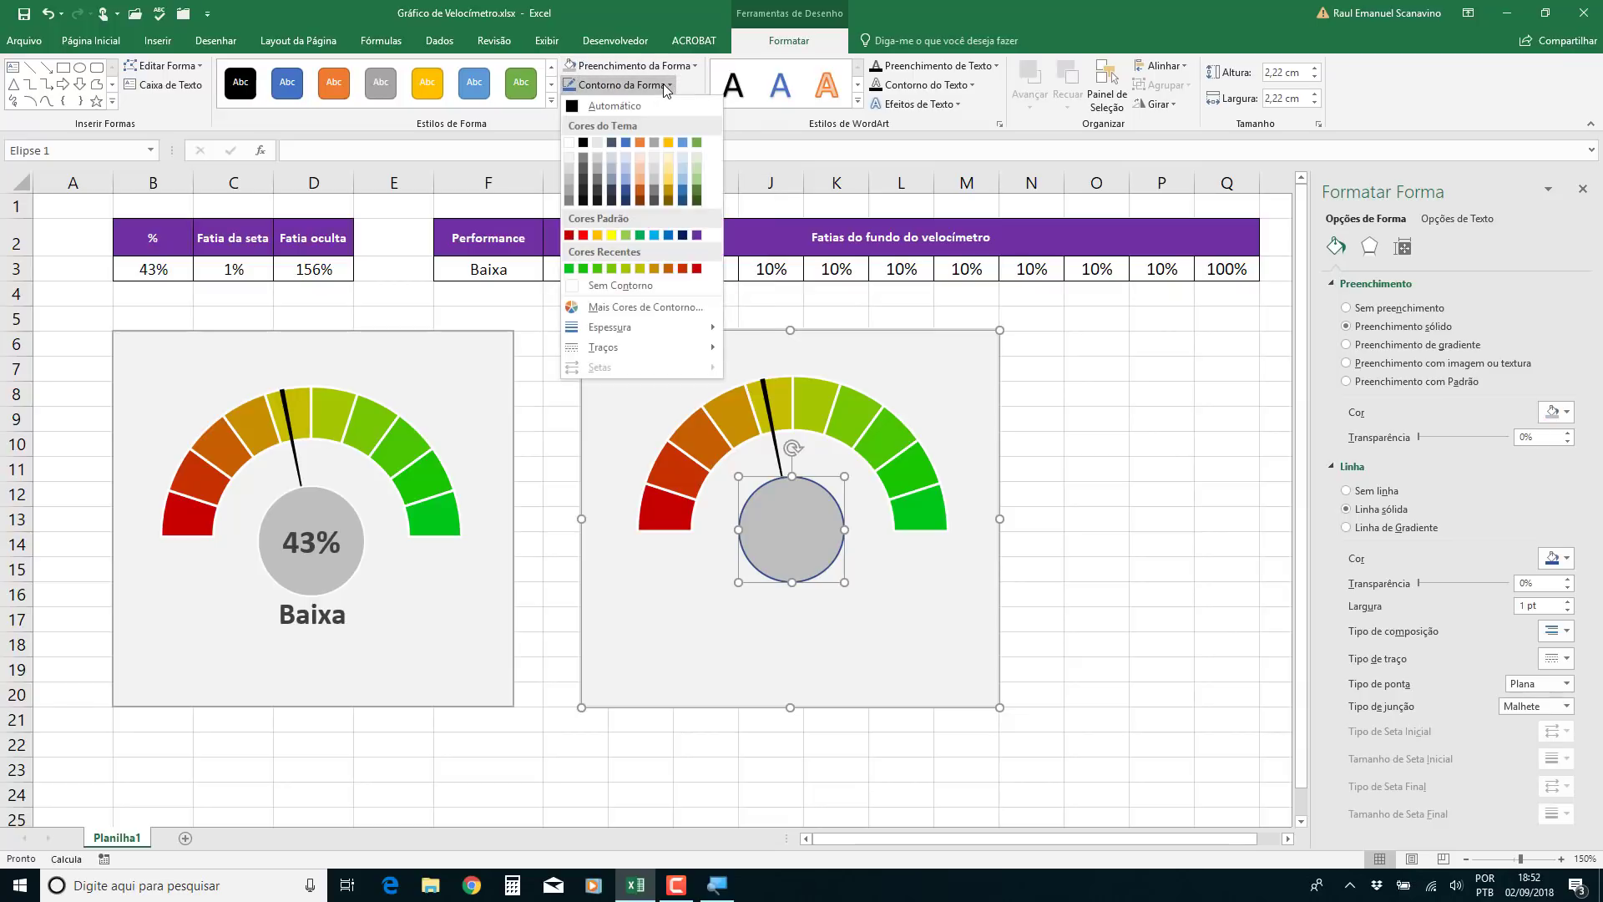
{"action": "left_click", "coordinate": [569, 143]}
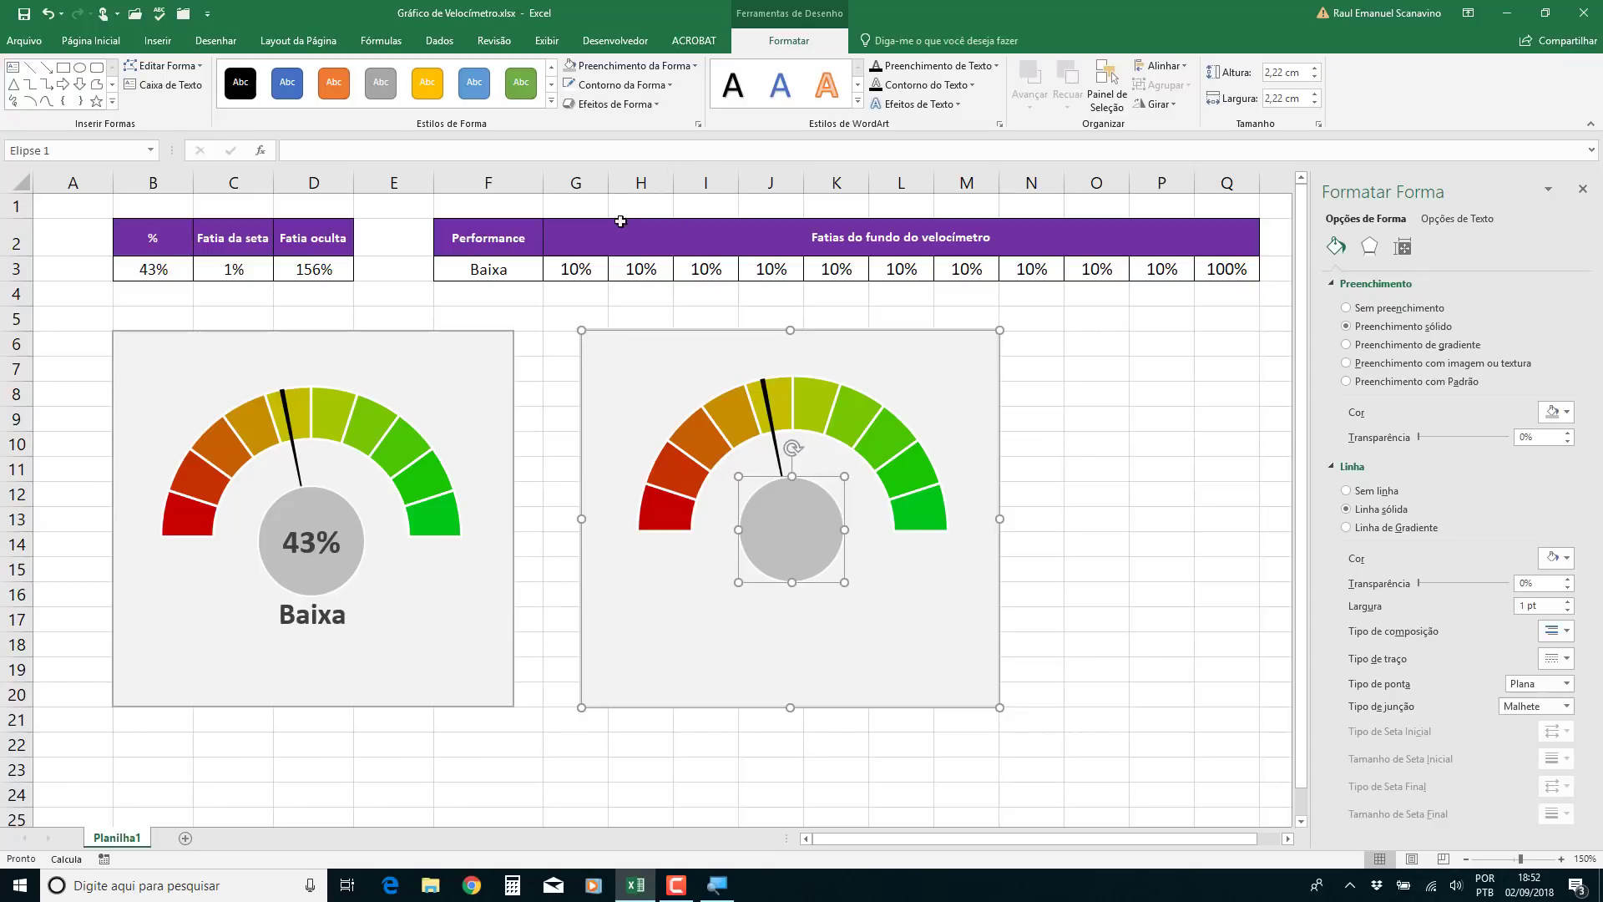
{"action": "left_click", "coordinate": [635, 84]}
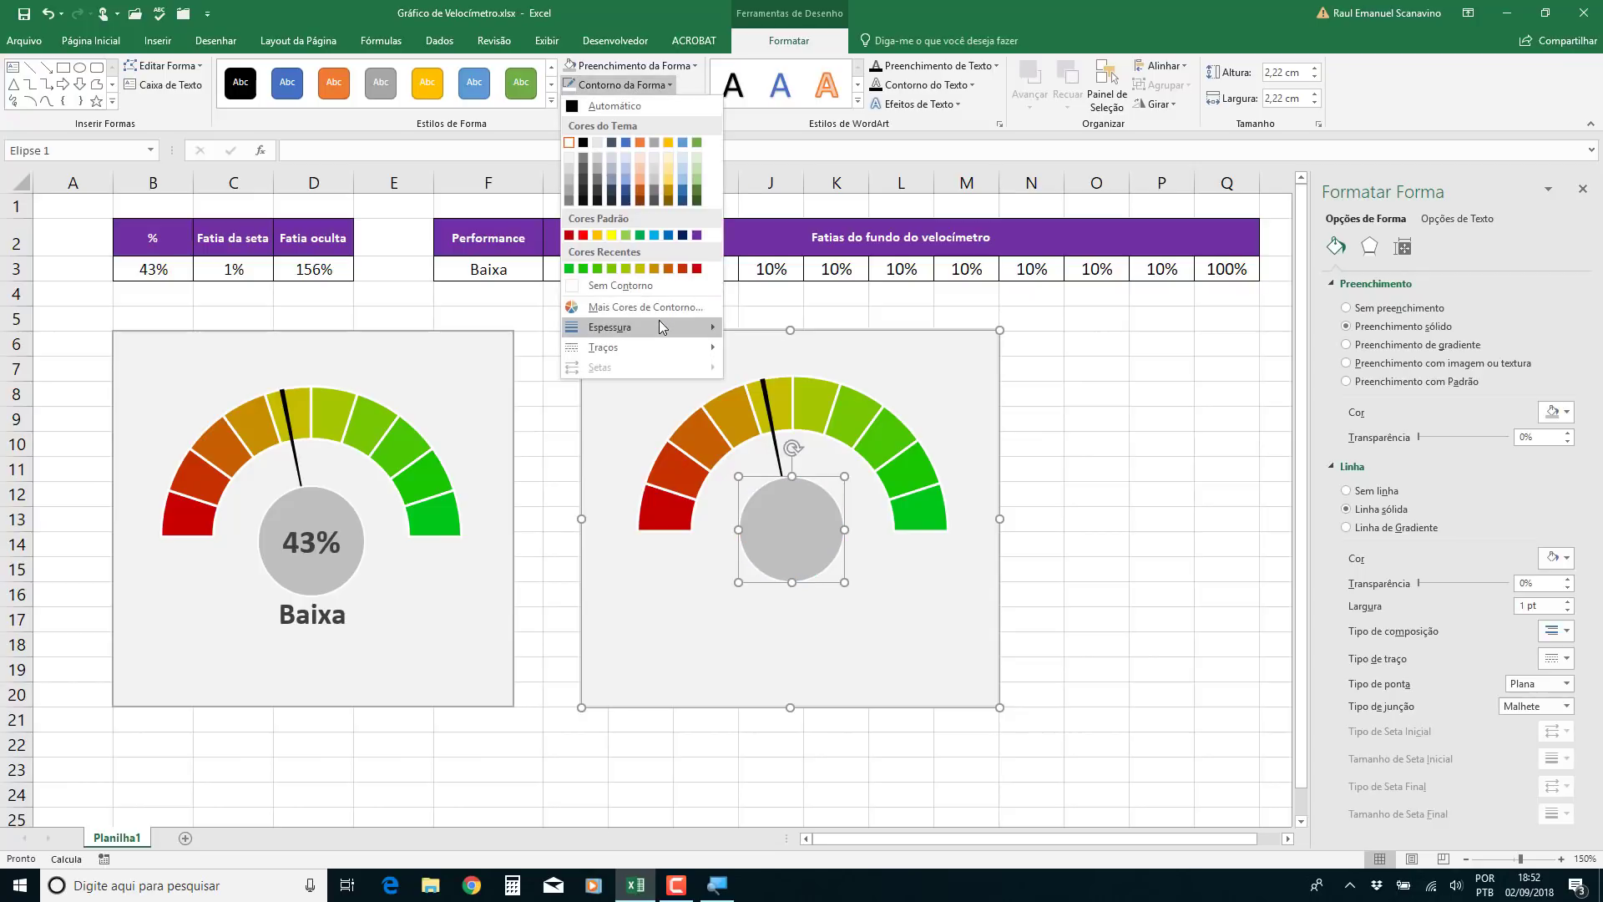
{"action": "left_click", "coordinate": [922, 420]}
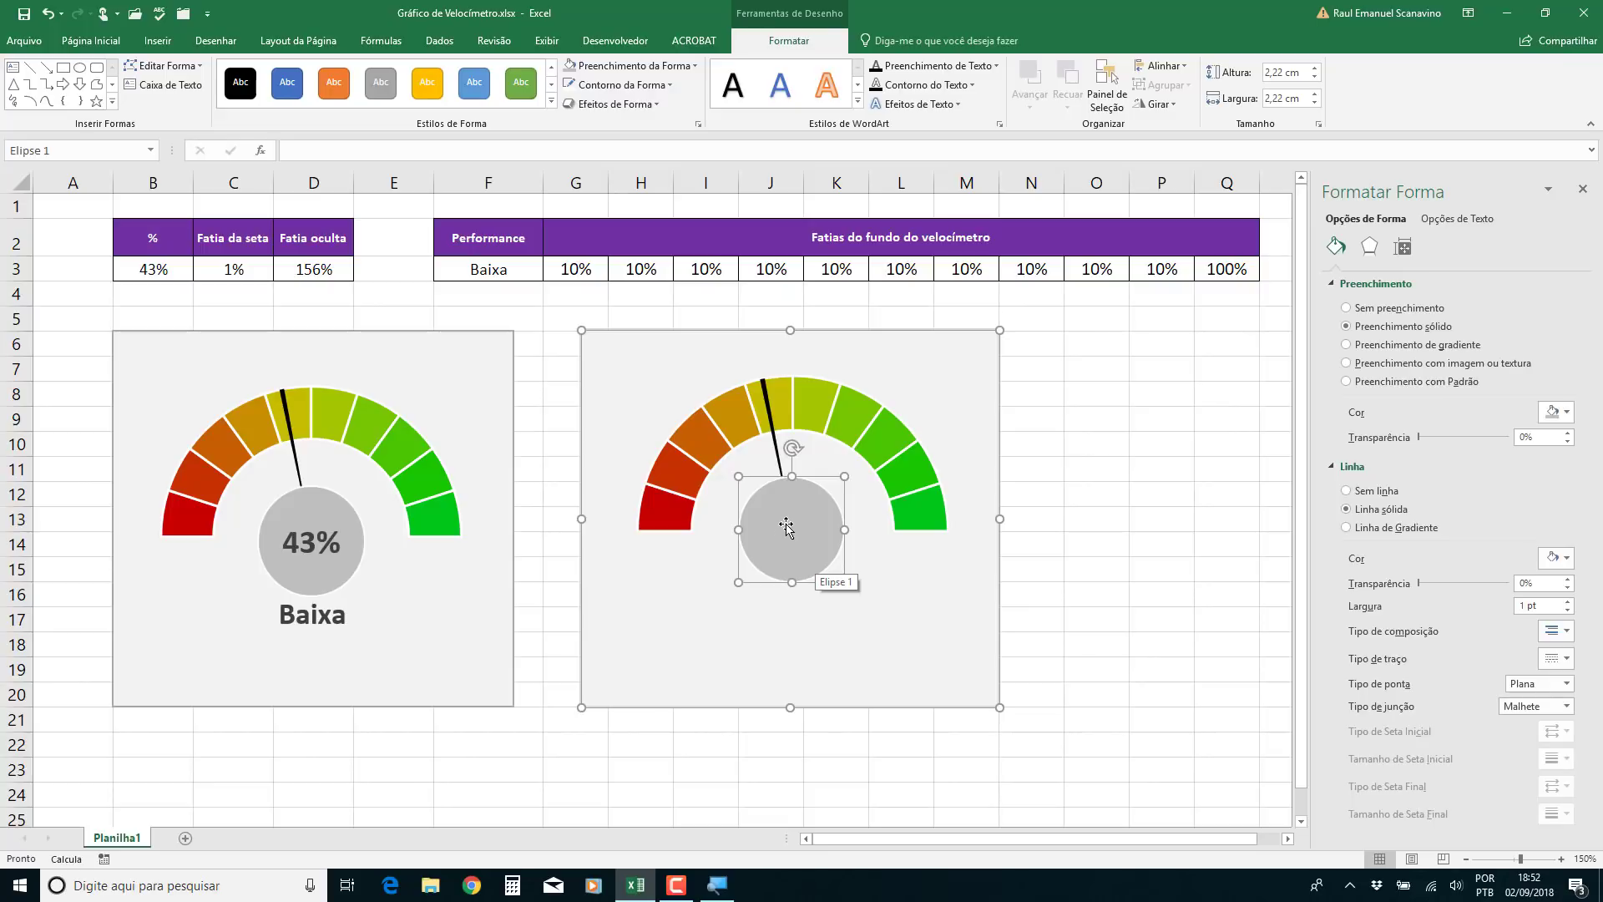
{"action": "left_click", "coordinate": [301, 152]}
{"action": "type", "text": "="}
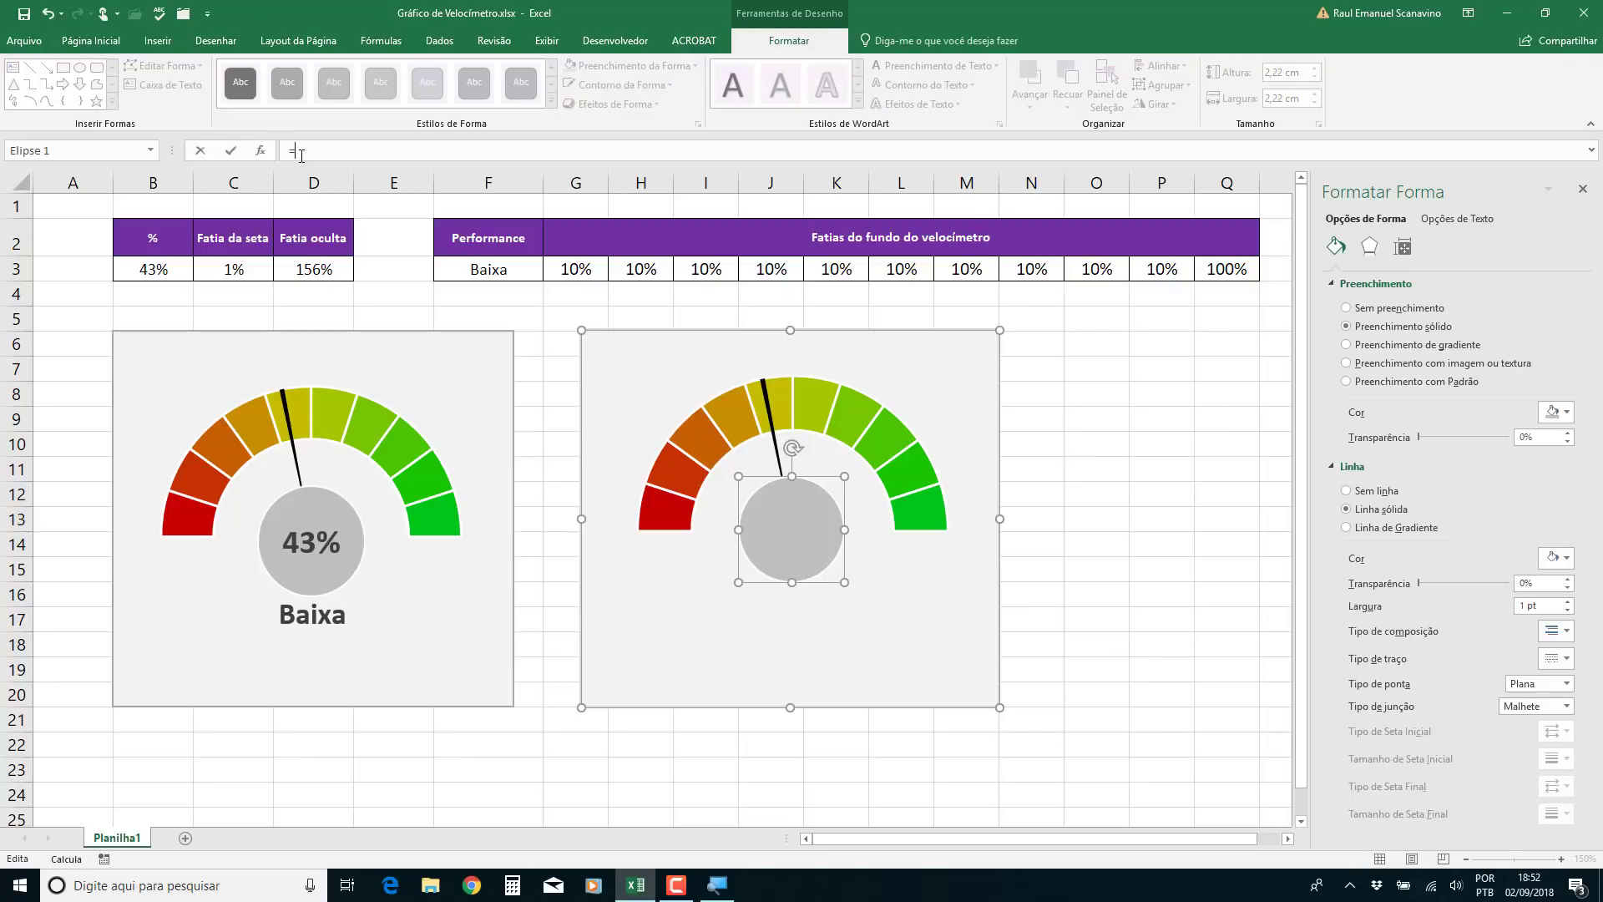
Link the centre circle's text to cell B3 so it shows 43%, centred vertically and horizontally
{"action": "left_click", "coordinate": [166, 272]}
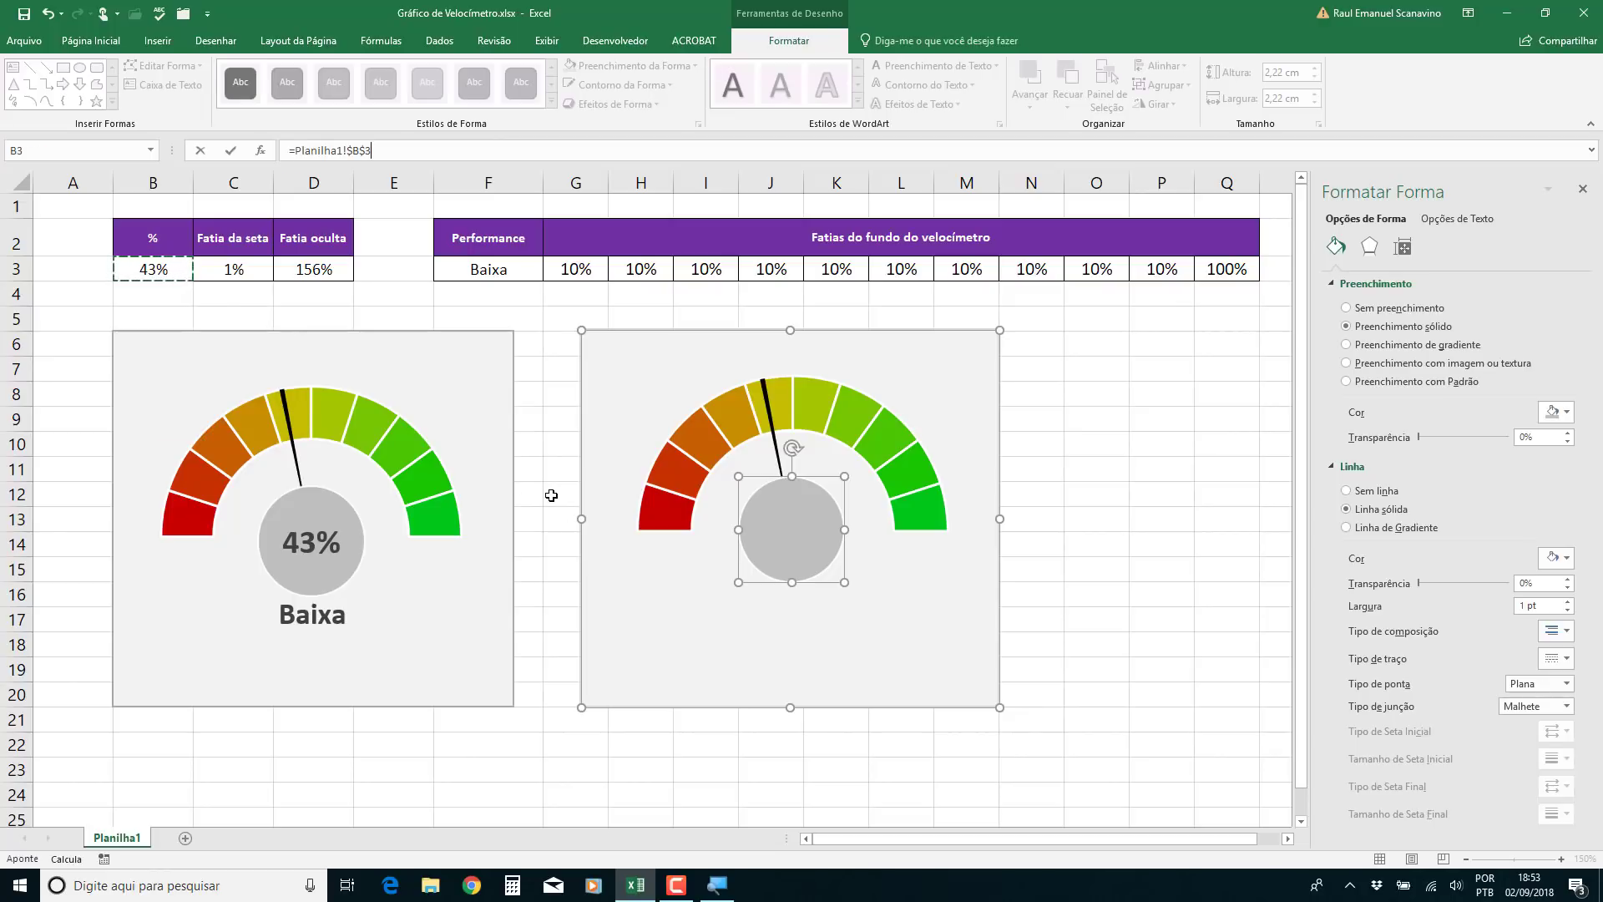
{"action": "key", "text": "Return"}
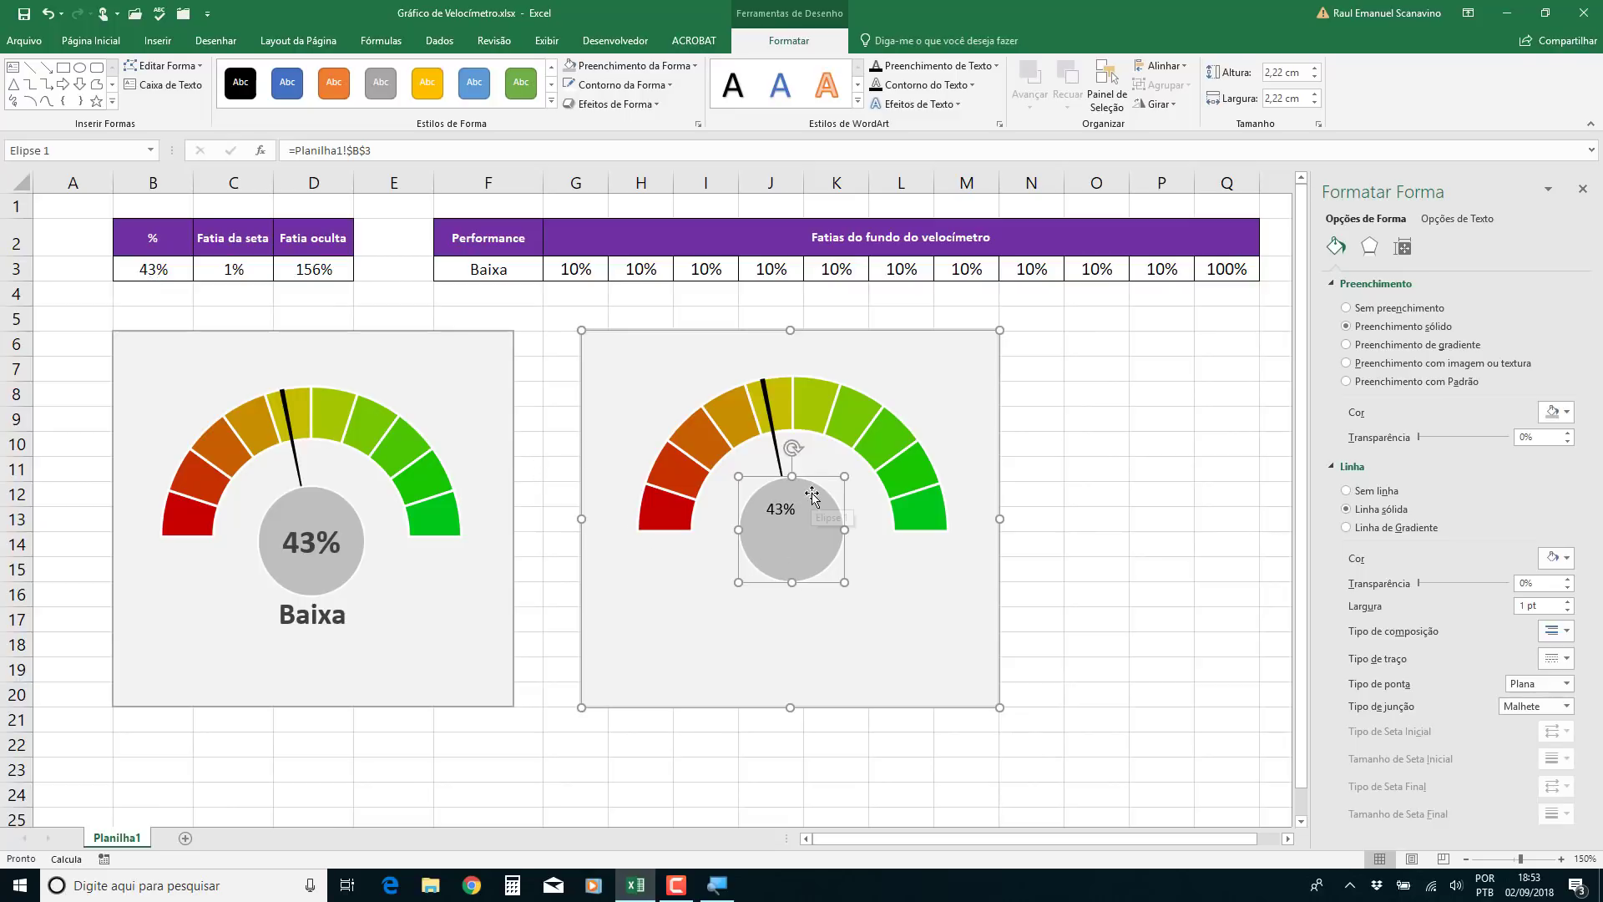
{"action": "left_click", "coordinate": [158, 41]}
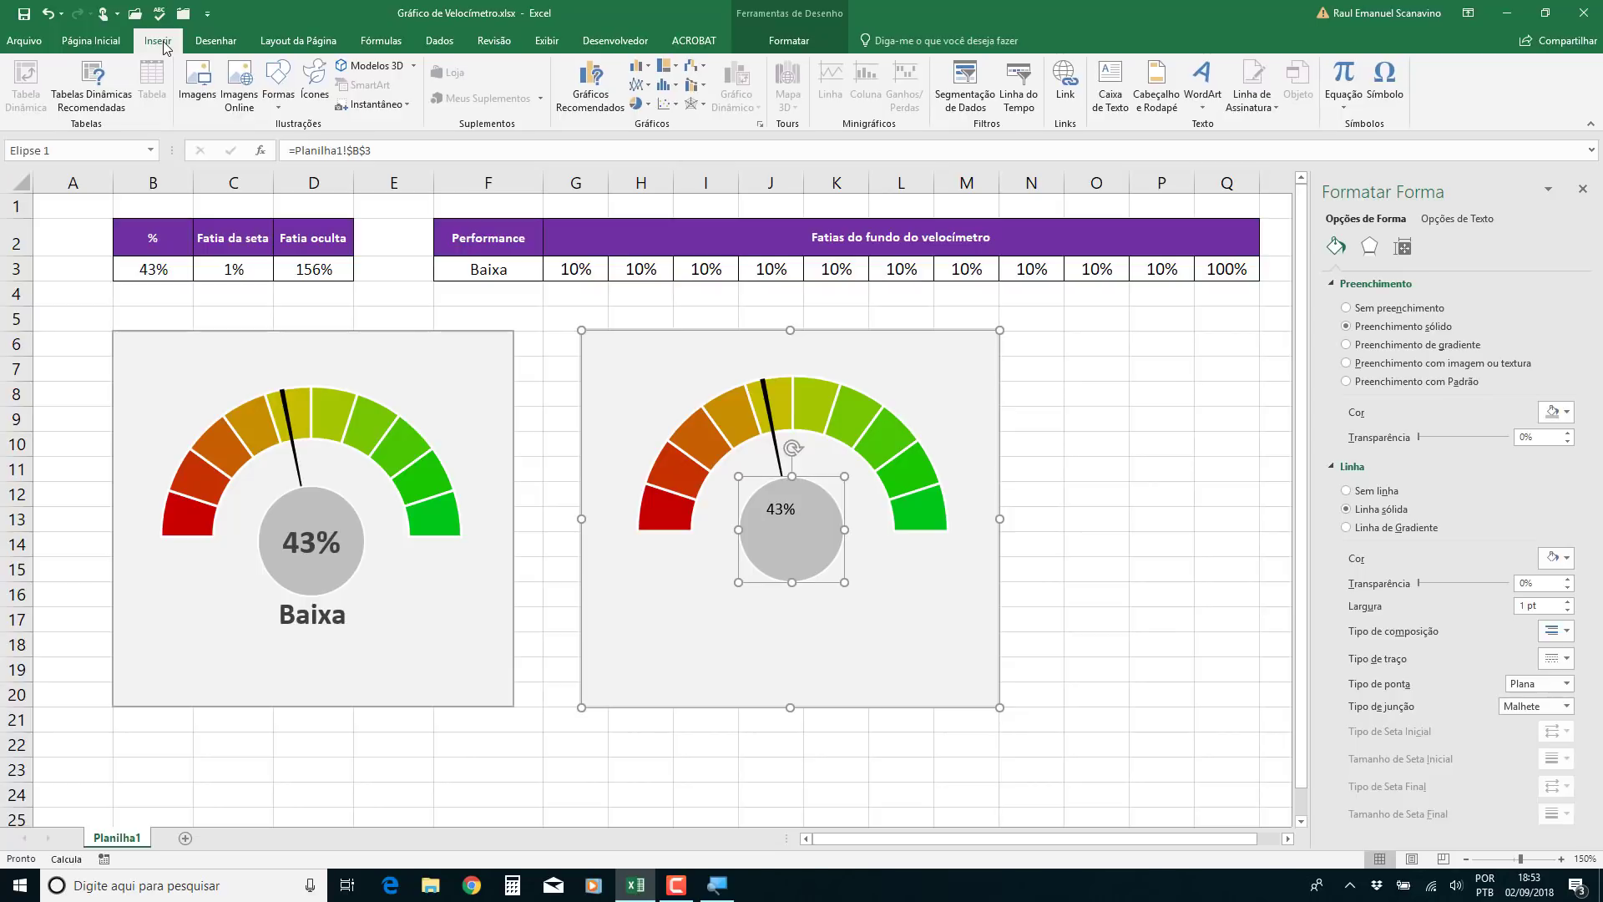
{"action": "left_click", "coordinate": [90, 41]}
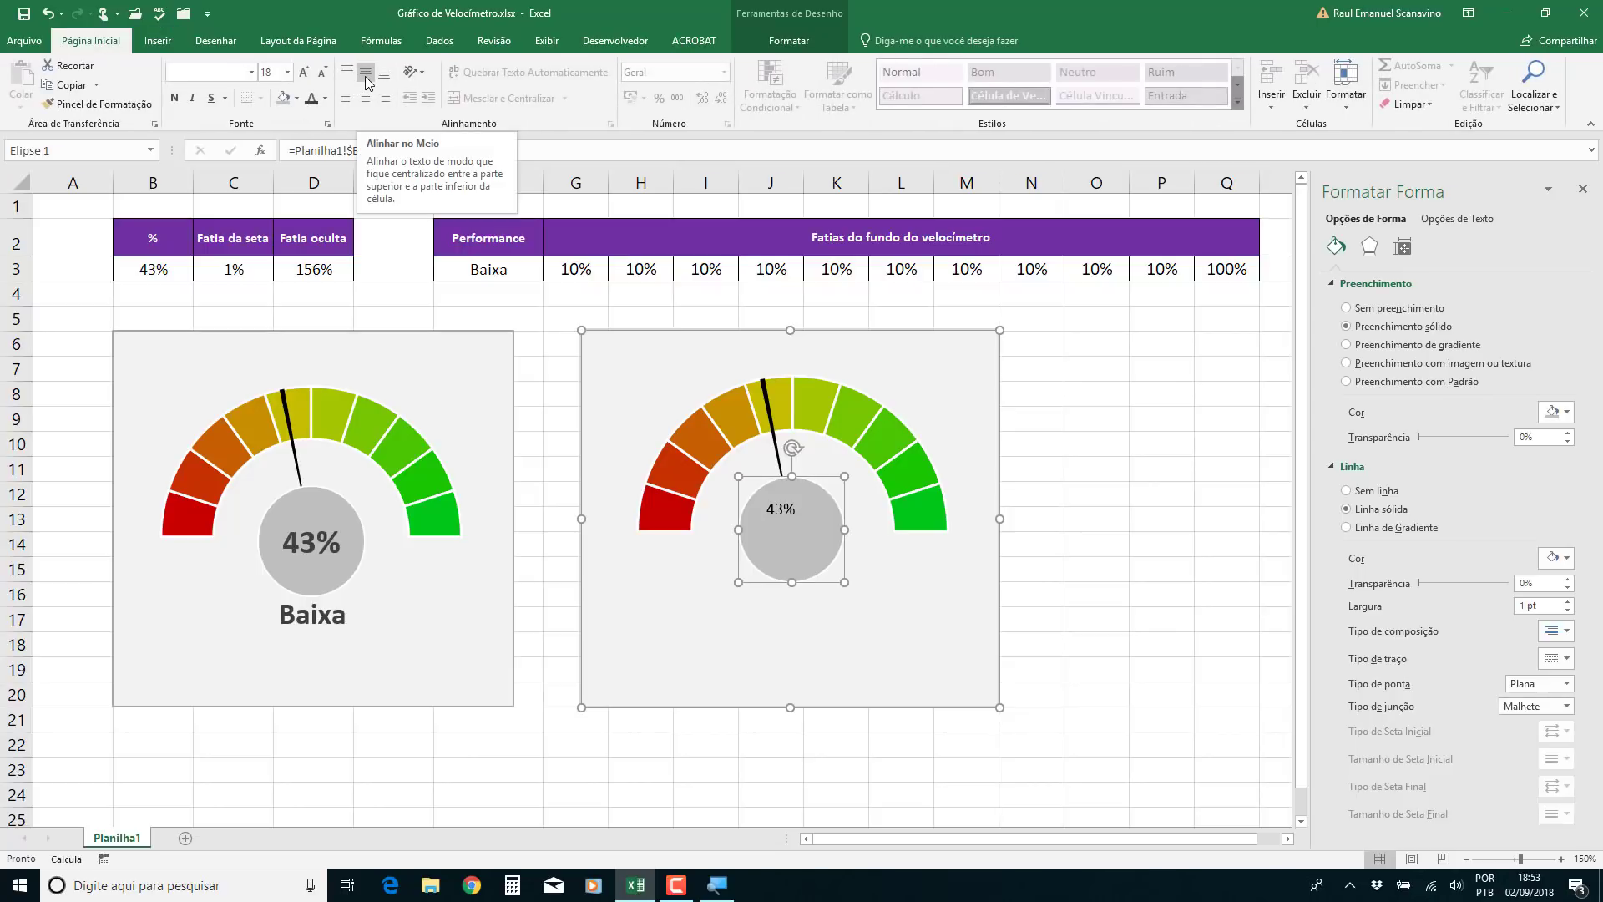
{"action": "left_click", "coordinate": [365, 76]}
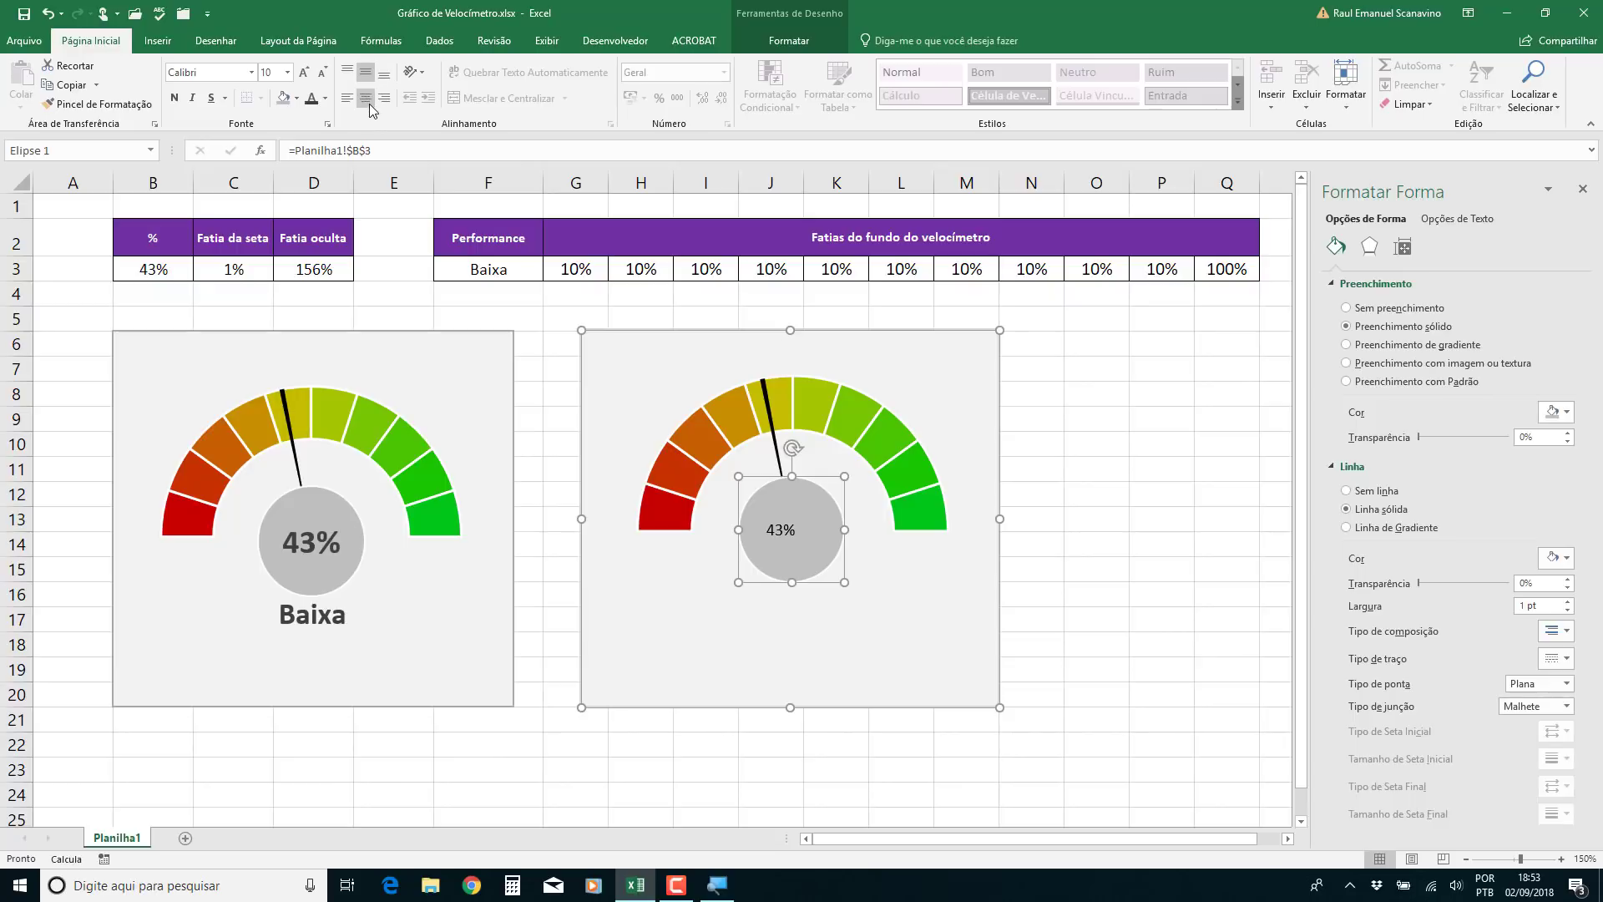
{"action": "left_click", "coordinate": [369, 104]}
Make the circle's 43% bold, 16-point and dark grey
{"action": "left_click", "coordinate": [176, 98]}
{"action": "left_click", "coordinate": [306, 76]}
{"action": "left_click", "coordinate": [306, 77]}
{"action": "left_click", "coordinate": [306, 76]}
{"action": "left_click", "coordinate": [306, 77]}
{"action": "left_click", "coordinate": [305, 77]}
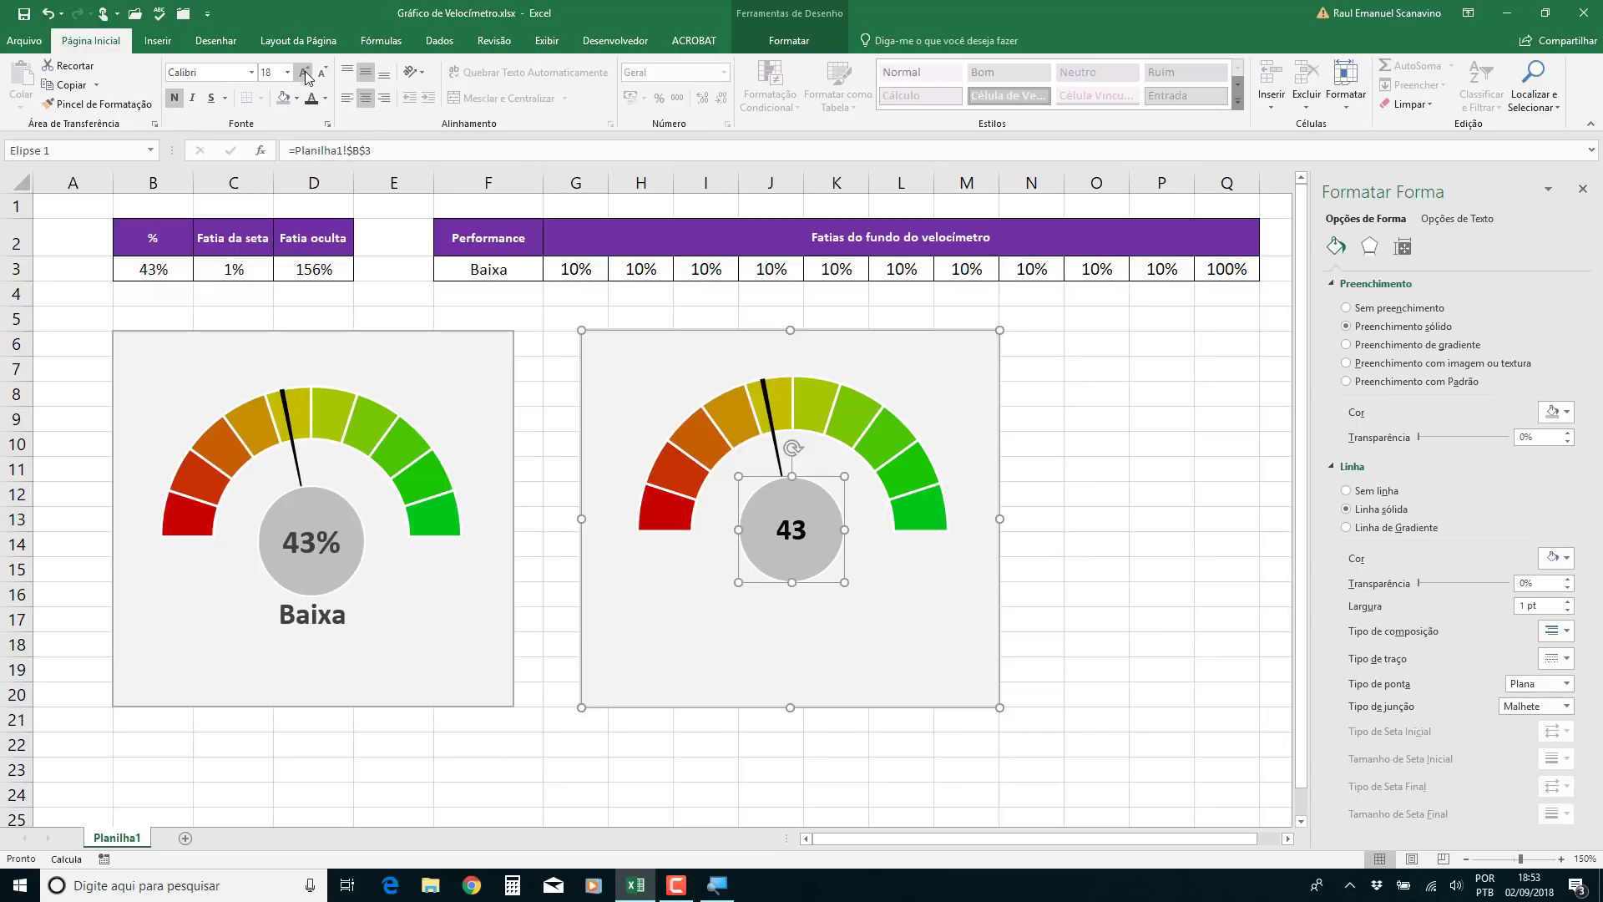
{"action": "left_click", "coordinate": [323, 74]}
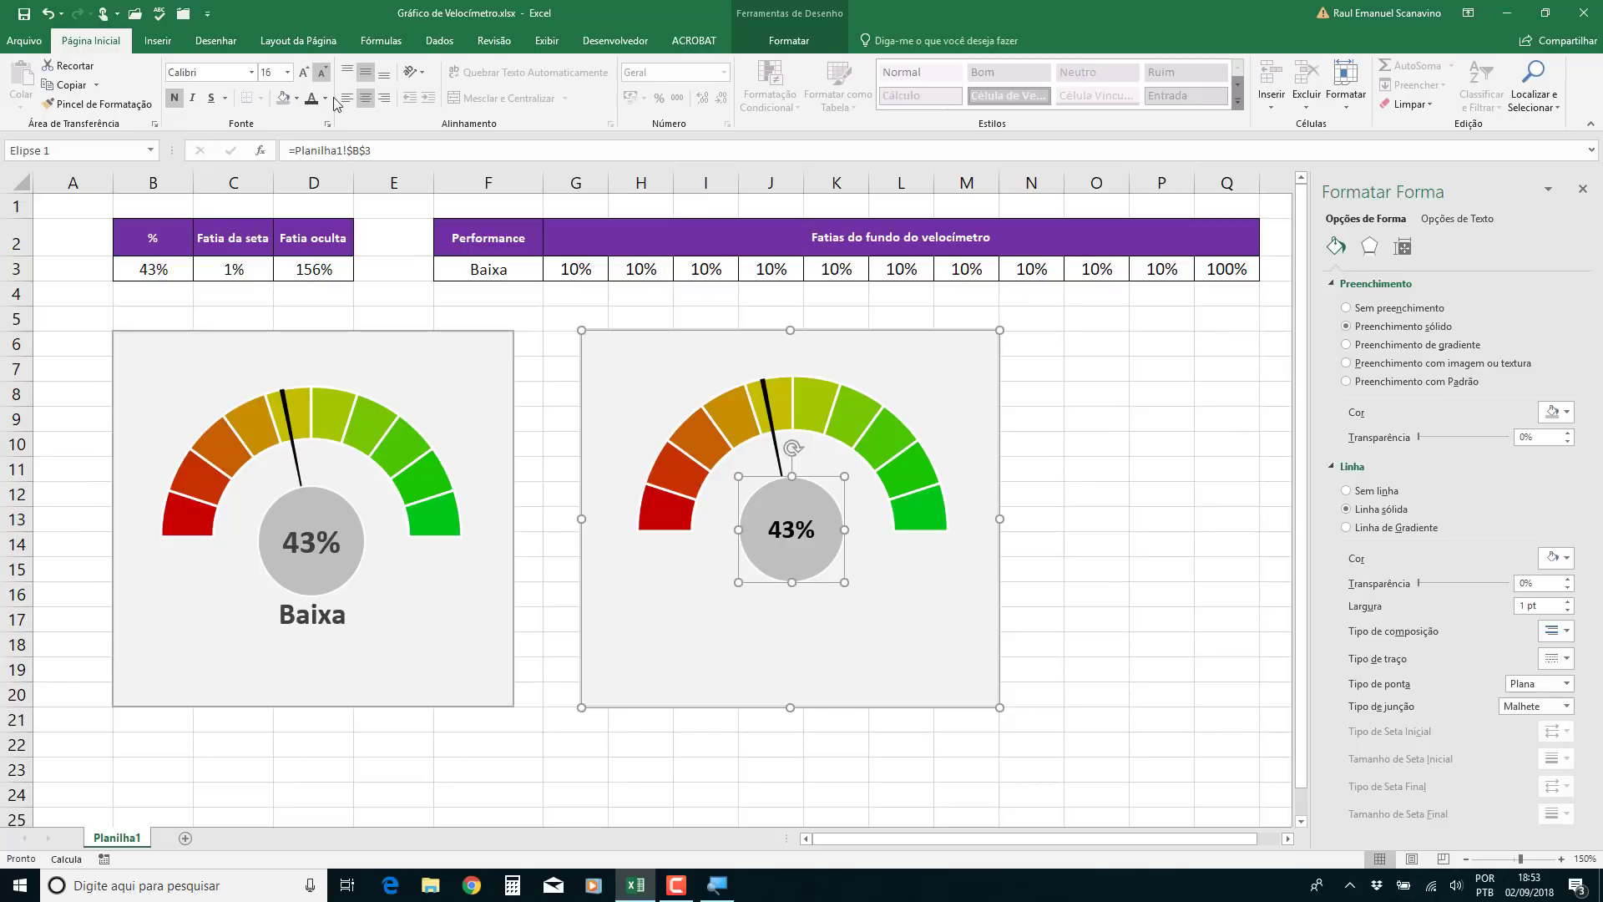
{"action": "left_click", "coordinate": [325, 98]}
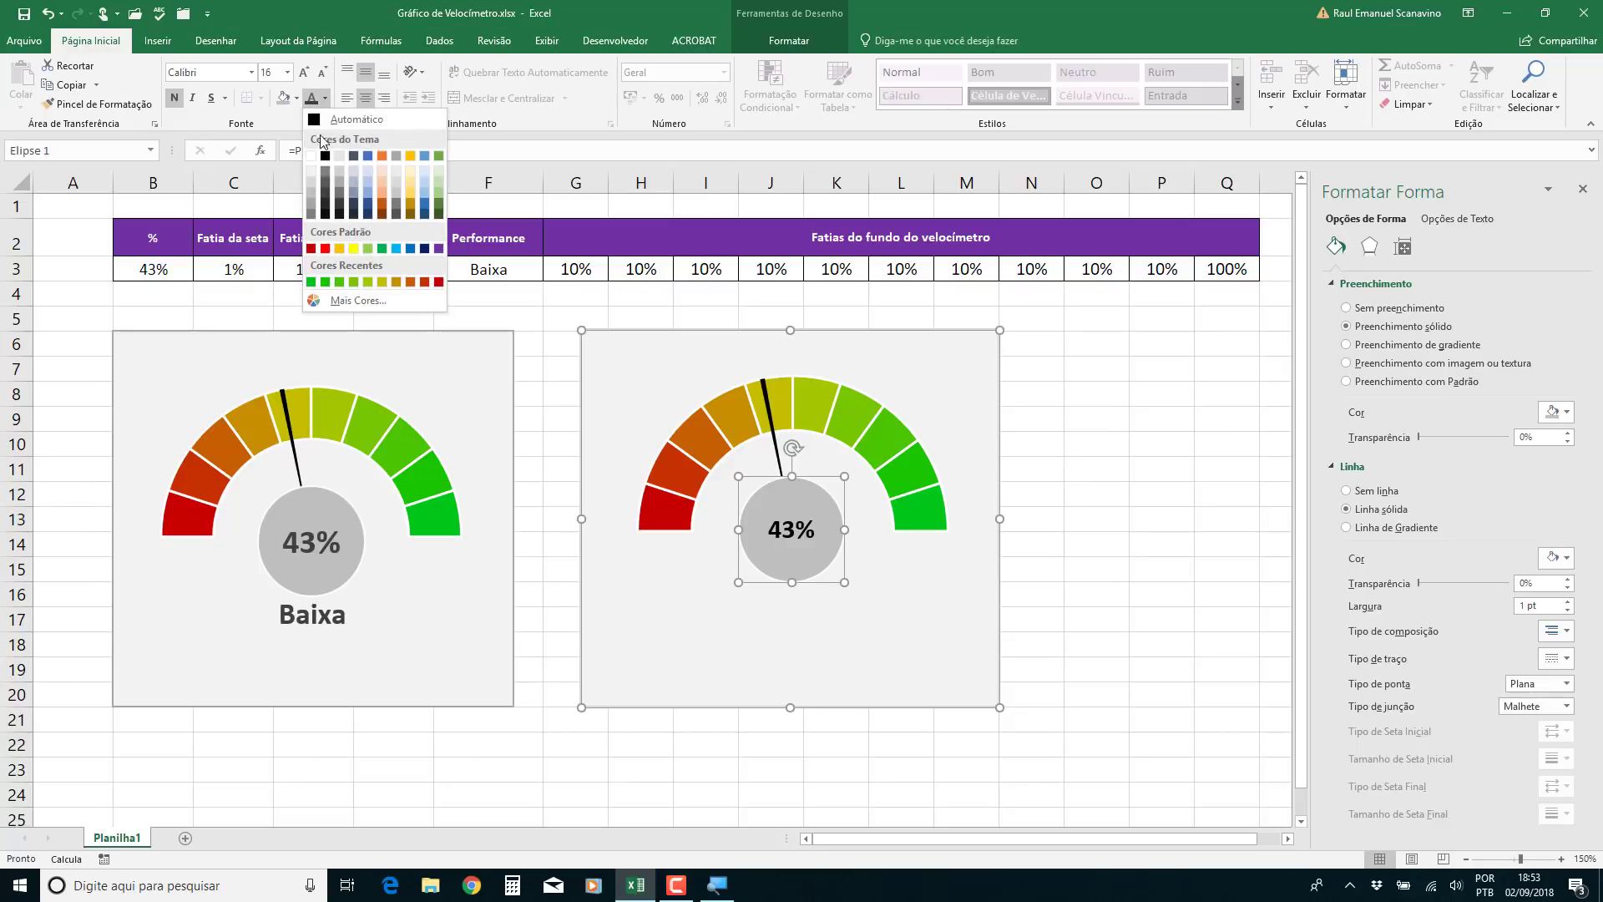
{"action": "left_click", "coordinate": [325, 197]}
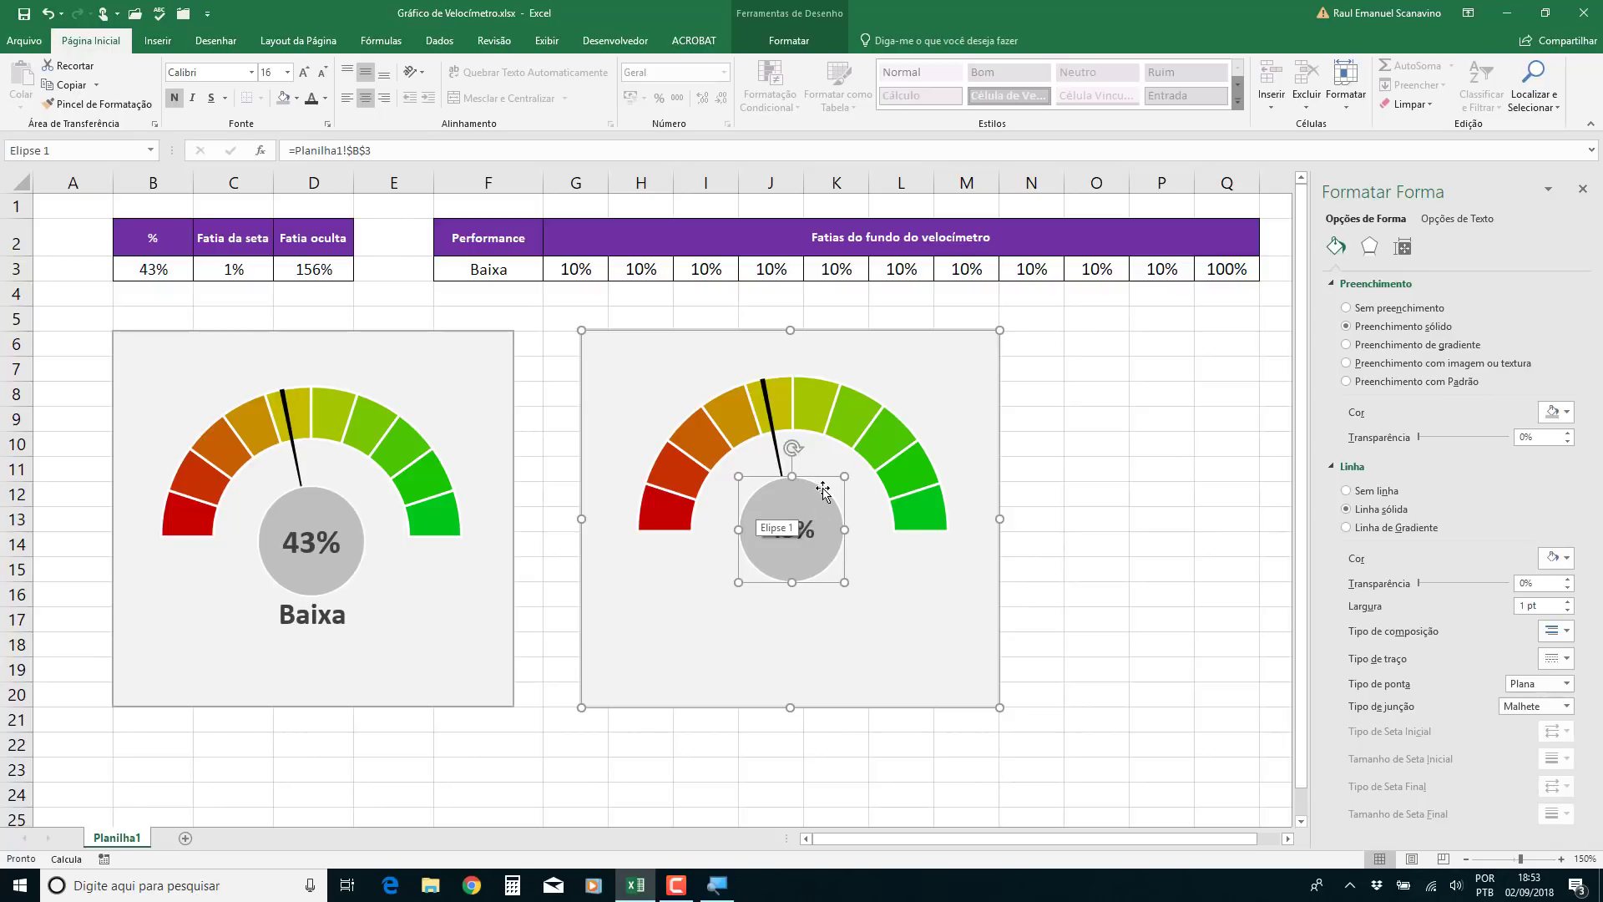
Set the centre circle's left, right, top and bottom text margins to 0 cm
{"action": "left_click", "coordinate": [1459, 222]}
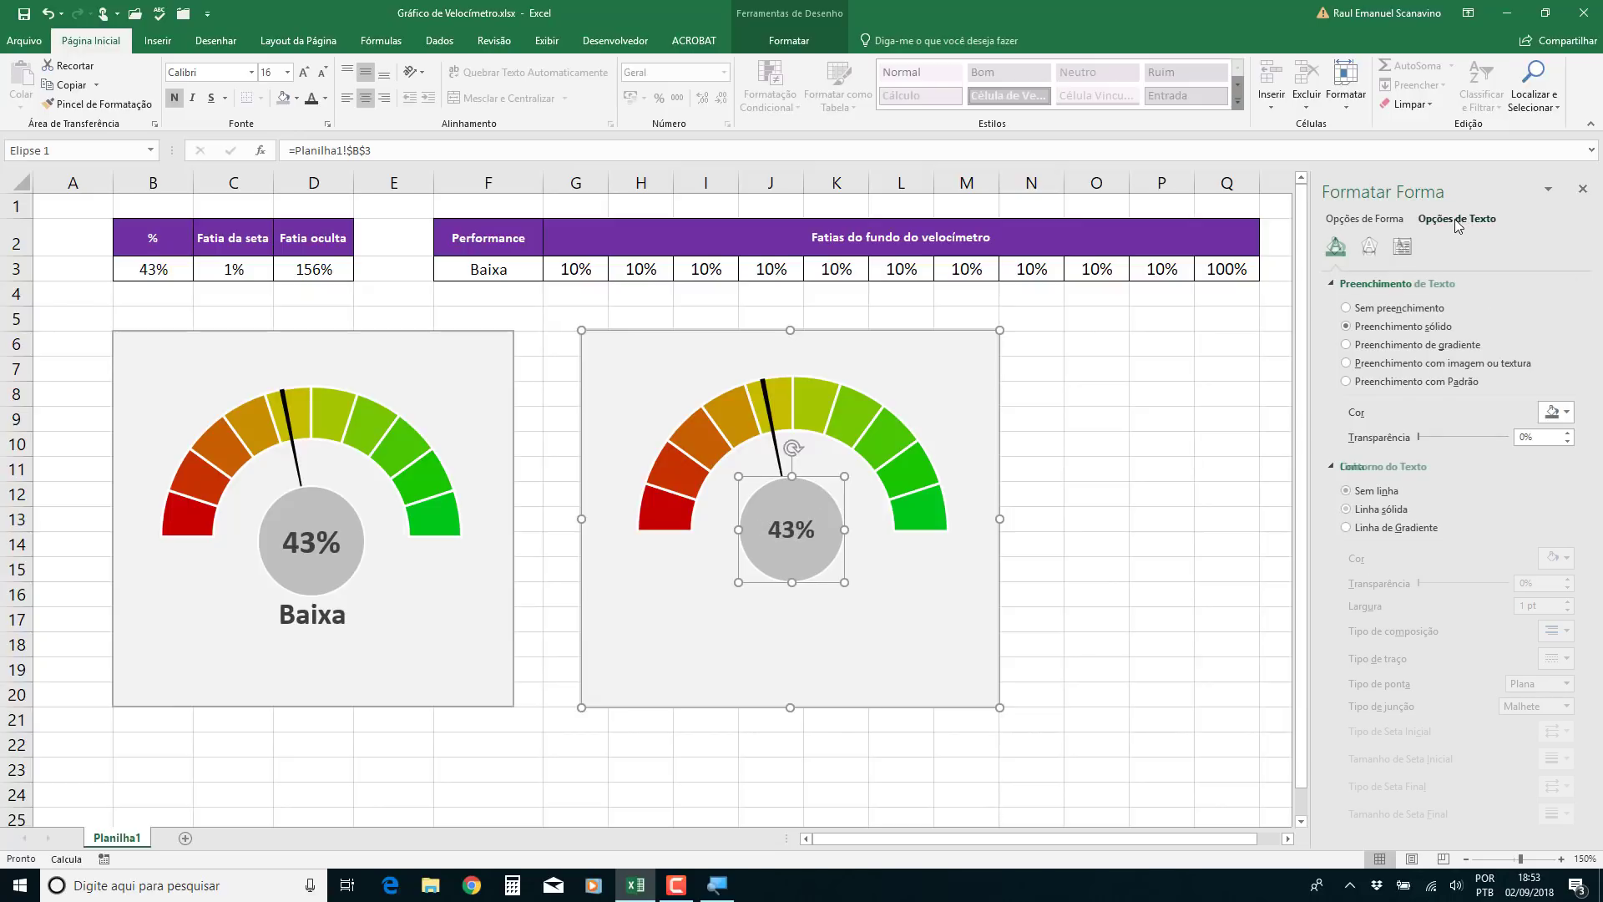
{"action": "left_click", "coordinate": [1400, 248]}
{"action": "left_click_drag", "start_coordinate": [1536, 415], "coordinate": [1500, 426]}
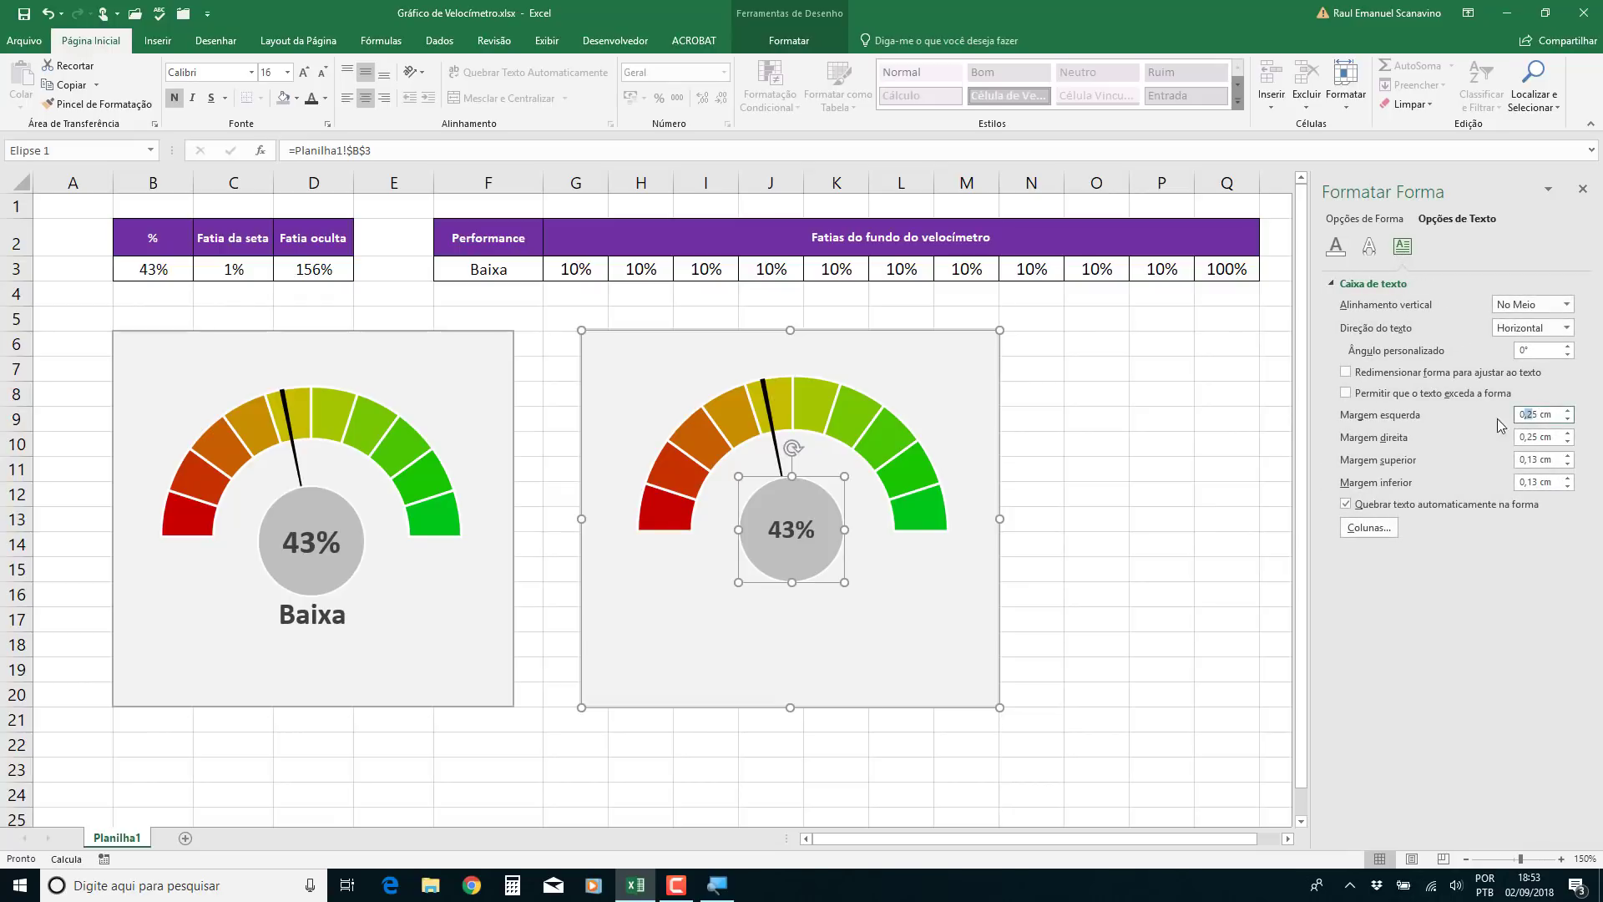
{"action": "key", "text": "BackSpace"}
{"action": "double_click", "coordinate": [1536, 437]}
{"action": "type", "text": "0"}
{"action": "double_click", "coordinate": [1536, 459]}
{"action": "type", "text": "0"}
{"action": "double_click", "coordinate": [1536, 482]}
{"action": "type", "text": "0"}
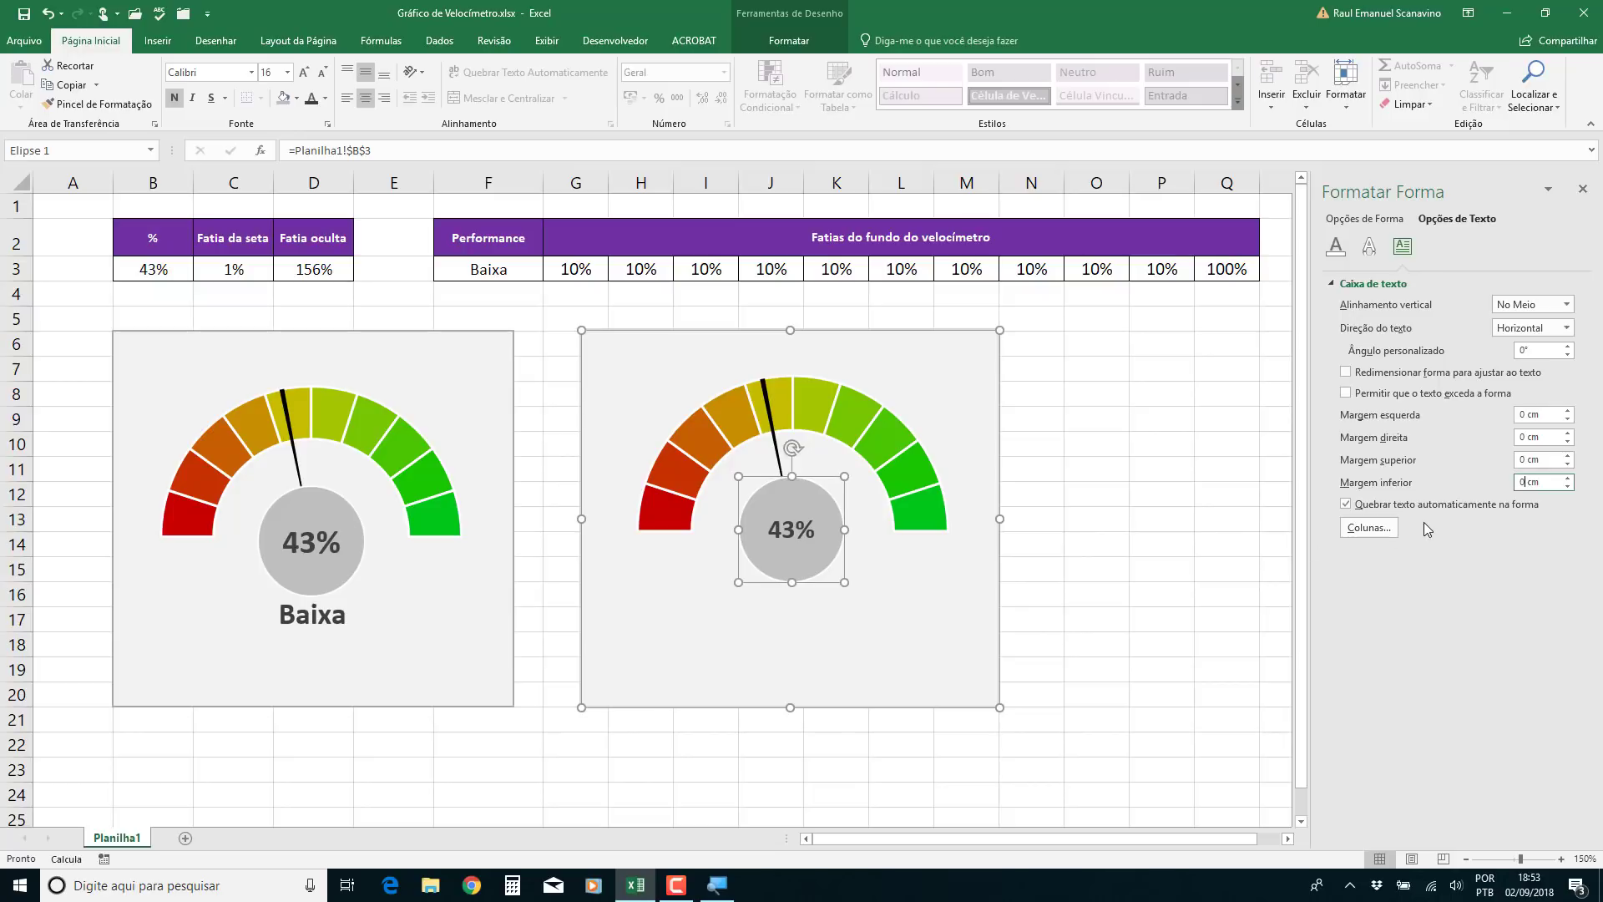
Enlarge the 43% to size 20 and move the right gauge beside the original one
{"action": "left_click", "coordinate": [306, 77]}
{"action": "left_click", "coordinate": [305, 77]}
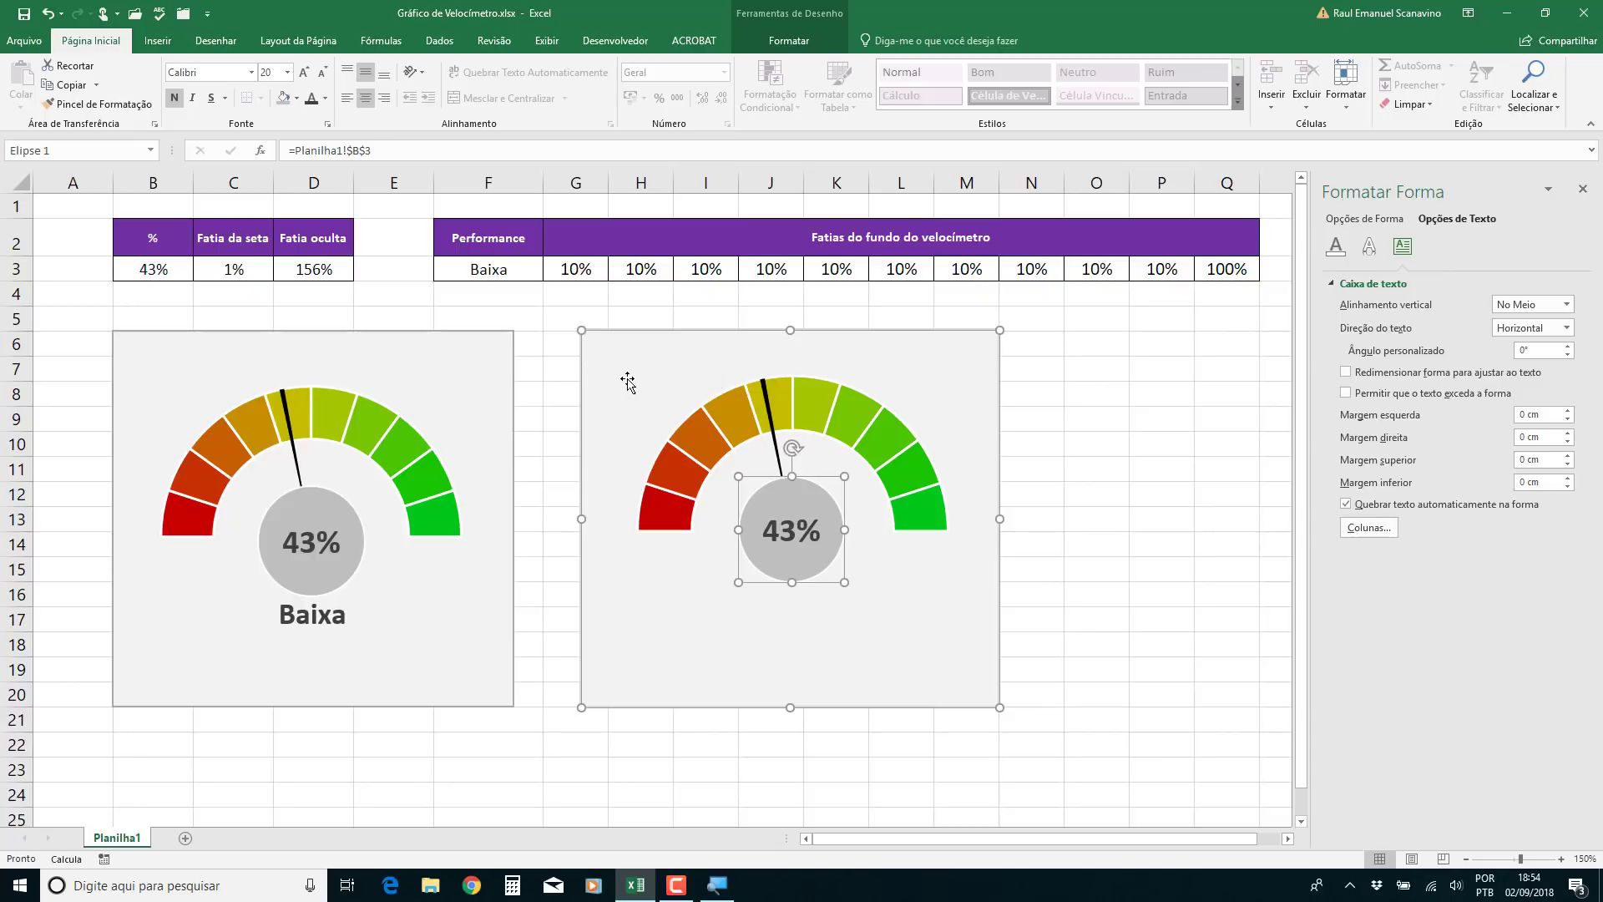
{"action": "mouse_move", "coordinate": [594, 348]}
{"action": "left_mouse_down"}
{"action": "mouse_move", "coordinate": [752, 376]}
{"action": "mouse_move", "coordinate": [632, 383]}
{"action": "mouse_move", "coordinate": [617, 360]}
{"action": "left_mouse_up"}
{"action": "left_click", "coordinate": [751, 376]}
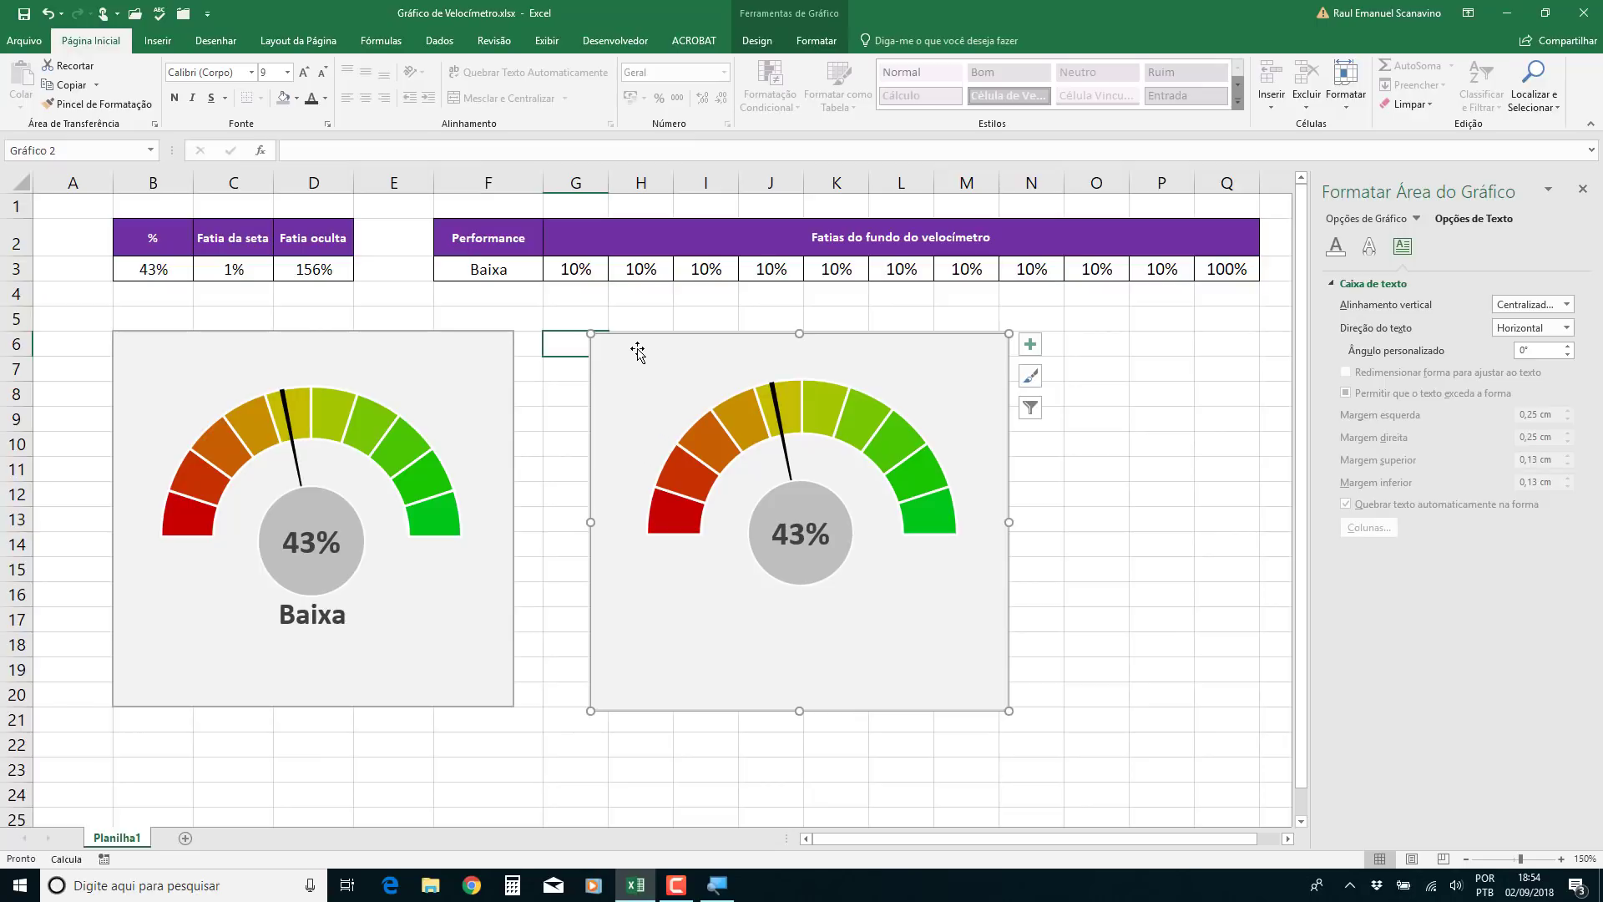
Draw an empty text box directly beneath the right gauge's 43% centre circle
{"action": "left_click_drag", "start_coordinate": [637, 348], "coordinate": [628, 345]}
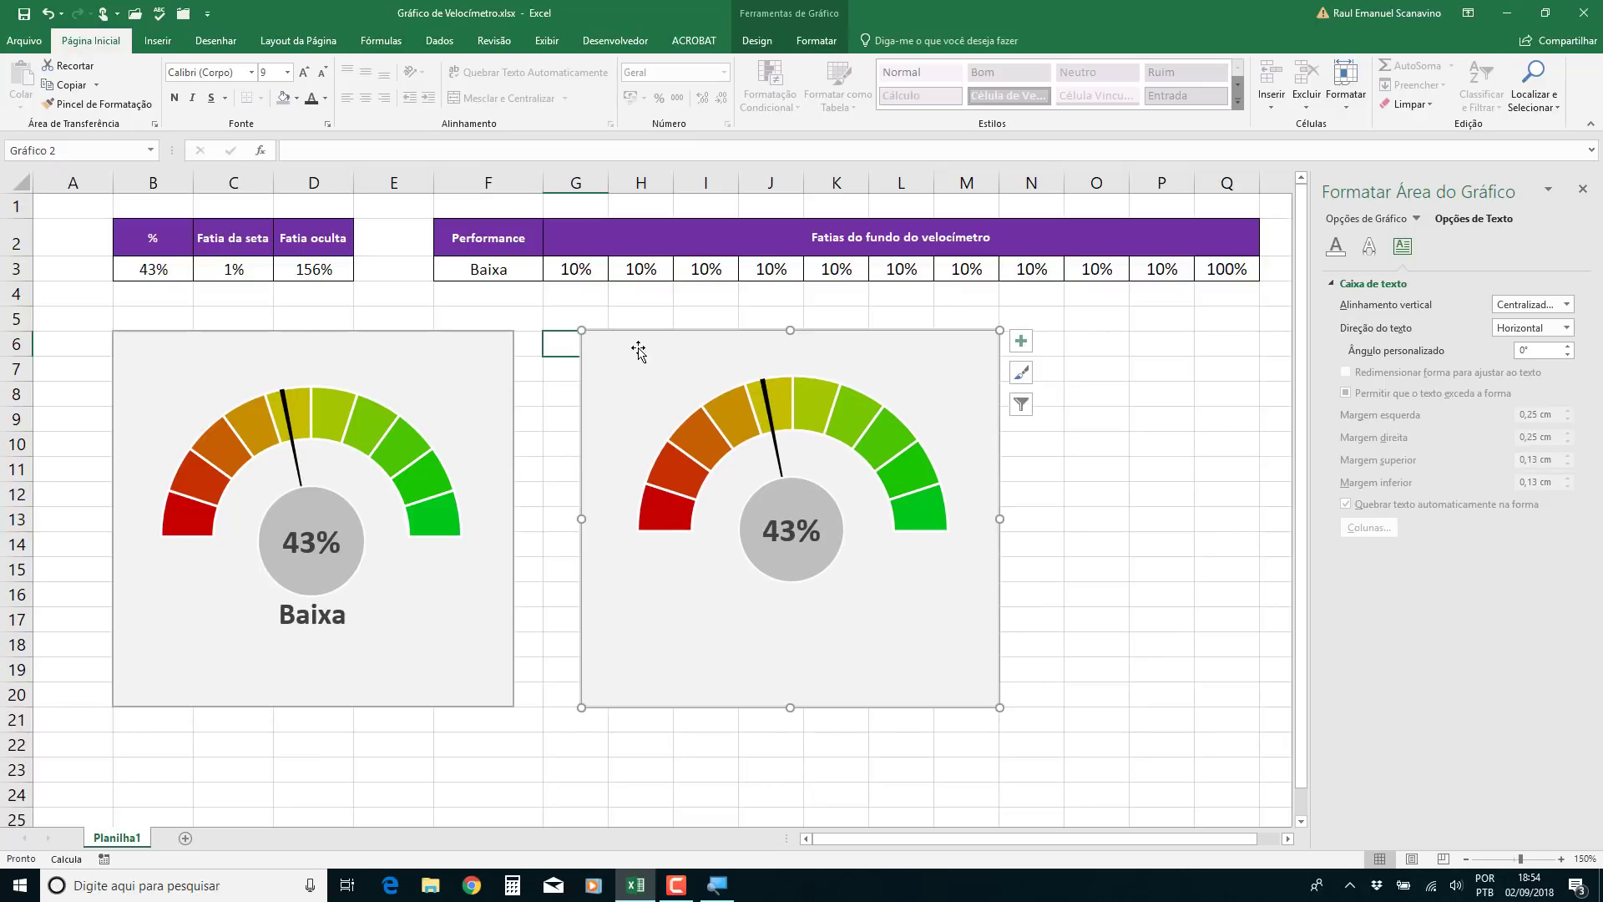
{"action": "left_click", "coordinate": [175, 49]}
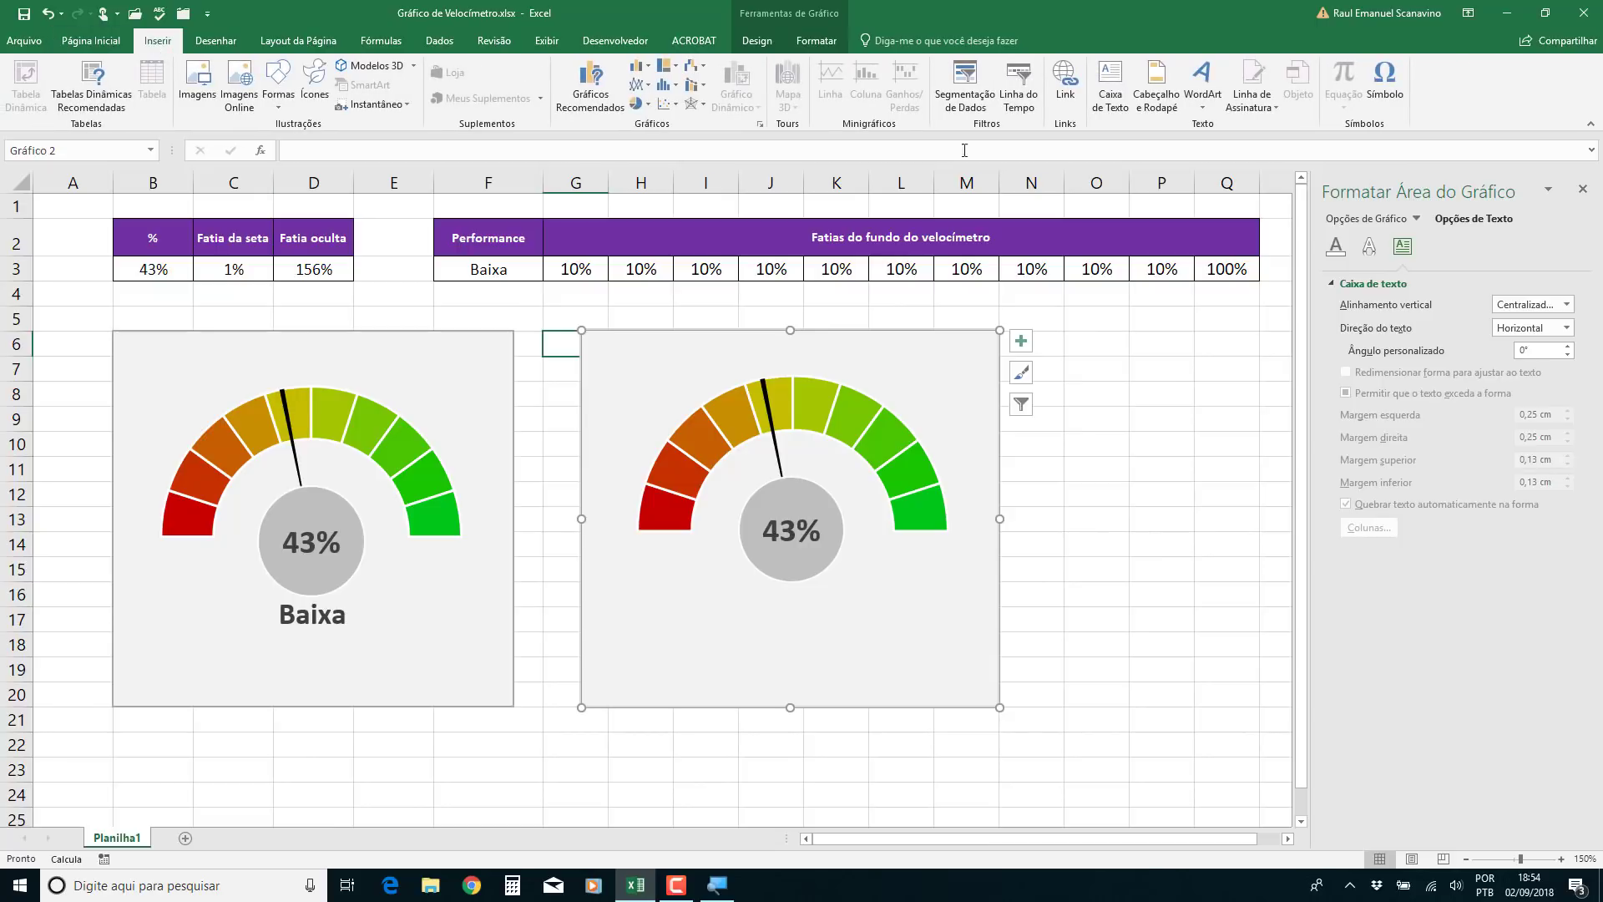
{"action": "left_click", "coordinate": [1112, 102]}
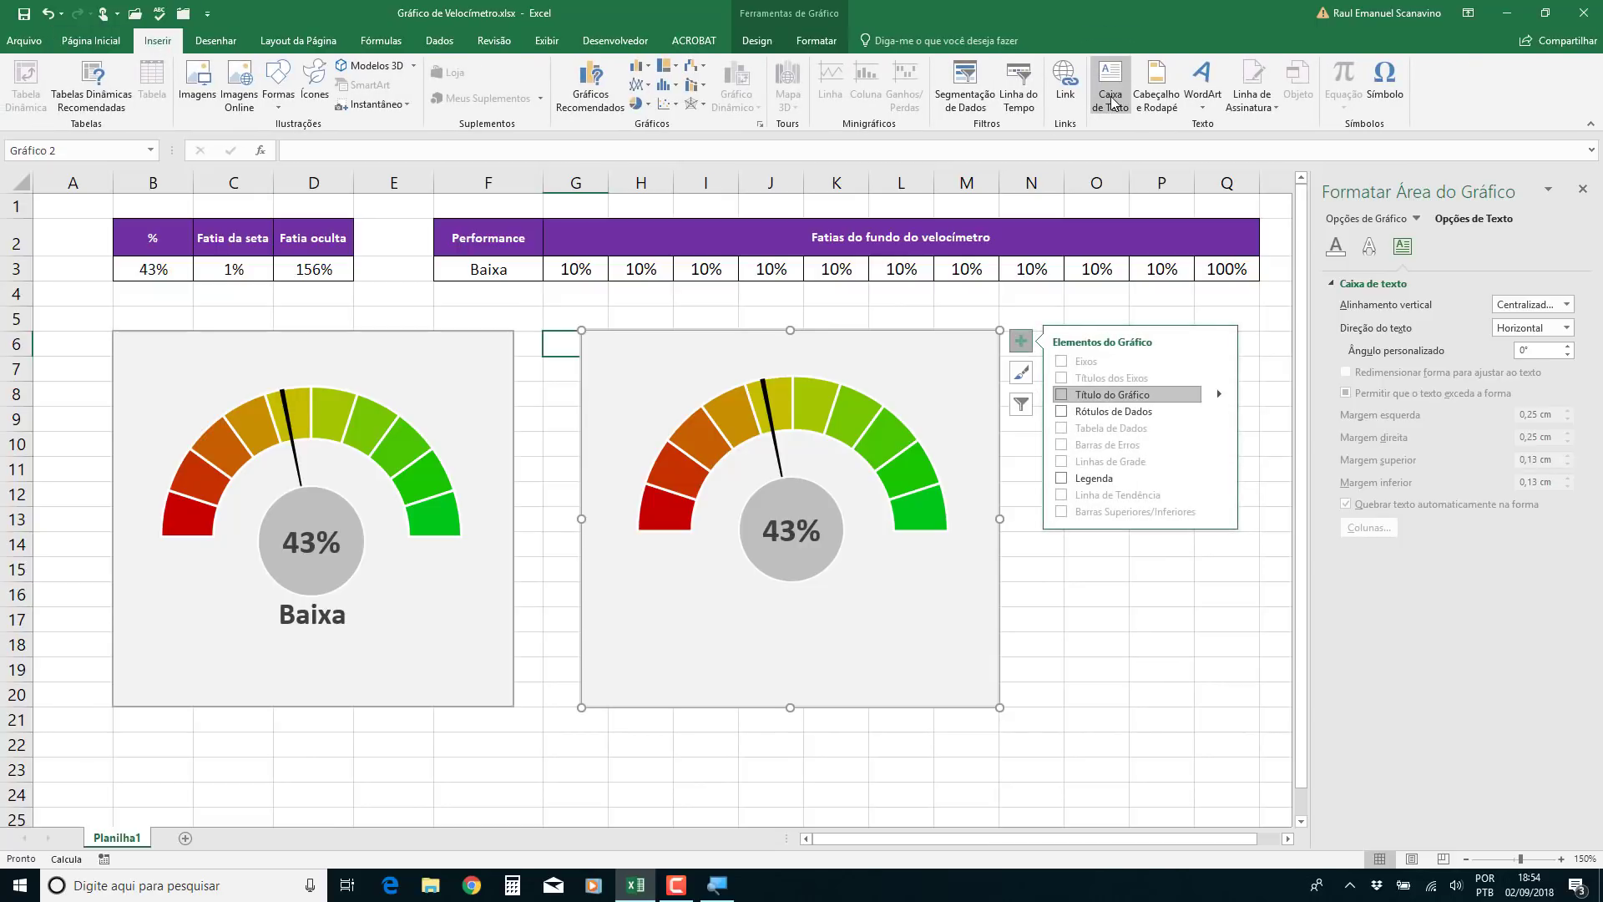
{"action": "left_click", "coordinate": [1020, 342]}
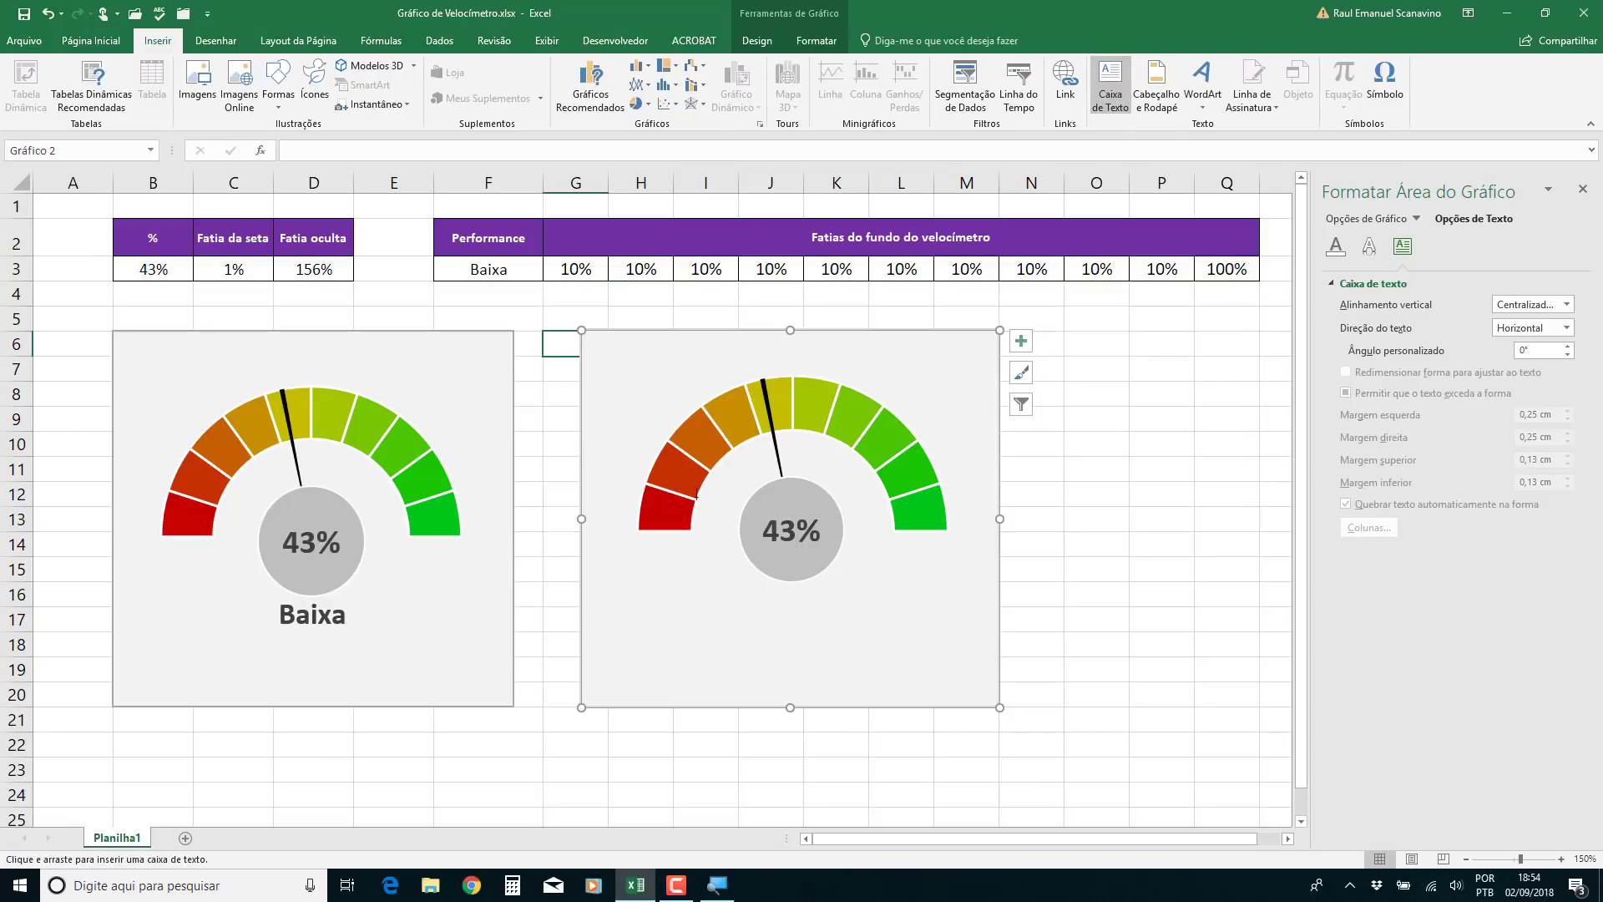
{"action": "mouse_move", "coordinate": [705, 579]}
{"action": "left_click_drag", "start_coordinate": [699, 585], "coordinate": [885, 617]}
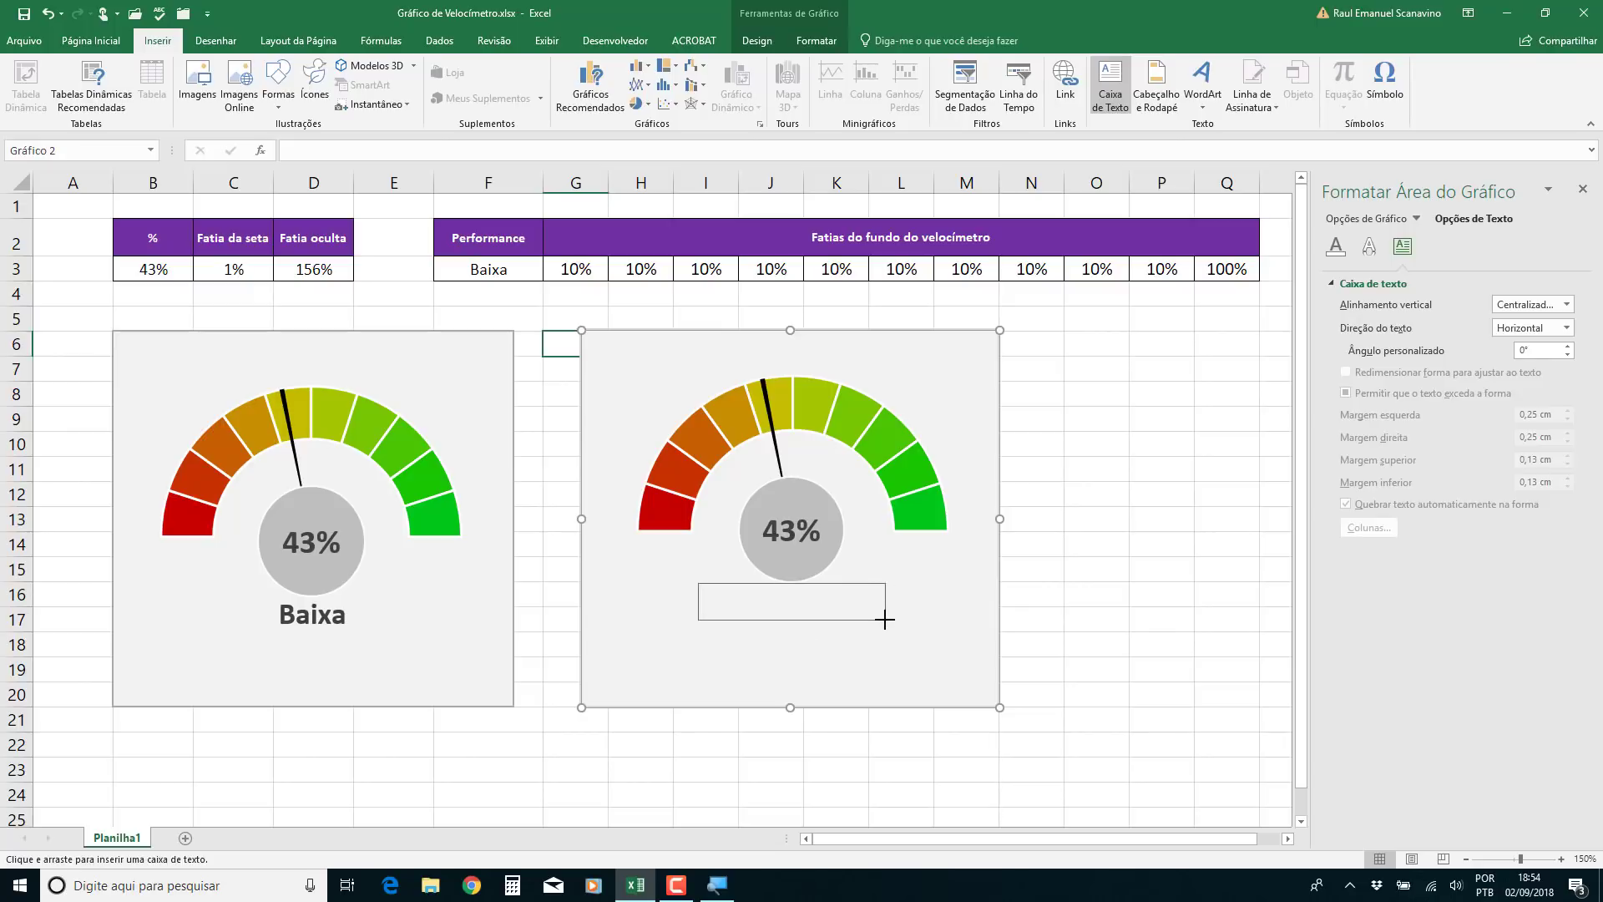
{"action": "left_click_drag", "start_coordinate": [885, 617], "coordinate": [886, 619]}
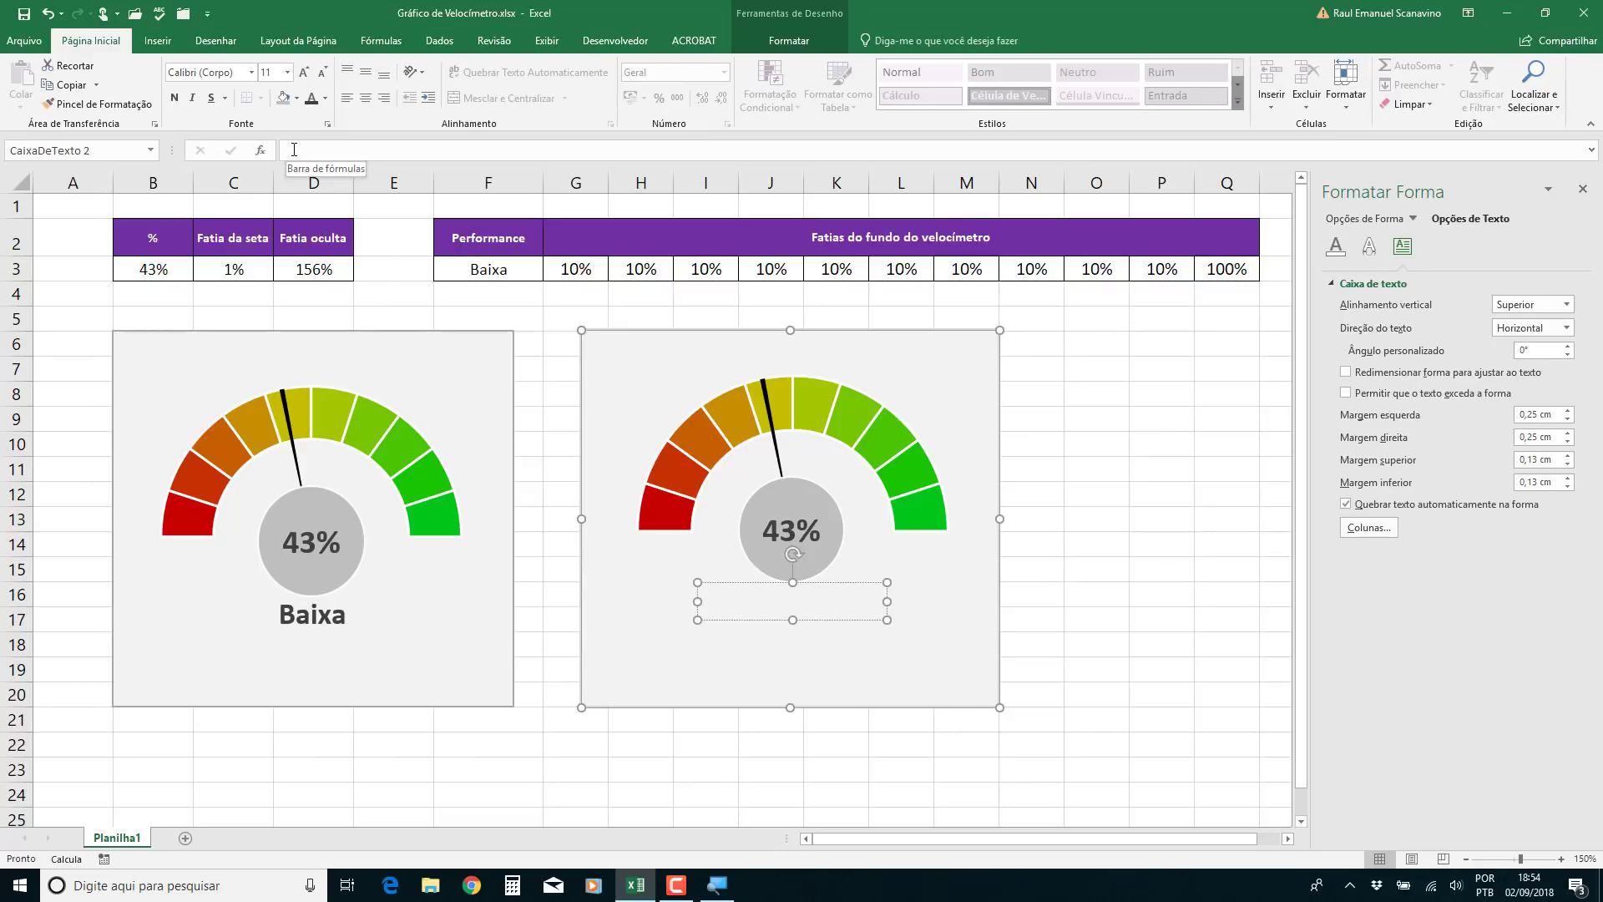
Link the text box to cell F3 with =Planilha1!$F$3 so it shows Baixa, centred both ways
{"action": "left_click", "coordinate": [293, 149]}
{"action": "type", "text": "="}
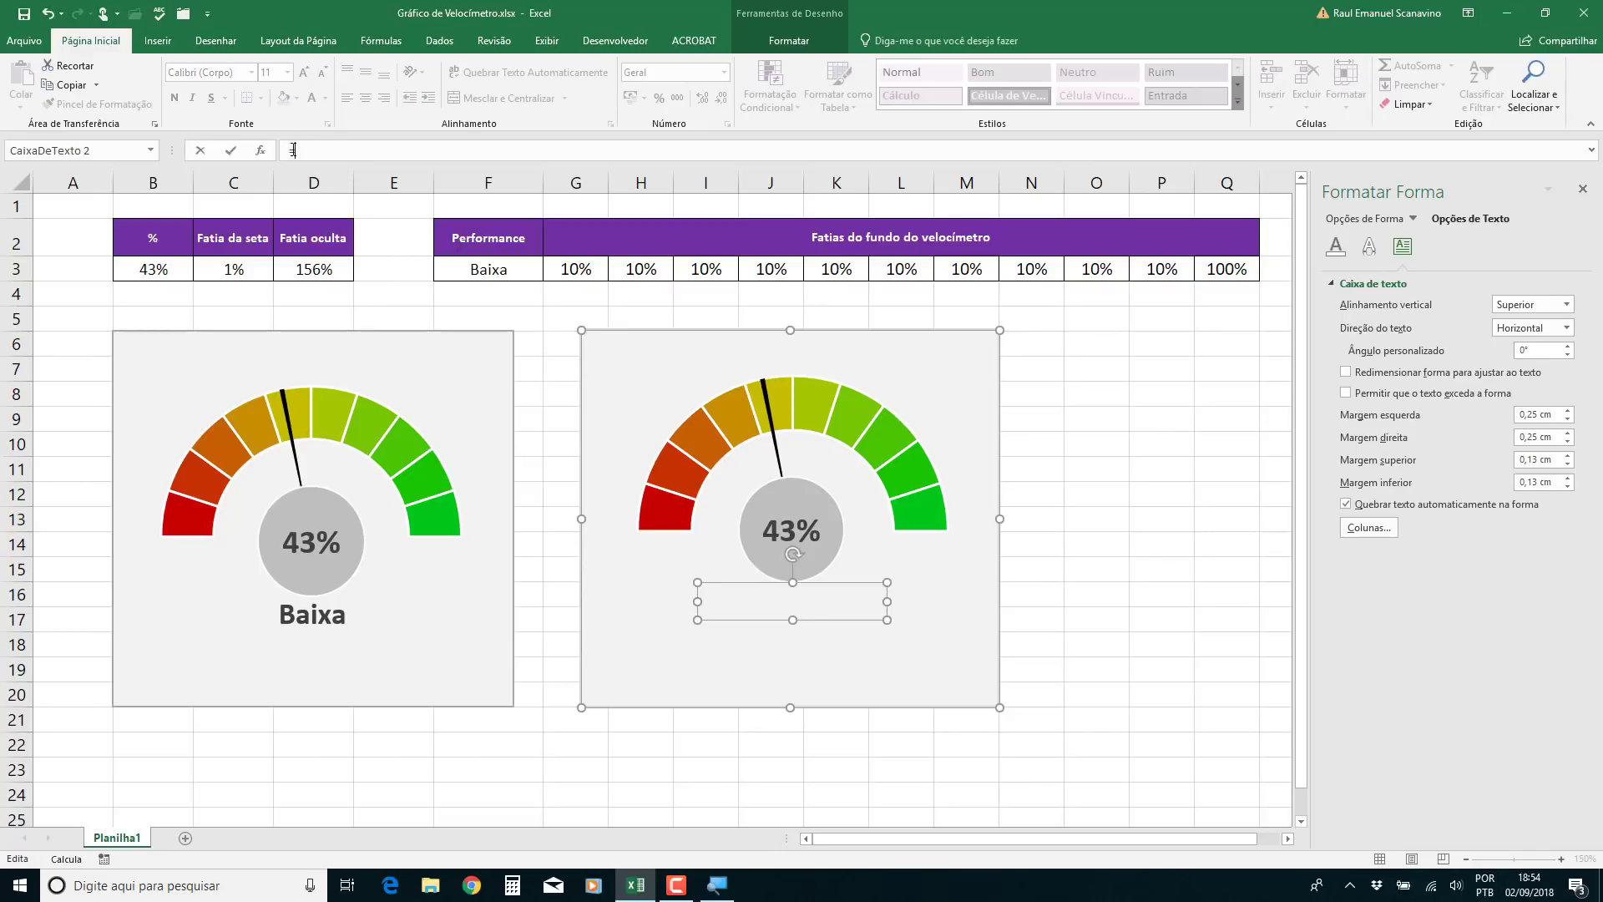
{"action": "left_click", "coordinate": [491, 270]}
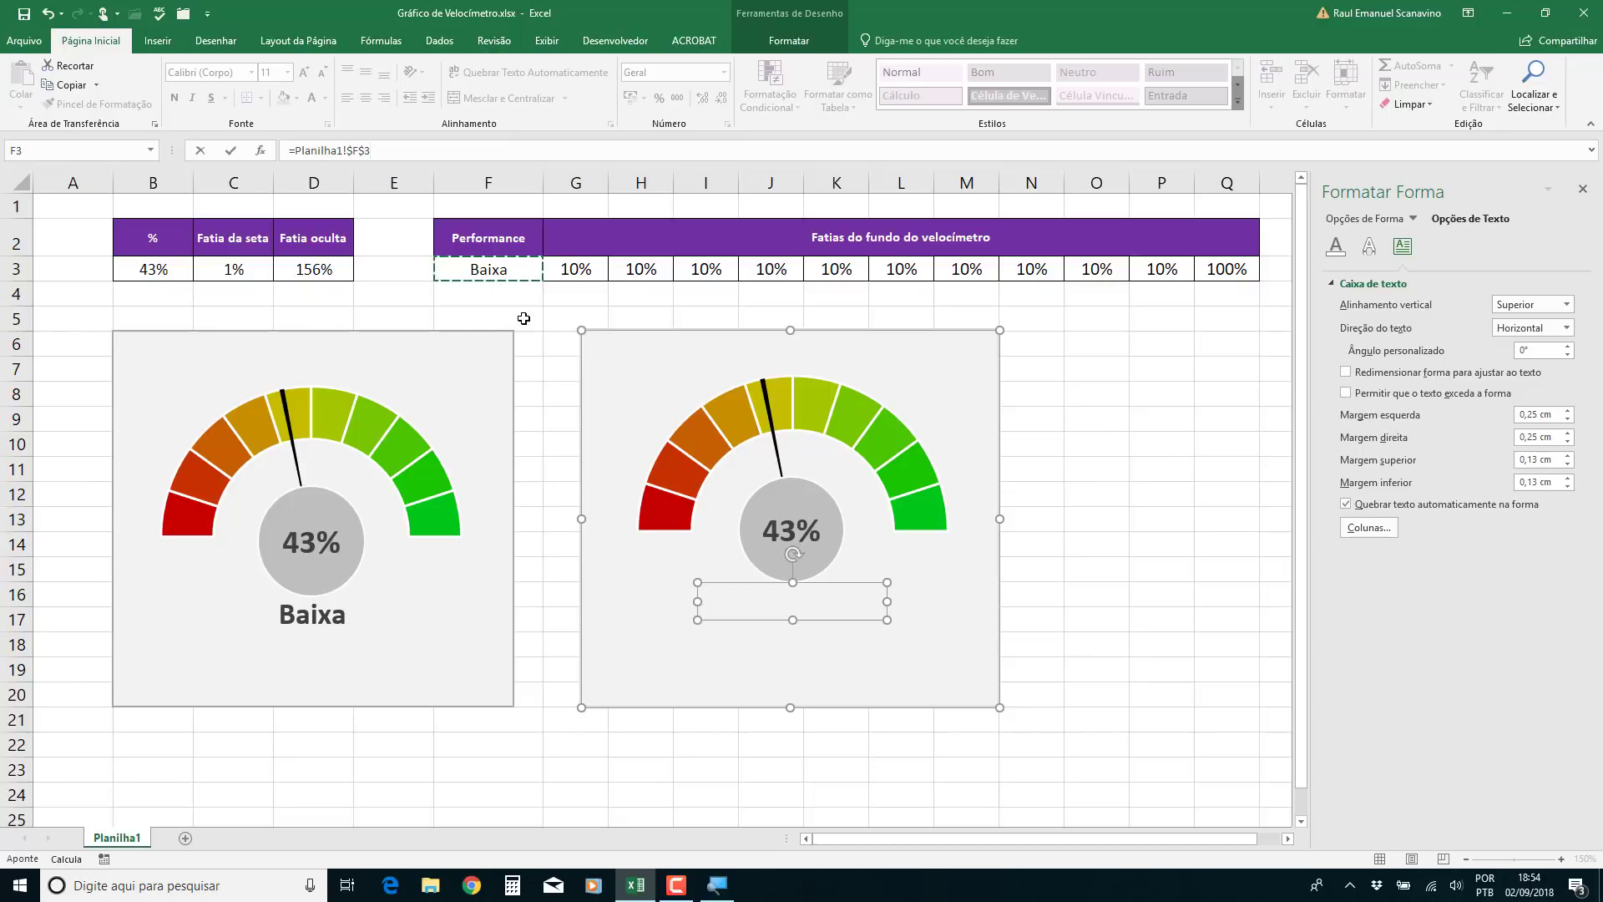
{"action": "key", "text": "Return"}
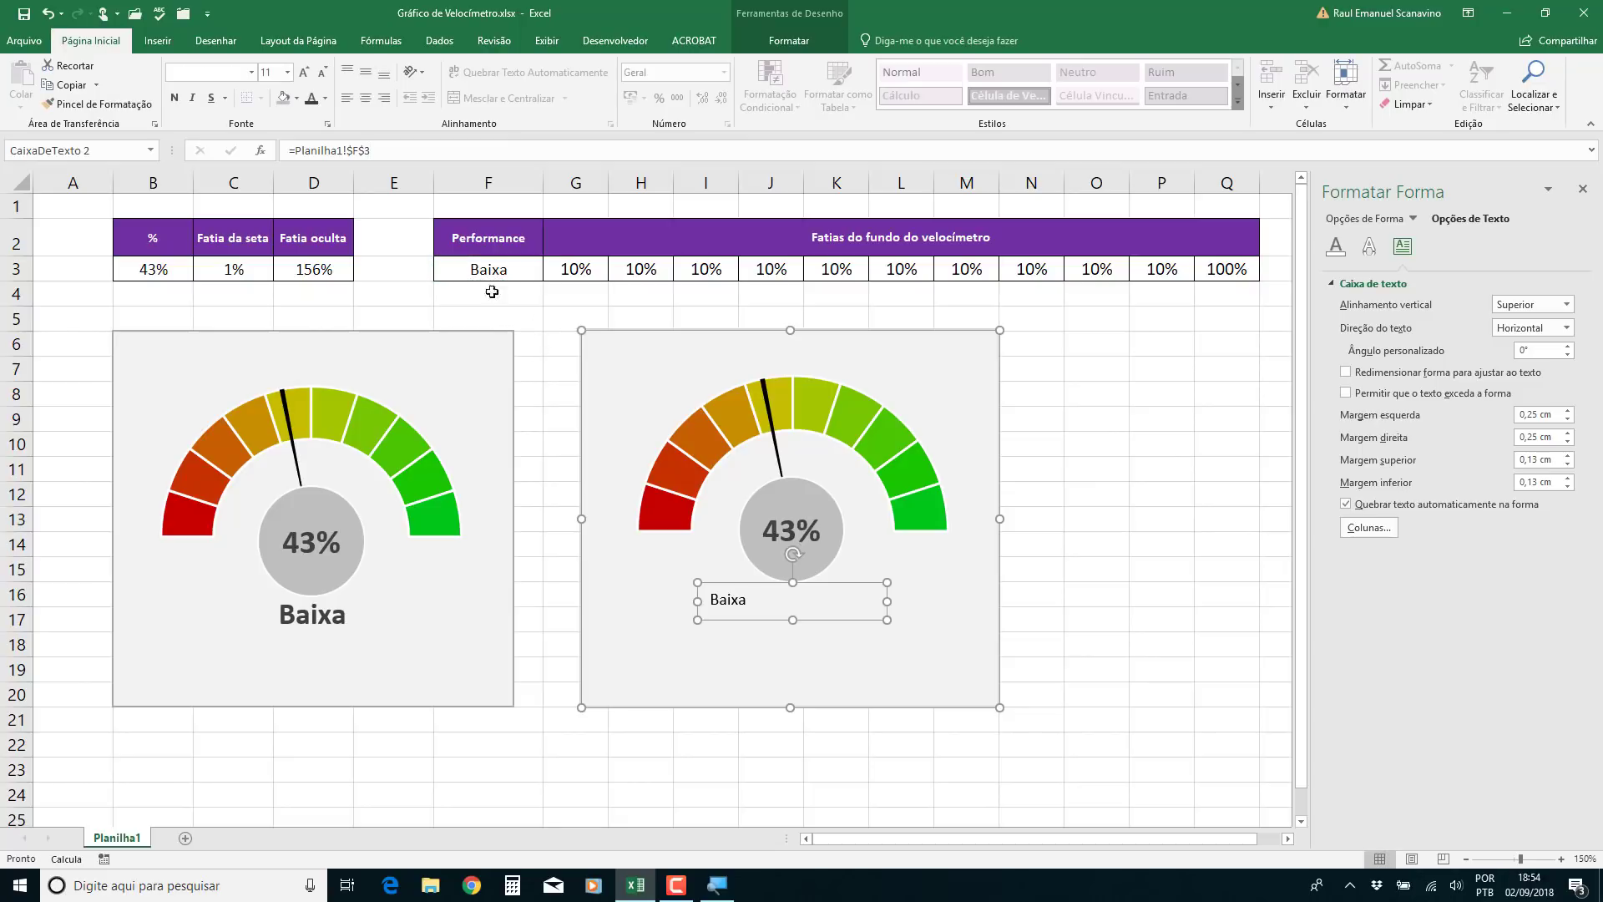
{"action": "left_click", "coordinate": [365, 75]}
{"action": "left_click", "coordinate": [366, 99]}
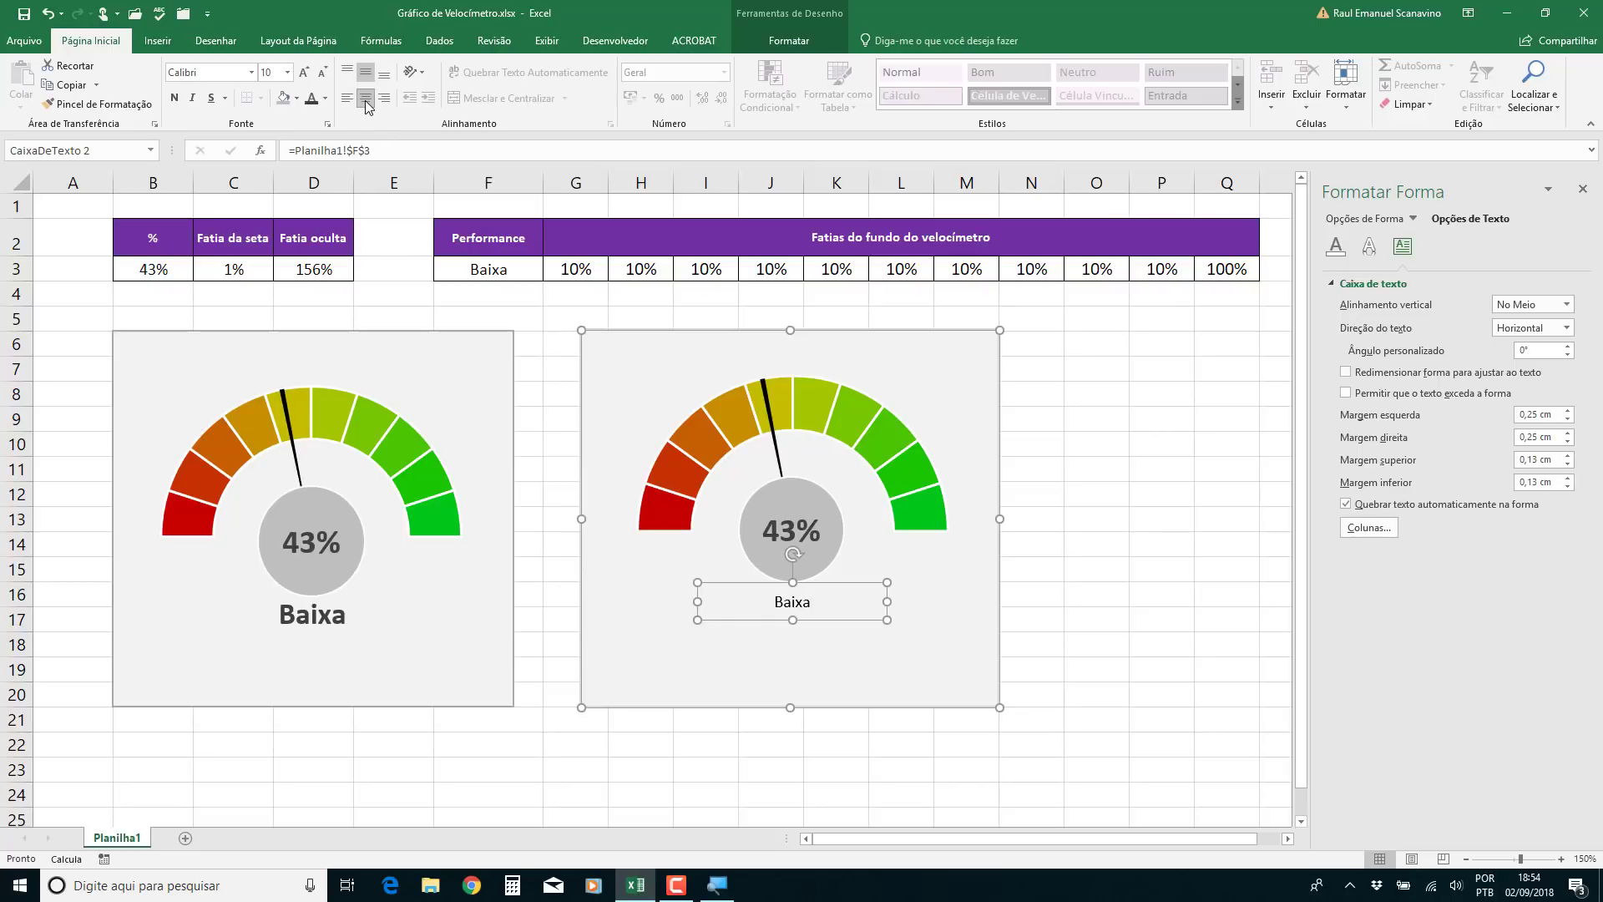
Make the Baixa label bold, grey and 16-point
{"action": "left_click", "coordinate": [174, 98]}
{"action": "left_click", "coordinate": [326, 99]}
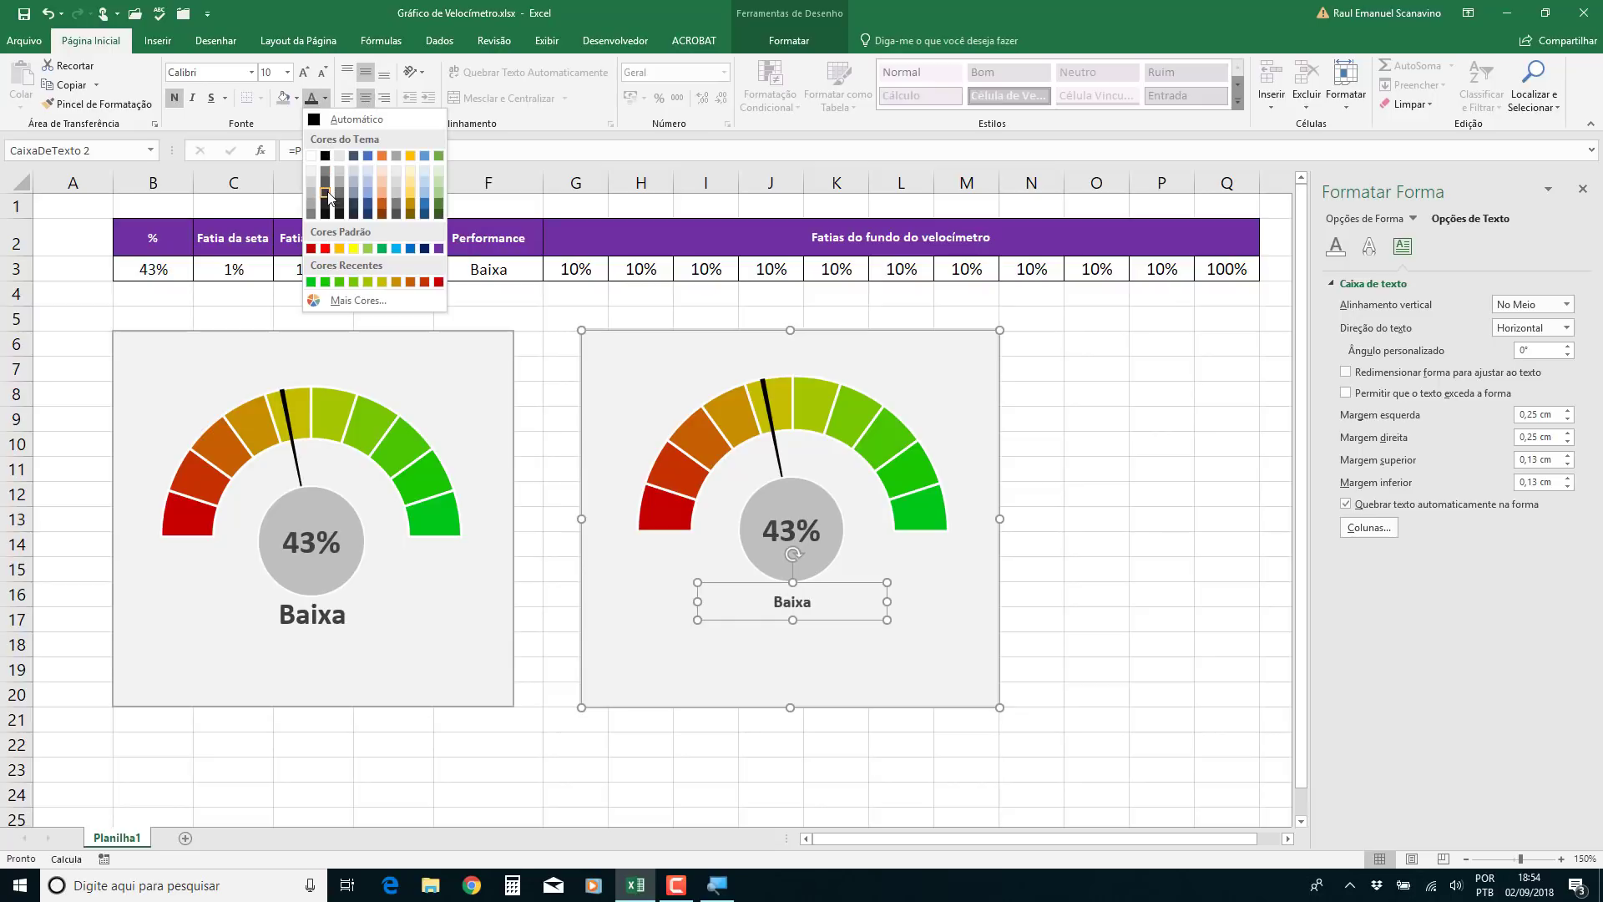
{"action": "left_click", "coordinate": [324, 192]}
{"action": "left_click", "coordinate": [304, 72]}
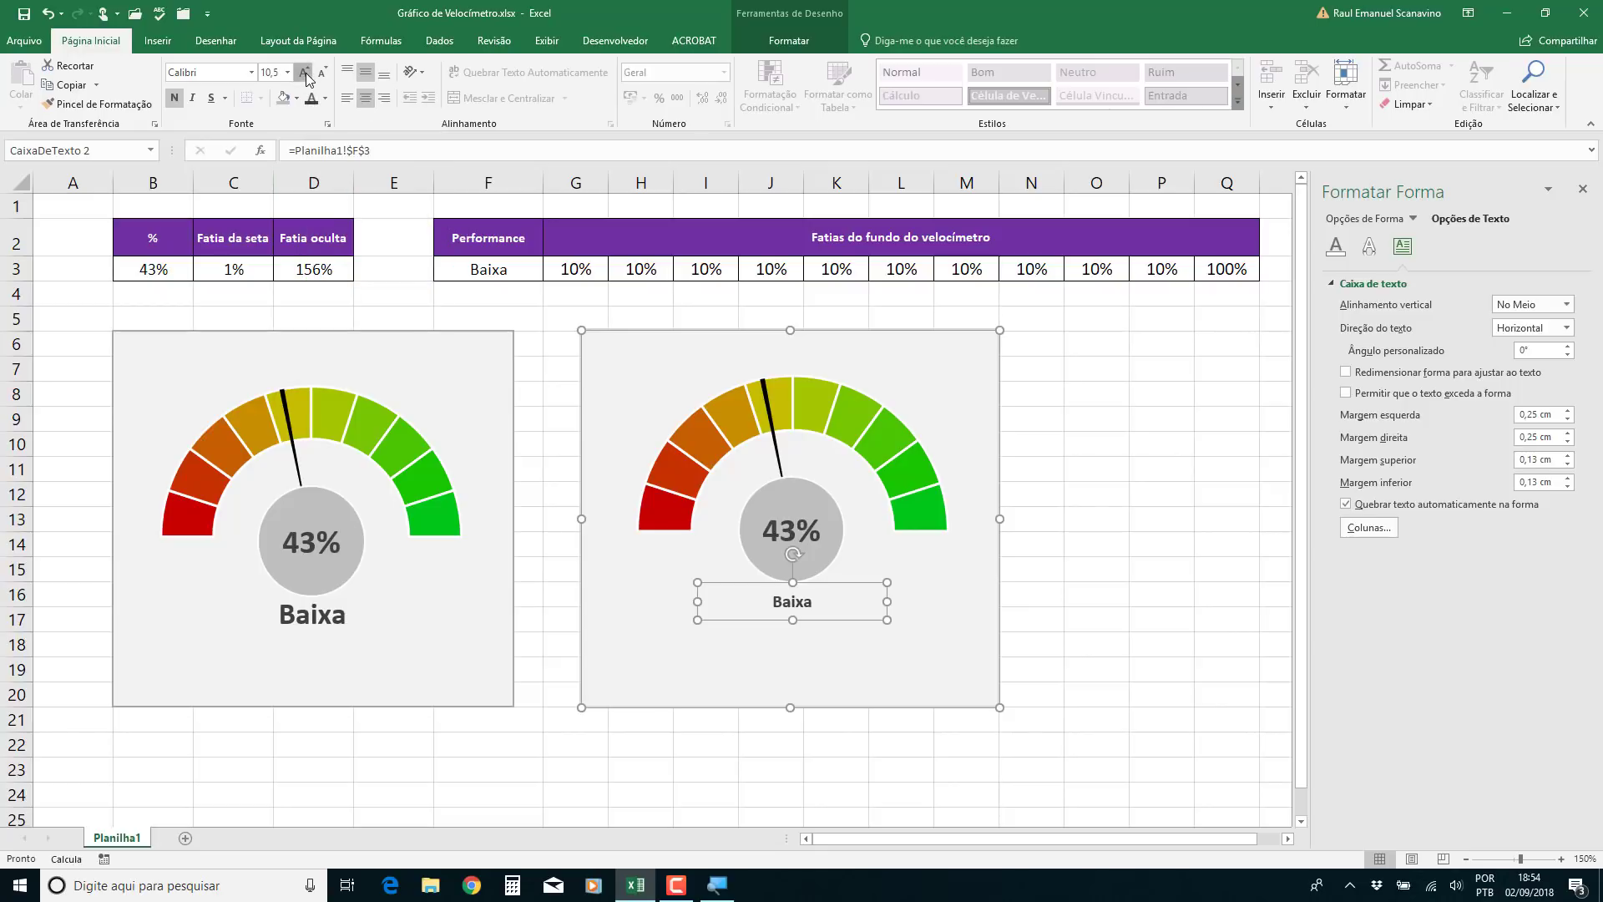
{"action": "left_click", "coordinate": [304, 72]}
{"action": "left_click", "coordinate": [304, 73]}
{"action": "left_click", "coordinate": [304, 72]}
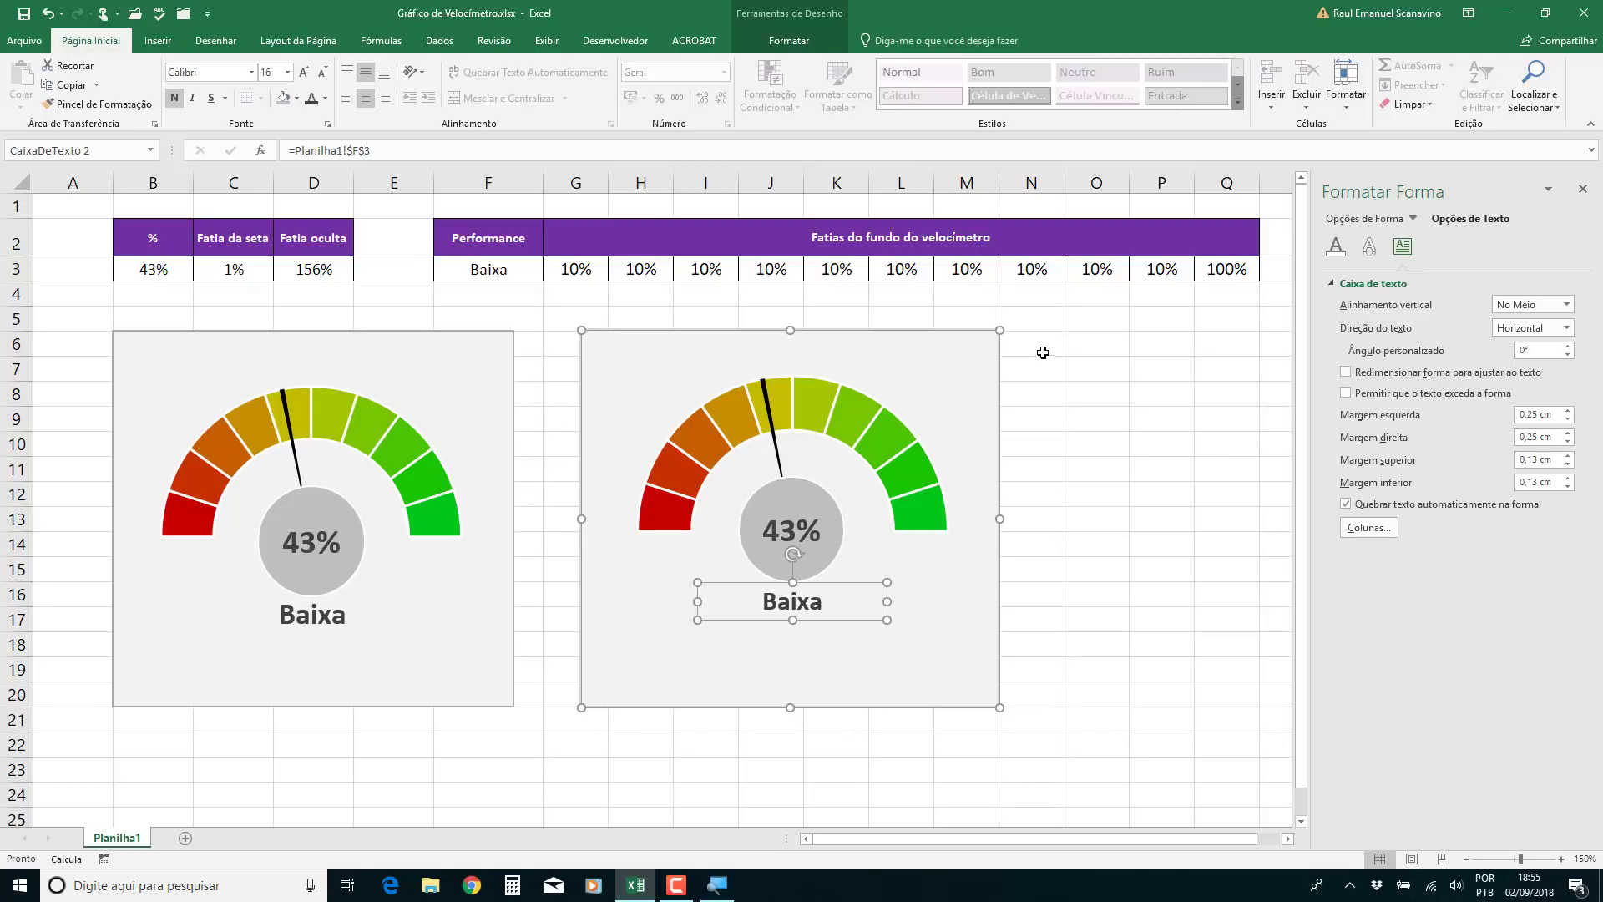
{"action": "left_click", "coordinate": [1096, 344]}
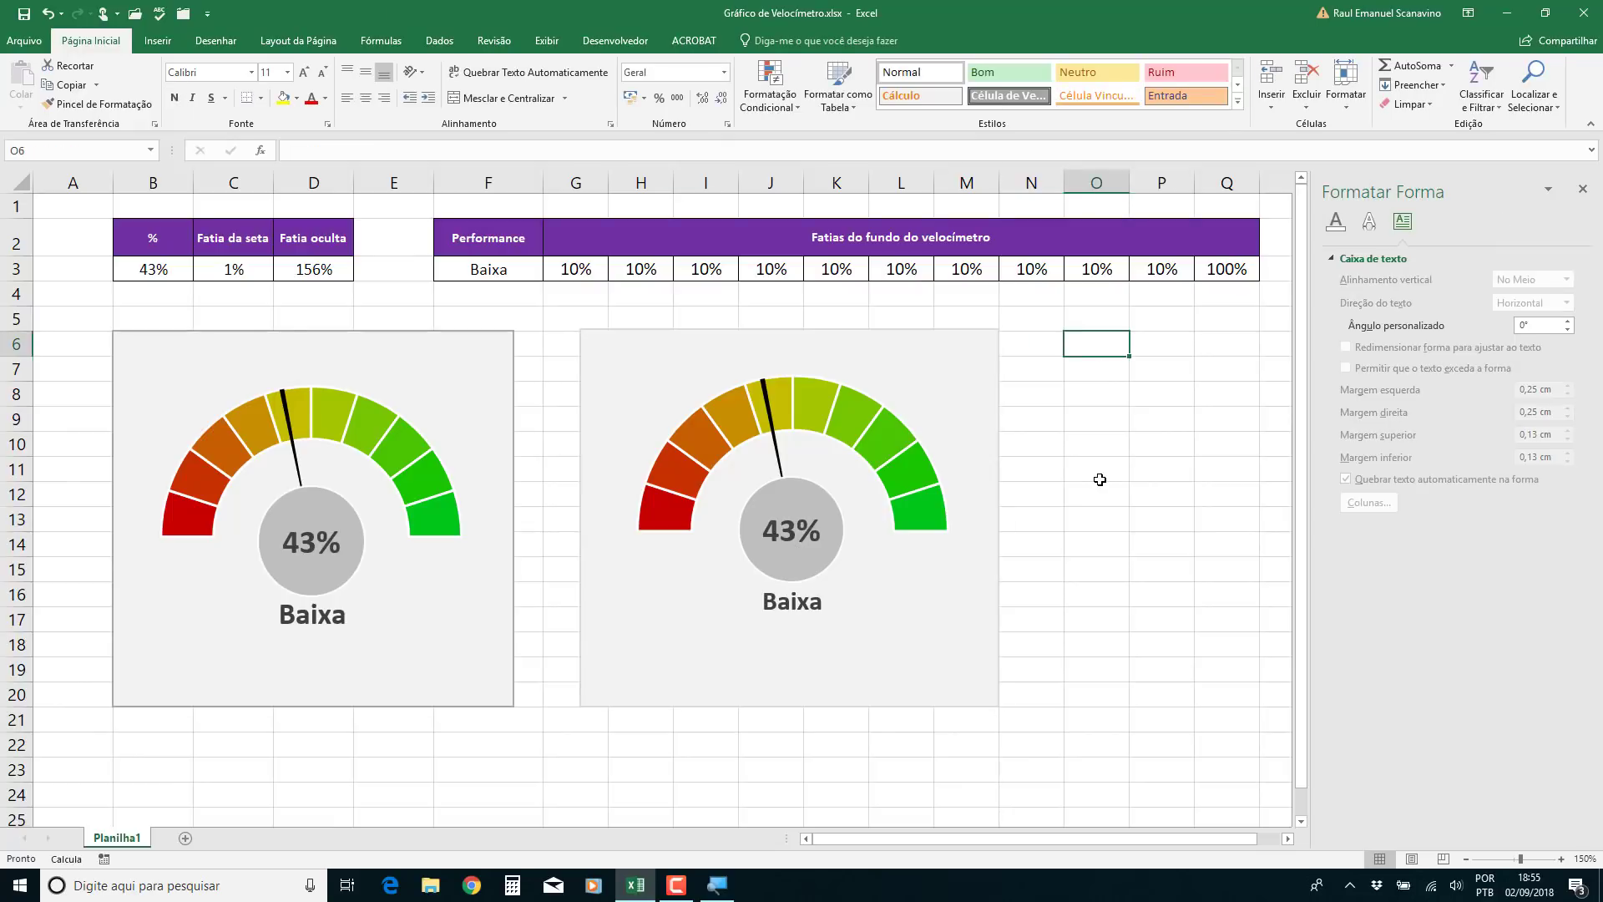
Recalculate with F9 five times until both gauges read 23% Ruim, then select F3
{"action": "key", "text": "F9"}
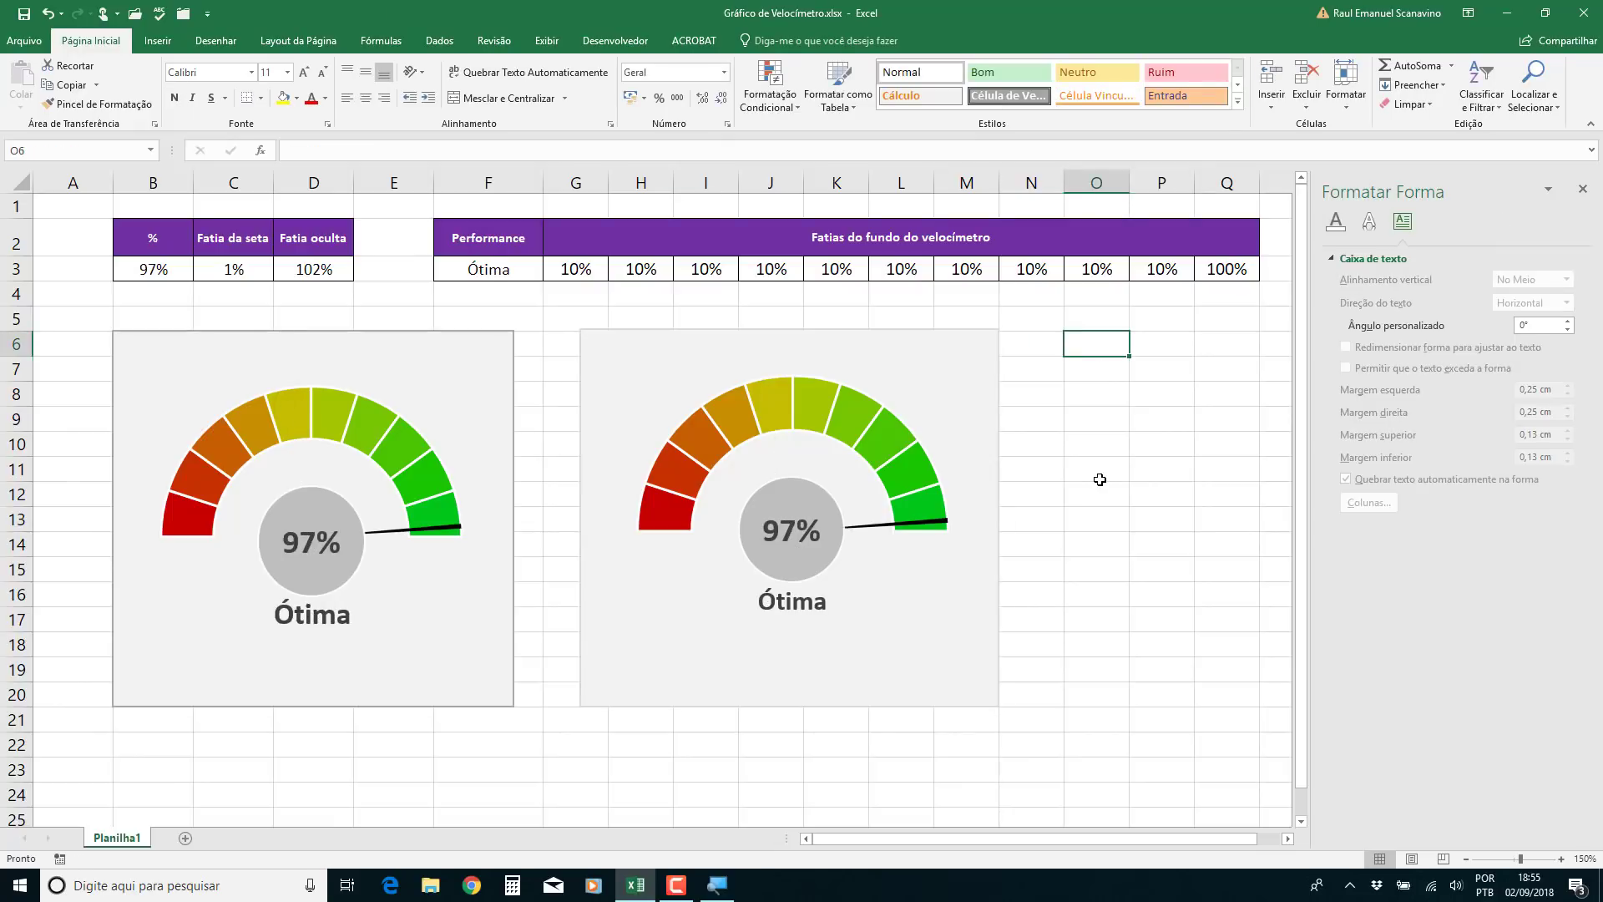
{"action": "key", "text": "F9"}
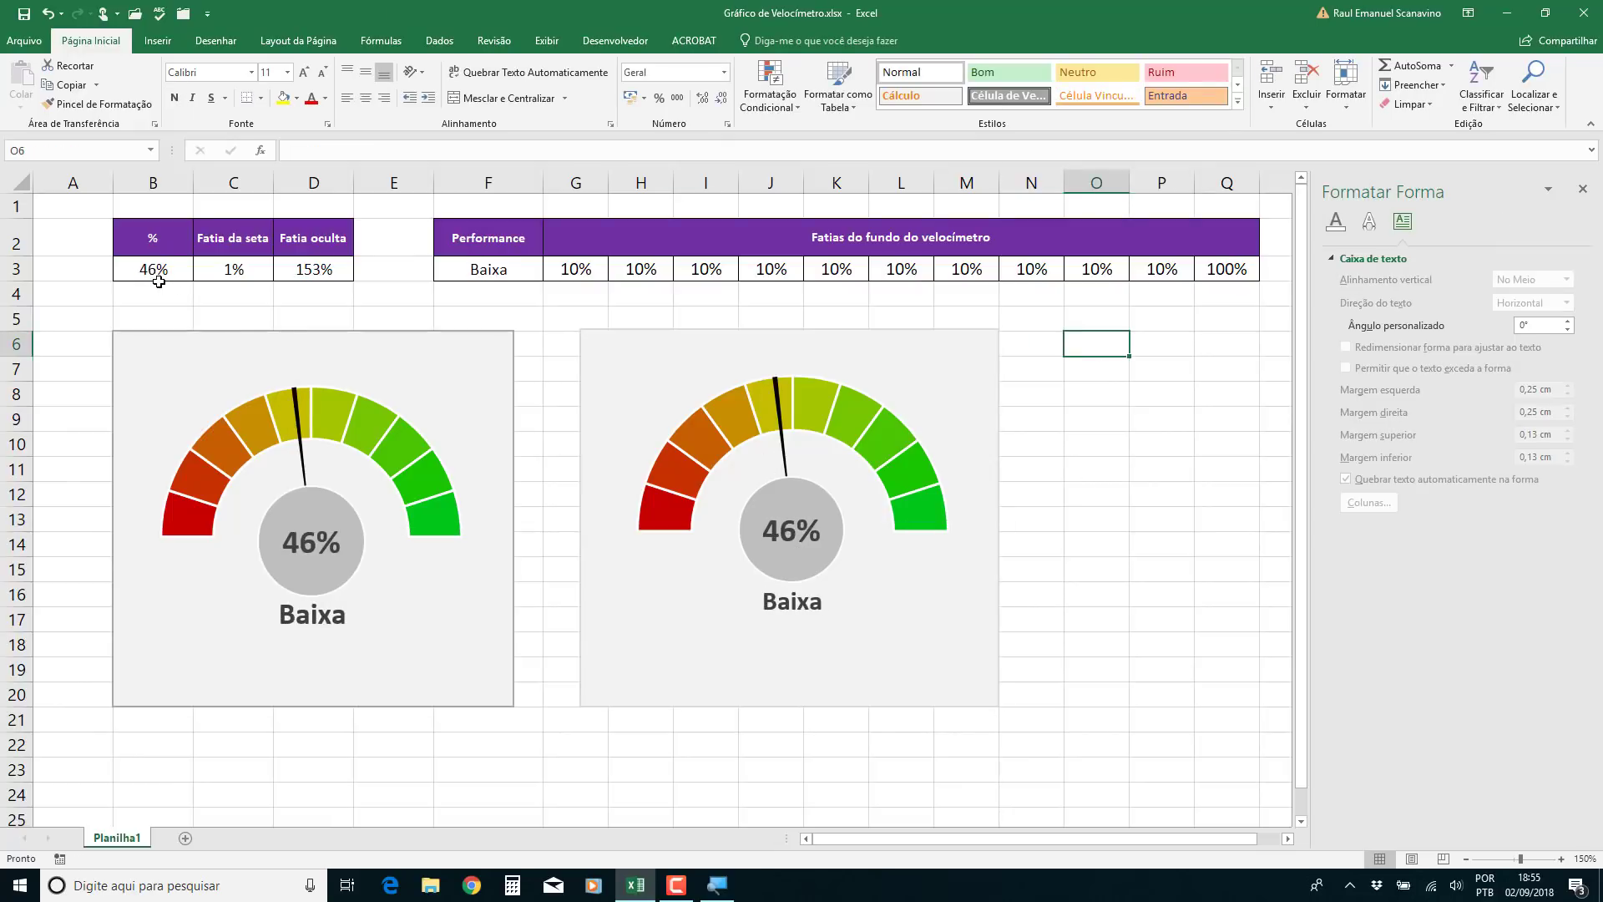
{"action": "key", "text": "F9"}
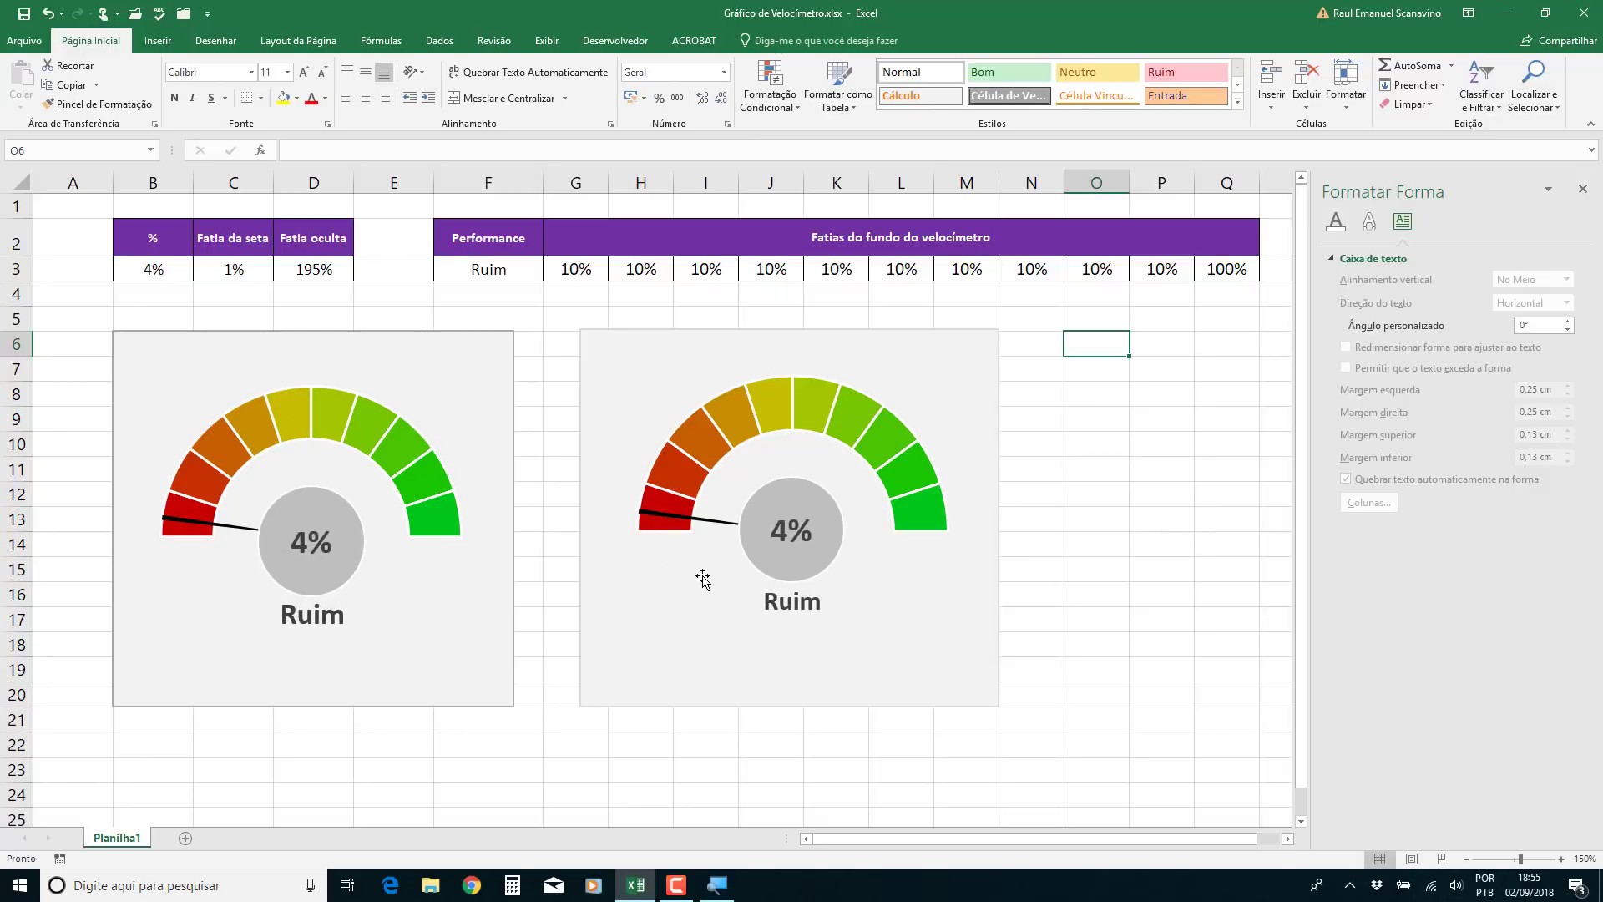
{"action": "key", "text": "F9"}
{"action": "key", "text": "F9"}
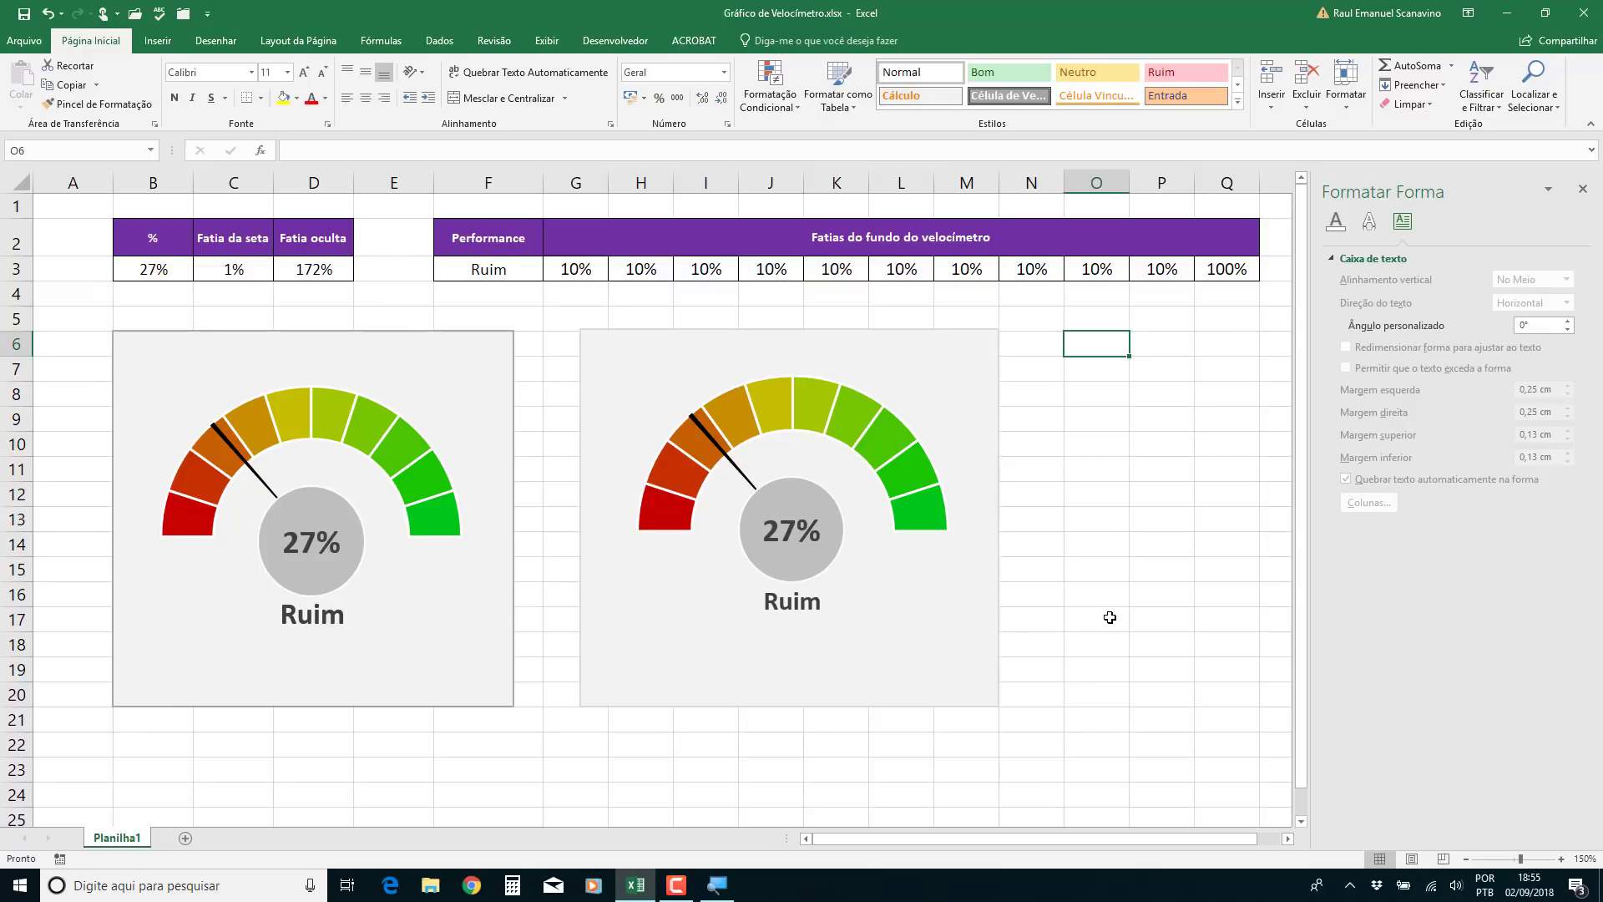
{"action": "key", "text": "F9"}
{"action": "key", "text": "F9"}
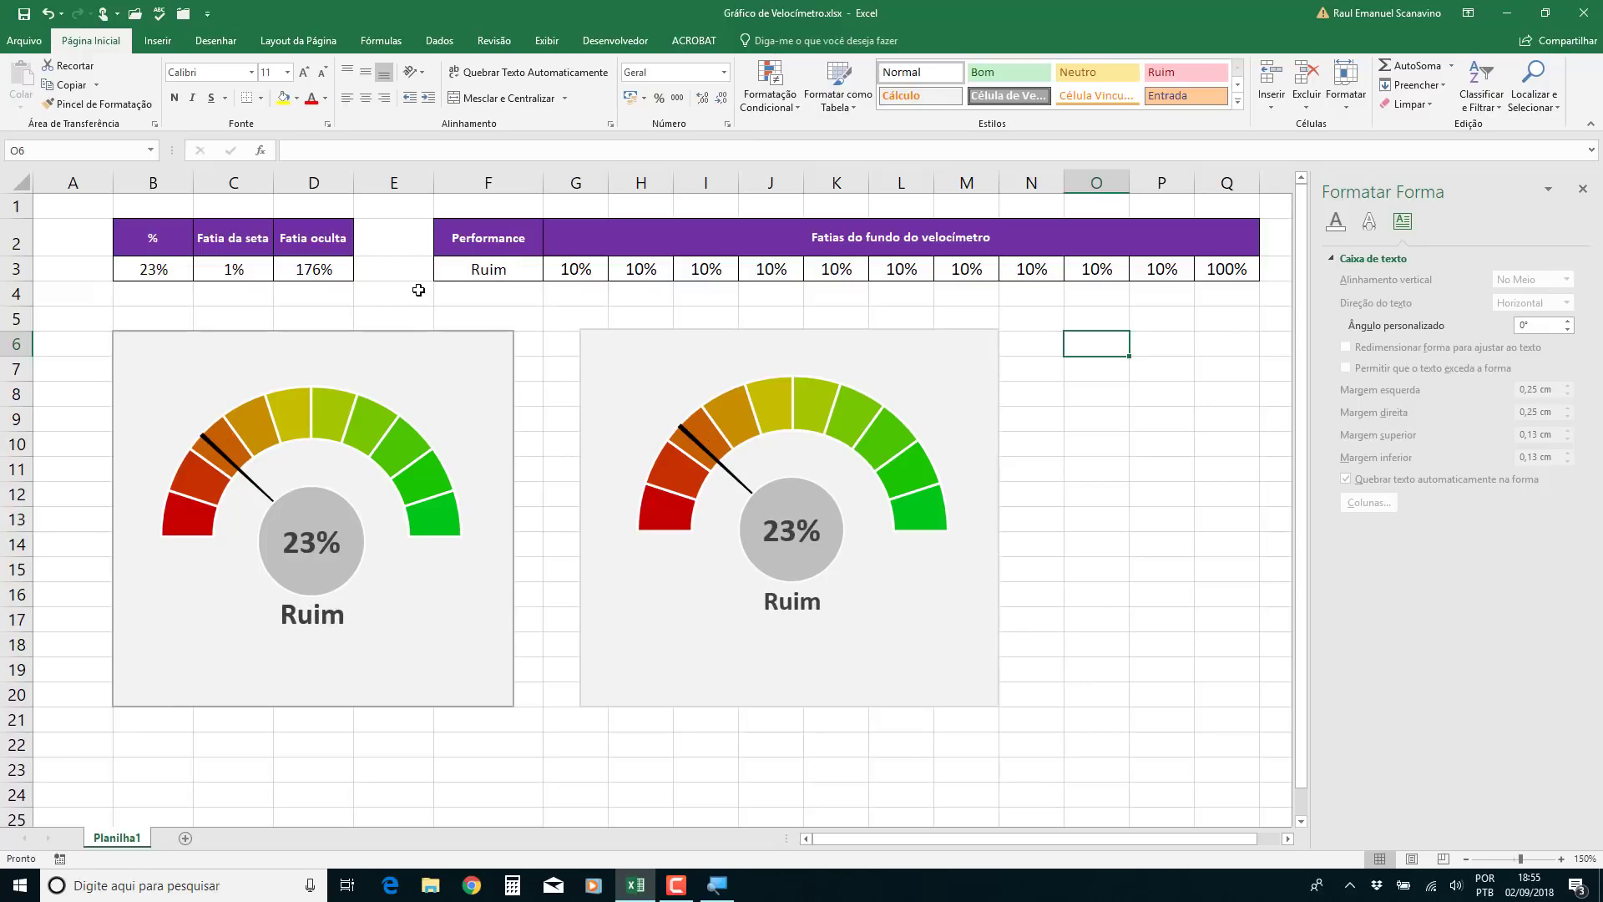
{"action": "left_click", "coordinate": [476, 271]}
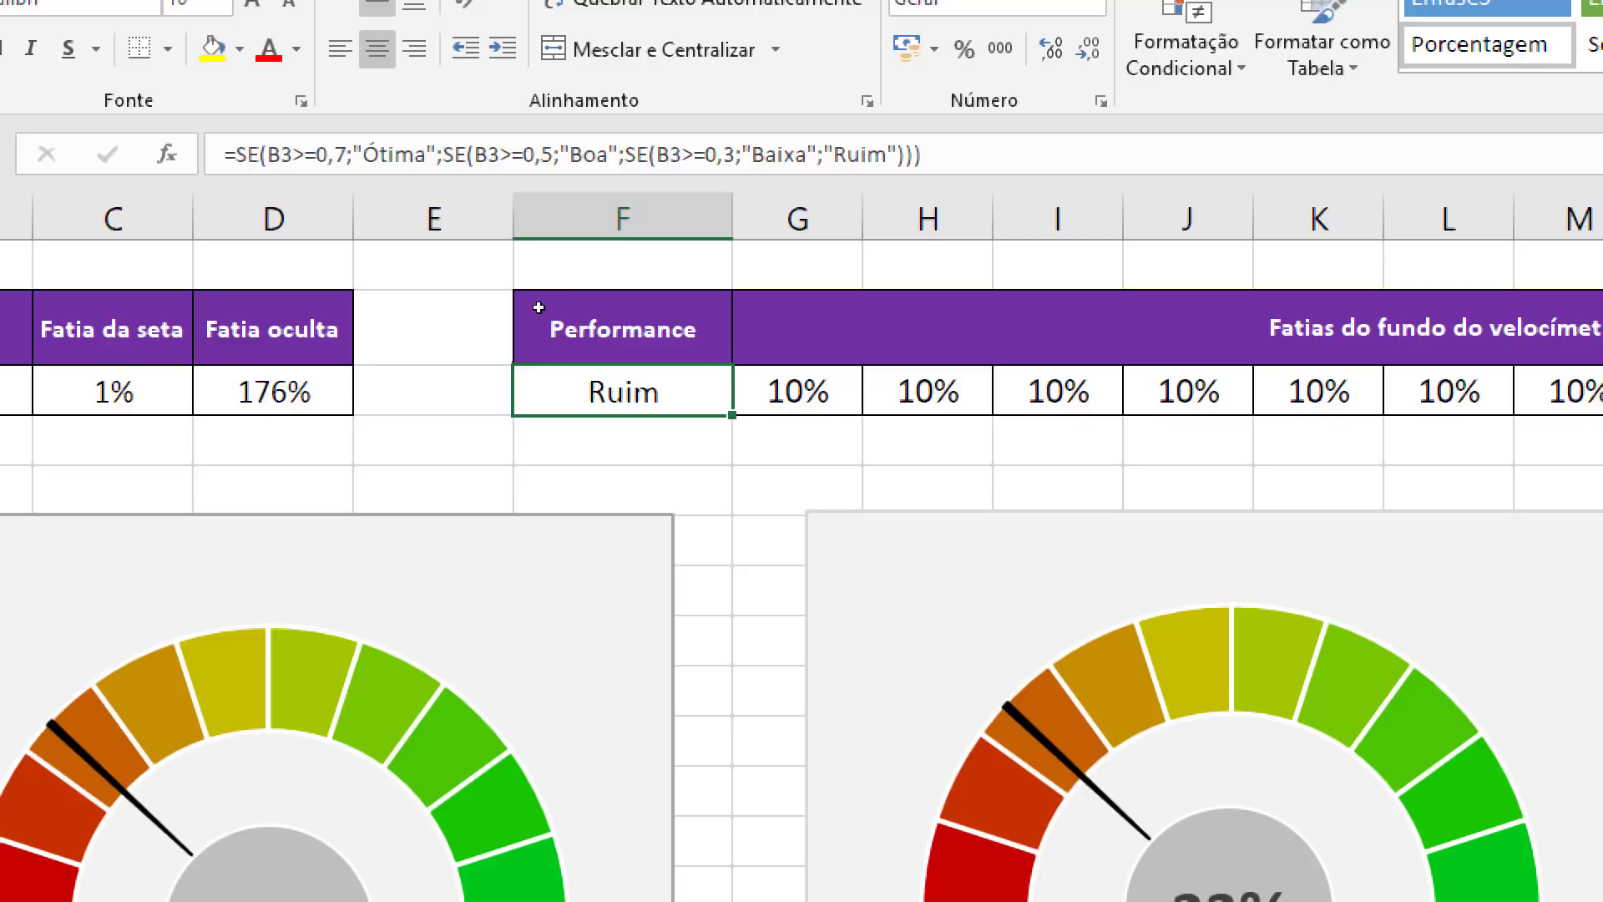
Start F3's formula as =SE(B3>=0,7;"Ótima";SE( with a capital Ó
{"action": "type", "text": "="}
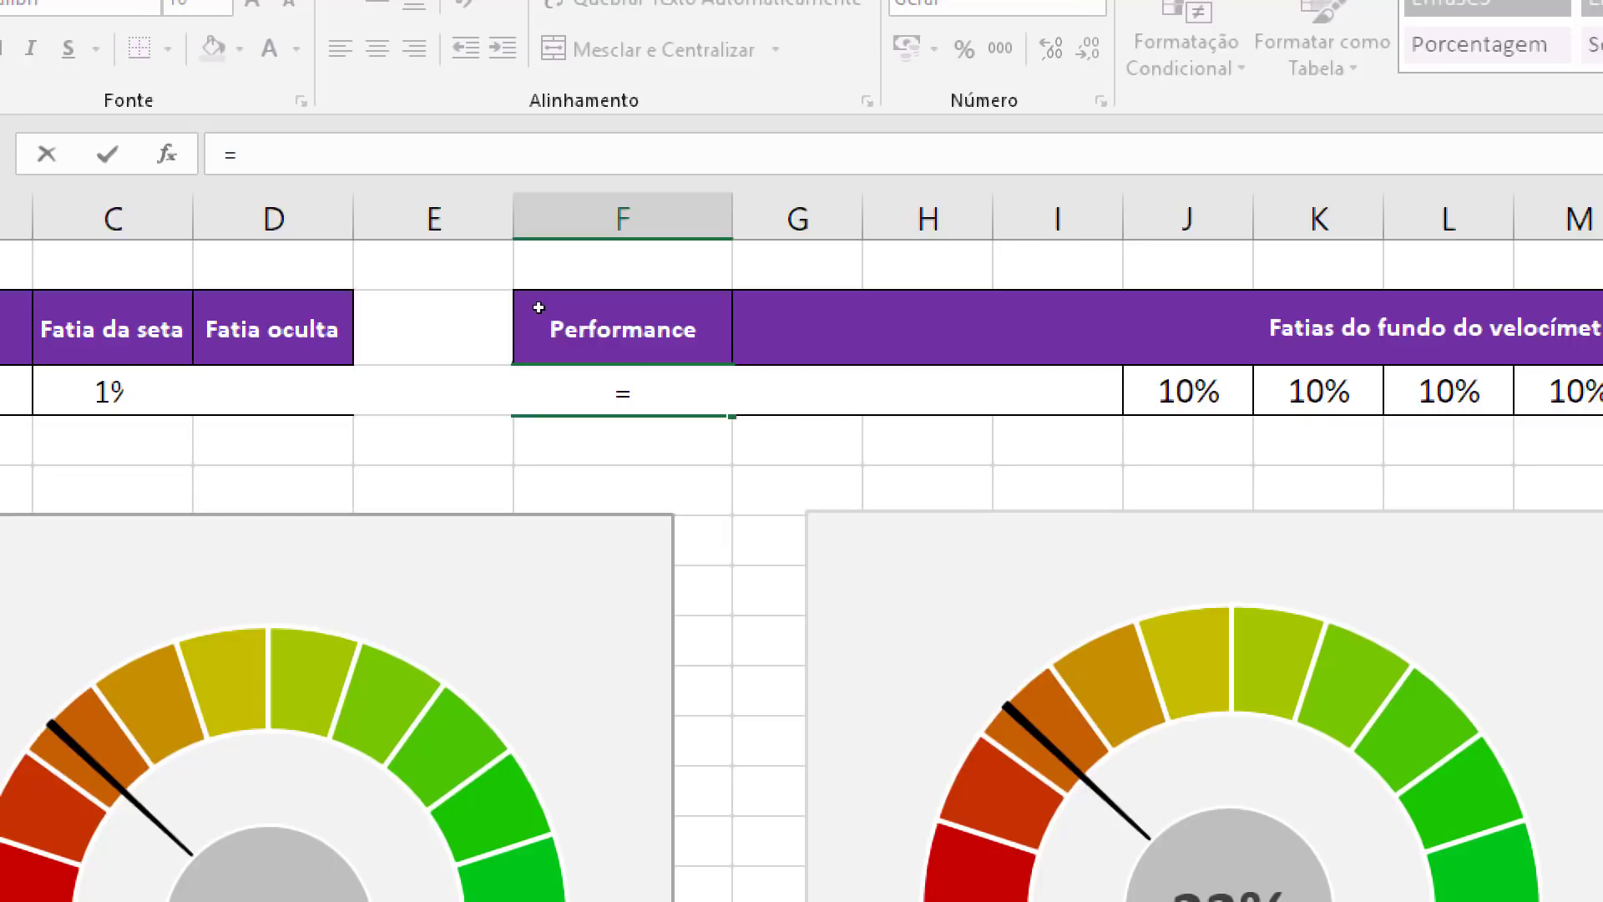
{"action": "type", "text": "se"}
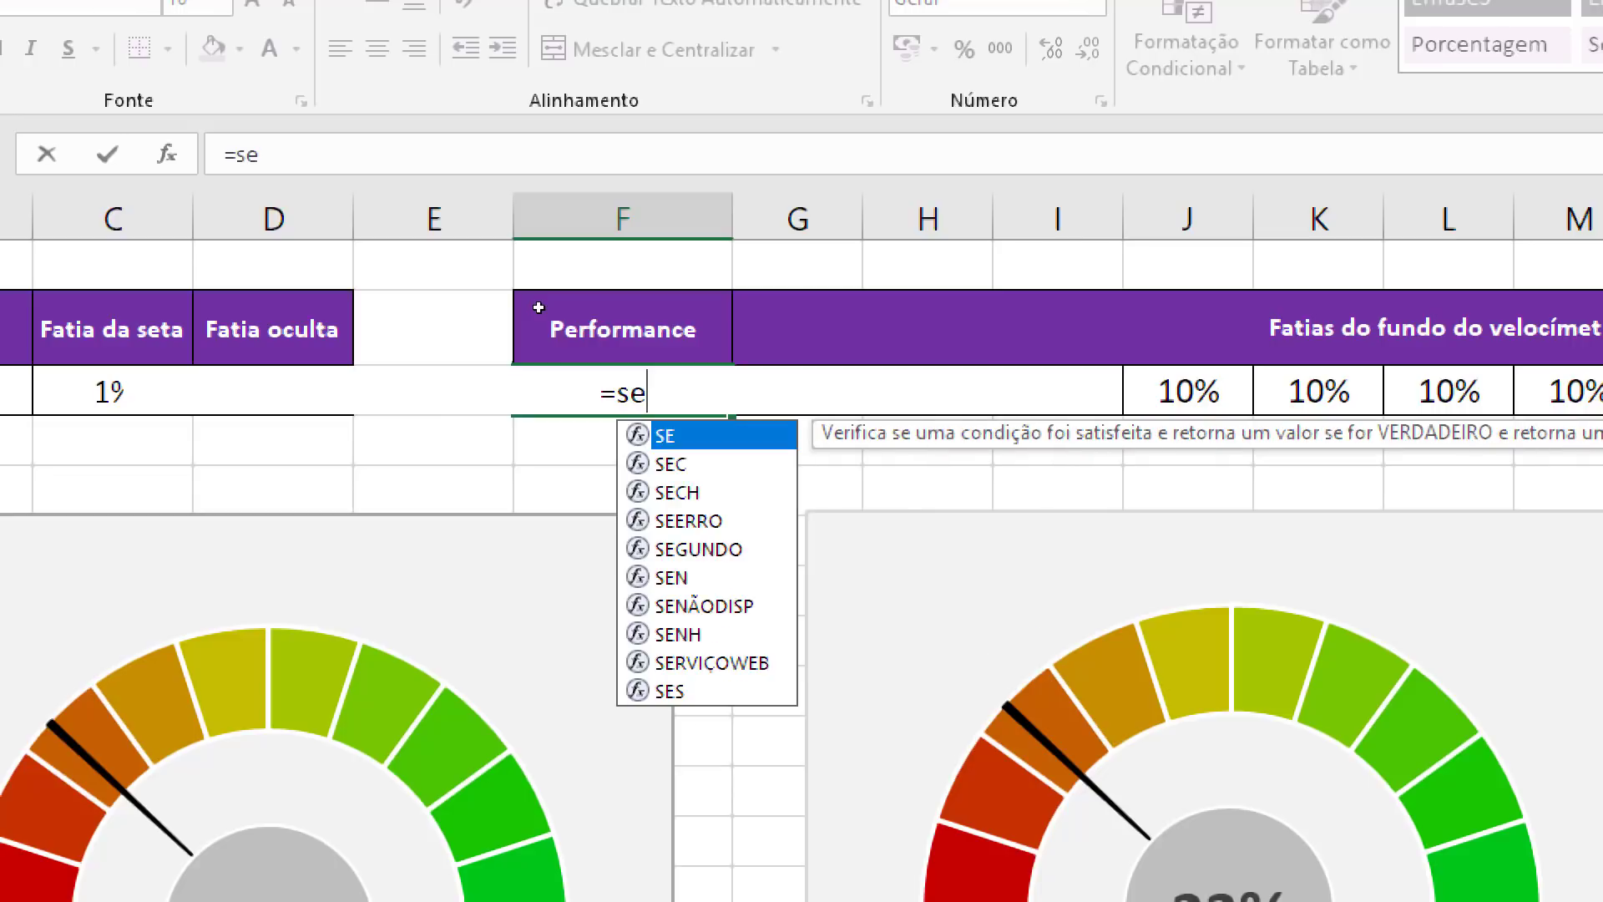
{"action": "key", "text": "Tab"}
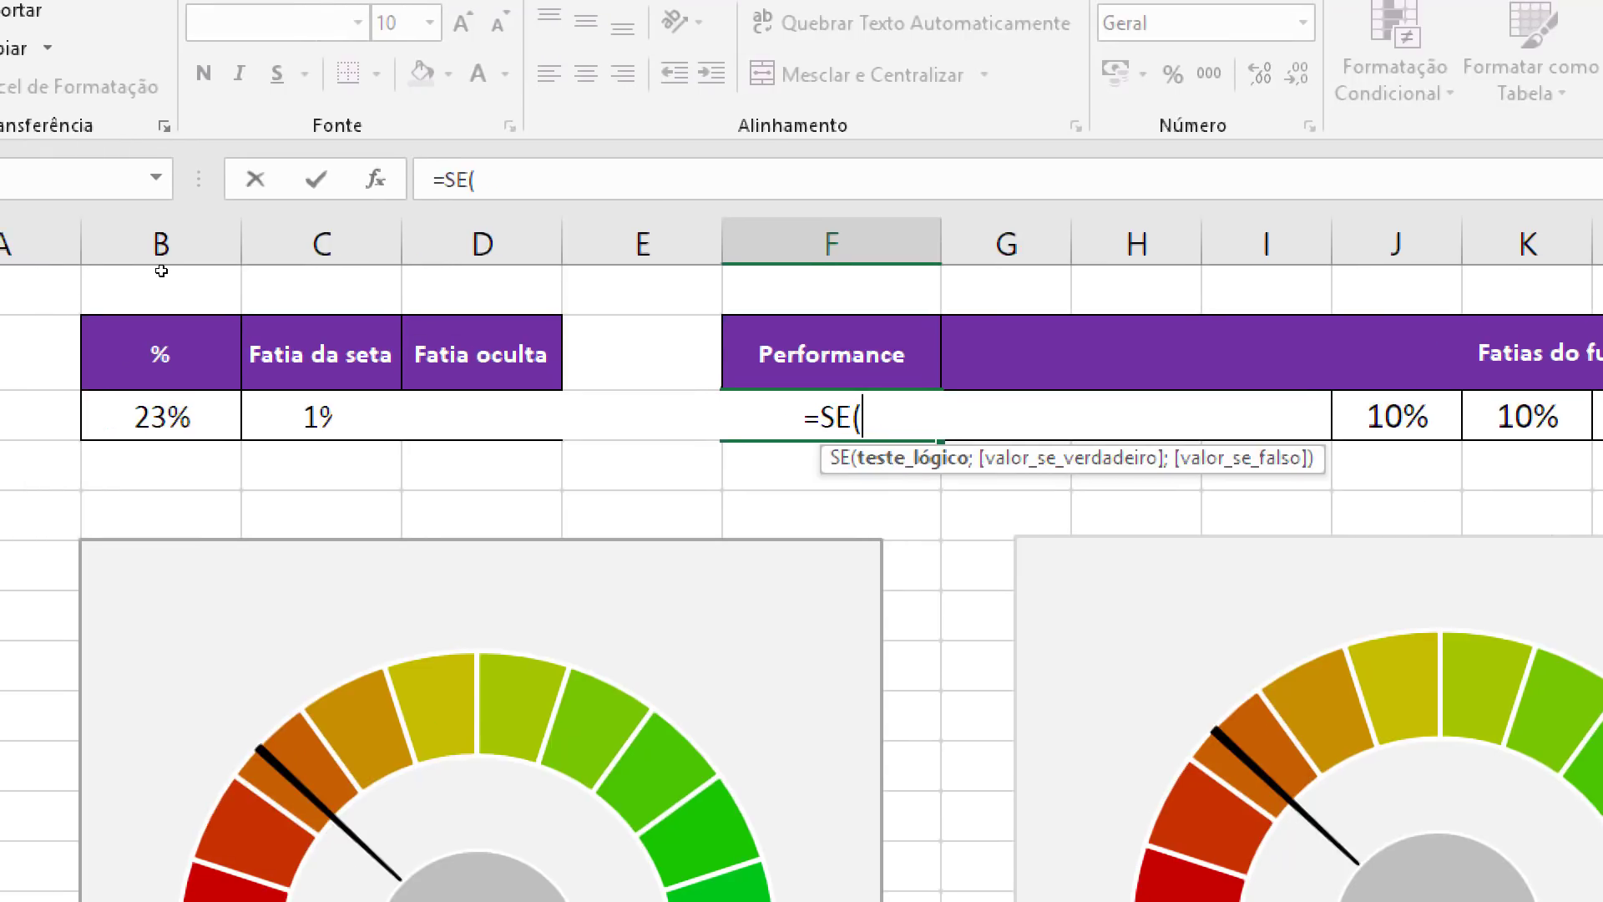
{"action": "left_click", "coordinate": [161, 415]}
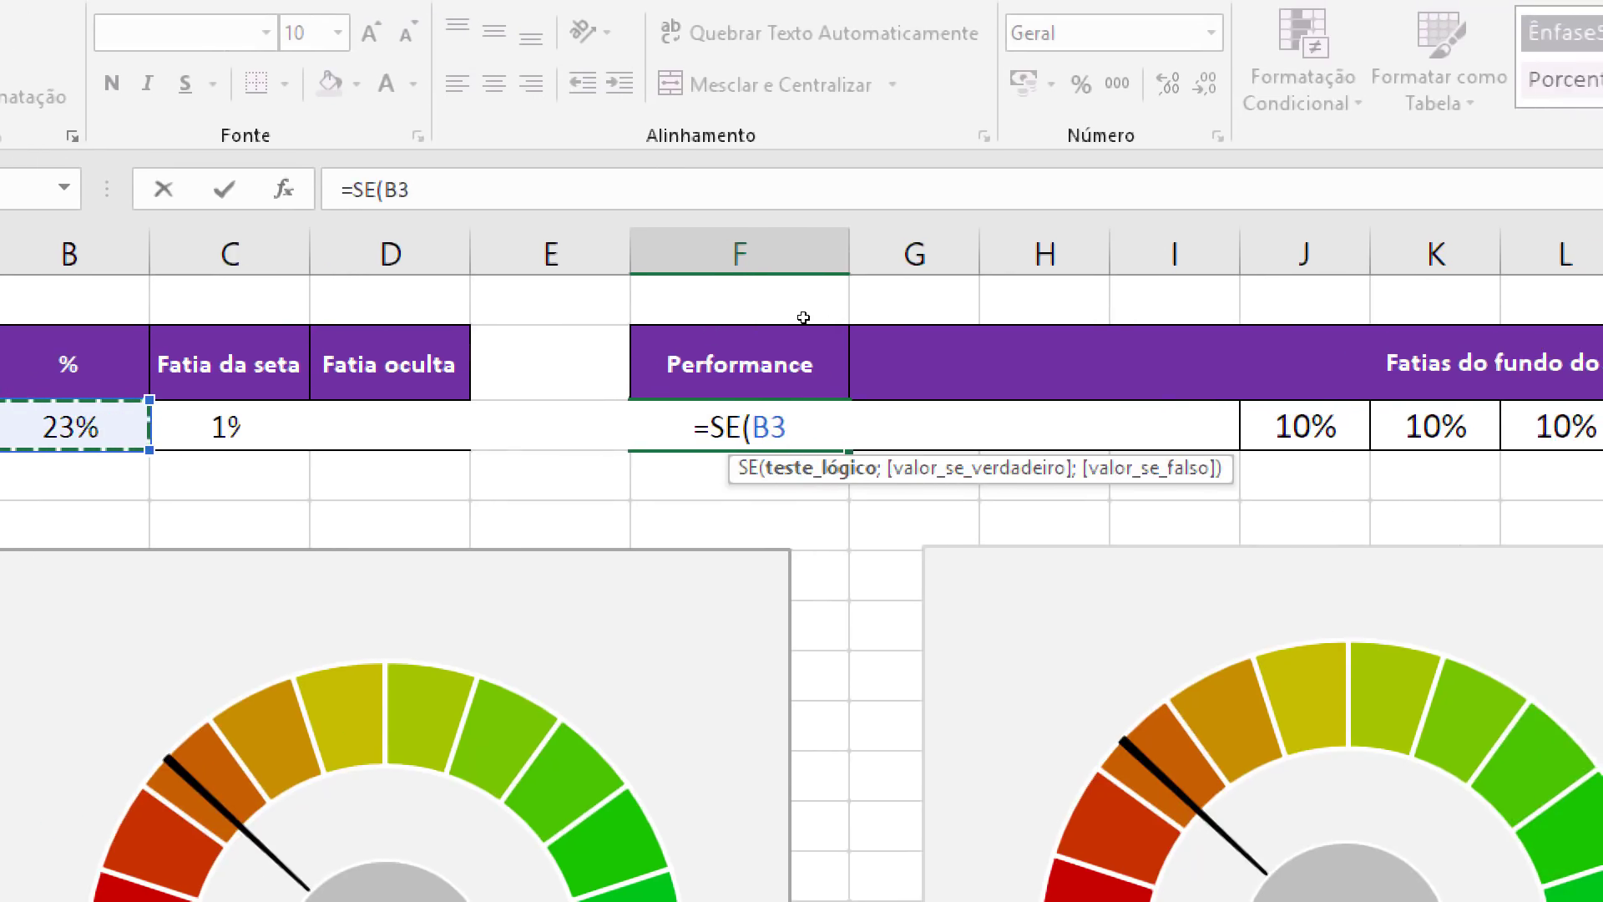
{"action": "type", "text": ">"}
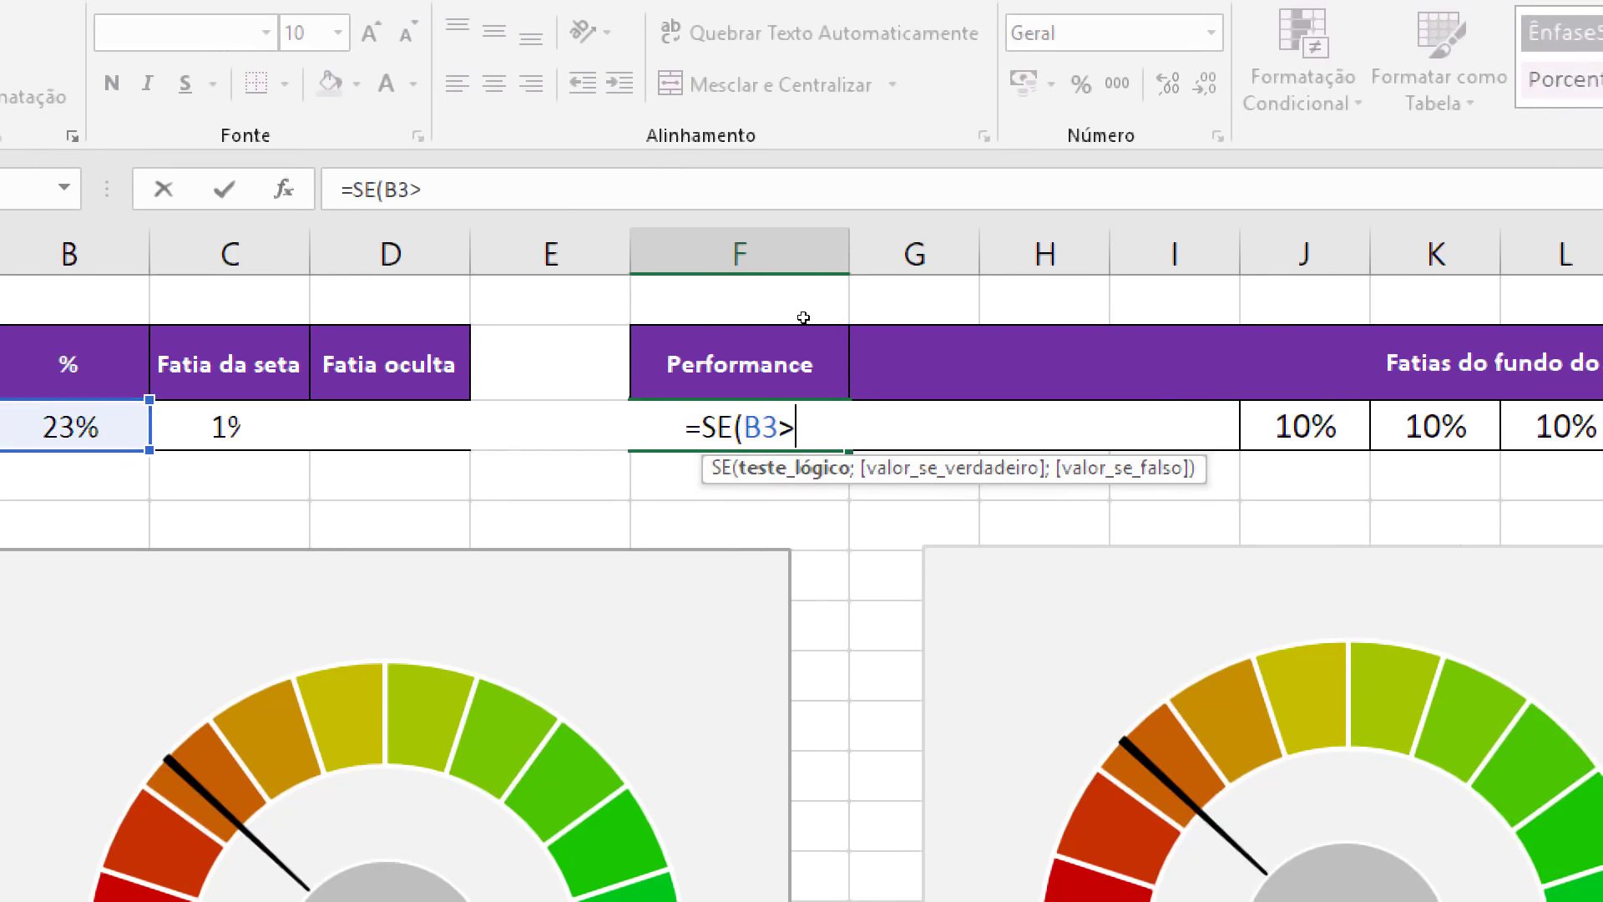
{"action": "type", "text": "="}
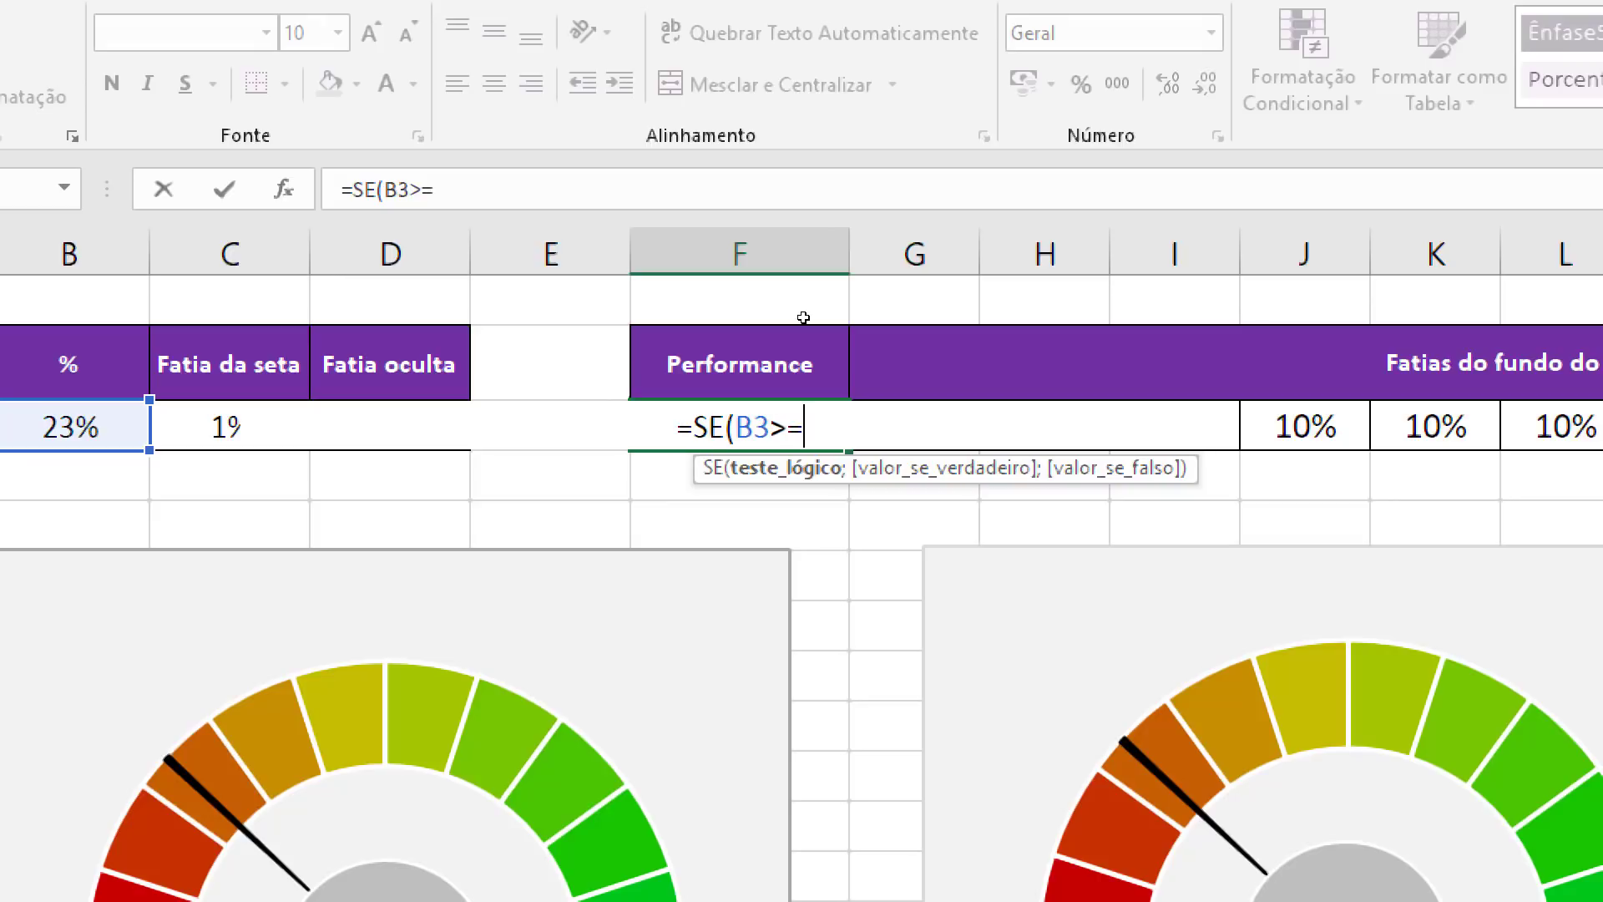
{"action": "type", "text": "0,7"}
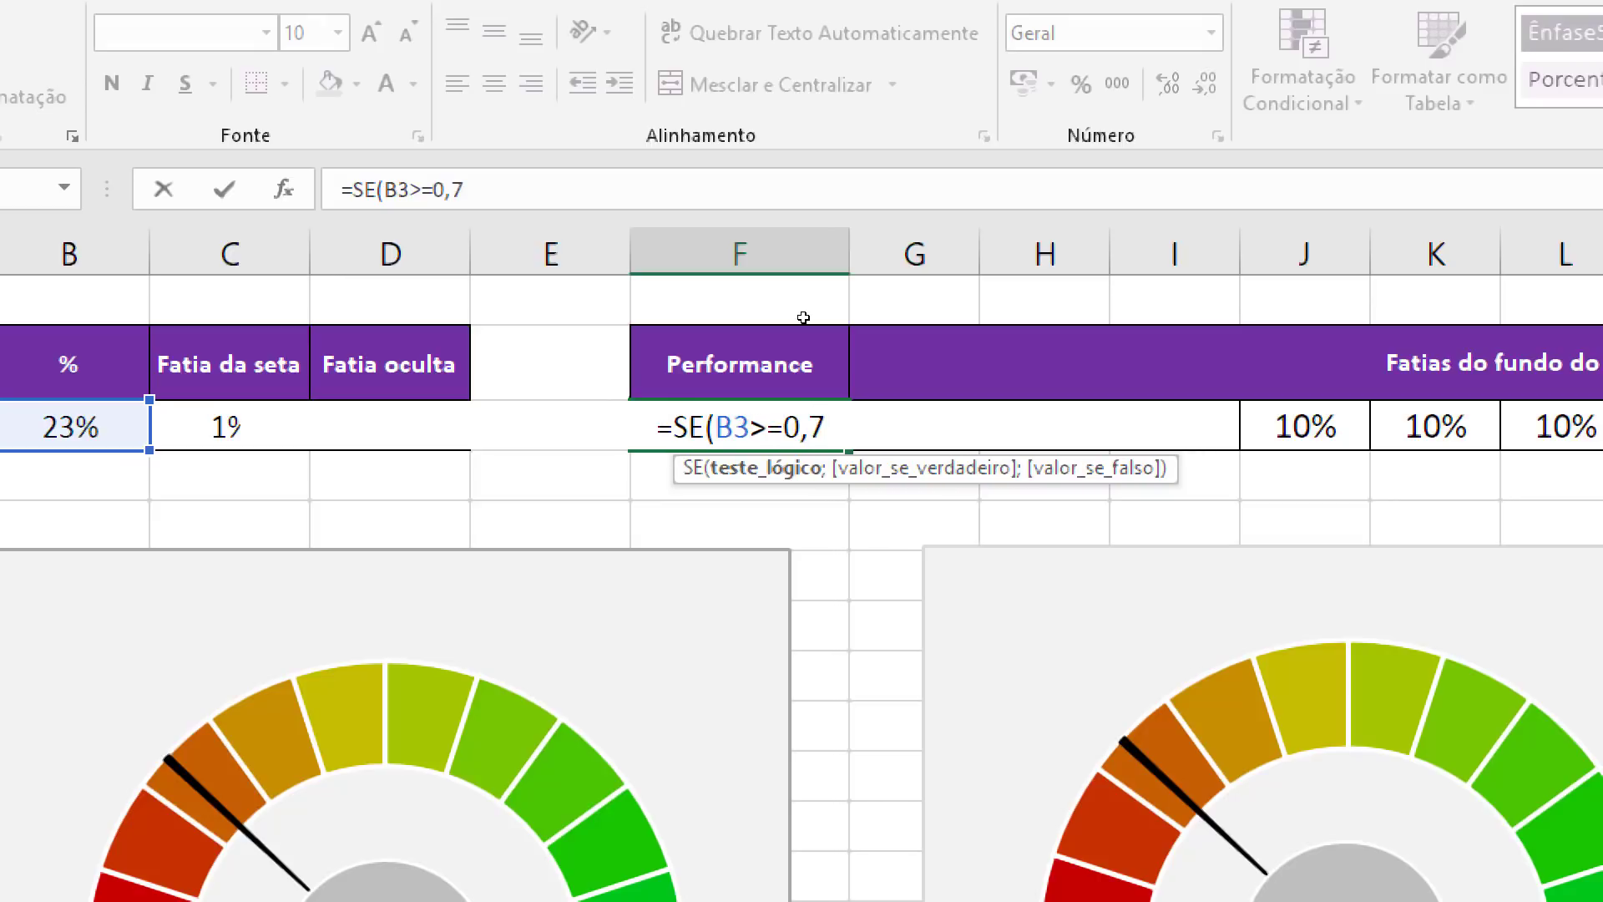
{"action": "type", "text": ";\""}
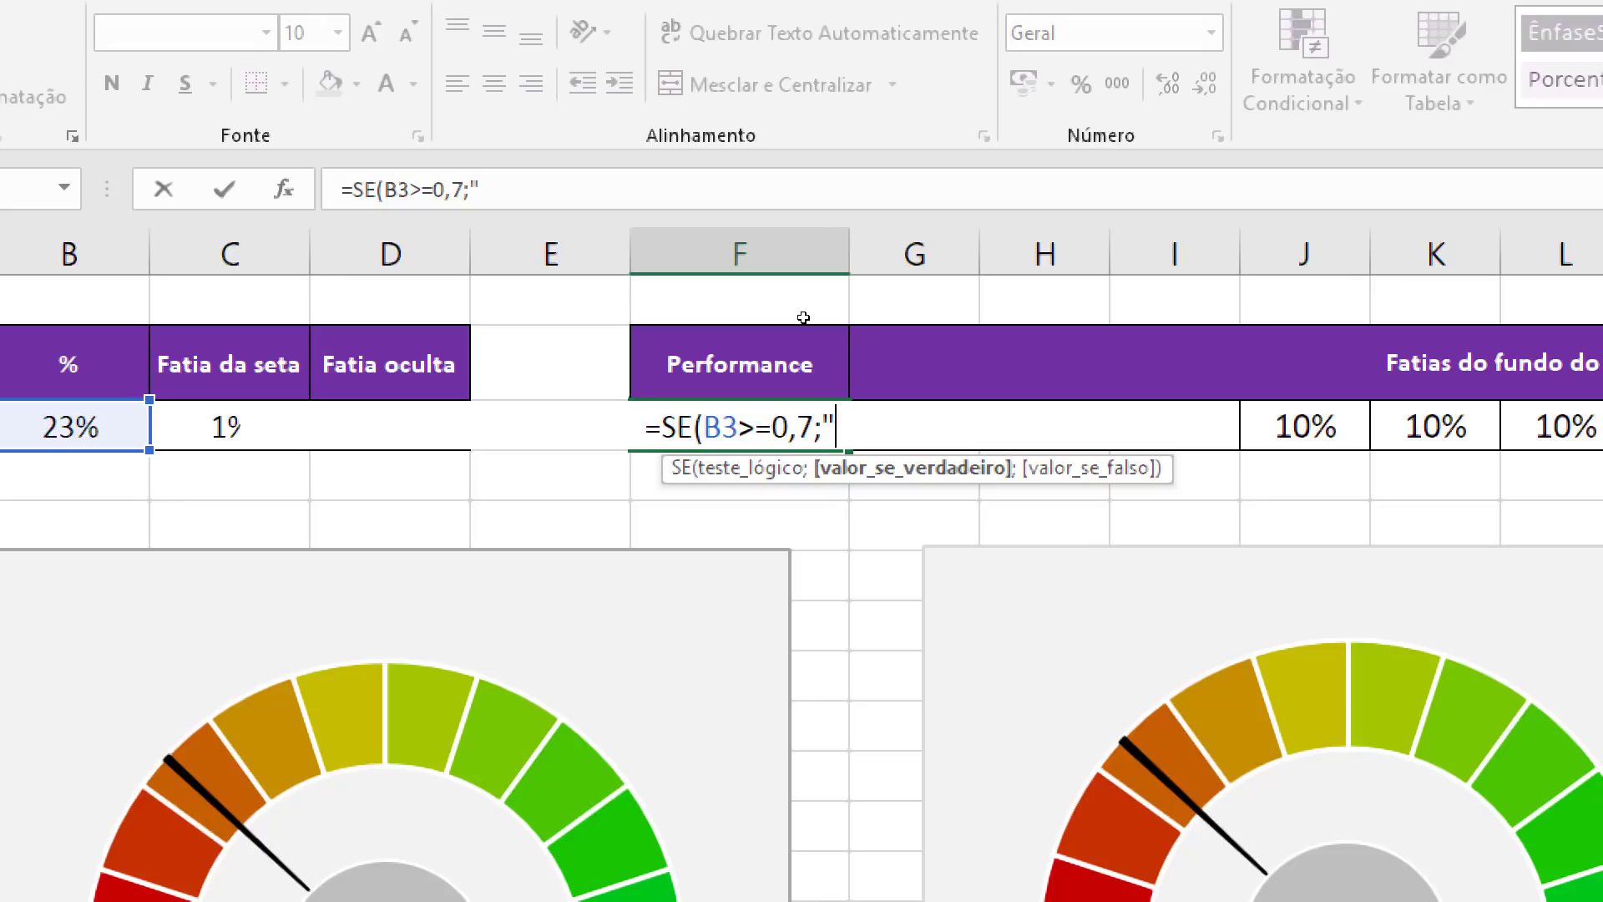
{"action": "type", "text": "ót"}
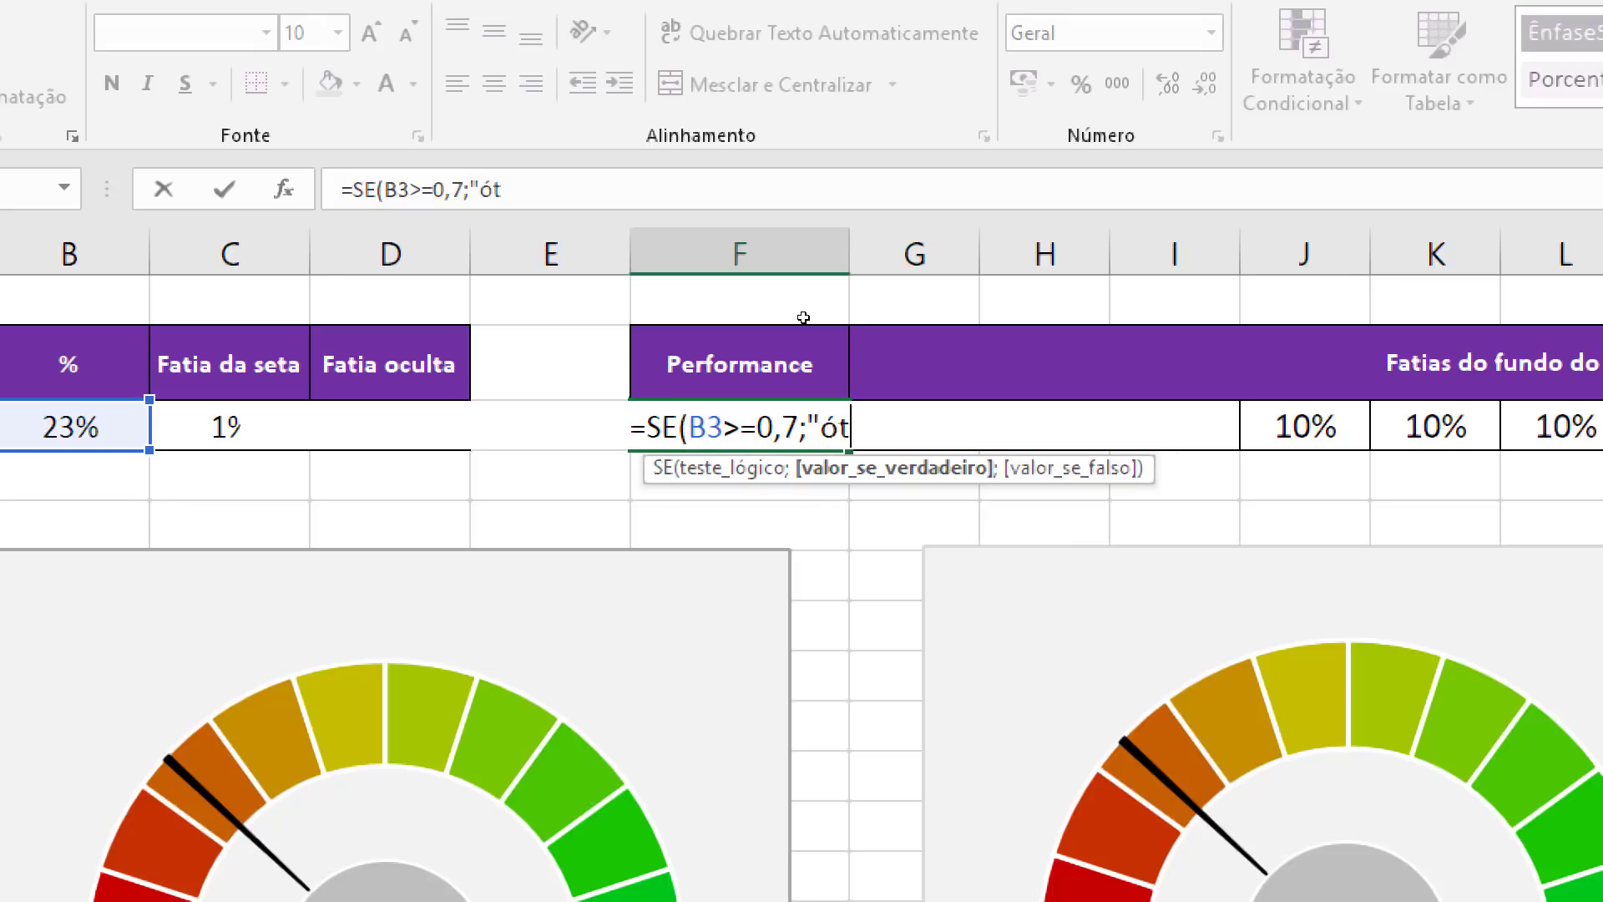
{"action": "type", "text": "ima\""}
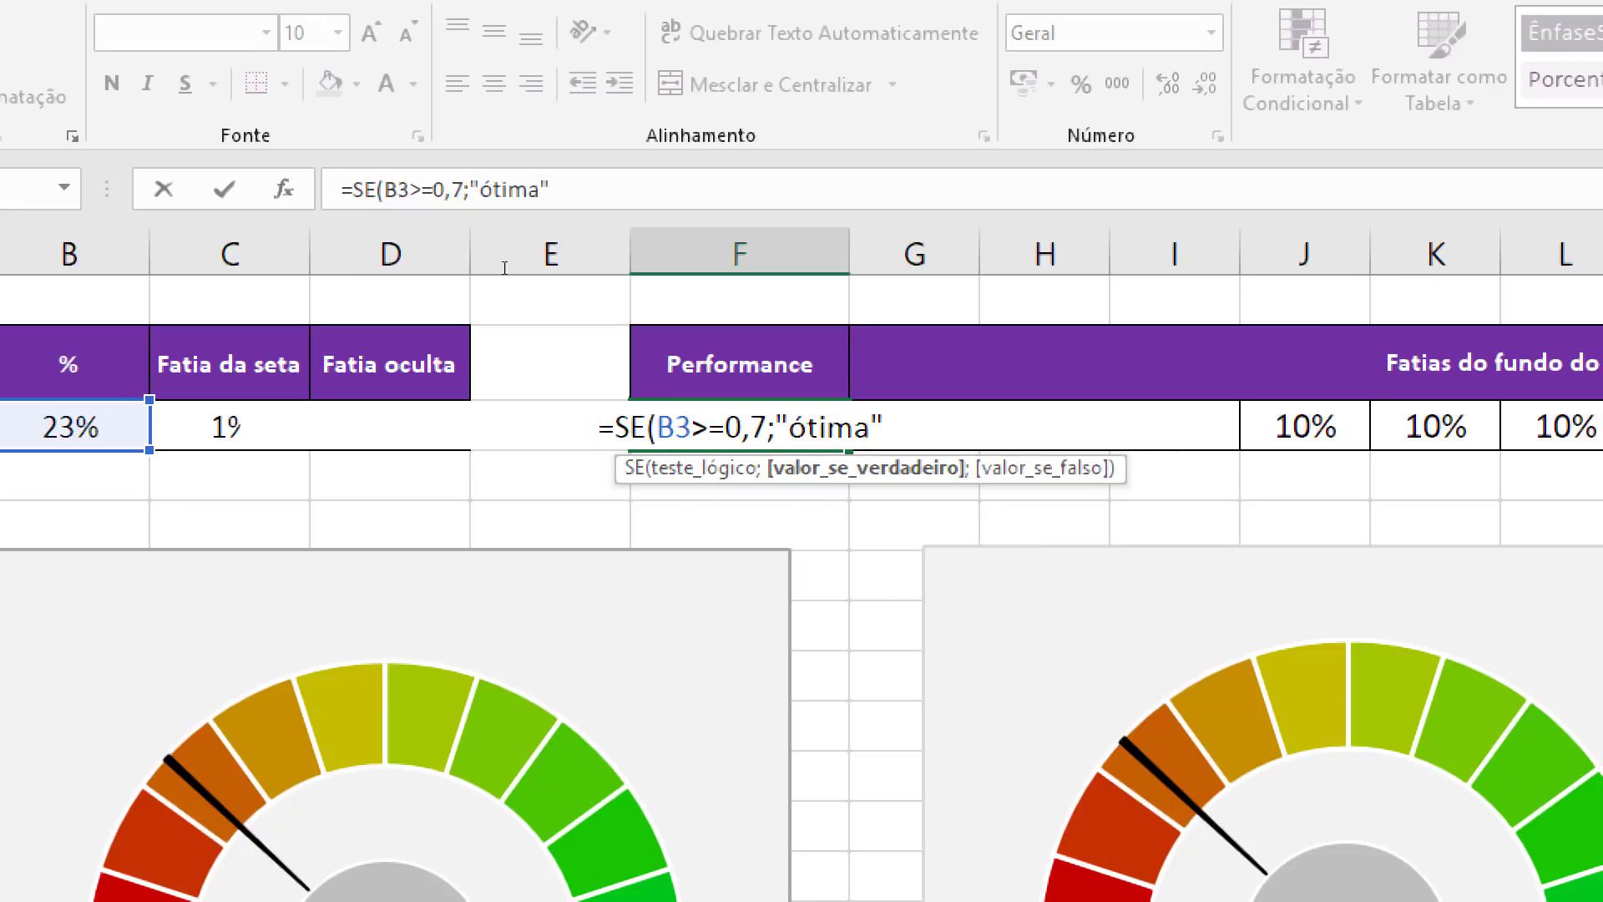
{"action": "key", "text": "Left"}
{"action": "key", "text": "Left"}
{"action": "key", "text": "Left"}
{"action": "key", "text": "shift+Left"}
{"action": "type", "text": "Ó"}
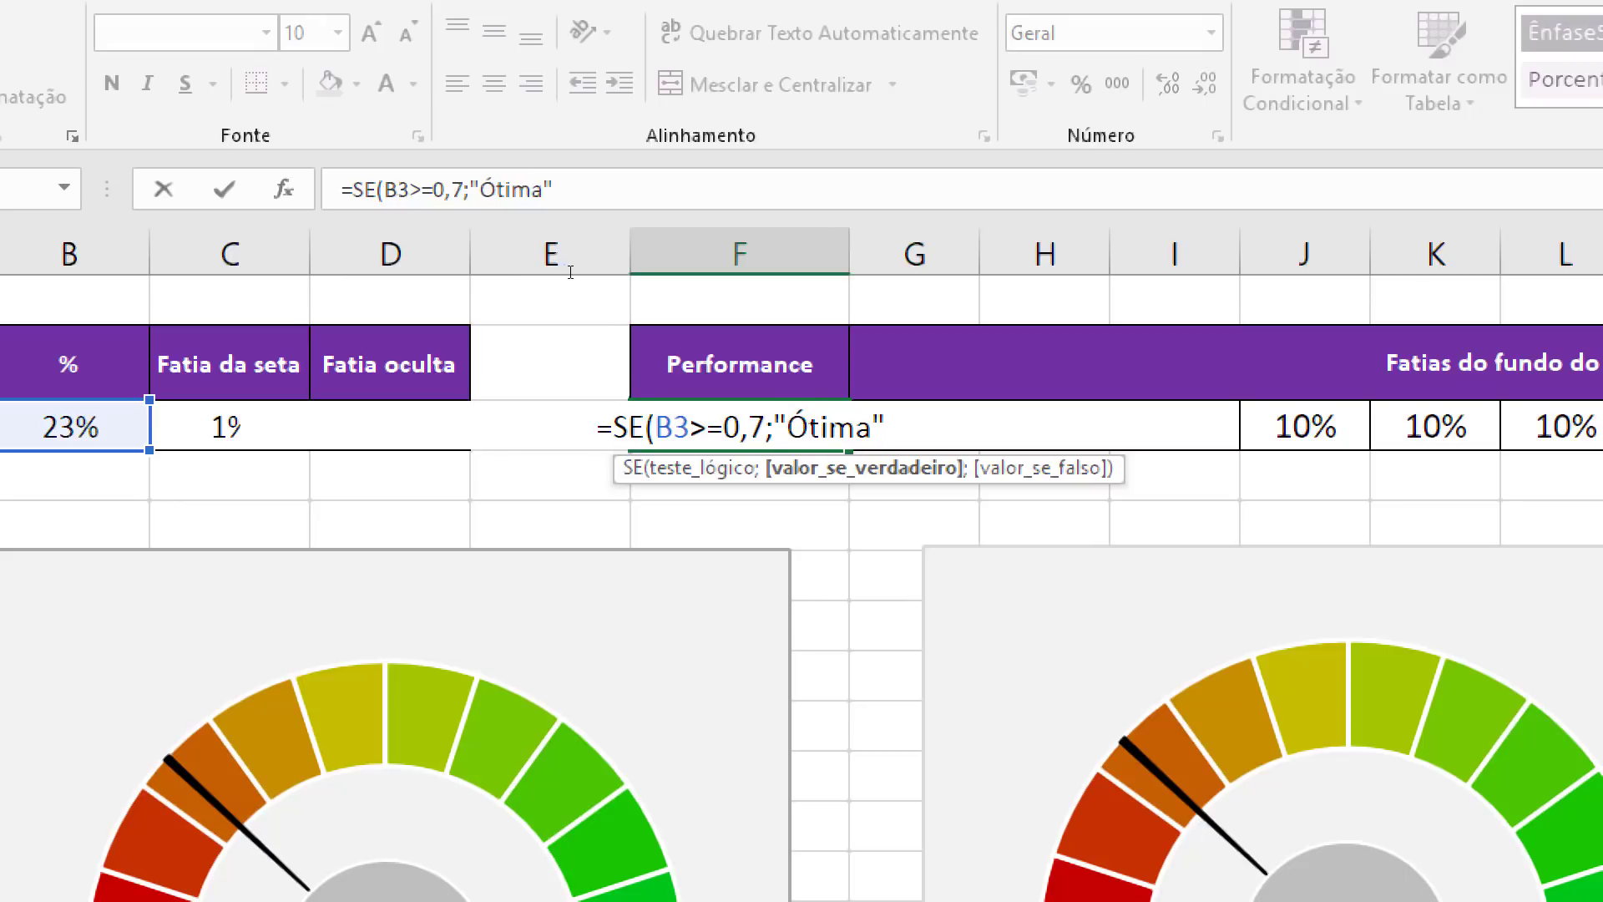
{"action": "key", "text": "End"}
{"action": "type", "text": ";"}
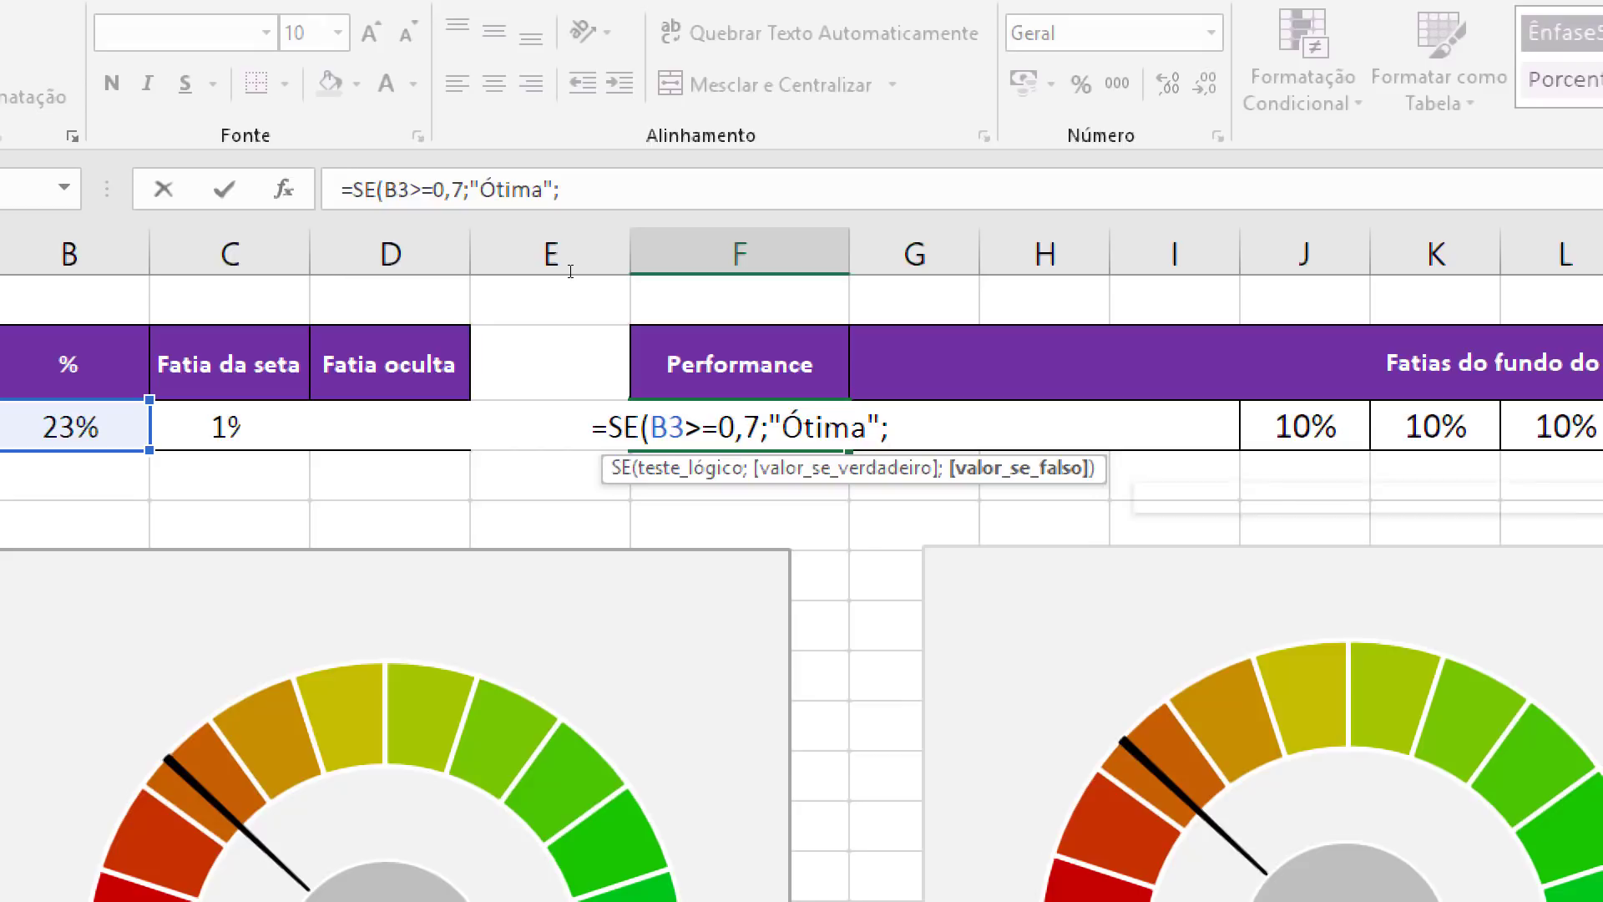
{"action": "type", "text": "se"}
{"action": "key", "text": "Tab"}
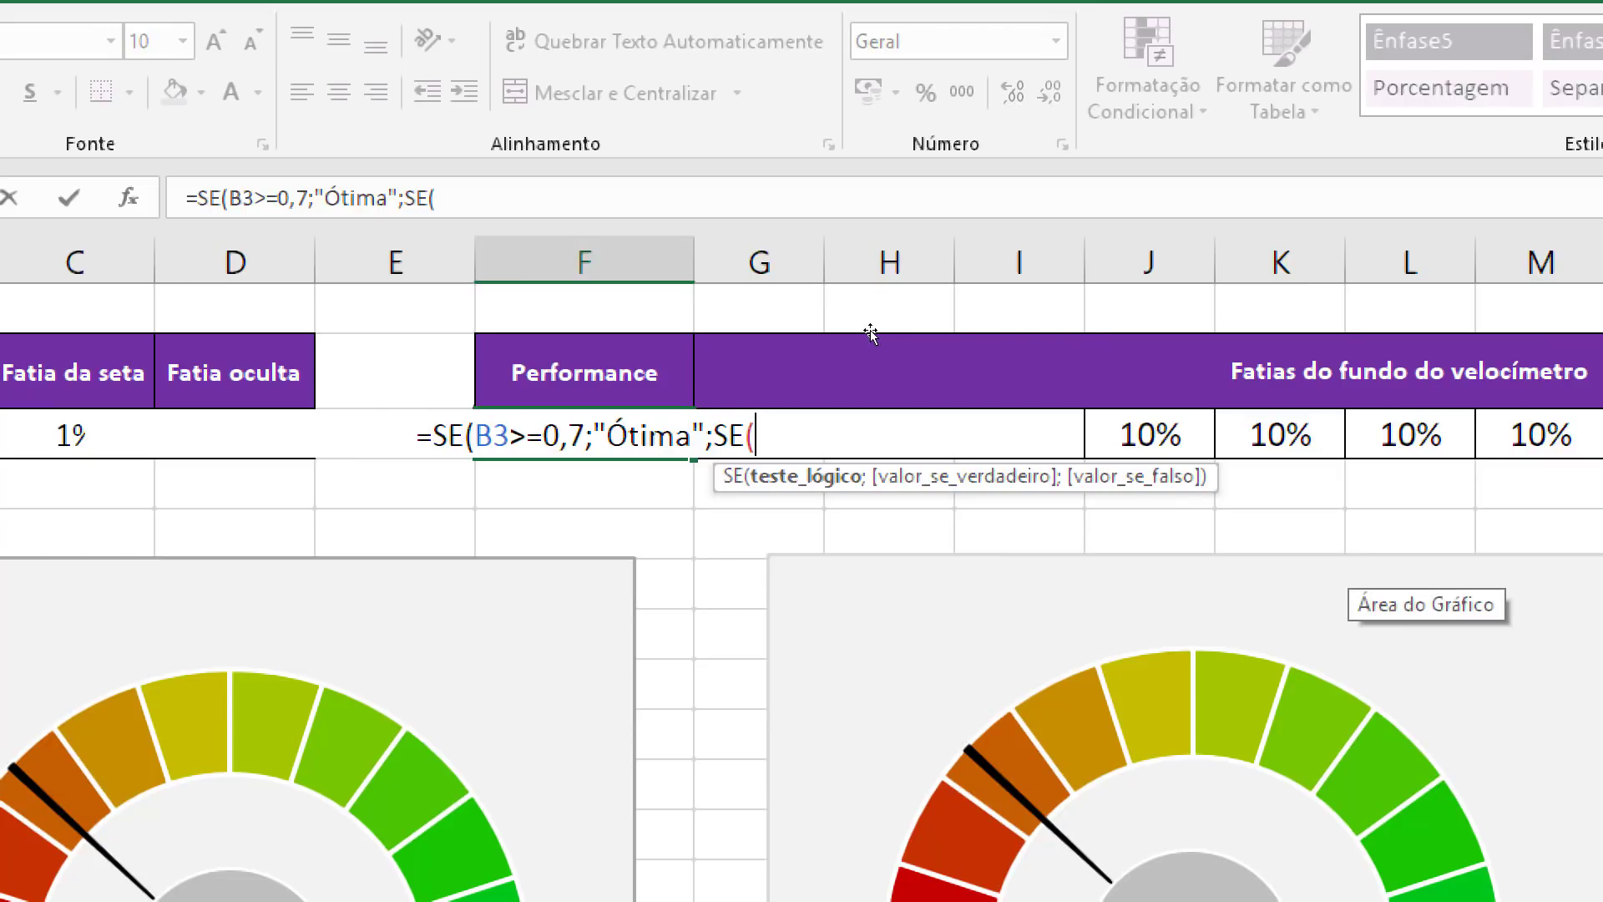
Add the nested conditions: B3>=0,5 gives "Boa", B3>=0,3 gives "Baixa", otherwise "Ruim"
{"action": "type", "text": "B3"}
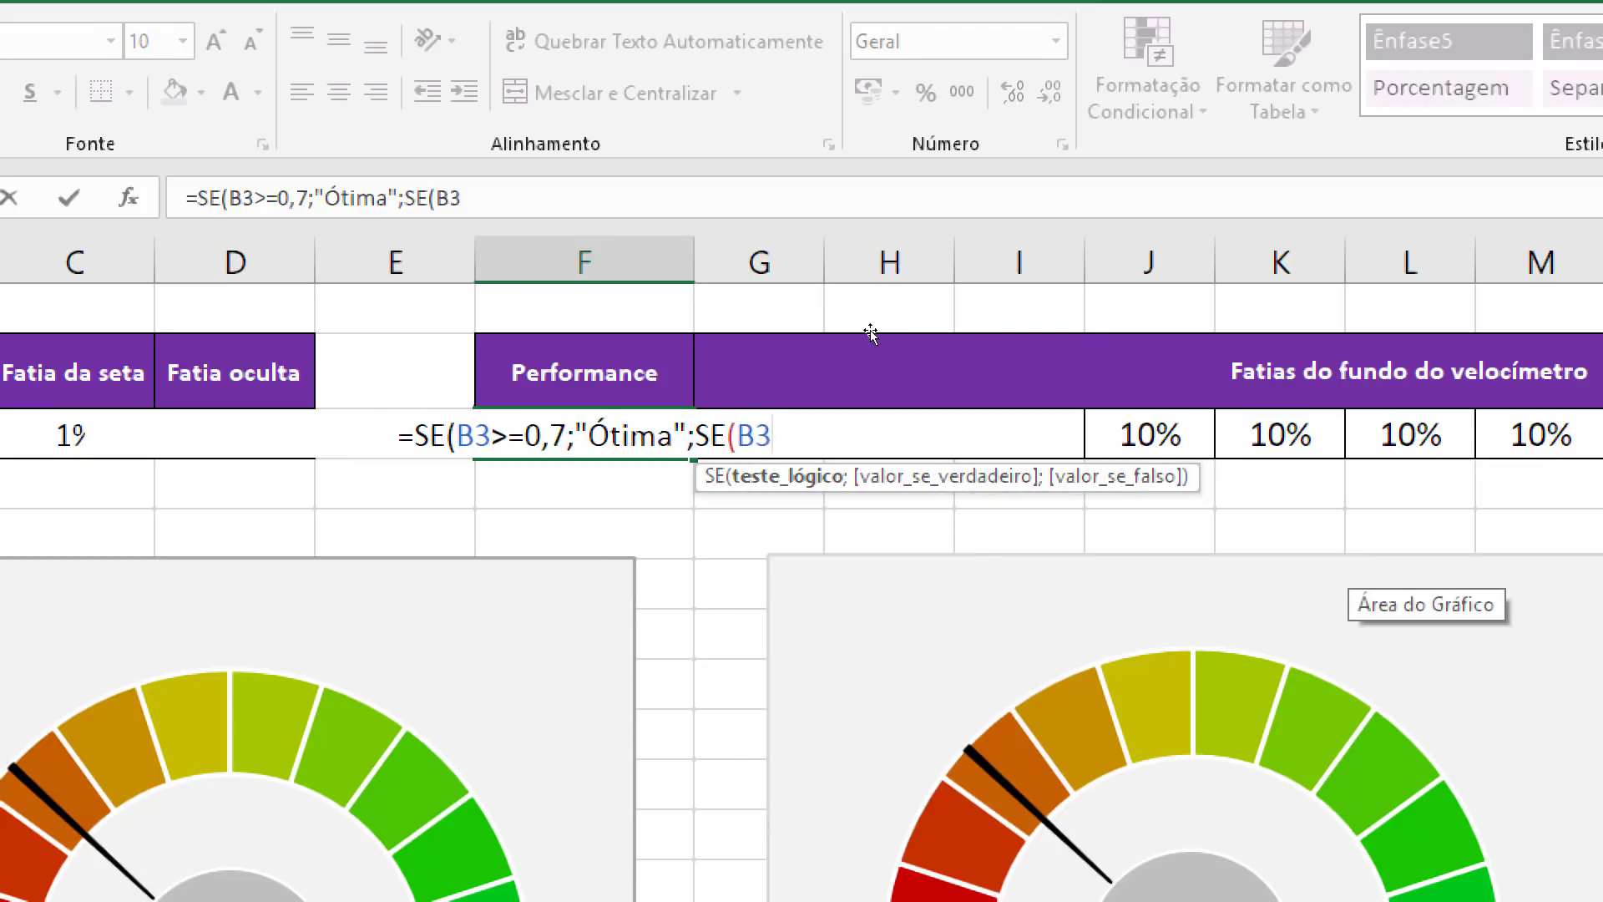
{"action": "type", "text": ">"}
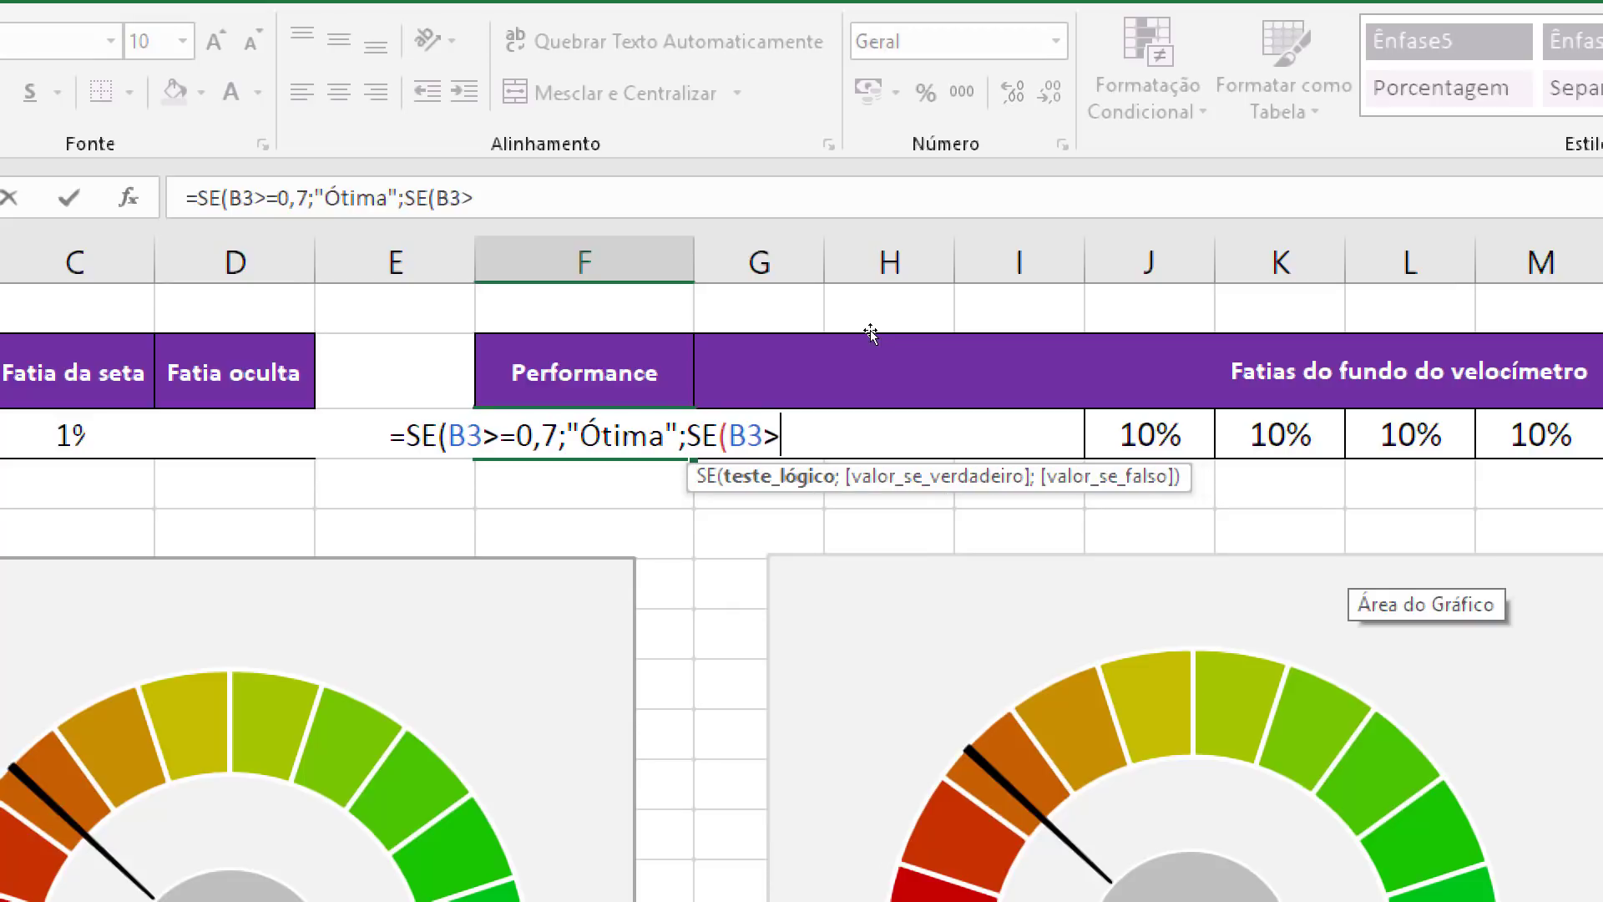
{"action": "type", "text": "="}
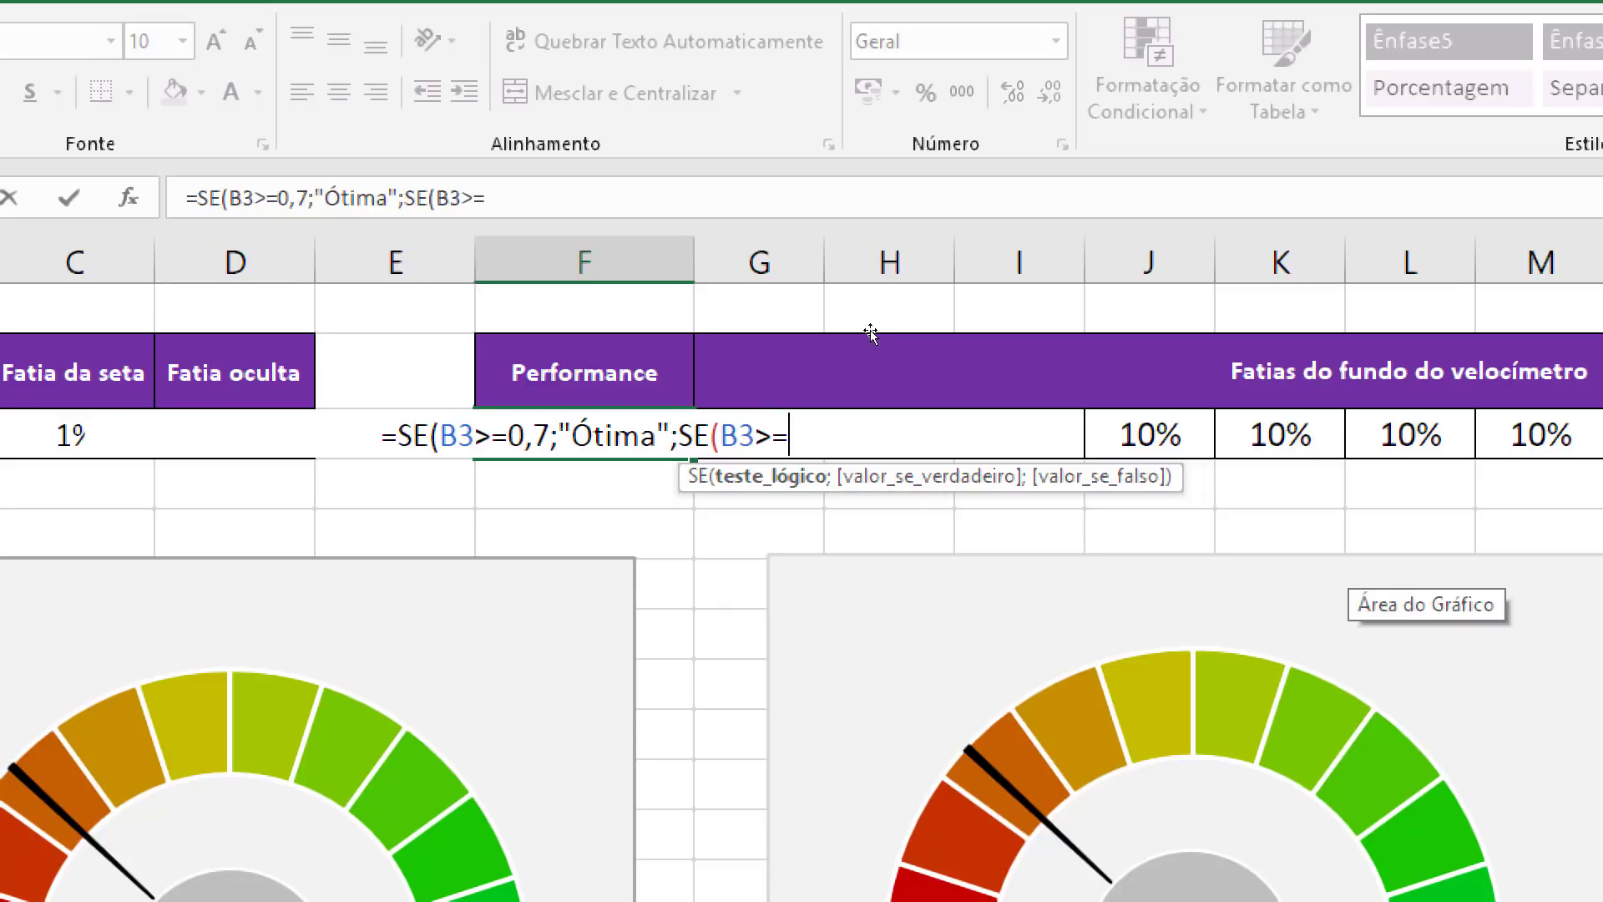
{"action": "type", "text": "0,5"}
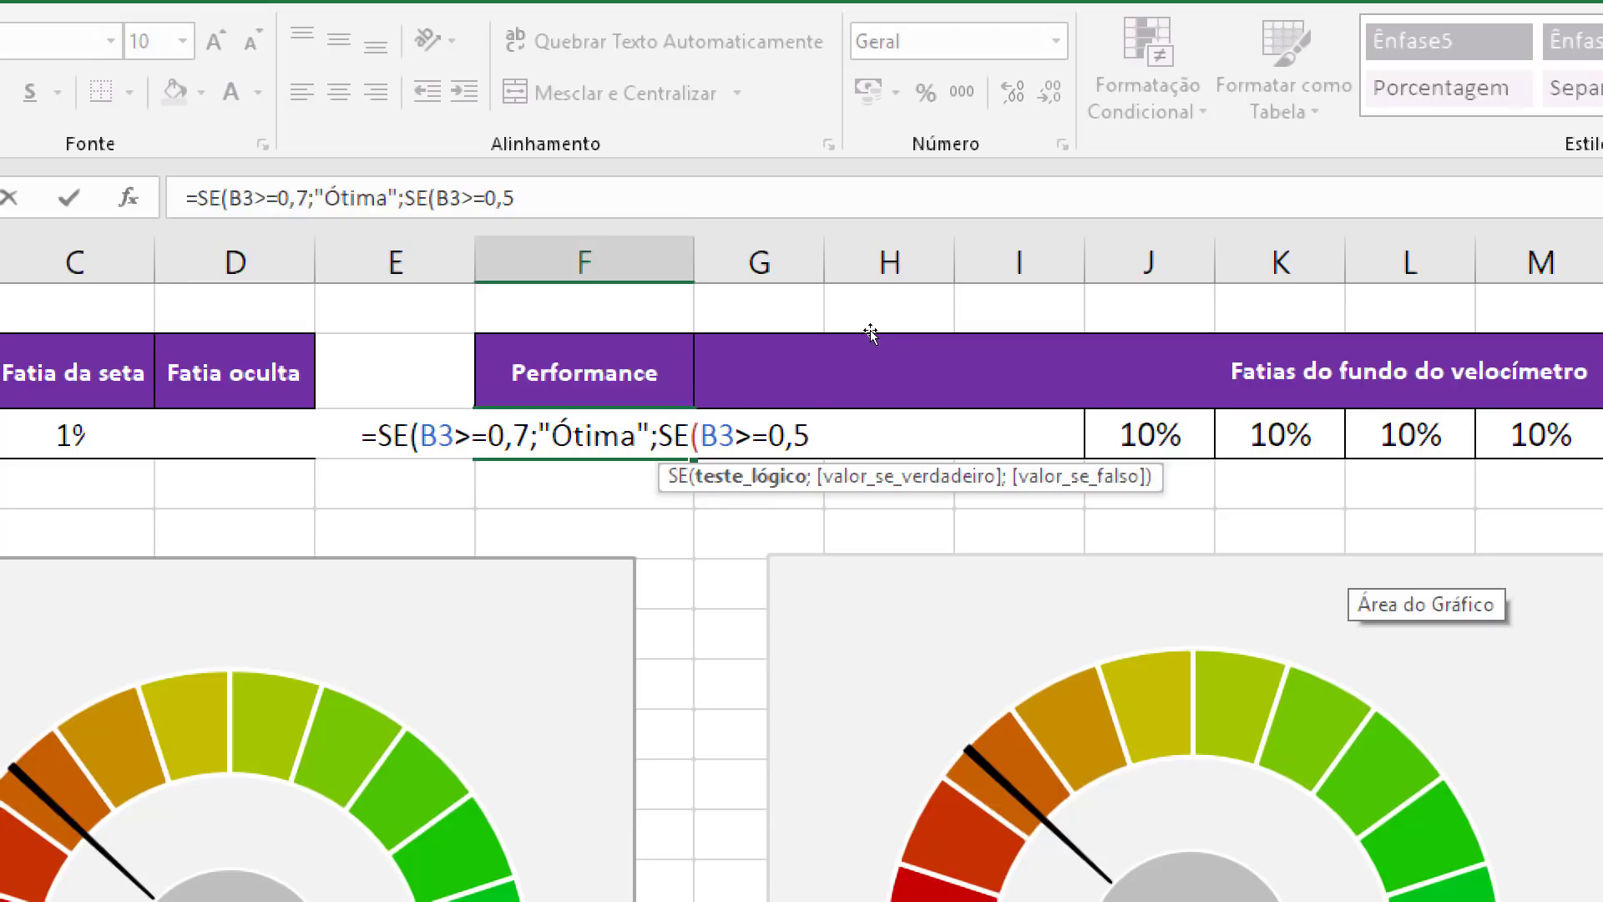
{"action": "type", "text": ";"}
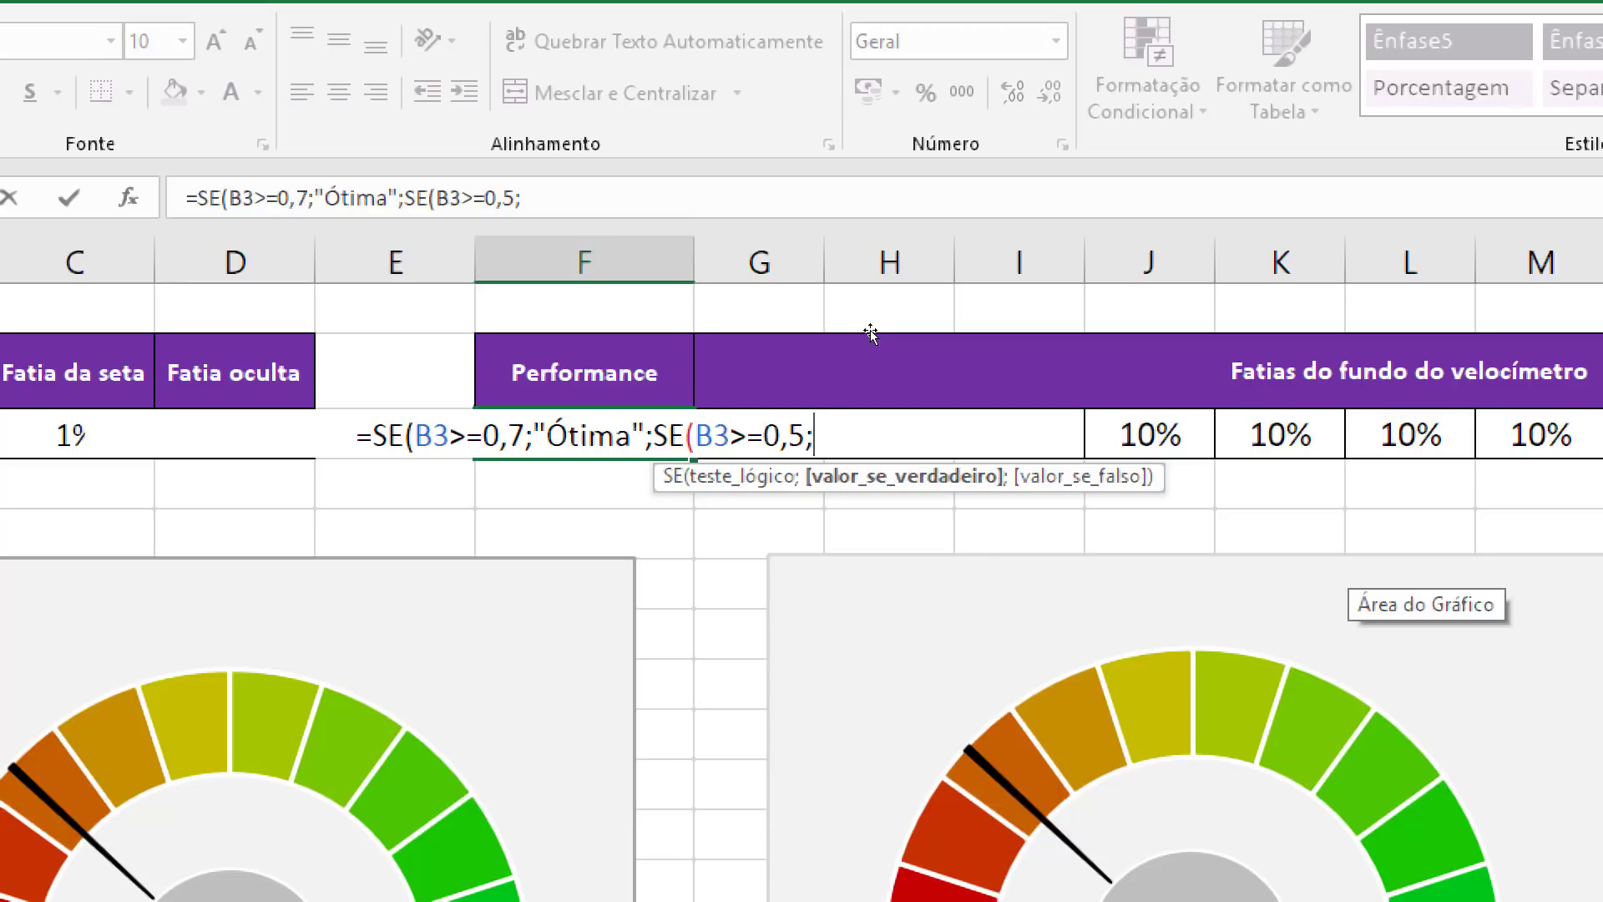
{"action": "type", "text": "\"B"}
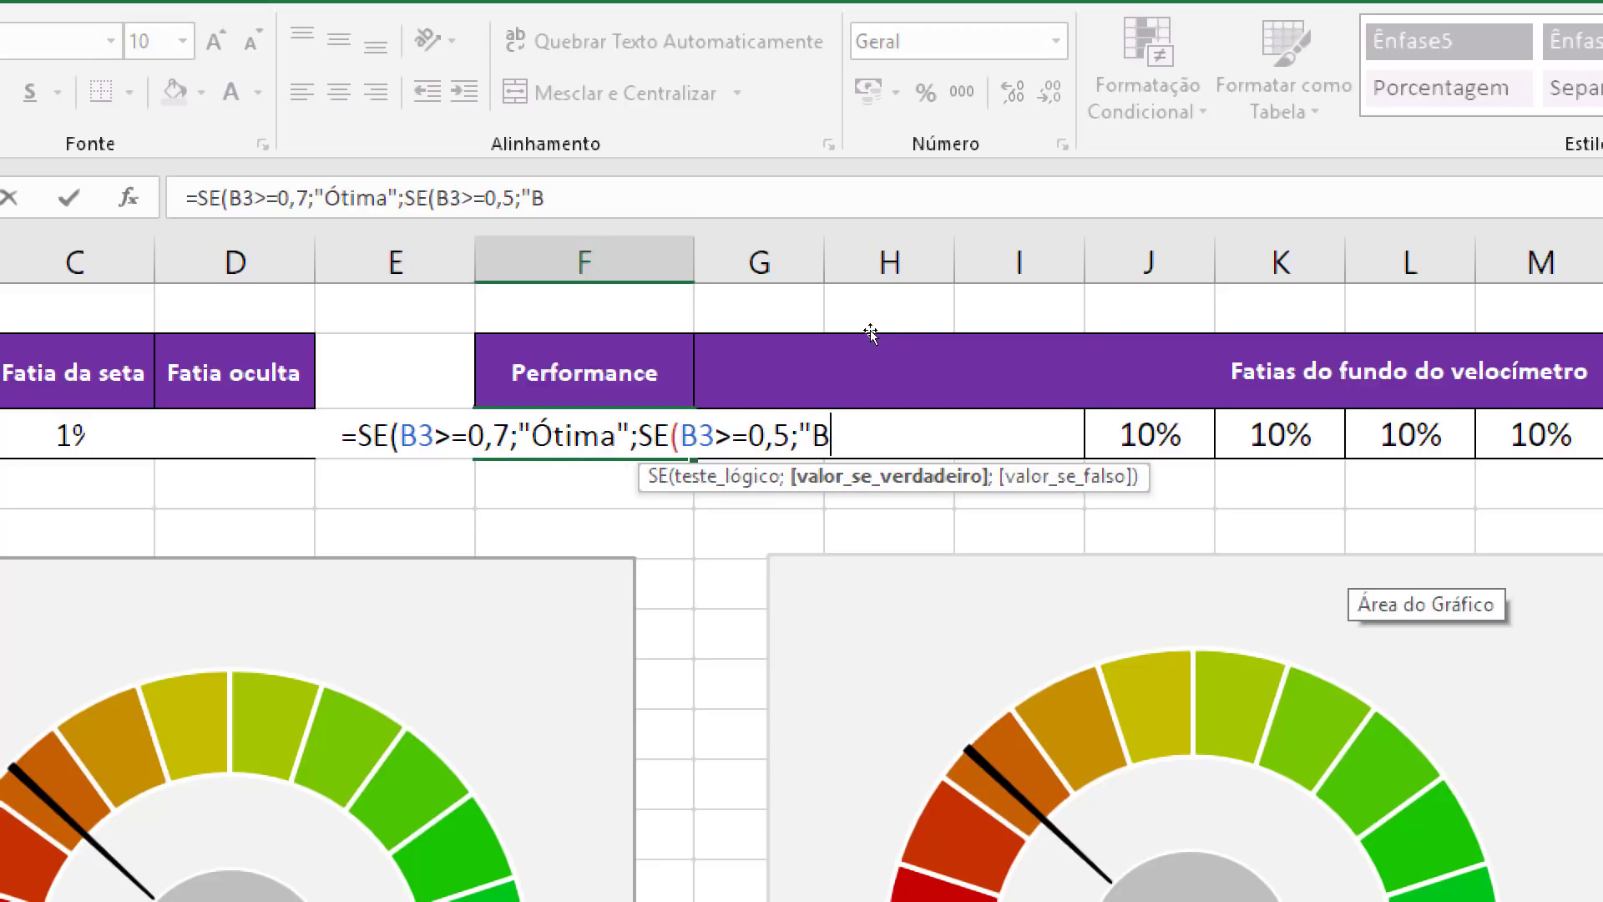
{"action": "type", "text": "oa"}
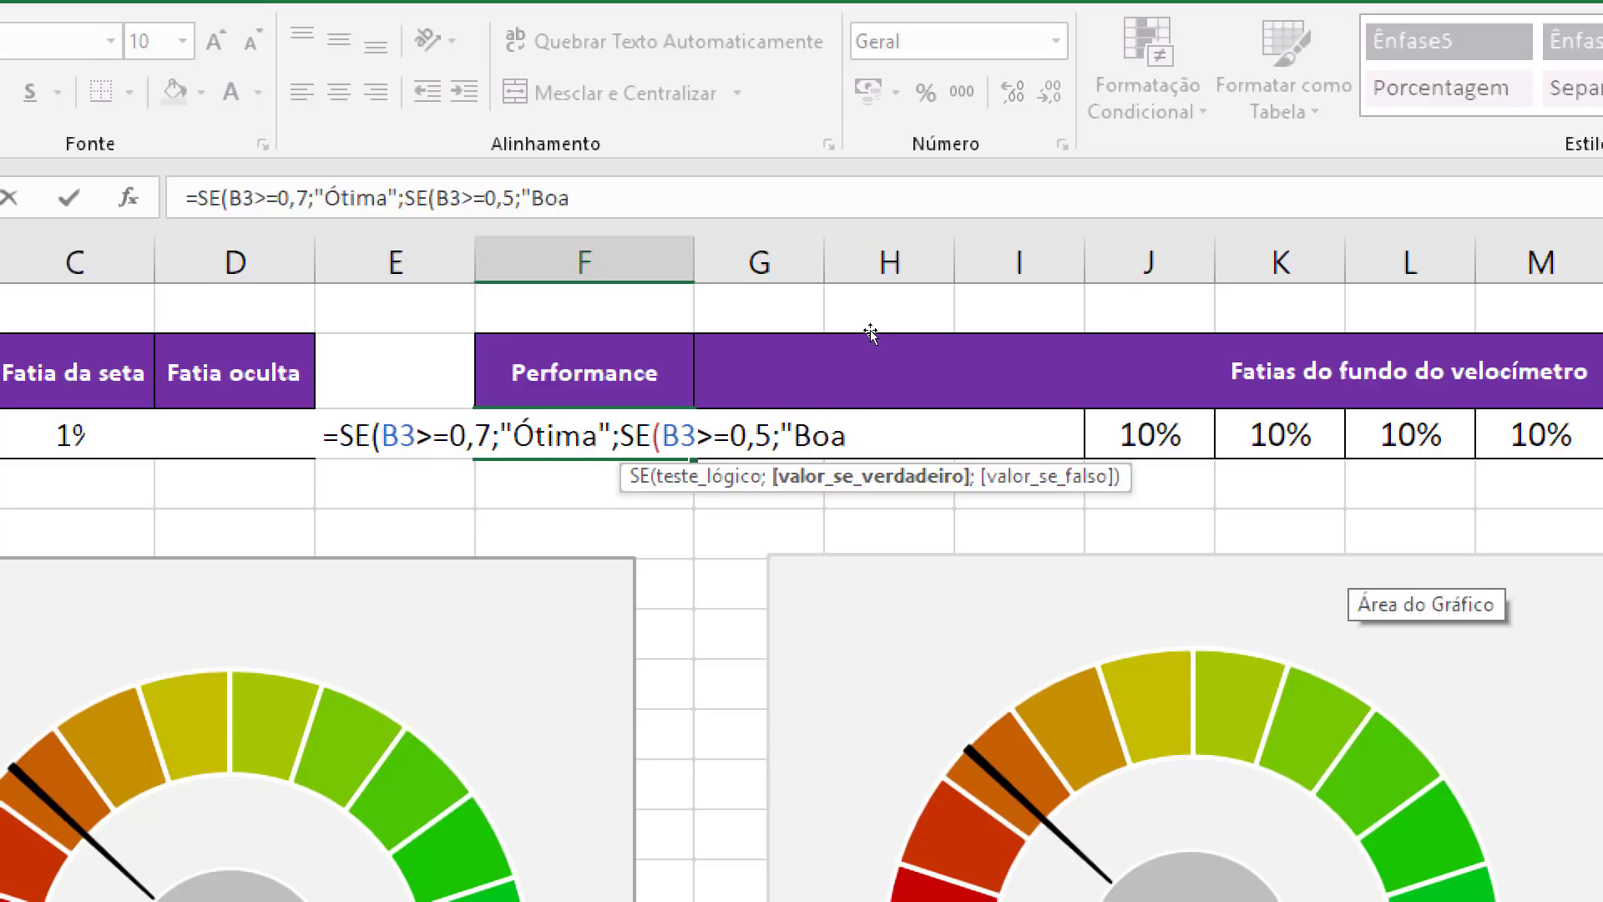
{"action": "type", "text": "\""}
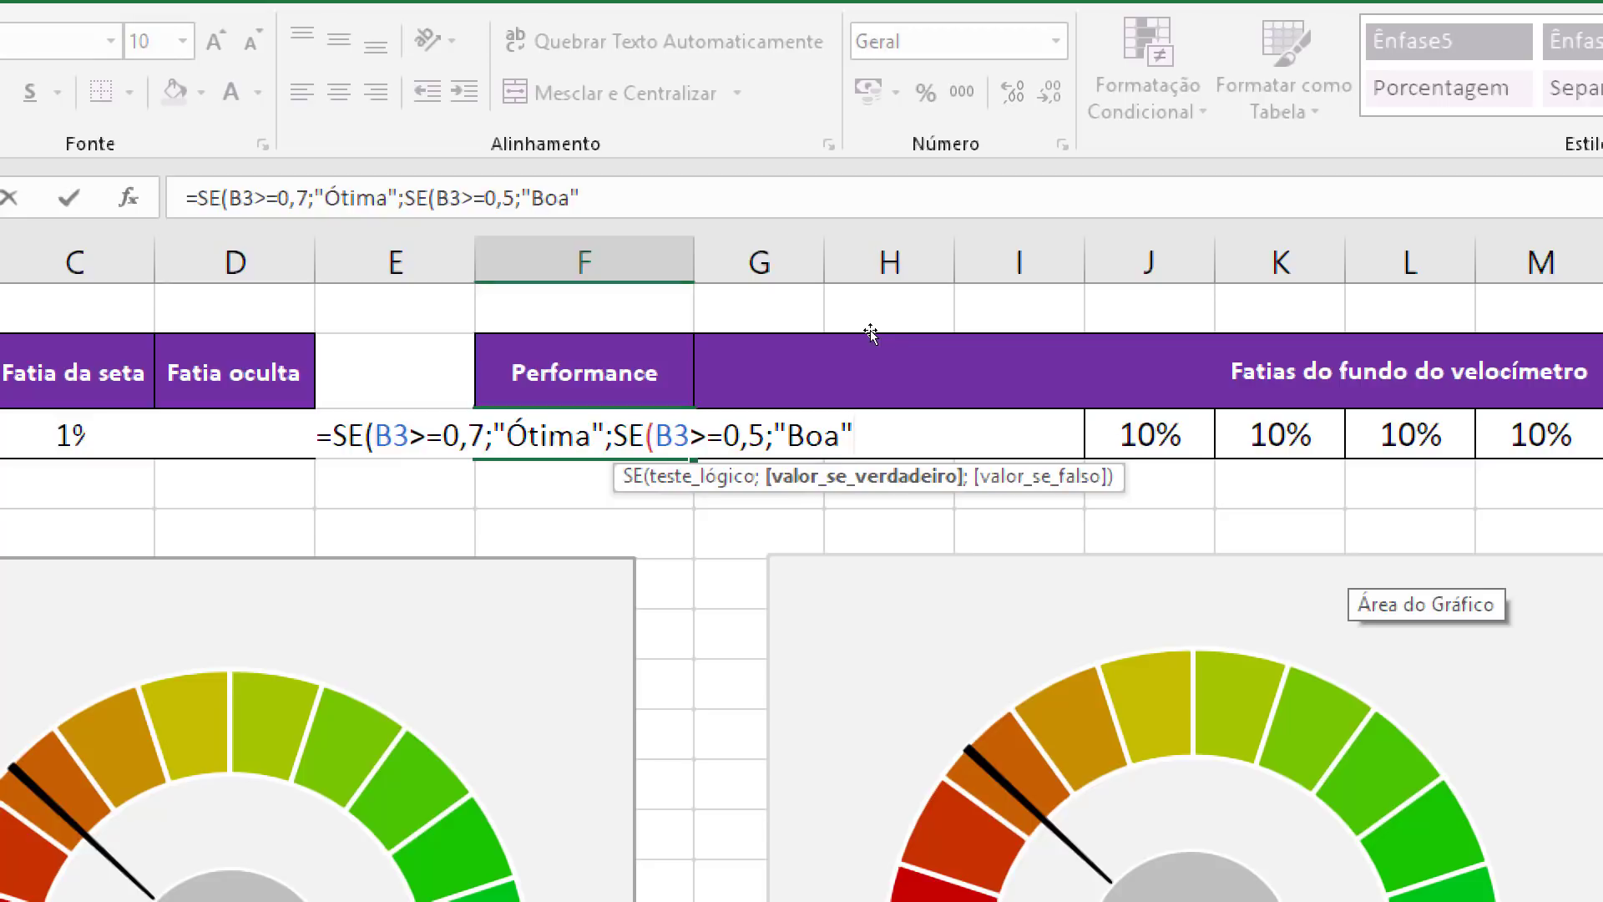
{"action": "type", "text": ";"}
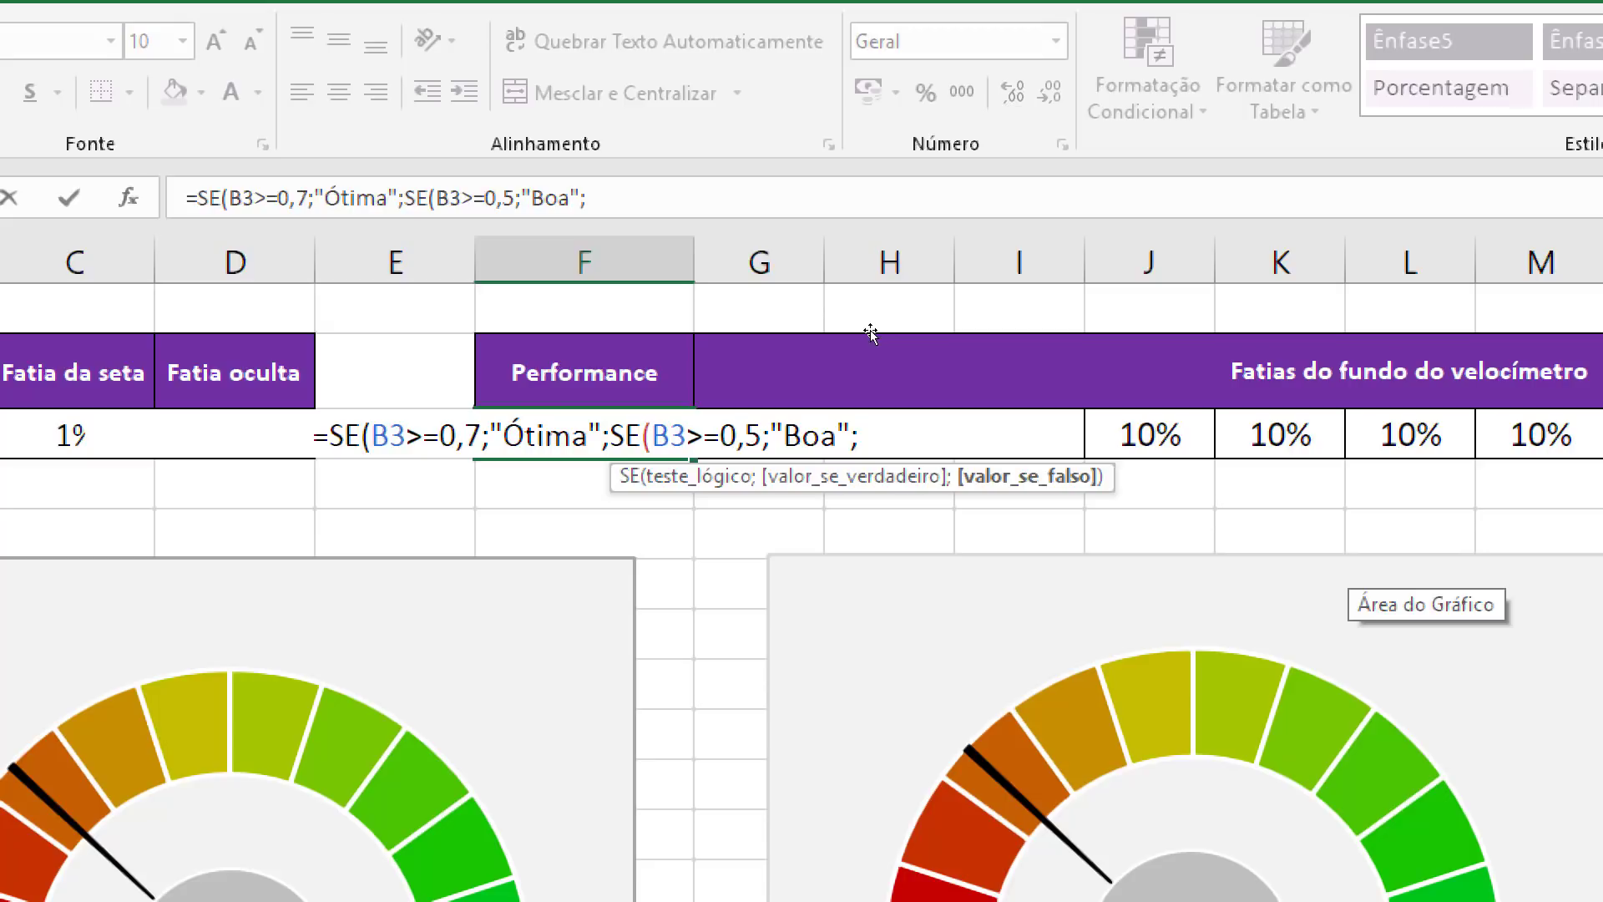
{"action": "type", "text": "se"}
{"action": "key", "text": "Tab"}
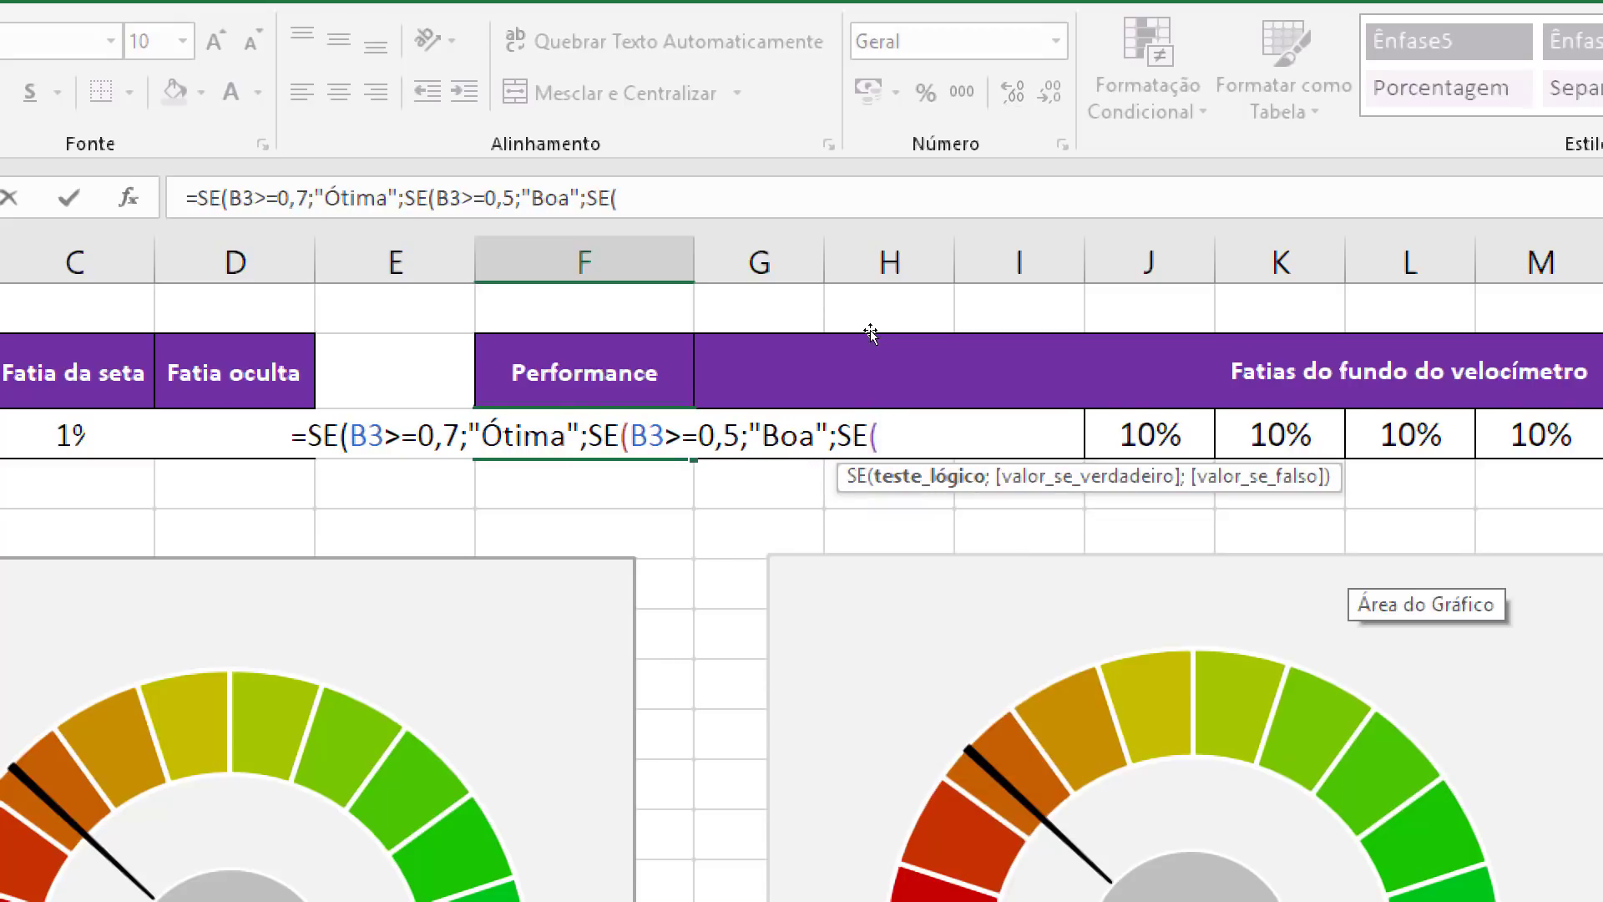
{"action": "type", "text": "B3"}
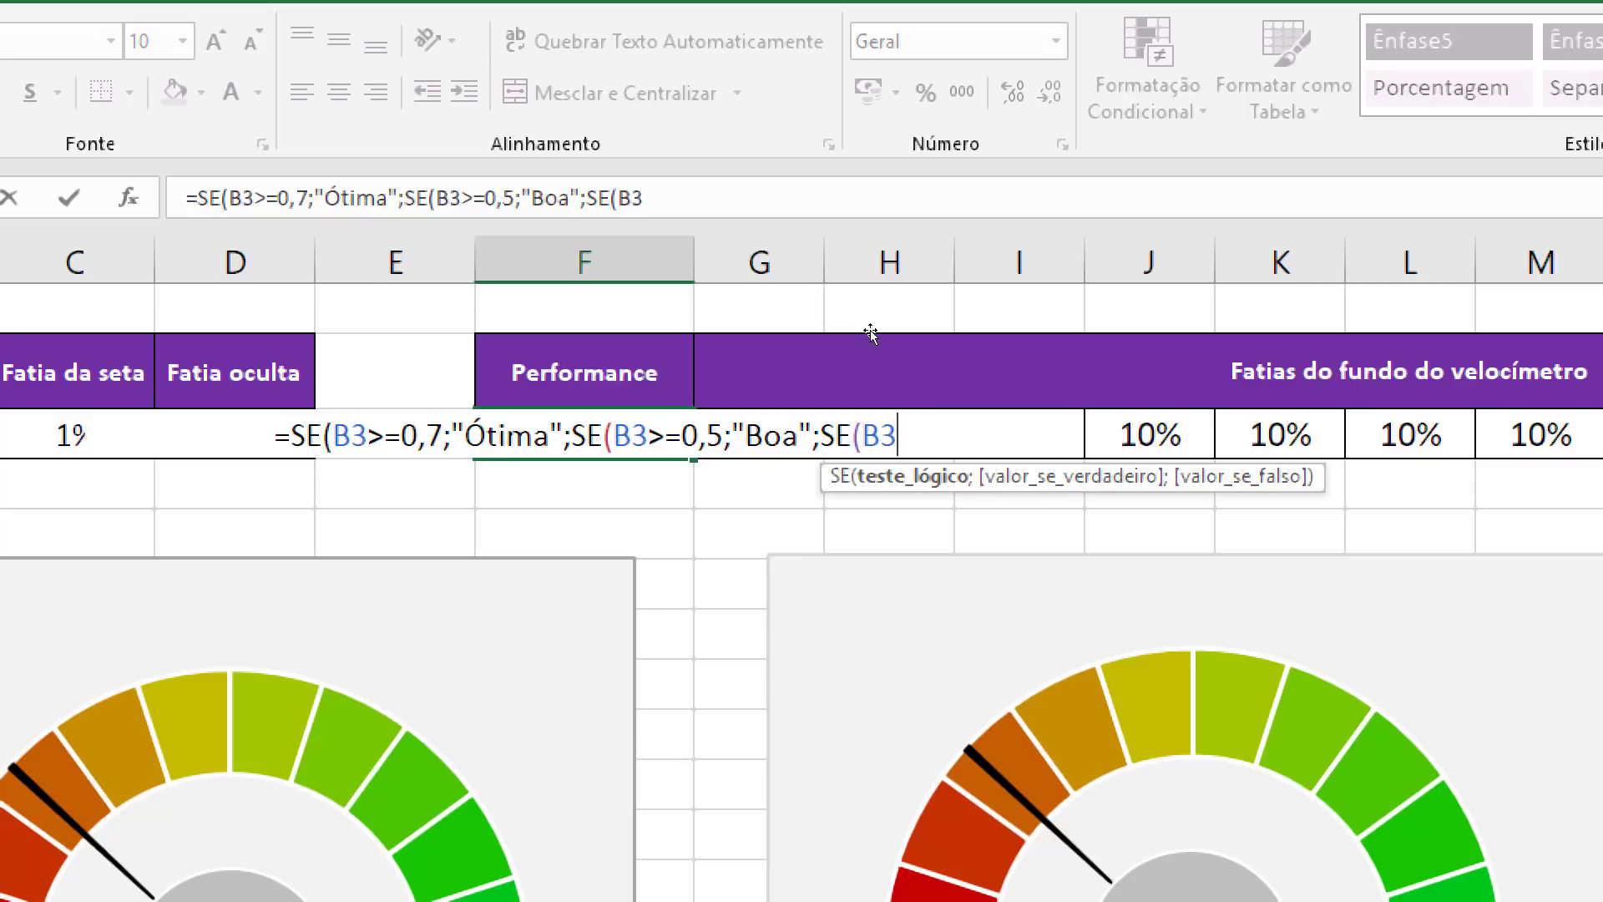
{"action": "type", "text": ">="}
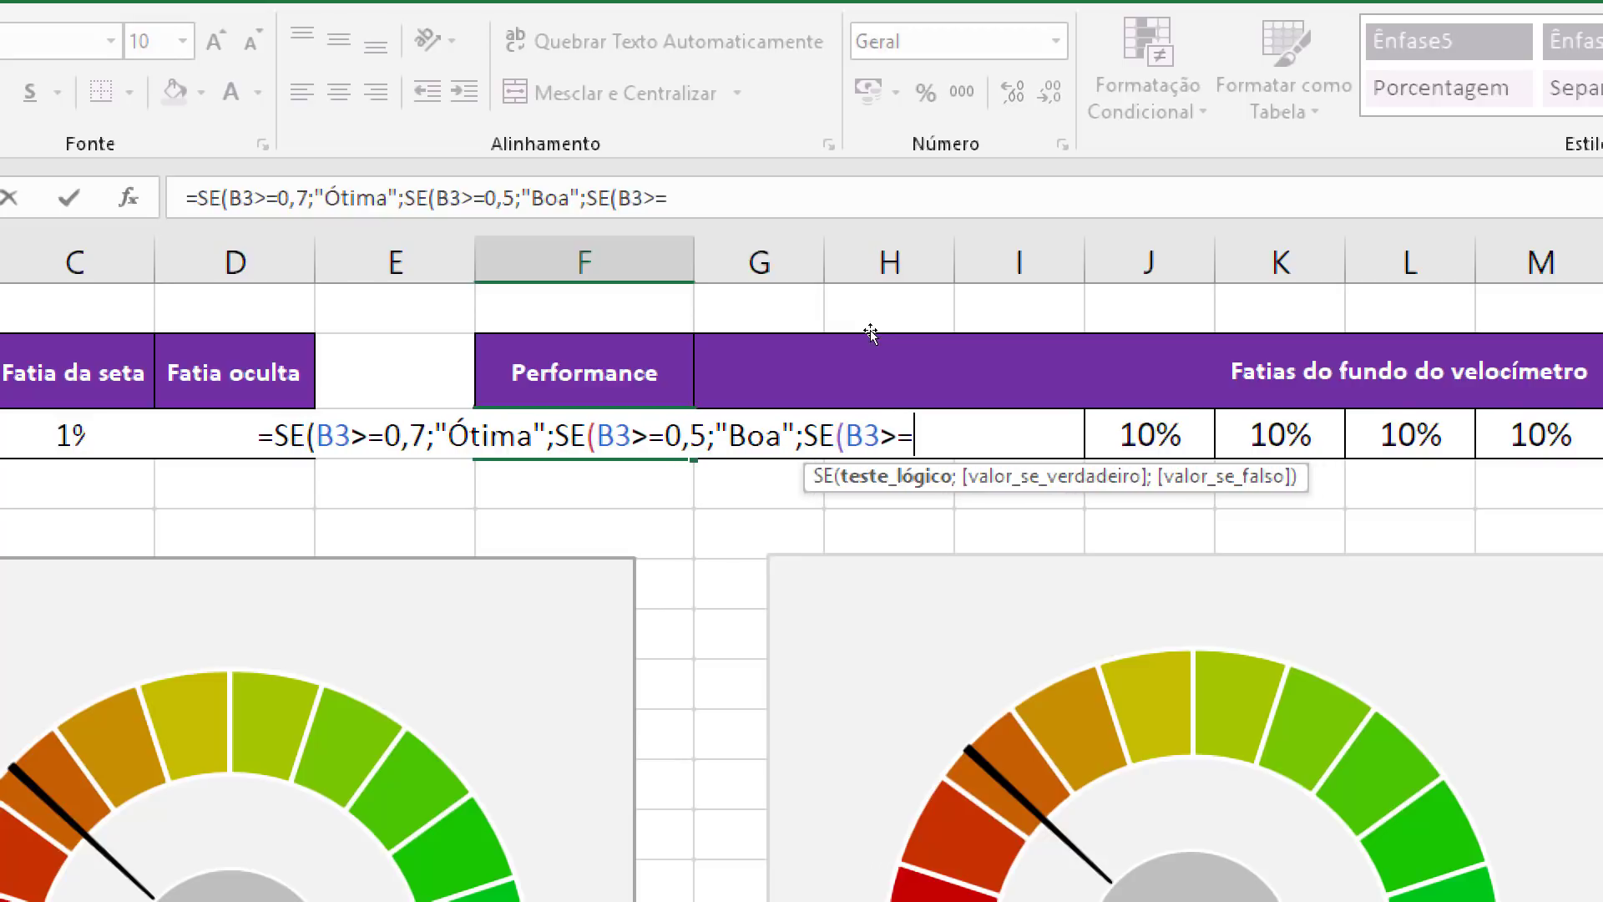
{"action": "type", "text": "0,3"}
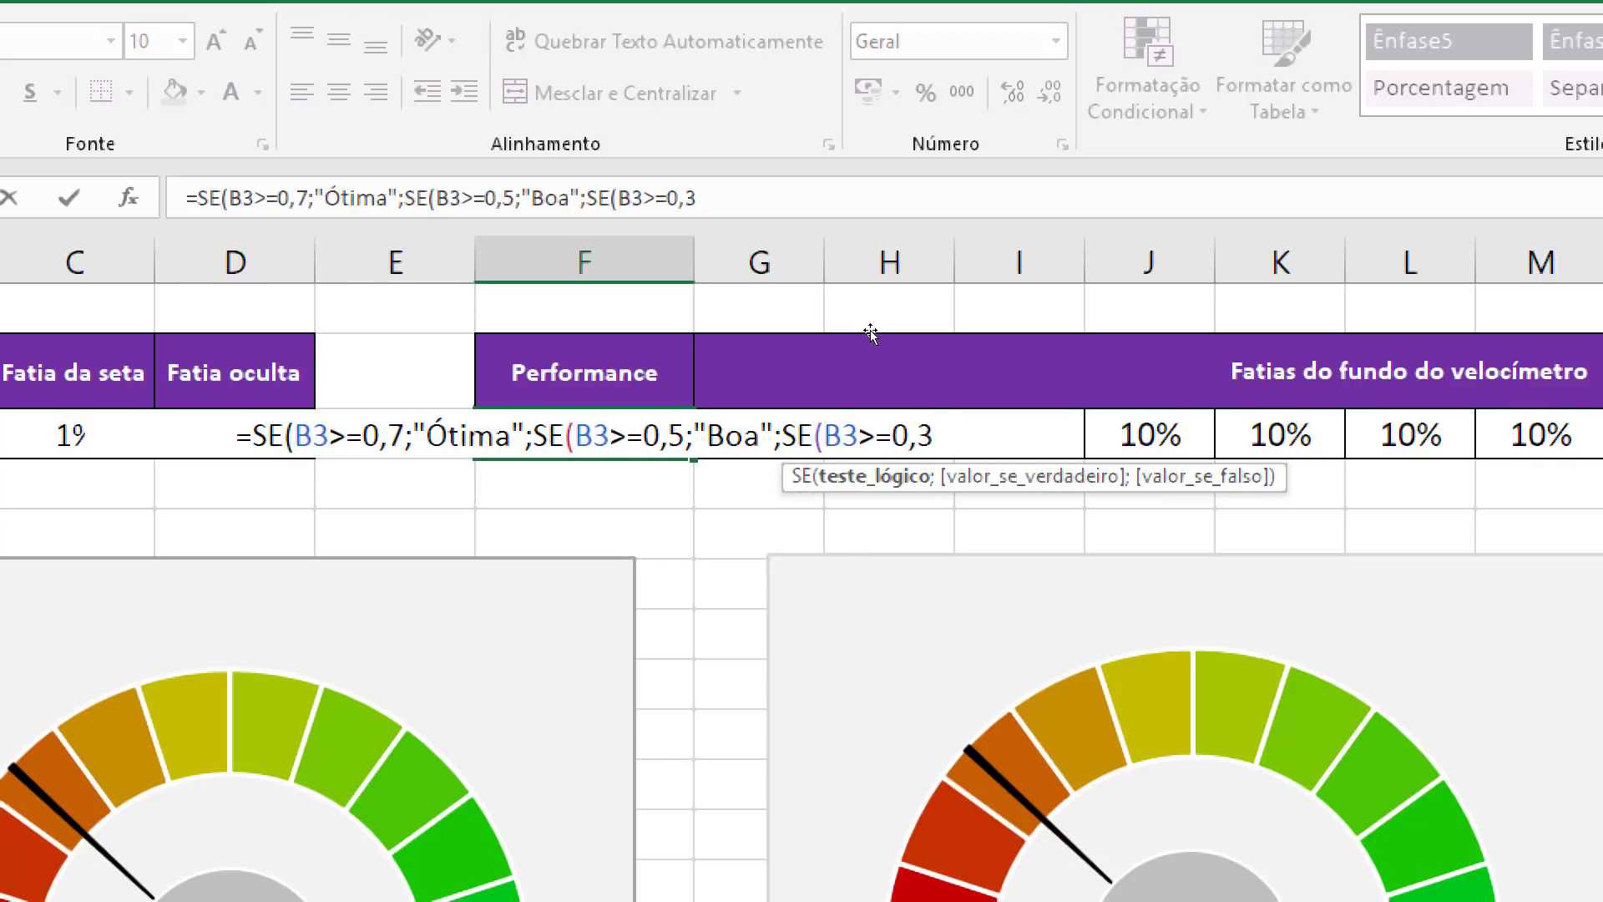
{"action": "type", "text": ";"}
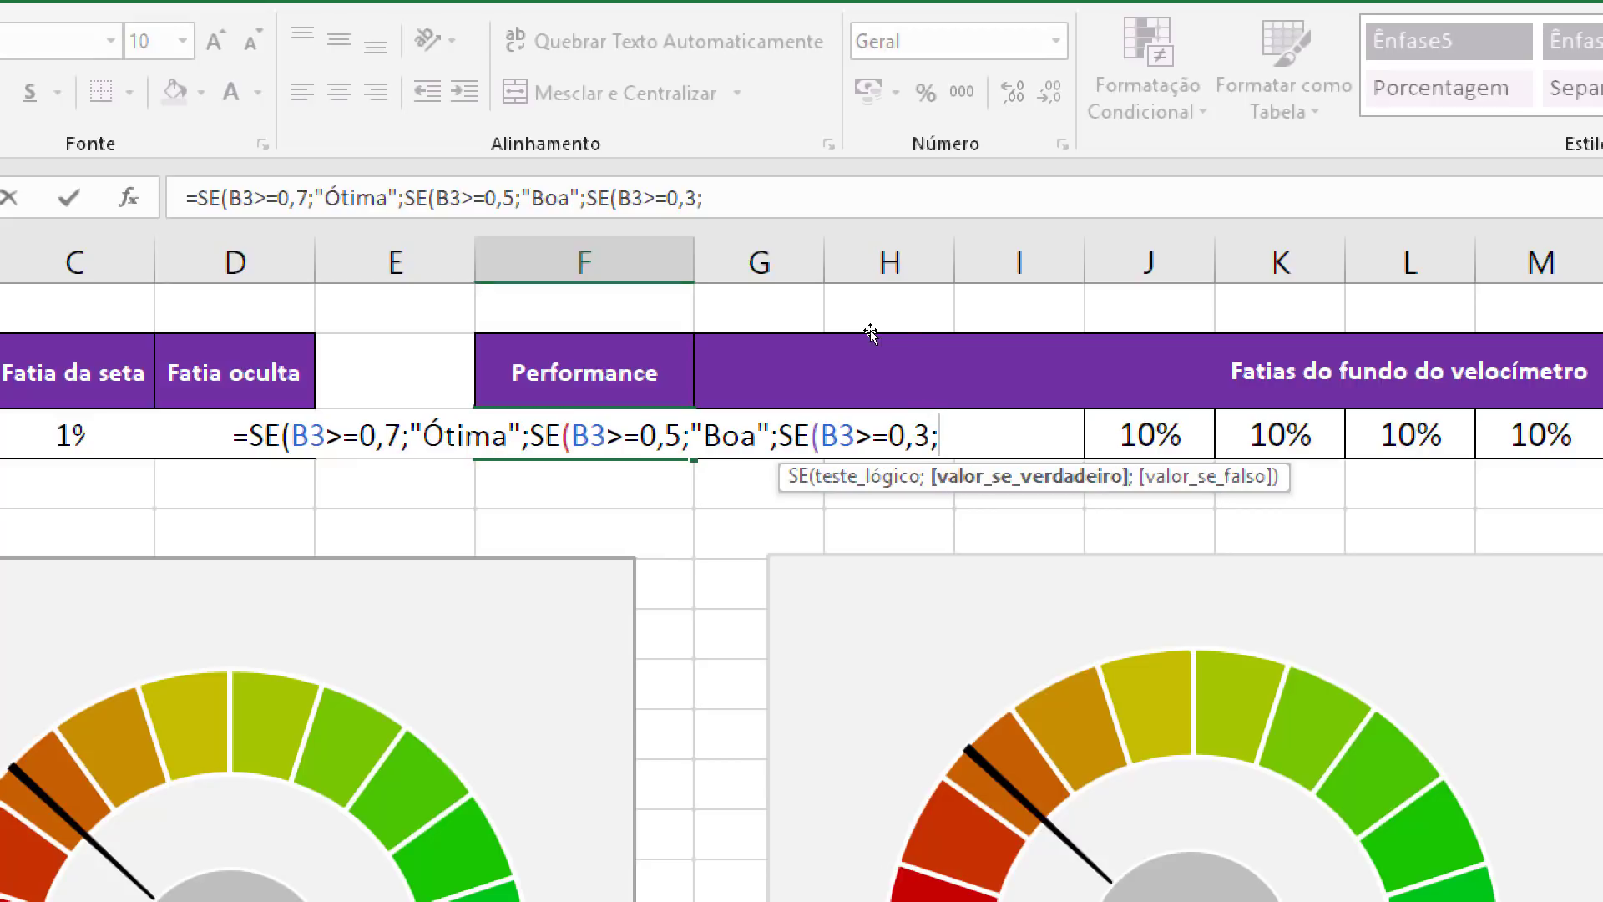
{"action": "type", "text": "\""}
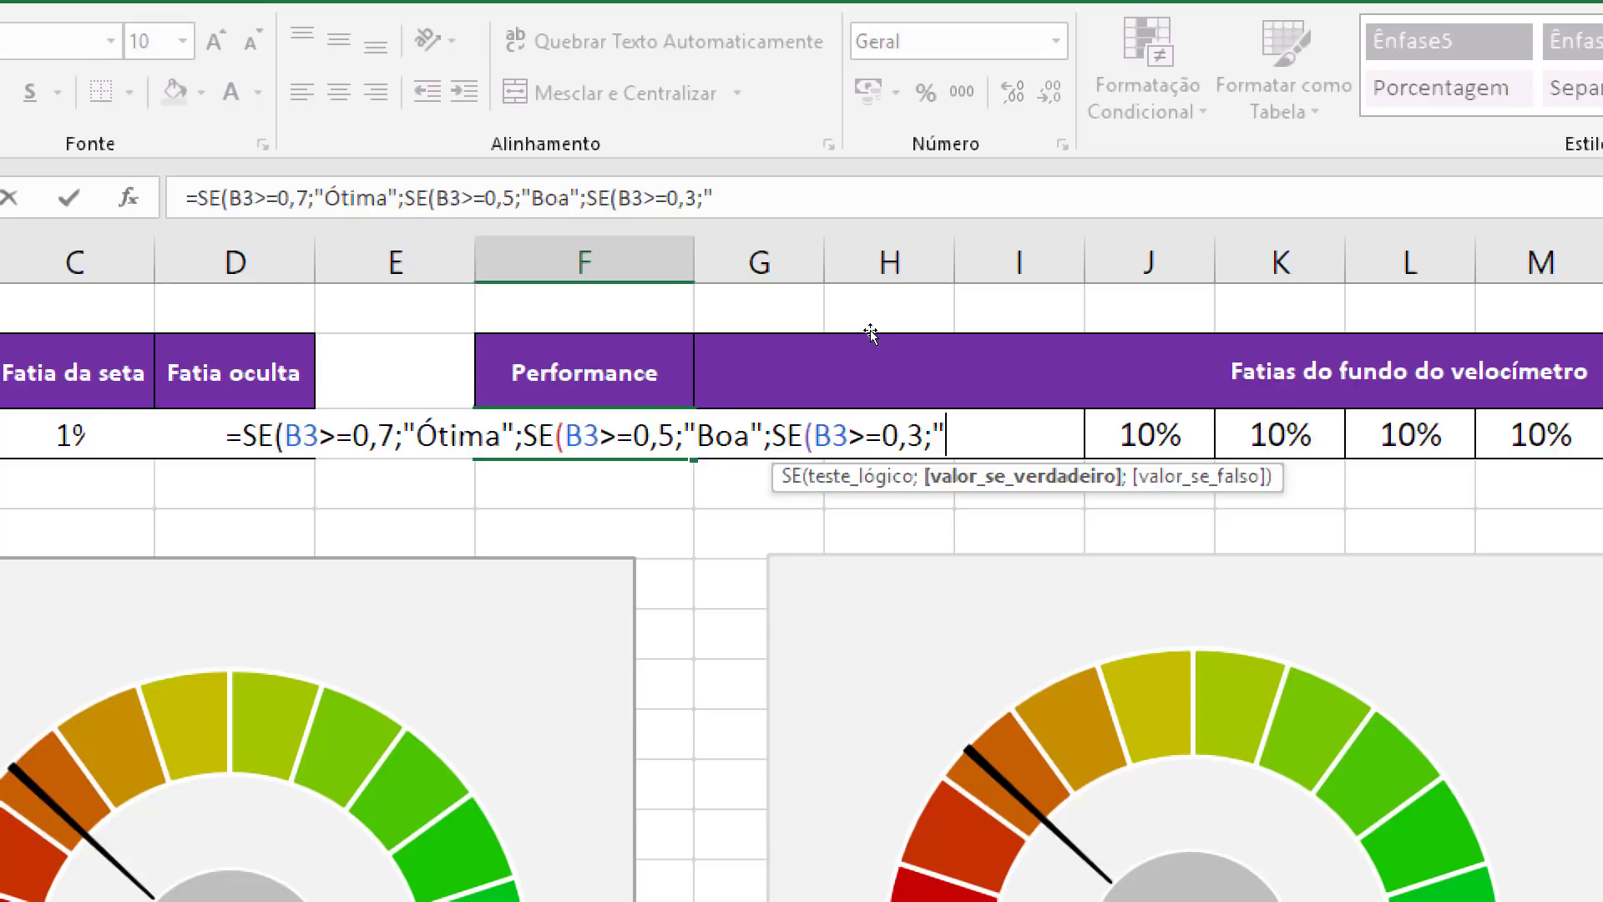
{"action": "type", "text": "Baixa"}
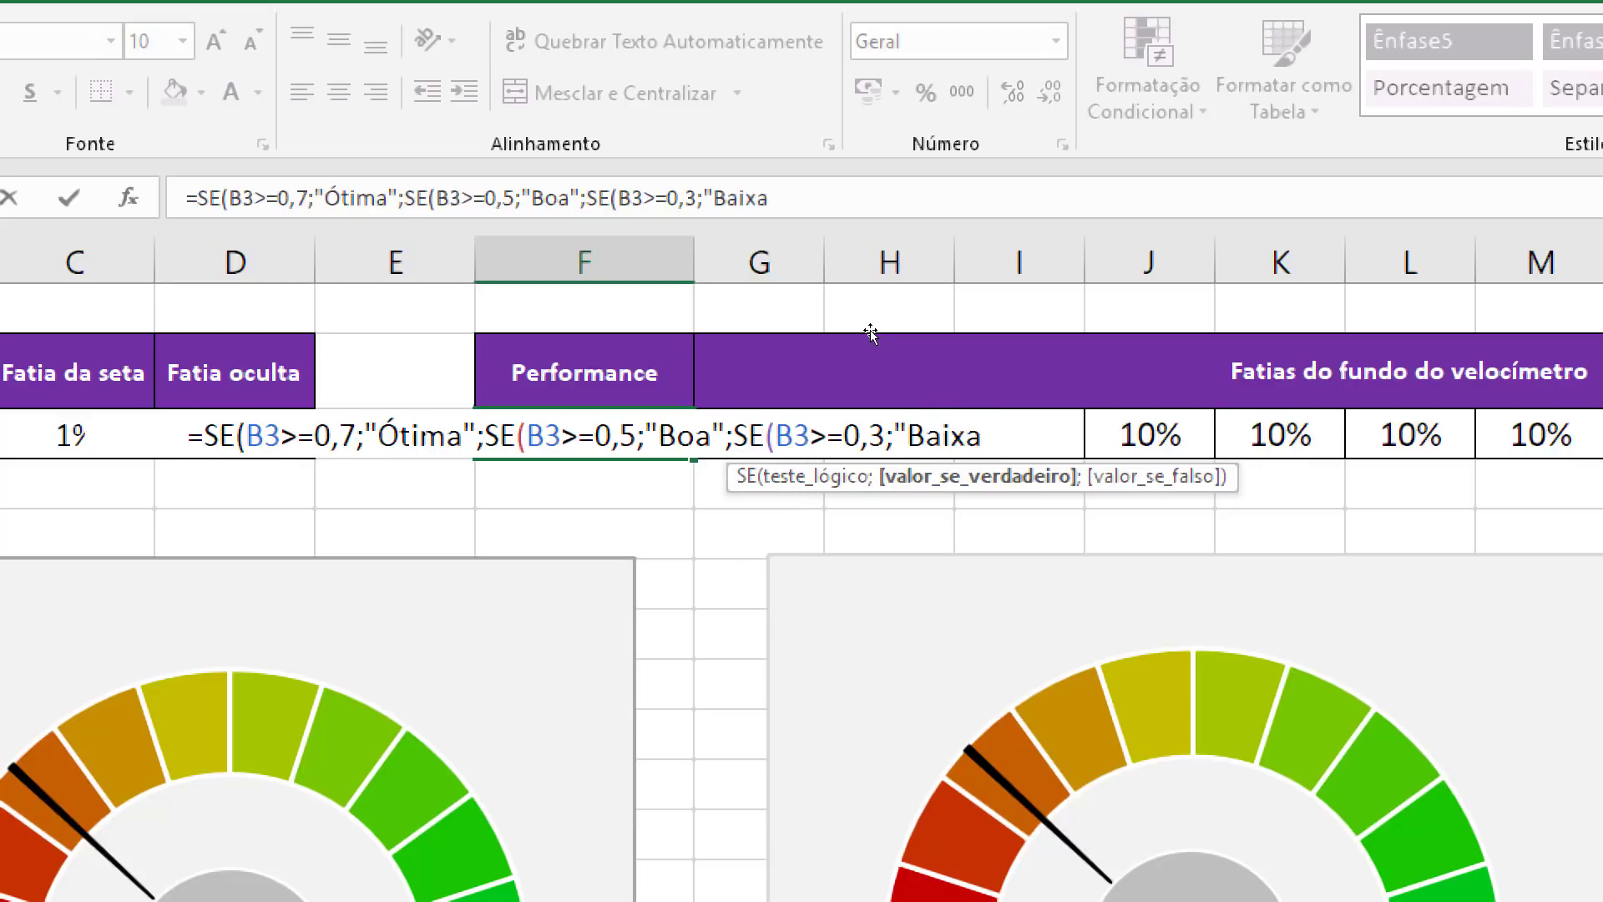
{"action": "type", "text": "\""}
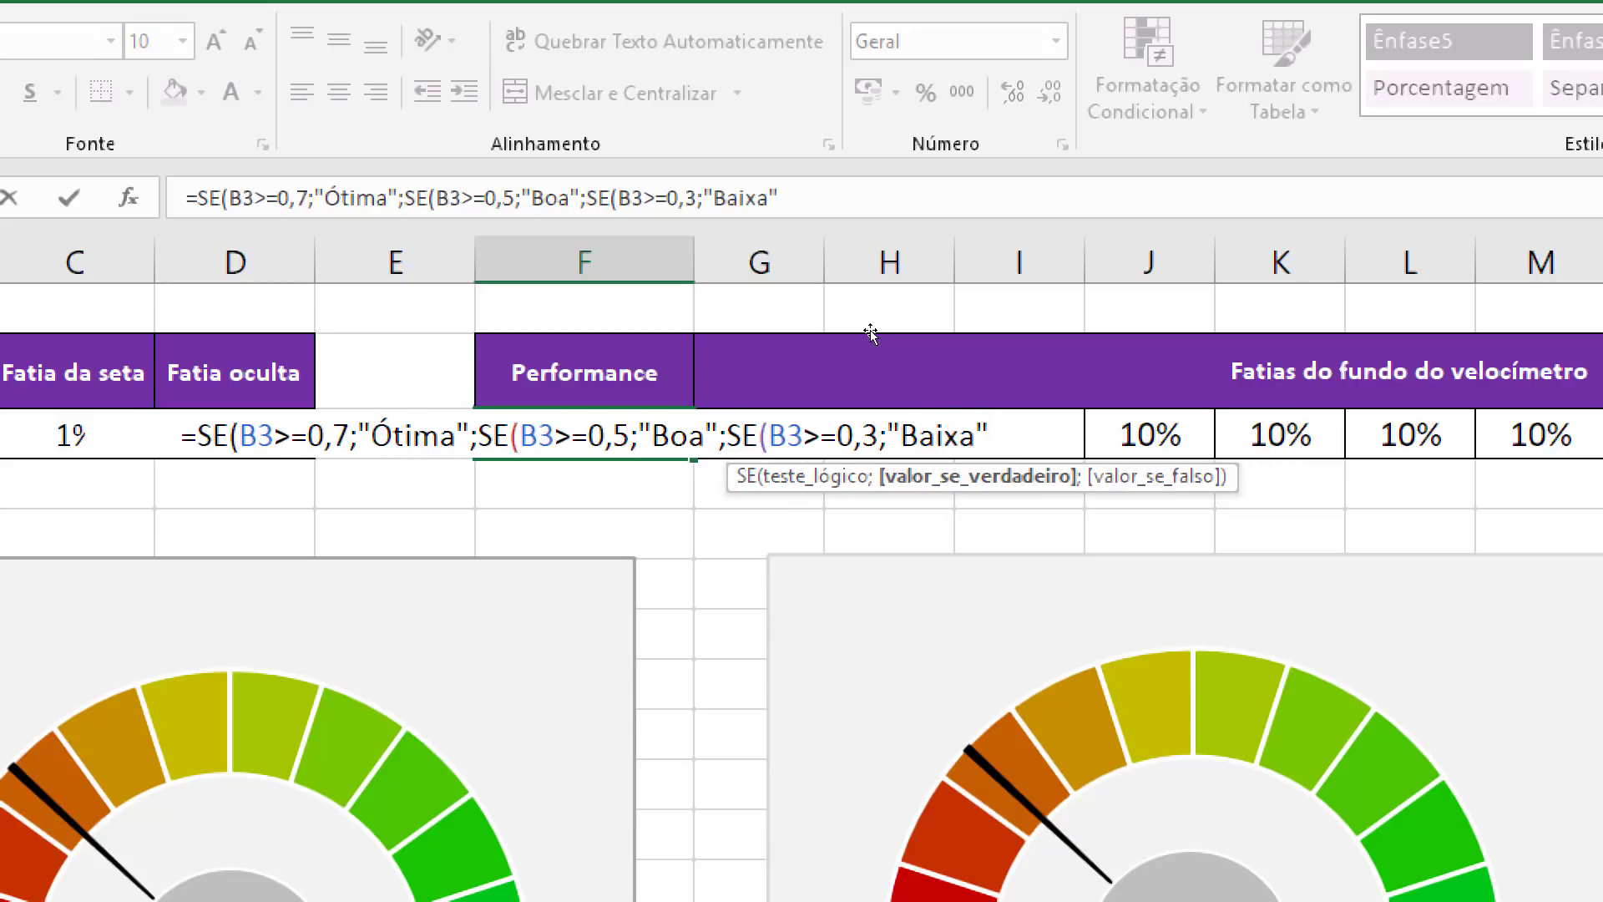
{"action": "type", "text": ";"}
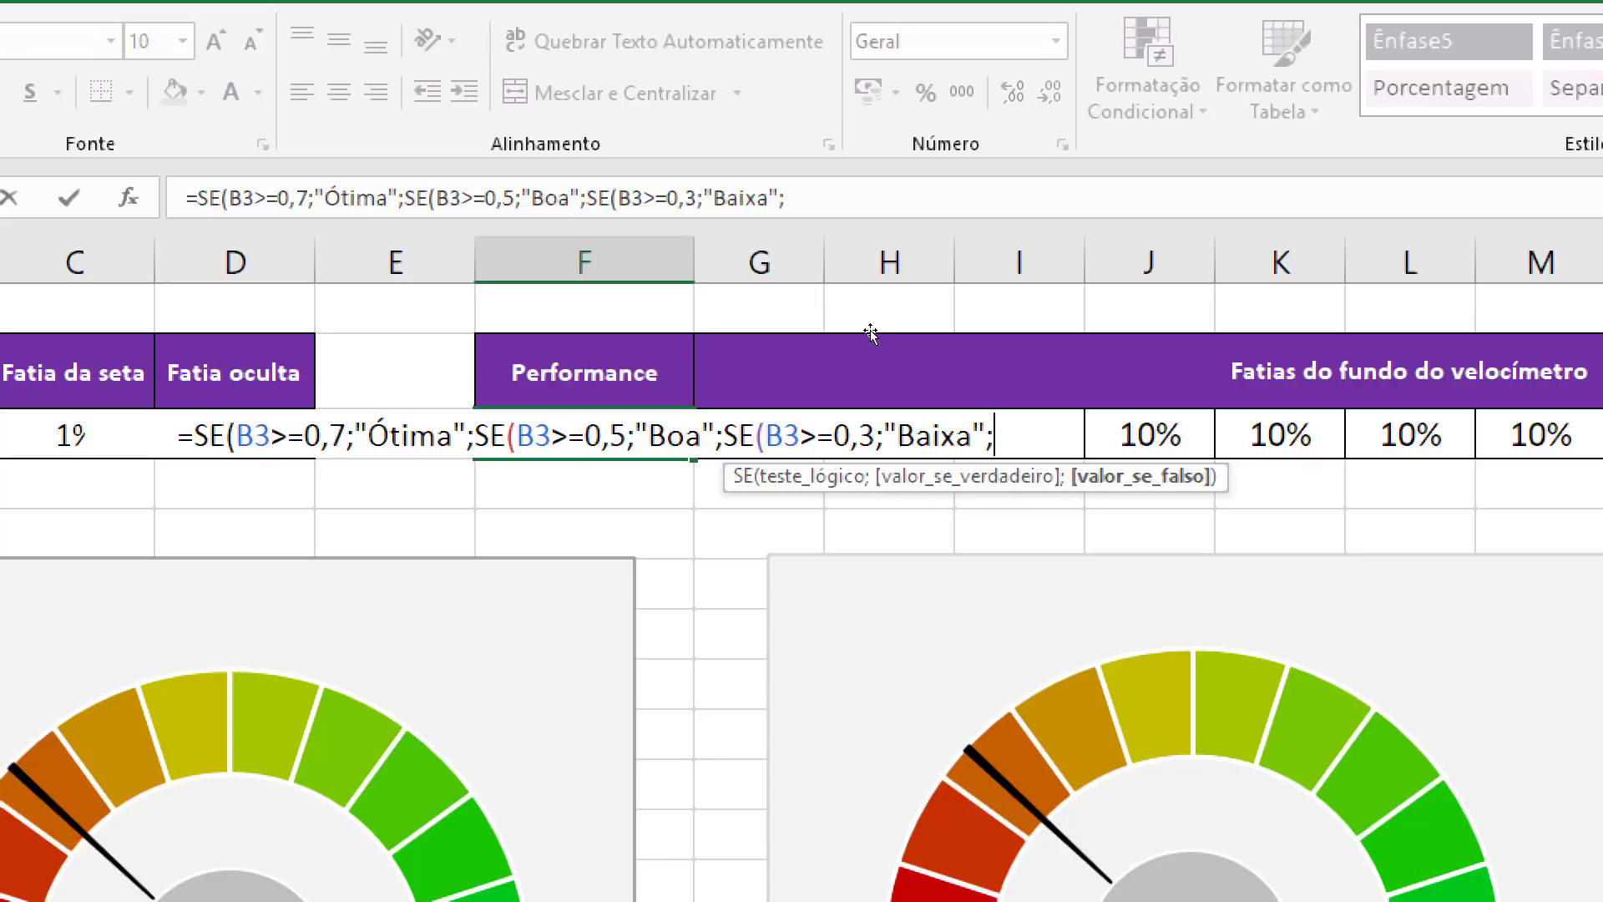
{"action": "type", "text": "\""}
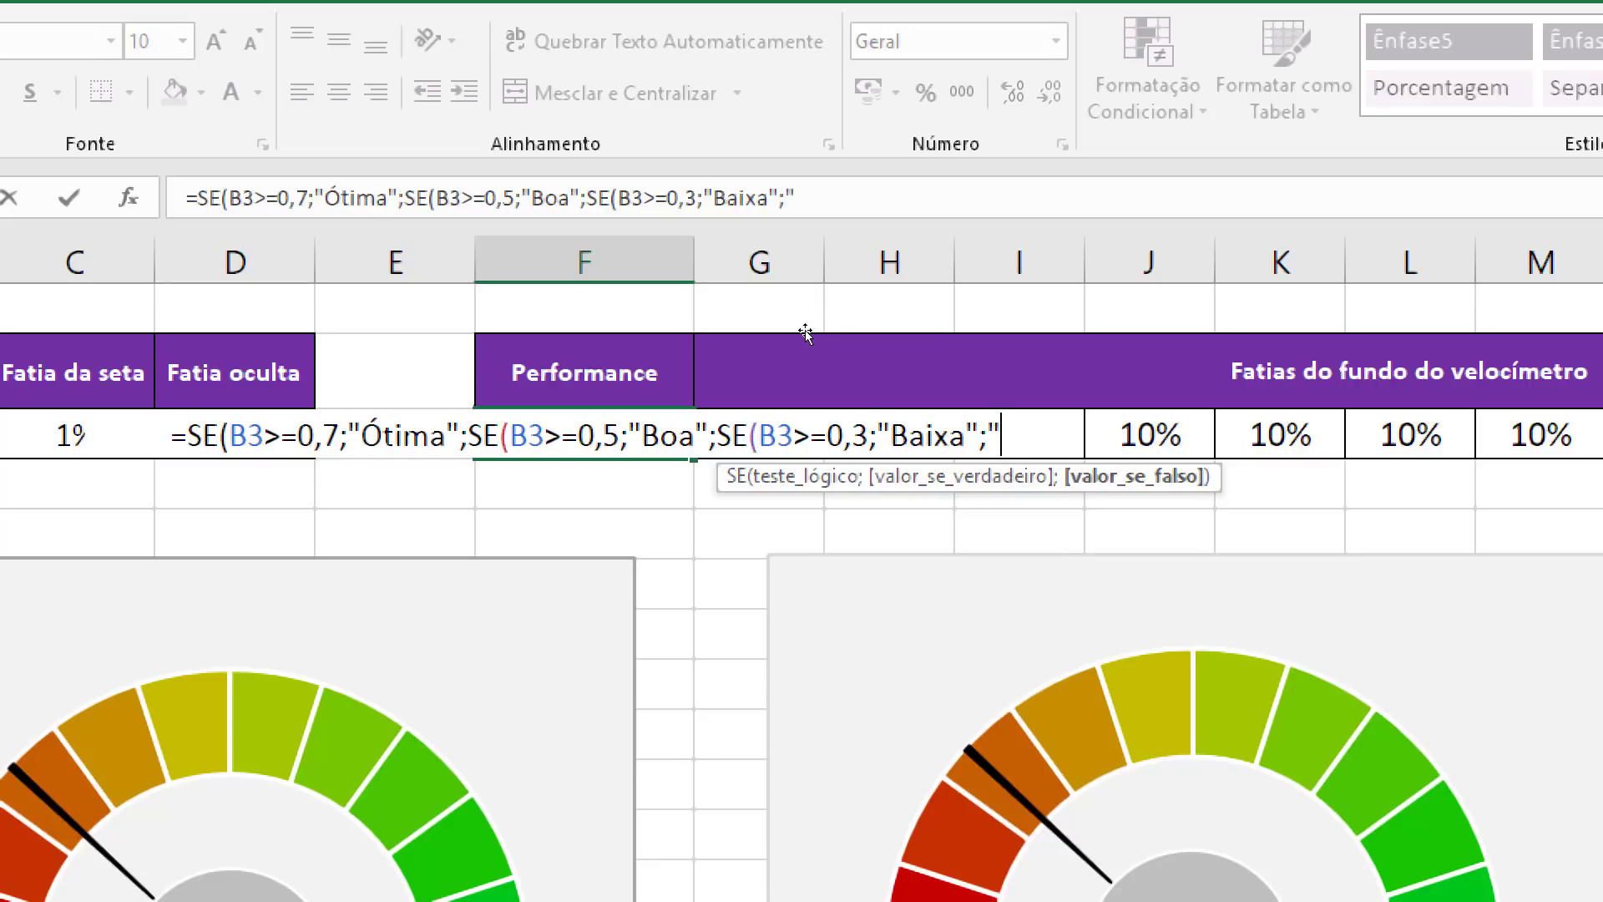
{"action": "type", "text": "R"}
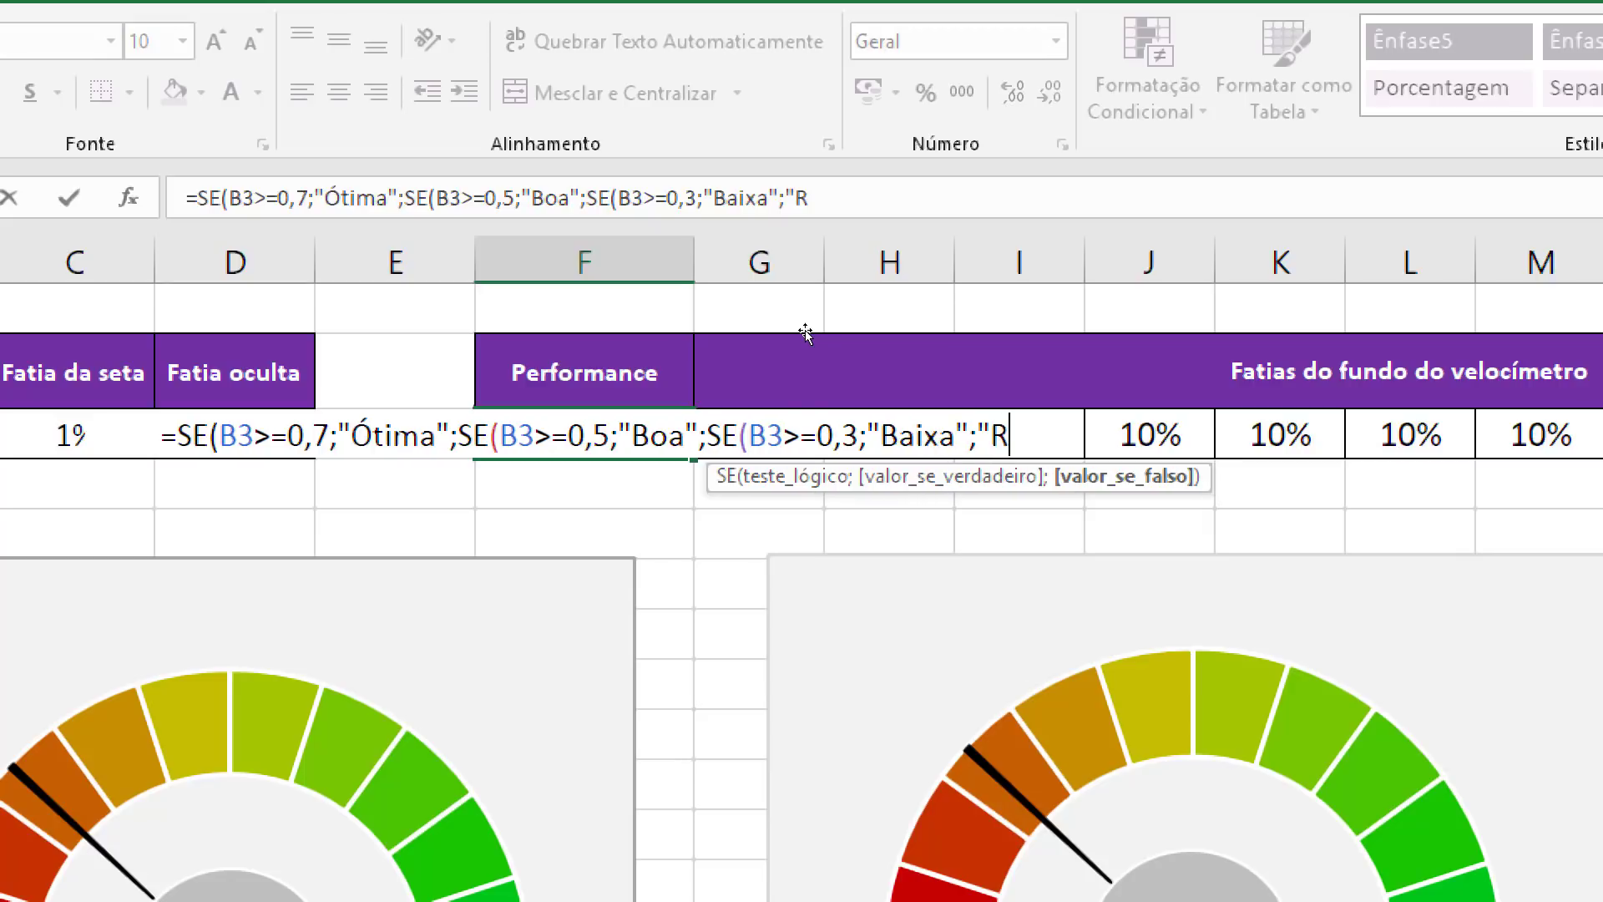
{"action": "type", "text": "uim"}
{"action": "type", "text": "\")"}
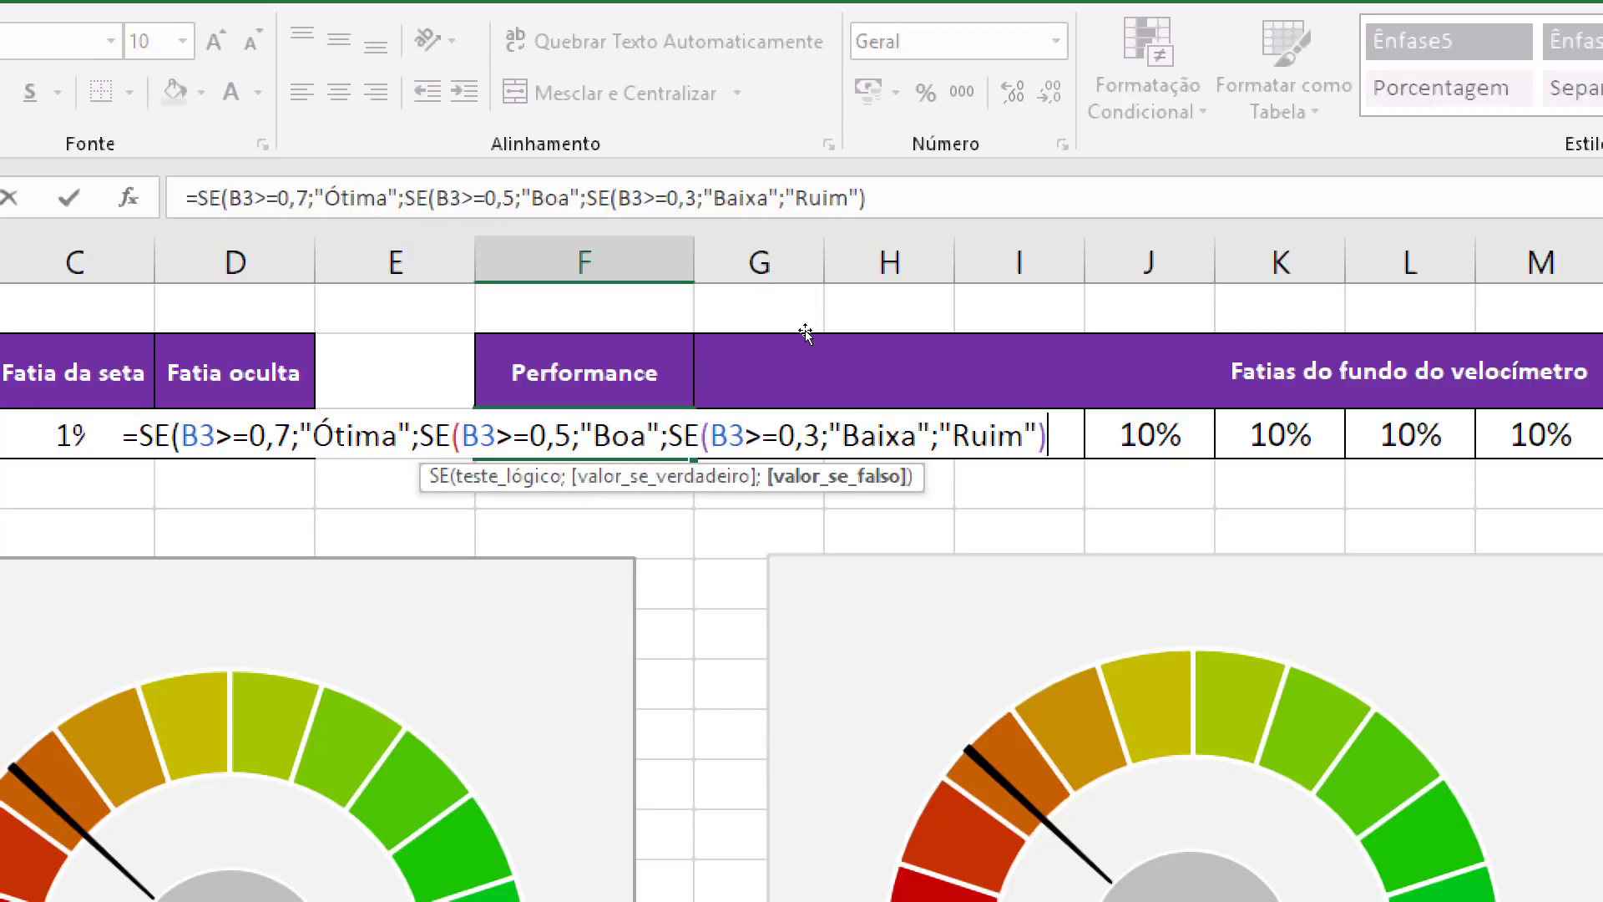
{"action": "type", "text": ")"}
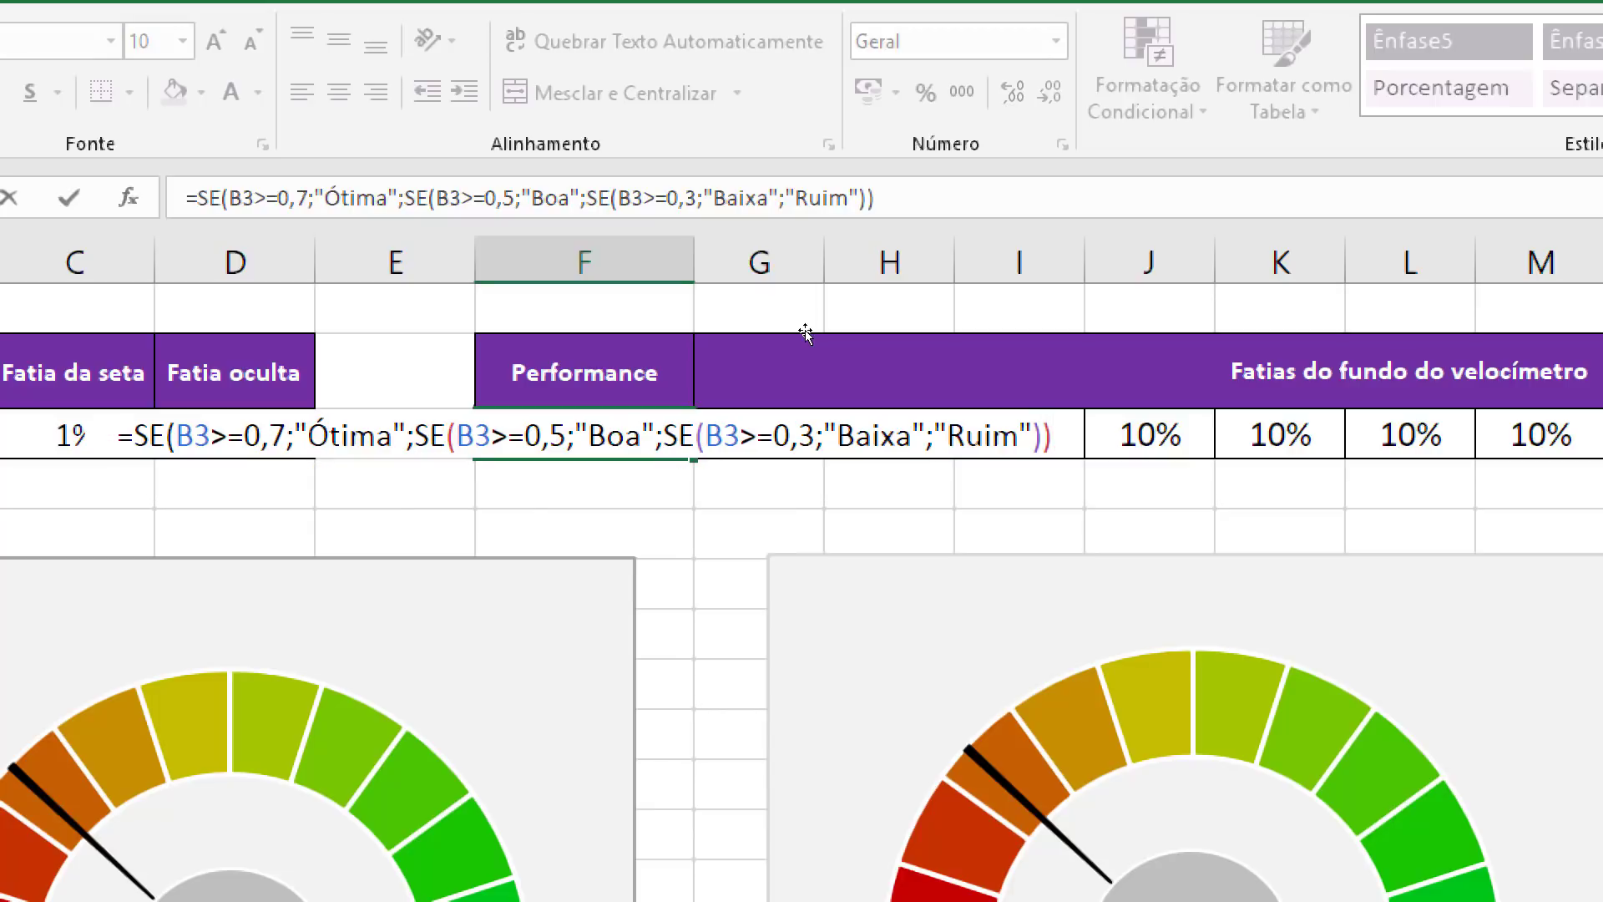
{"action": "type", "text": ")"}
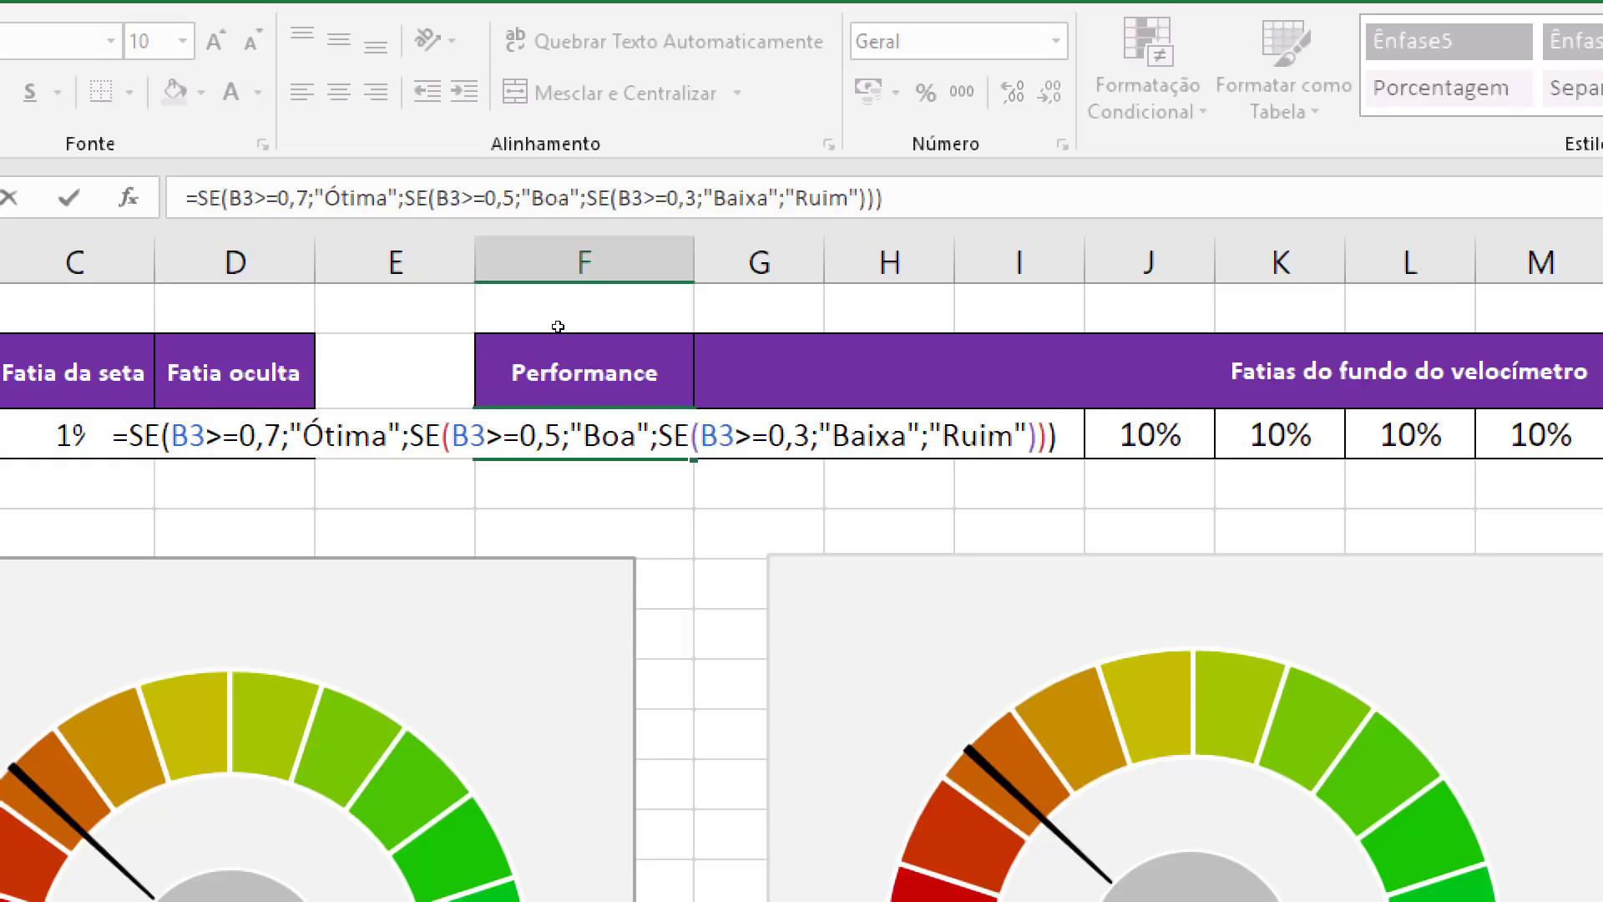
Commit F3's formula so it returns Ótima, and raise the second gauge's label to size 18
{"action": "key", "text": "Return"}
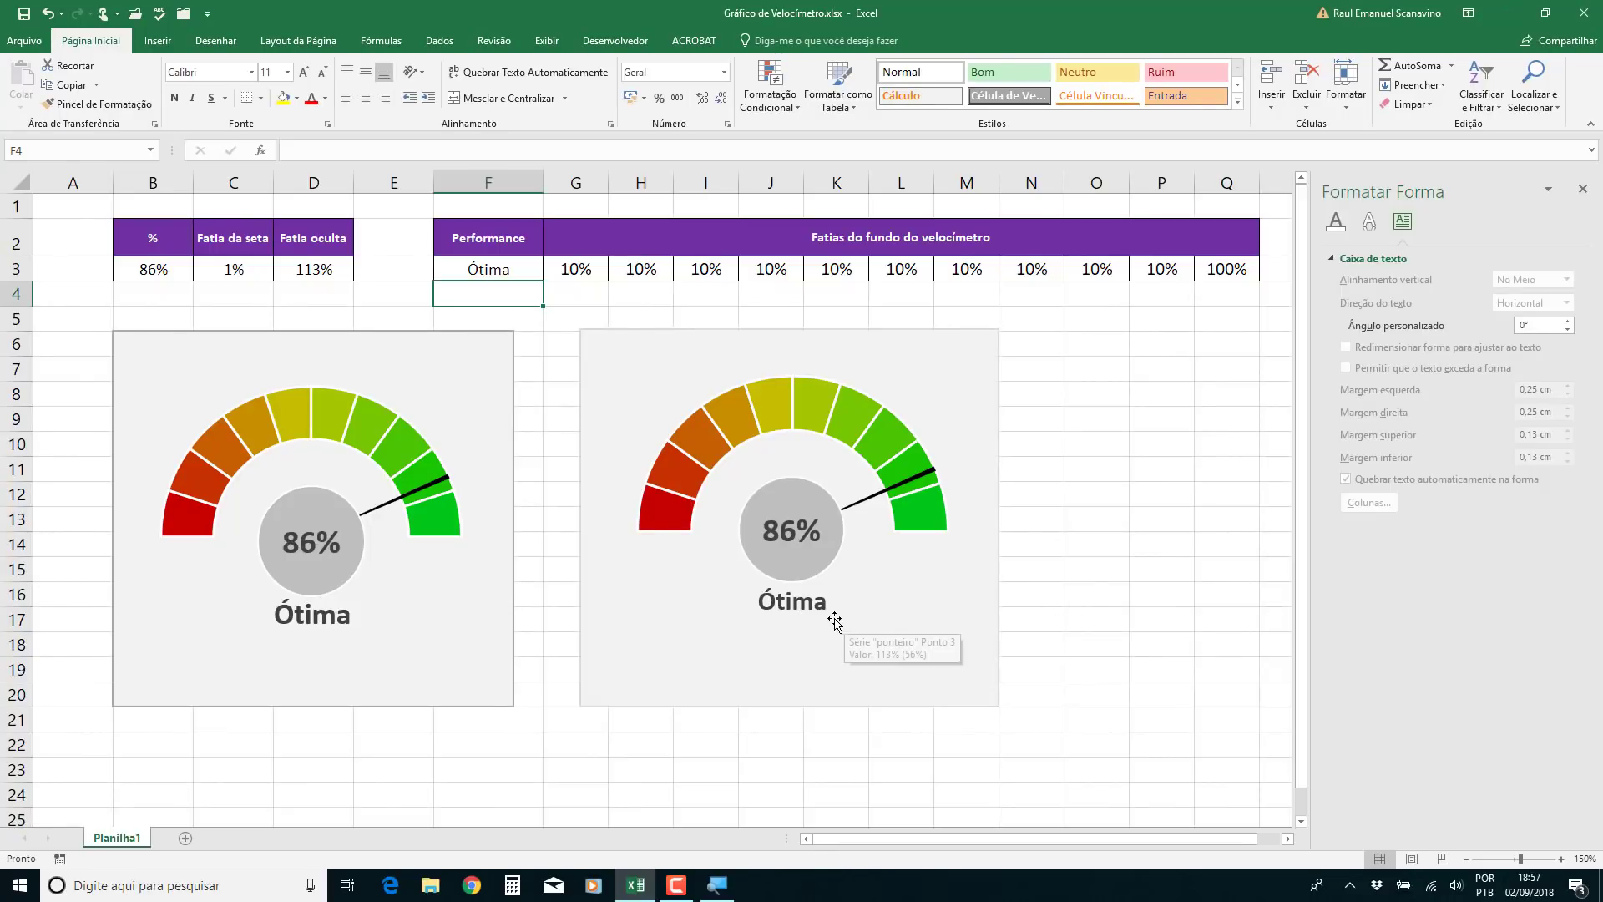
{"action": "left_click", "coordinate": [828, 608]}
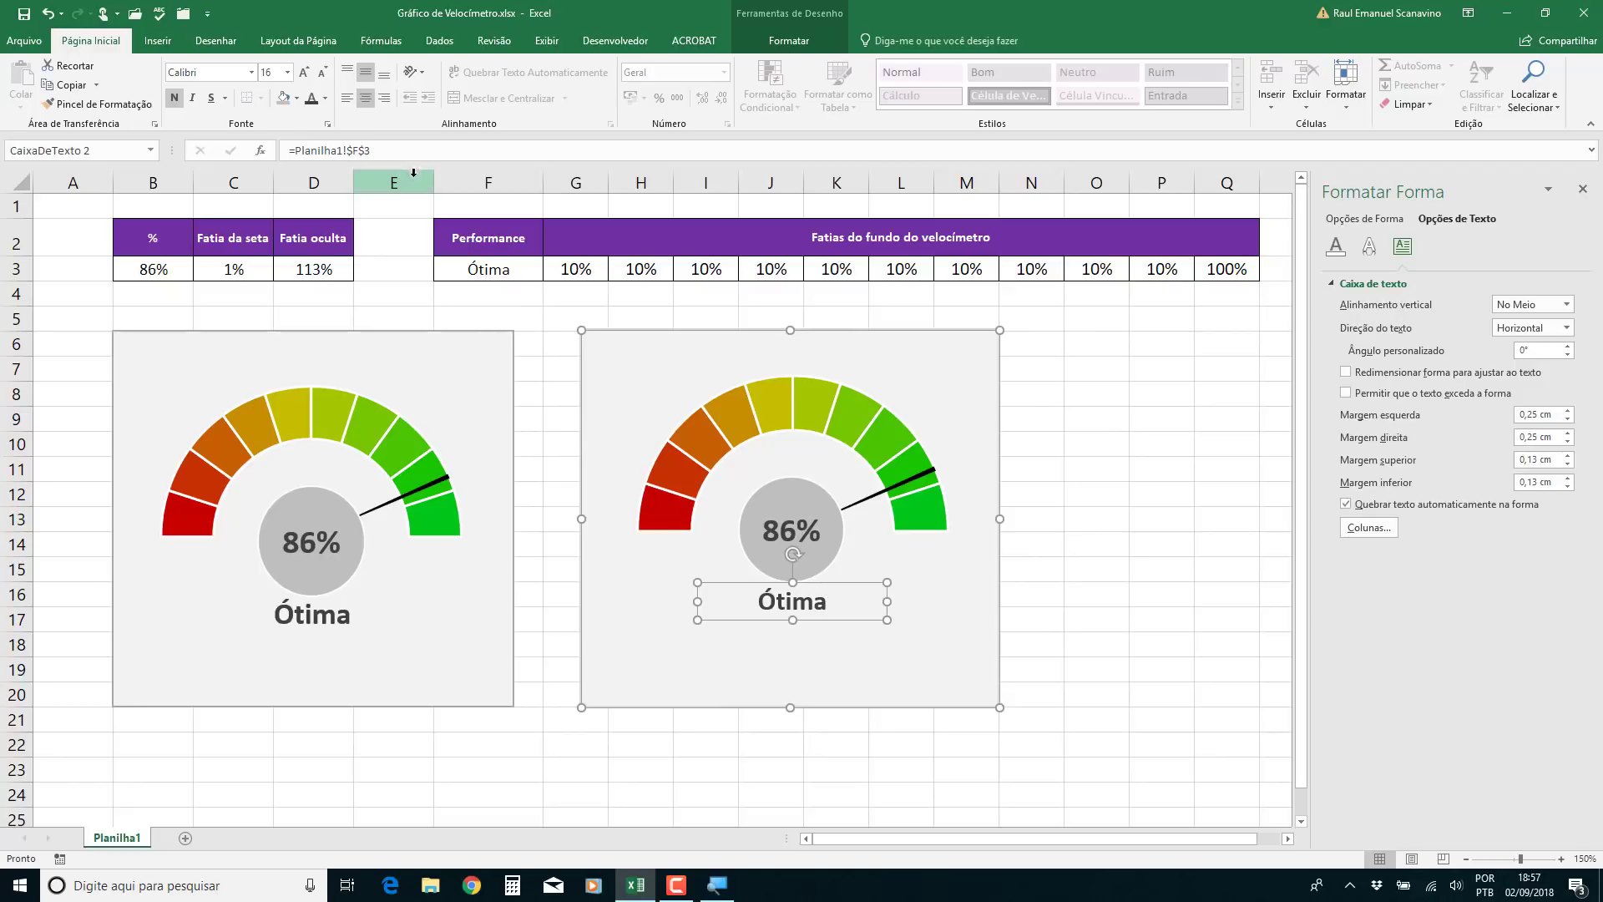
{"action": "left_click", "coordinate": [304, 74]}
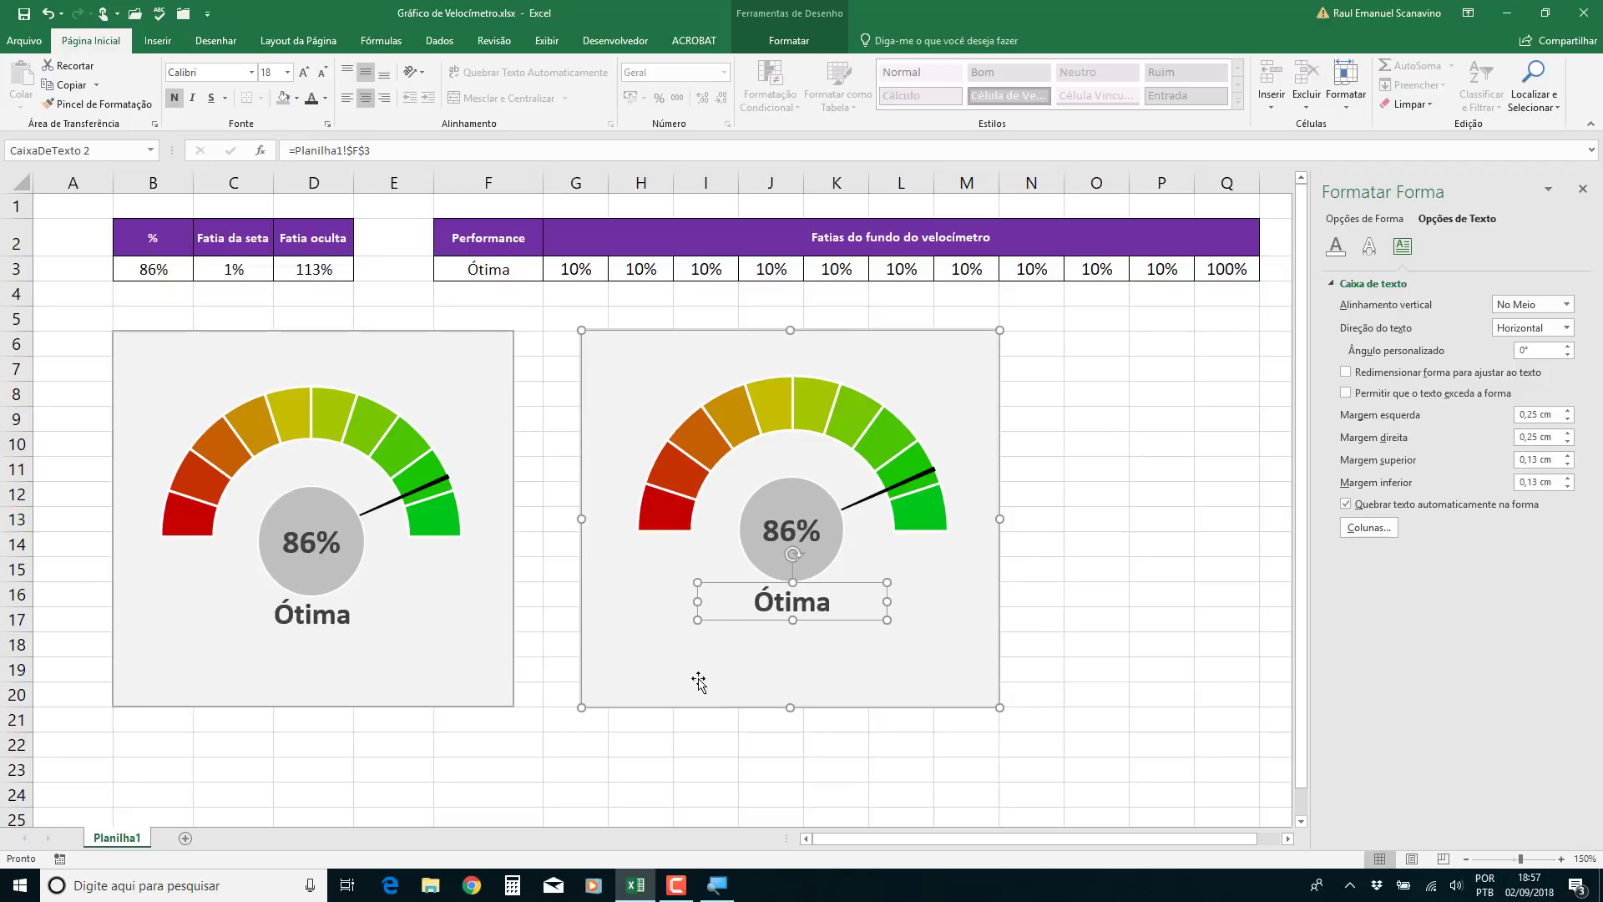
{"action": "left_click", "coordinate": [1092, 343]}
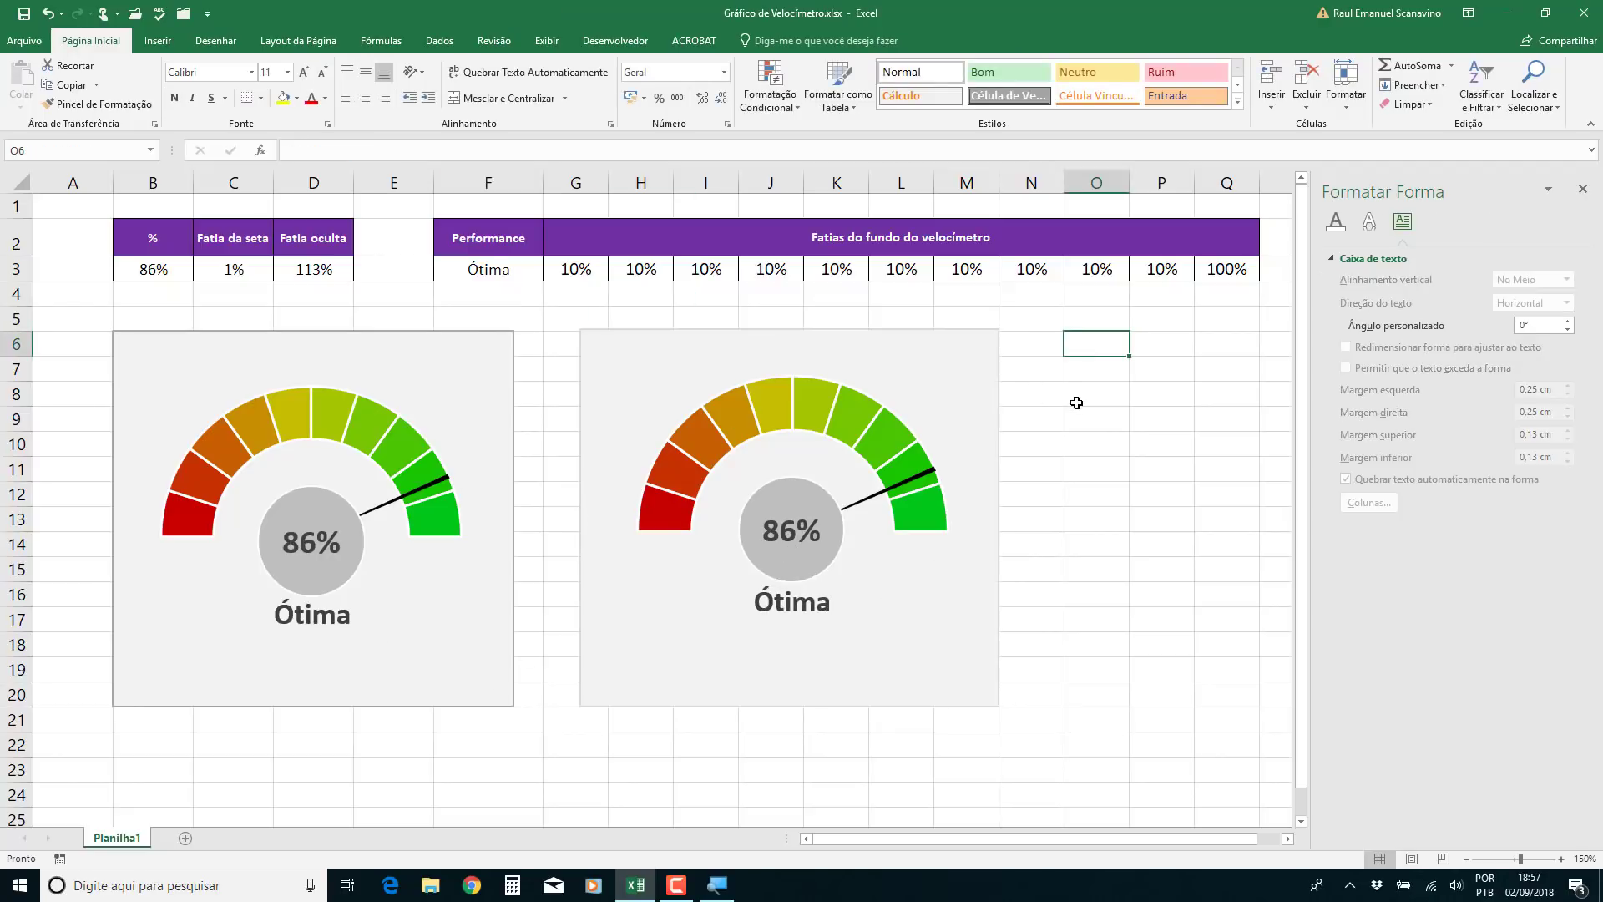
Recalculate seven times with F9, watching both needles and labels change, ending on 59% Boa
{"action": "key", "text": "F9"}
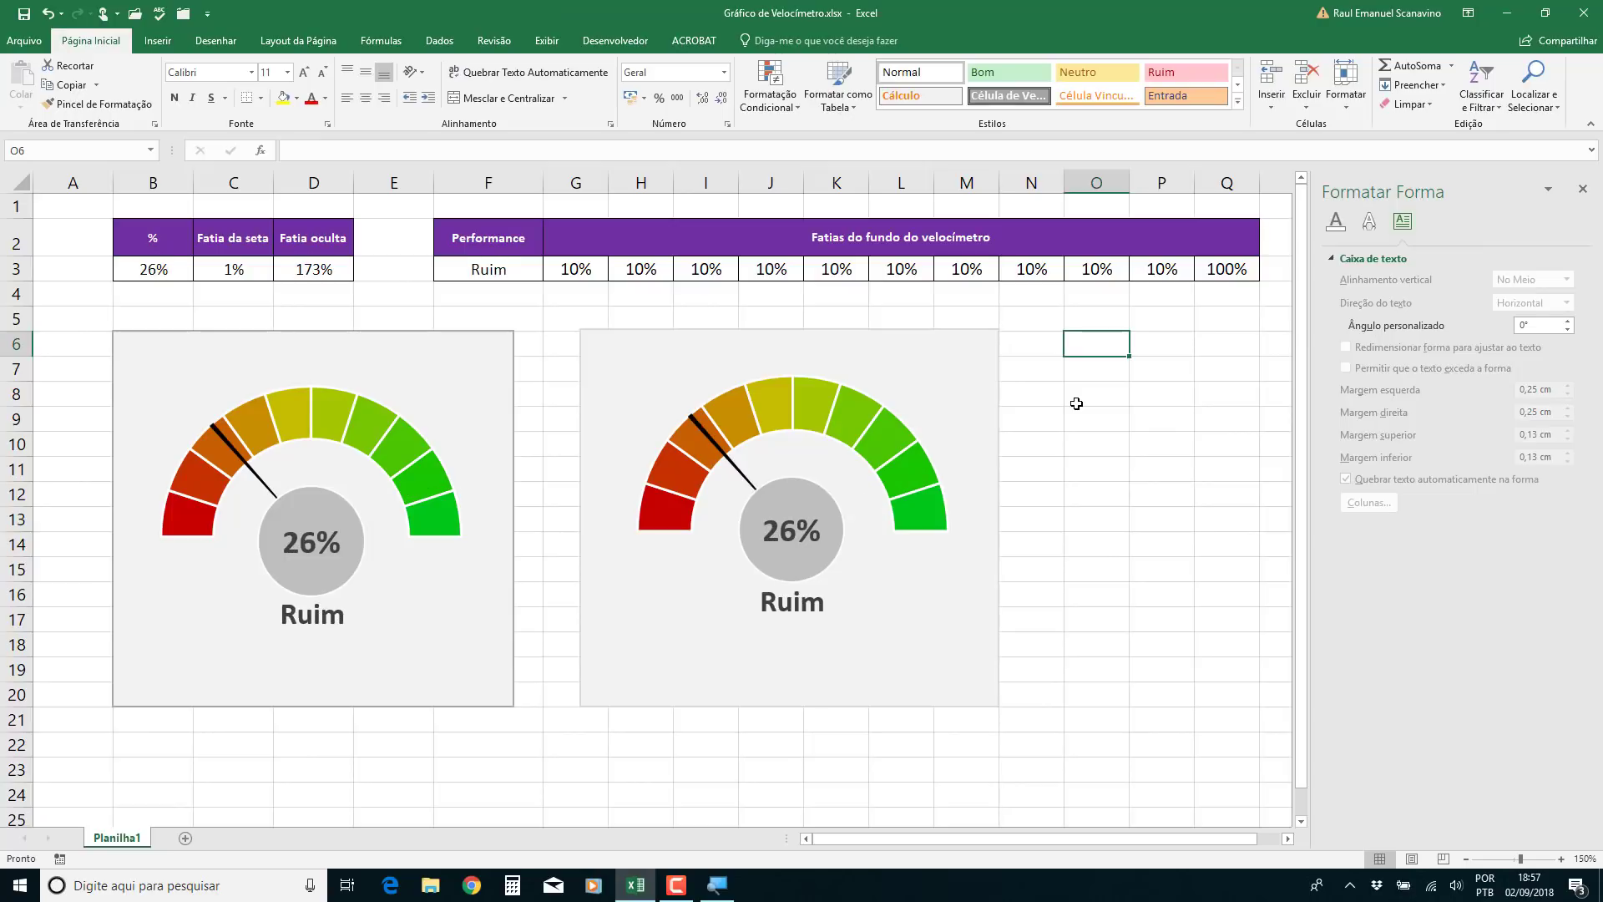
{"action": "key", "text": "F9"}
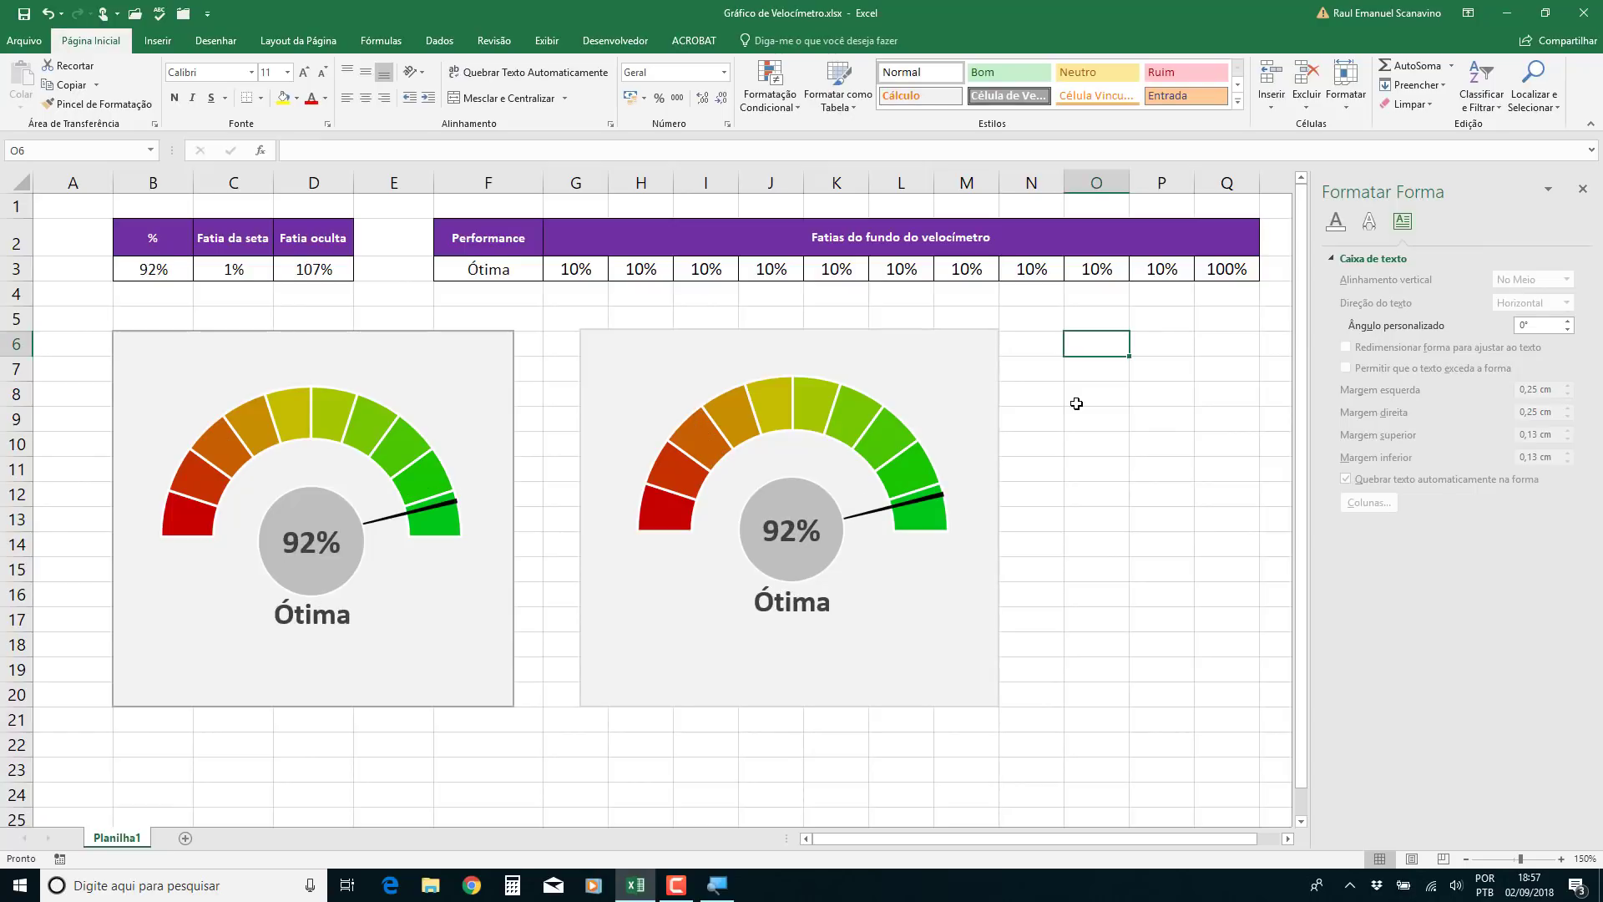
{"action": "key", "text": "F9"}
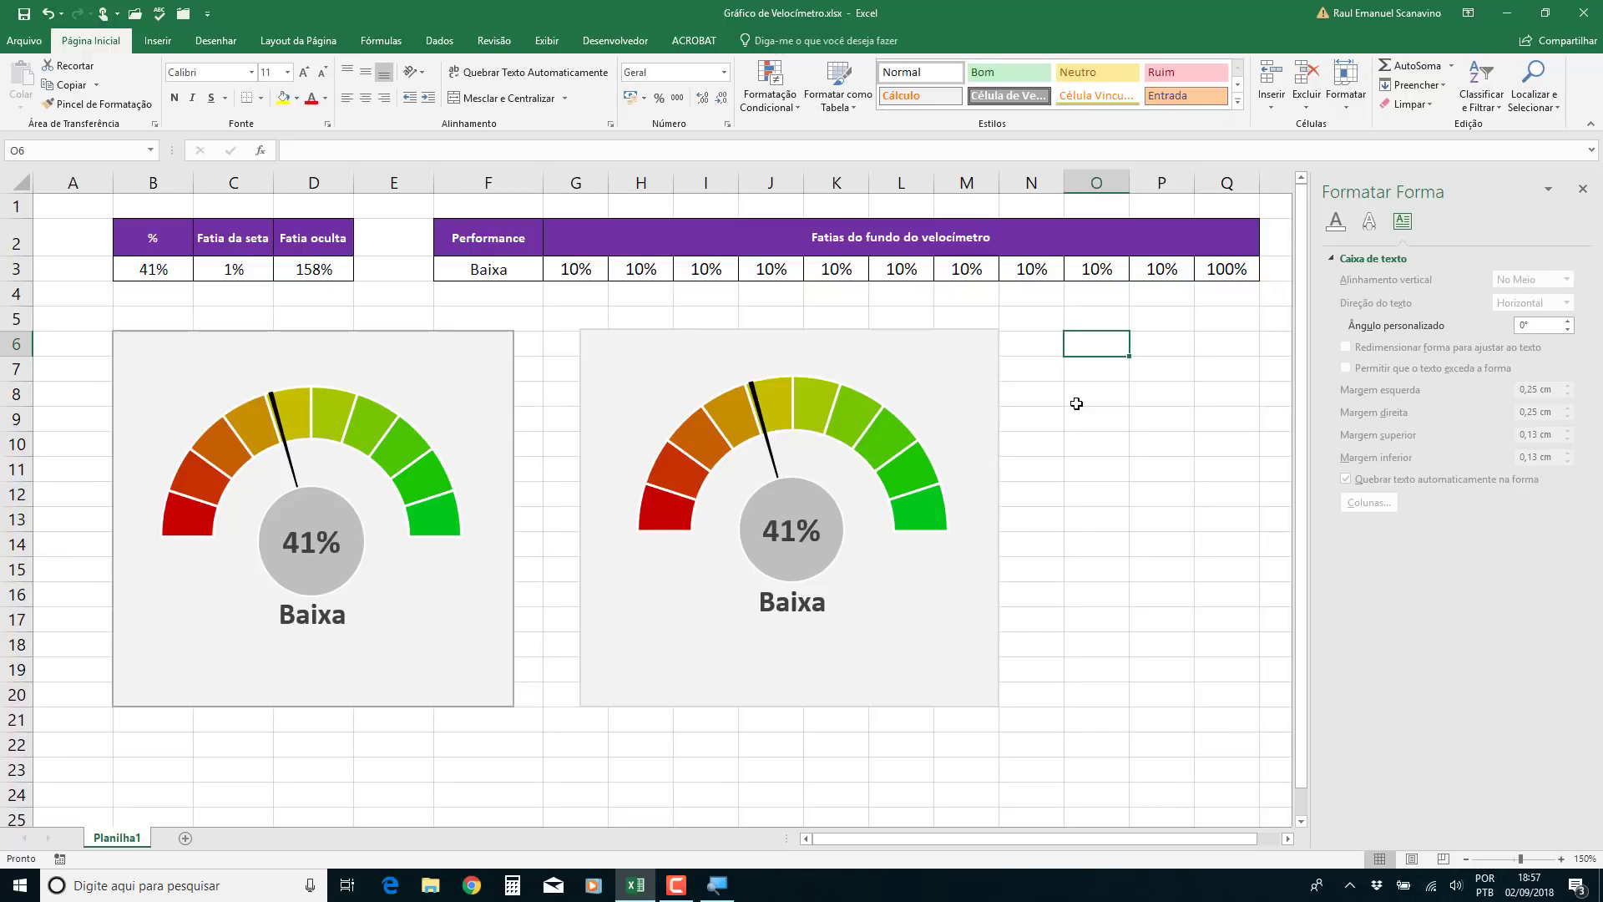
{"action": "key", "text": "F9"}
{"action": "key", "text": "F9"}
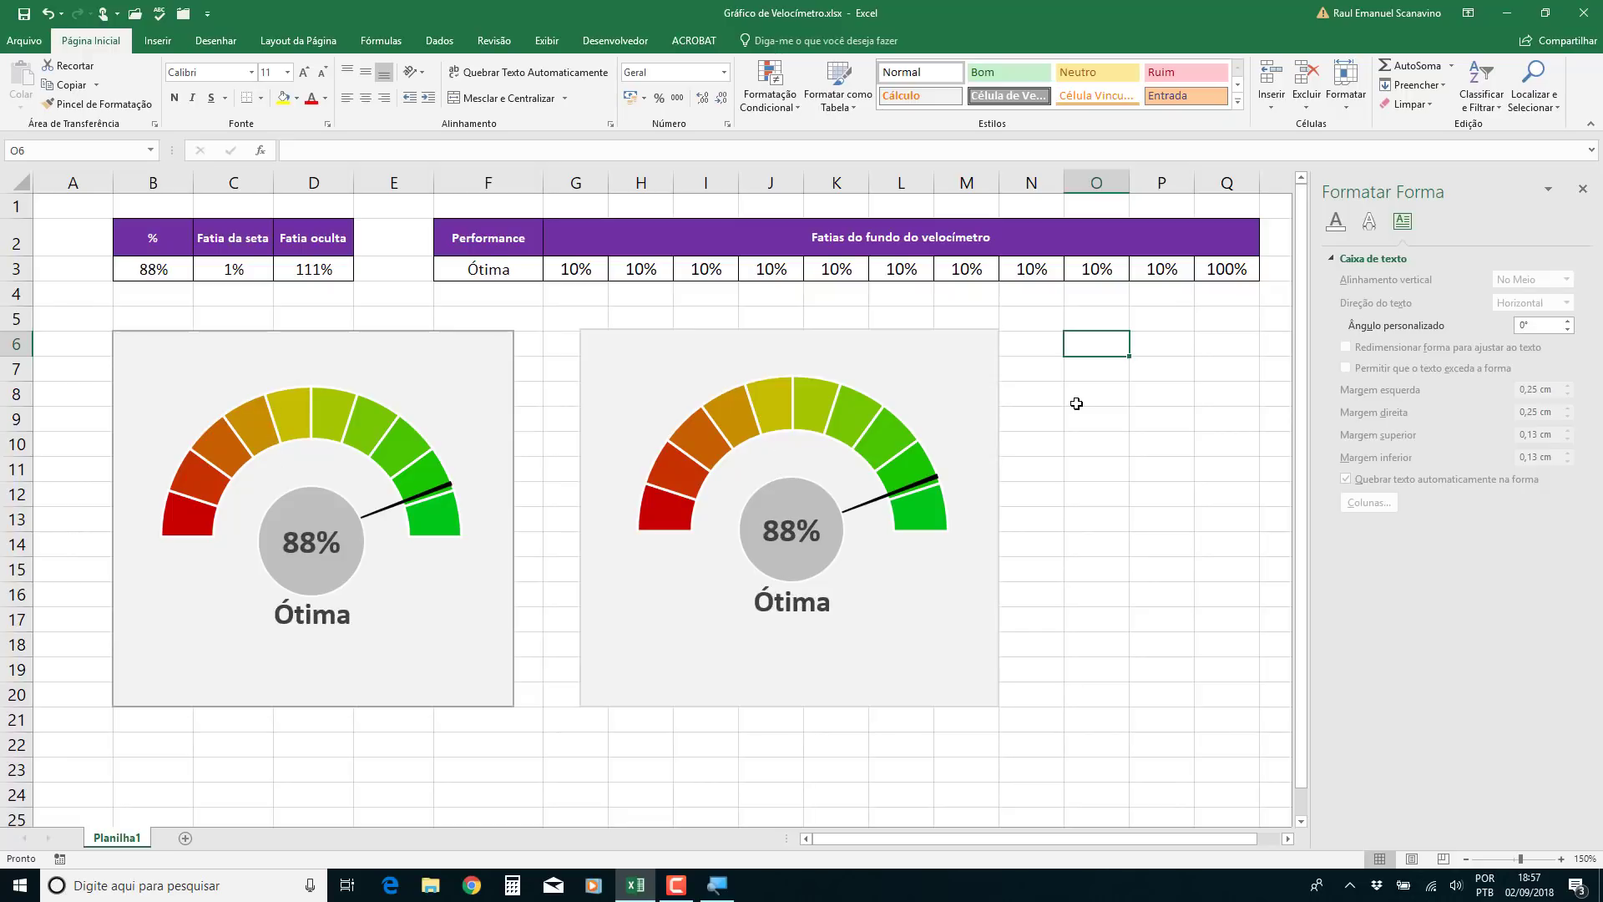
{"action": "key", "text": "F9"}
{"action": "key", "text": "F9"}
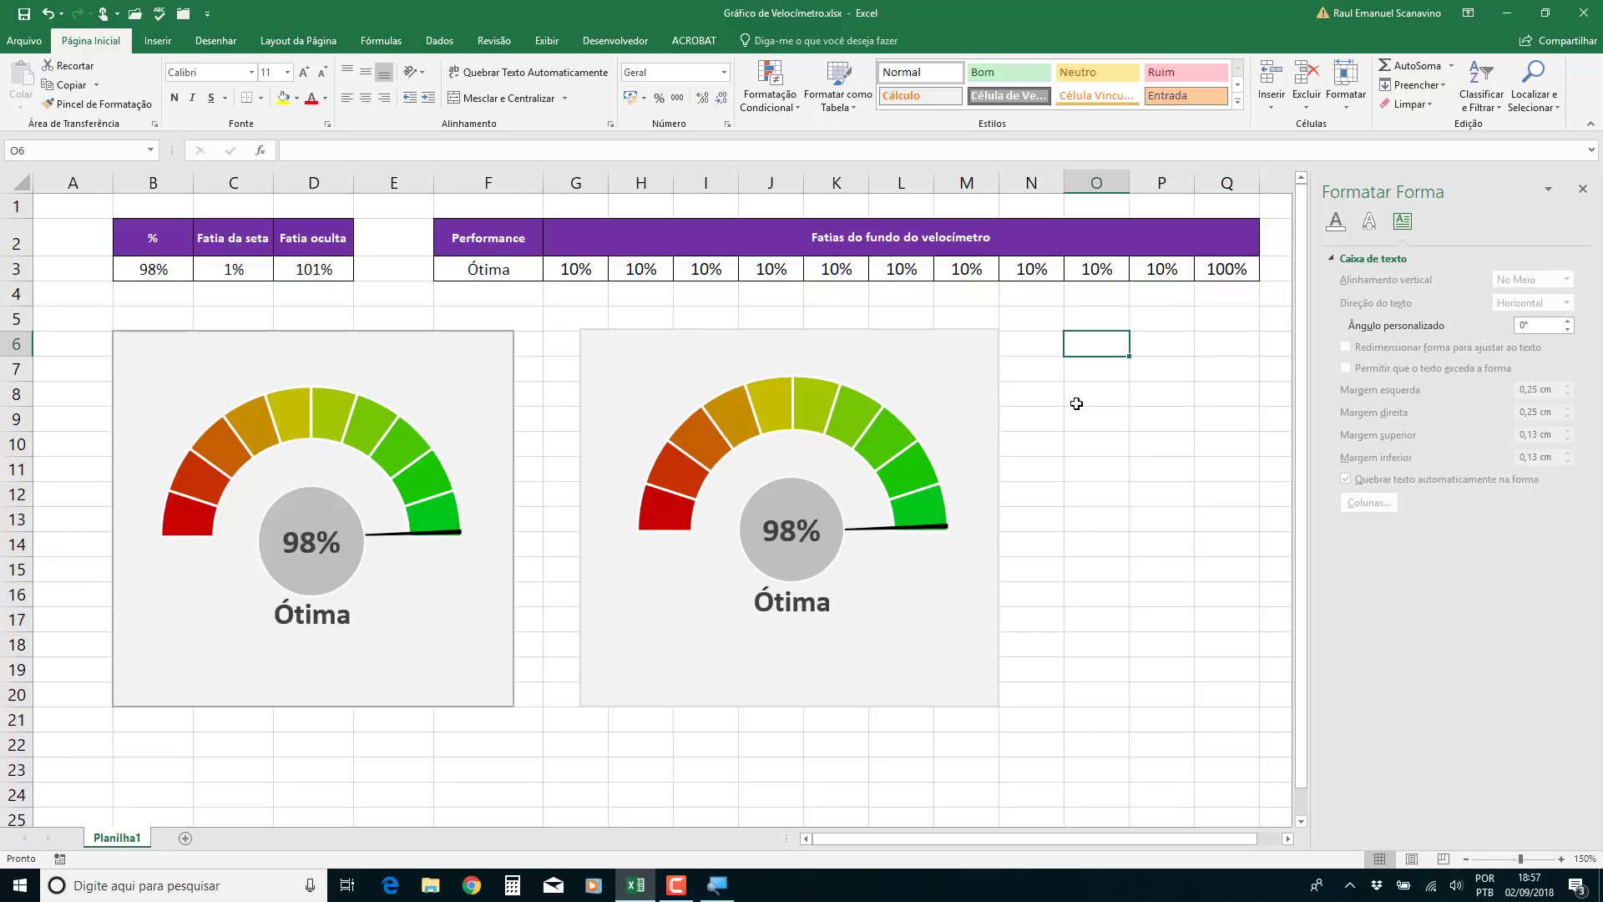
{"action": "key", "text": "F9"}
{"action": "key", "text": "F9"}
{"action": "key", "text": "F9"}
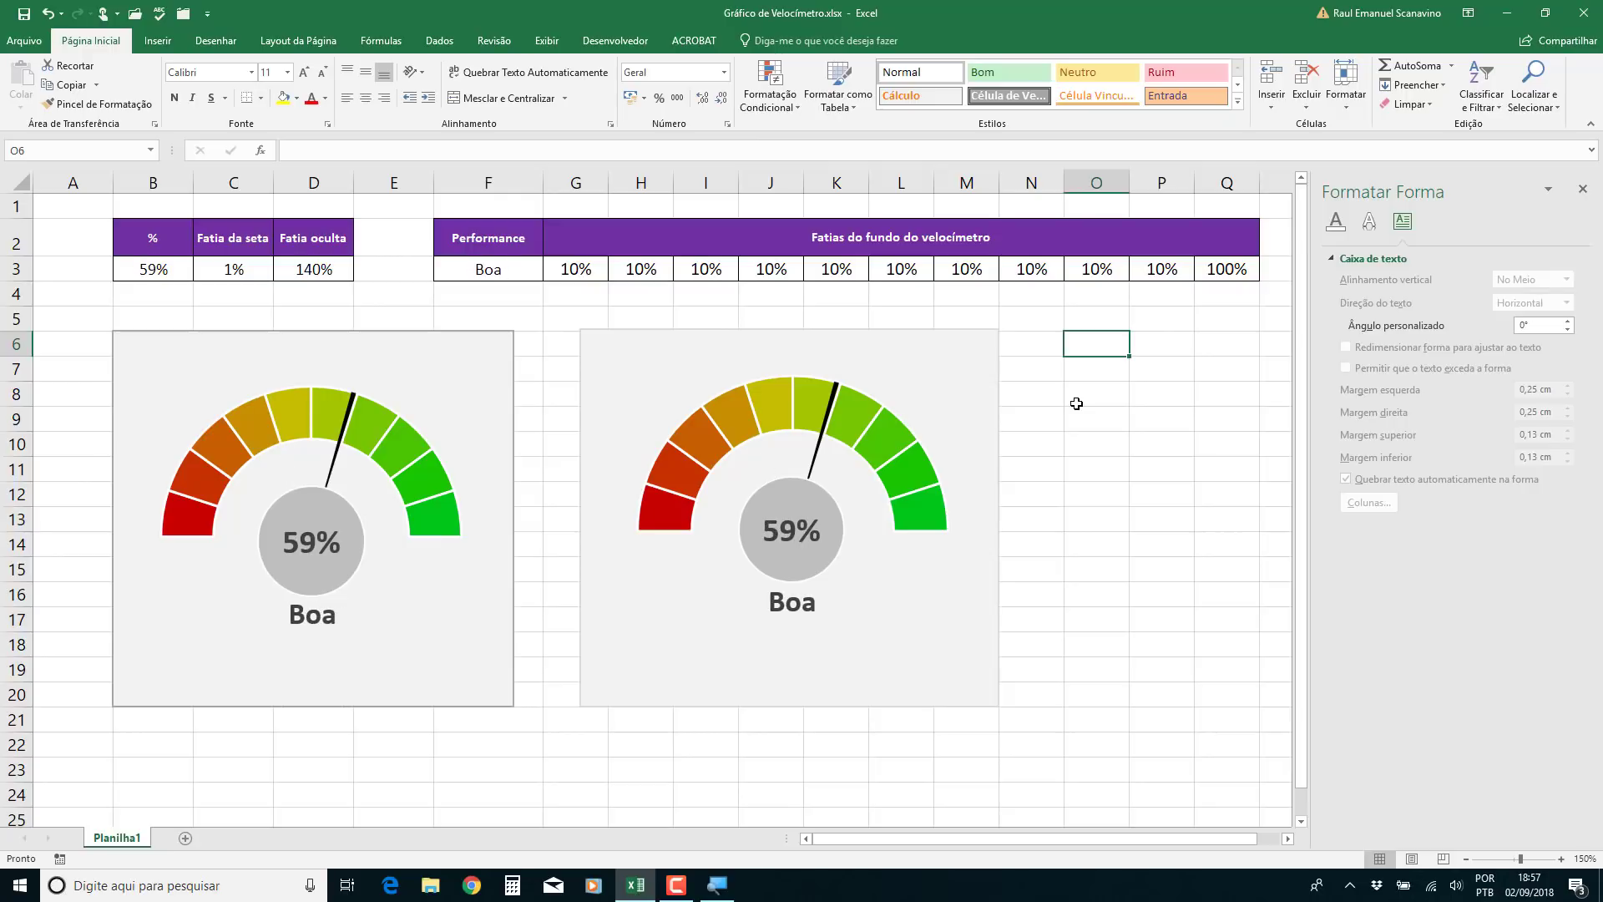
{"action": "key", "text": "F9"}
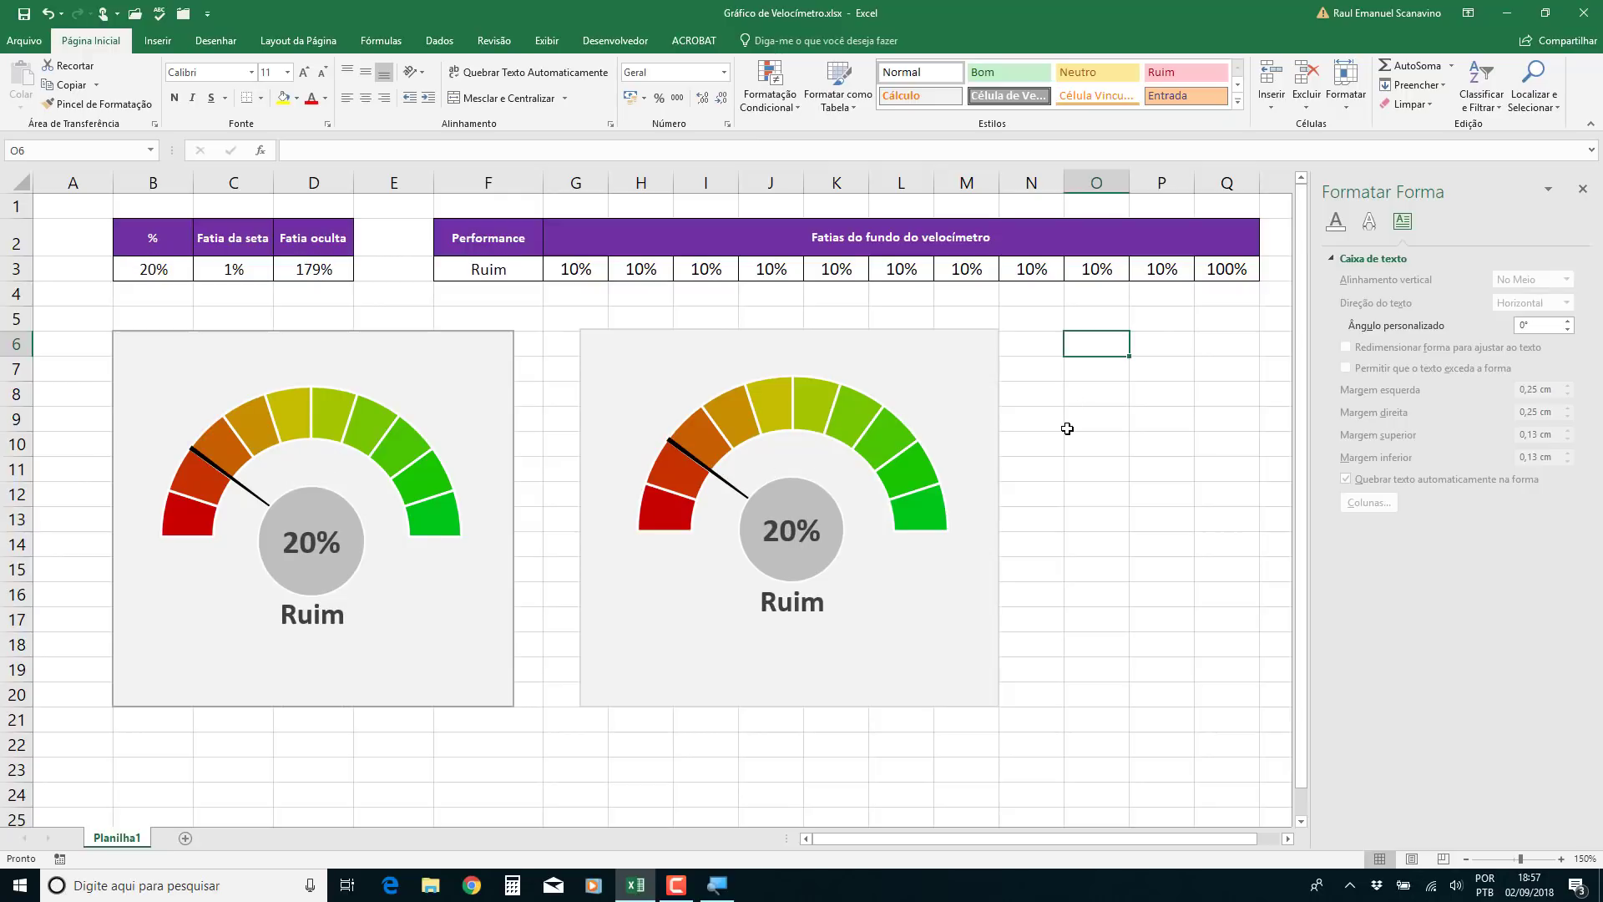